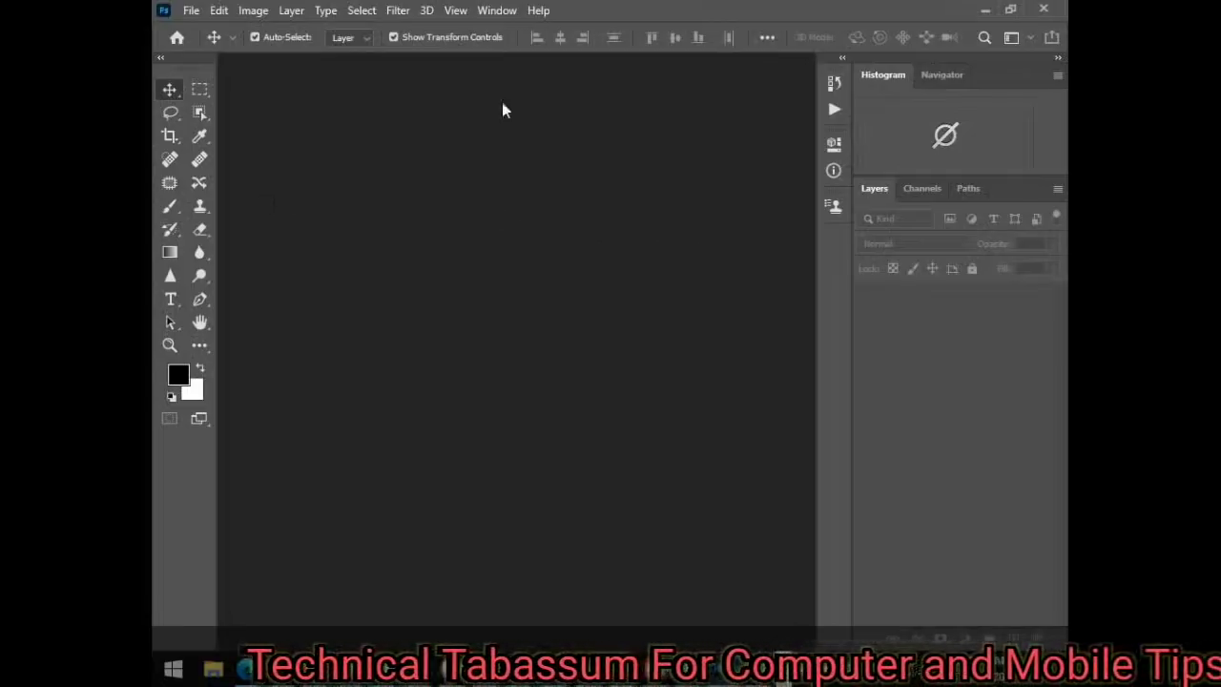
Open the File menu and close it again without choosing a command.
{"action": "left_click", "coordinate": [192, 11]}
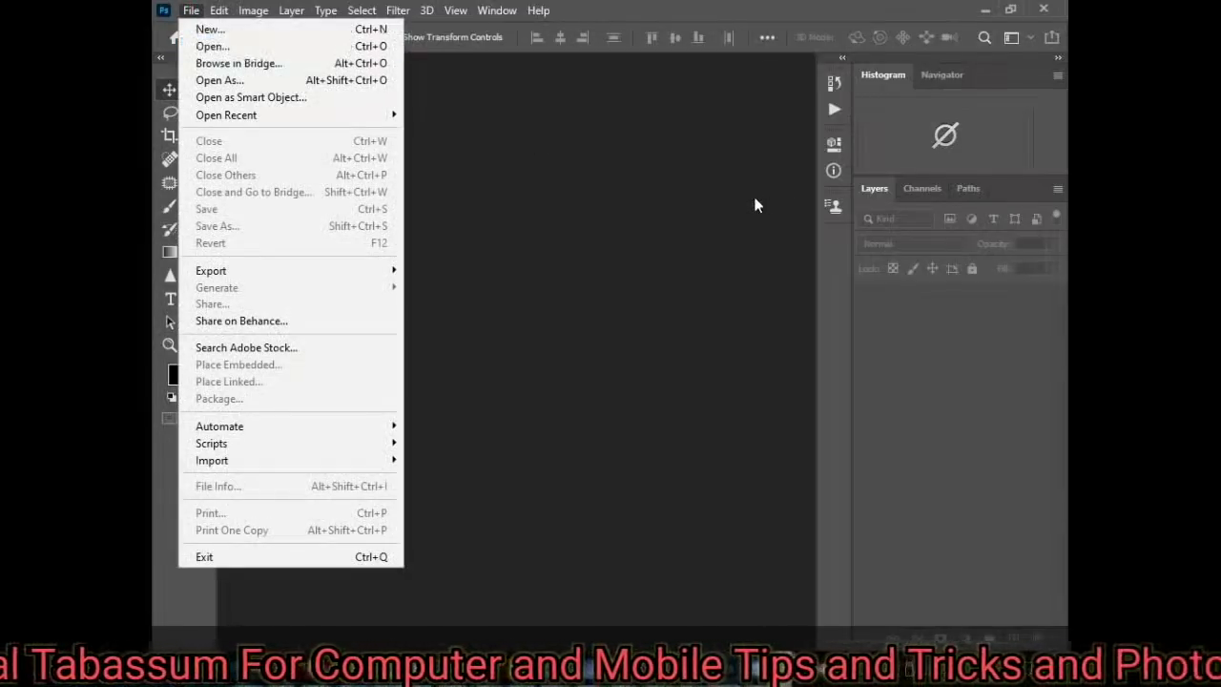
{"action": "left_click", "coordinate": [594, 151]}
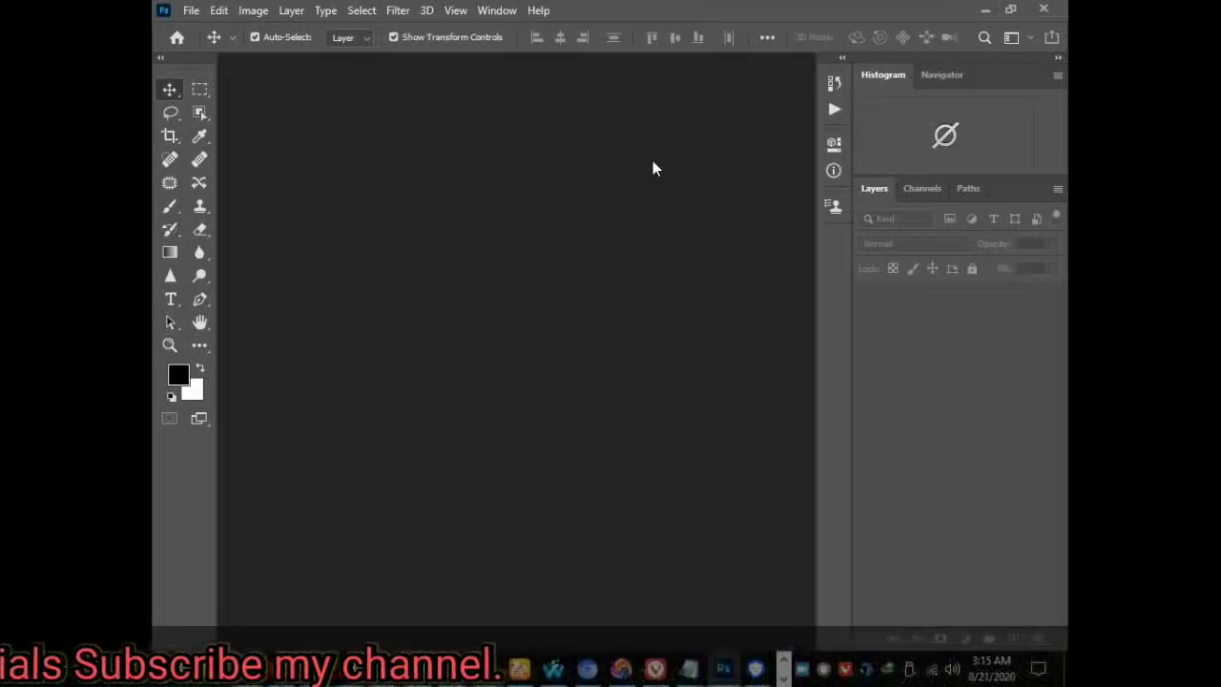
Open the force-majeure photo of two people in white t-shirts from Downloads.
{"action": "left_click", "coordinate": [191, 10]}
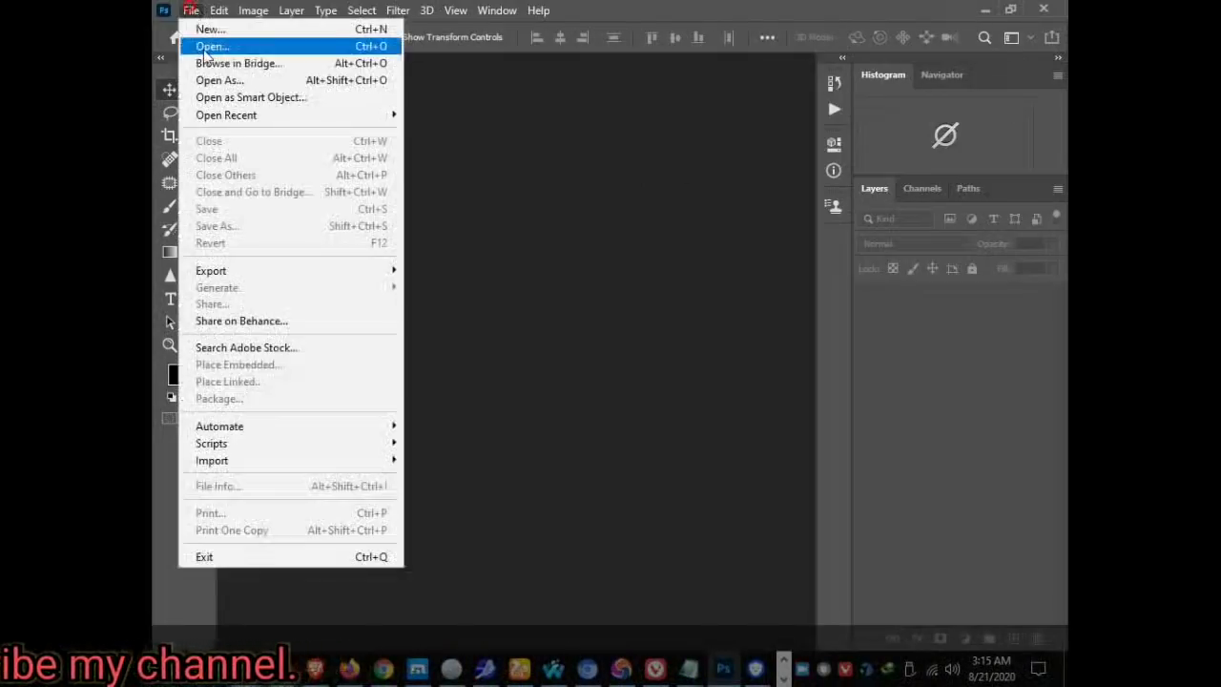
{"action": "left_click", "coordinate": [204, 47]}
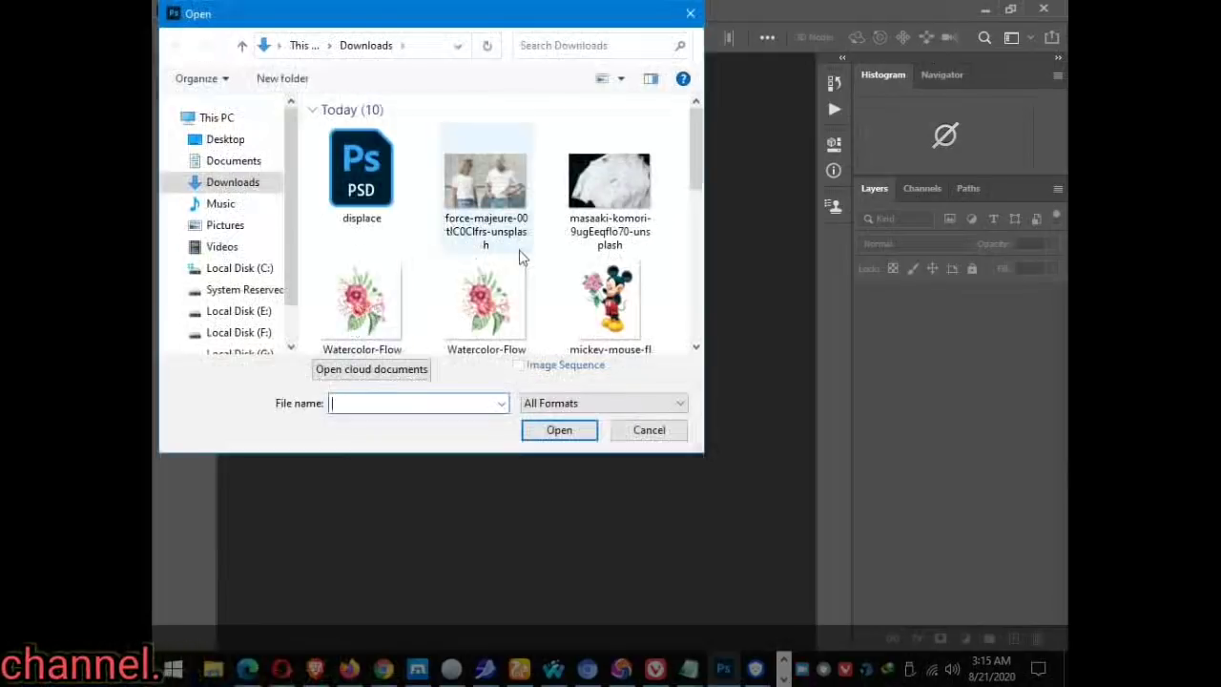
{"action": "left_click", "coordinate": [482, 218]}
{"action": "left_click", "coordinate": [563, 430]}
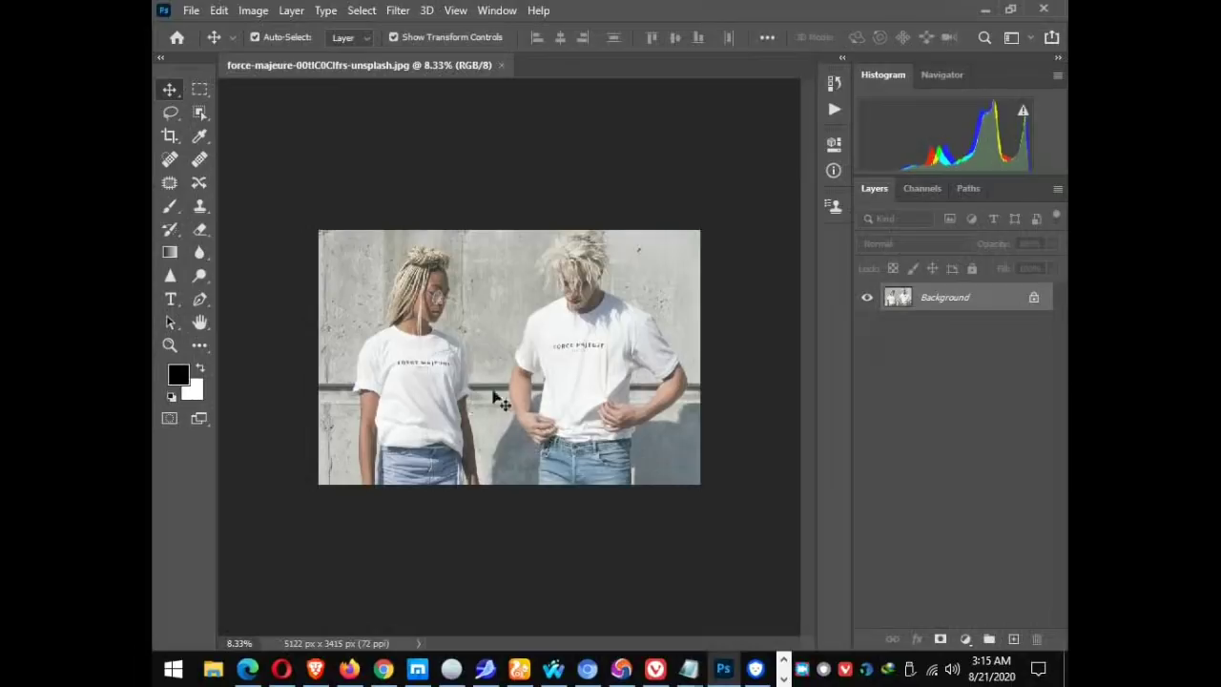
Open the mickey-mouse-flower image from Downloads.
{"action": "left_click", "coordinate": [192, 10]}
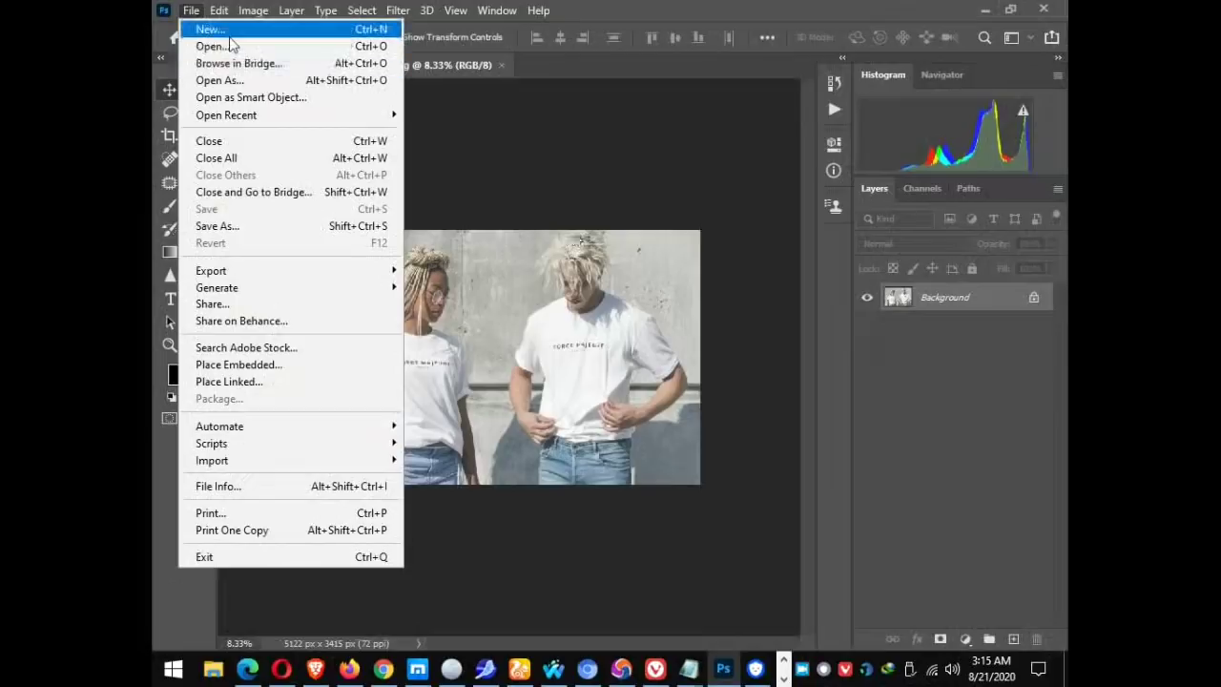
{"action": "left_click", "coordinate": [229, 49]}
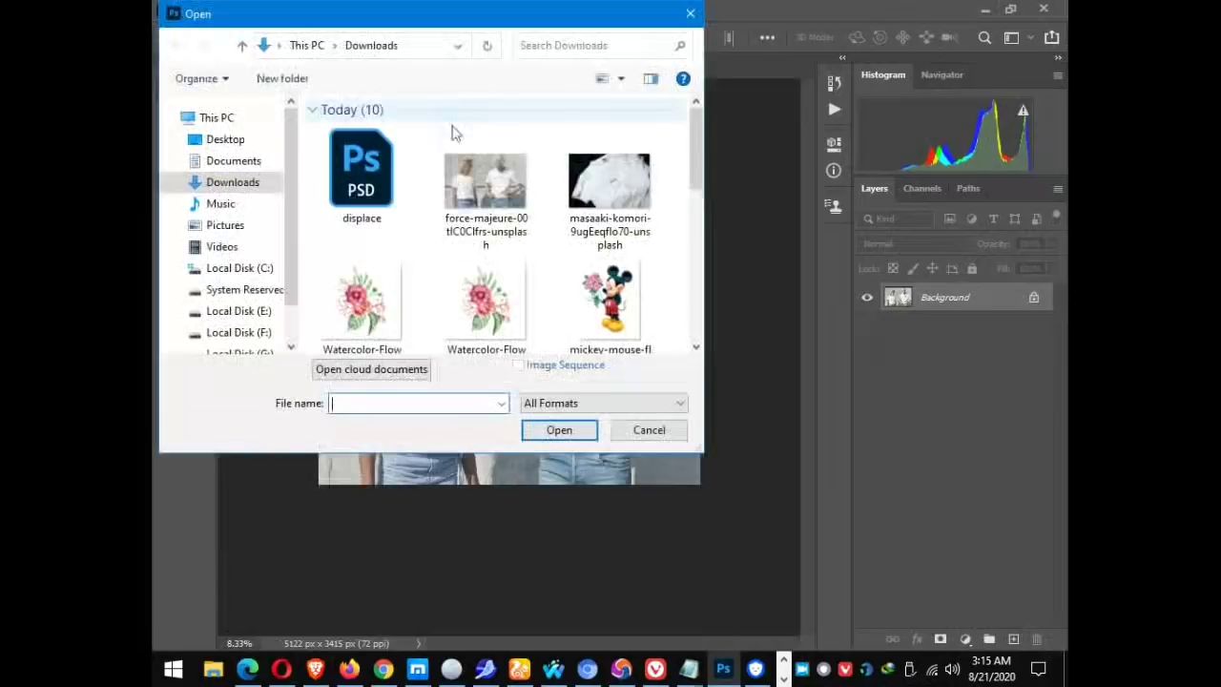
{"action": "scroll", "coordinate": [616, 286], "scroll_direction": "down", "scroll_amount": 1}
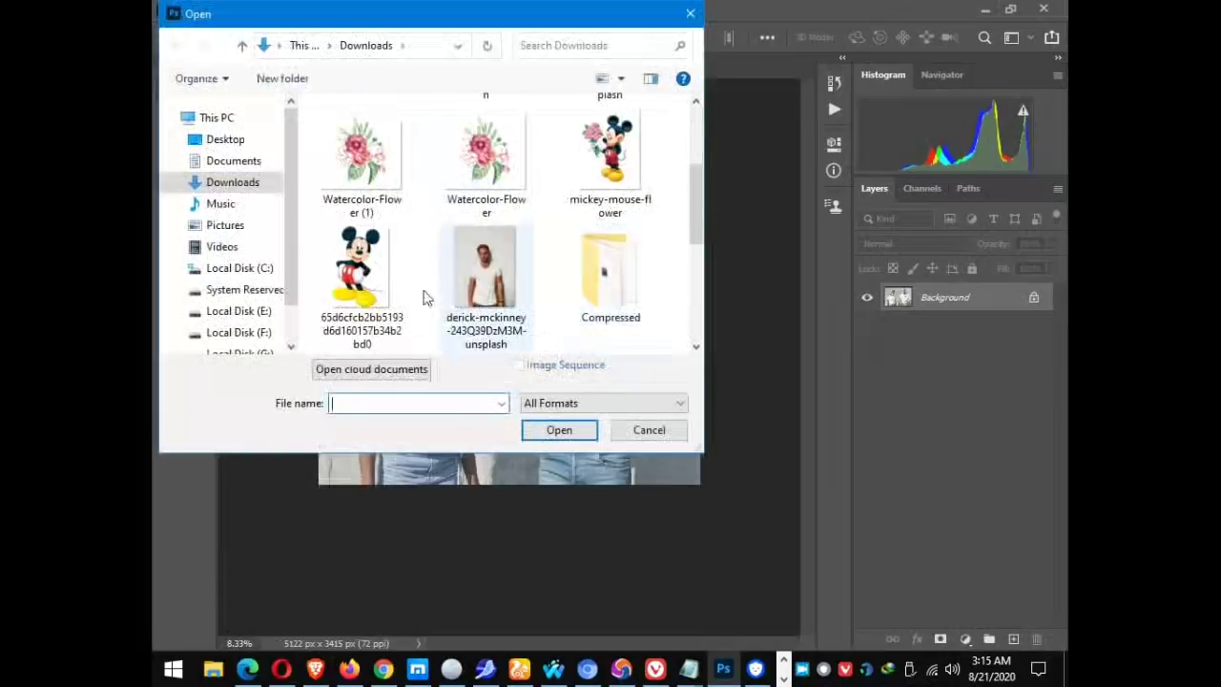
{"action": "left_click", "coordinate": [602, 169]}
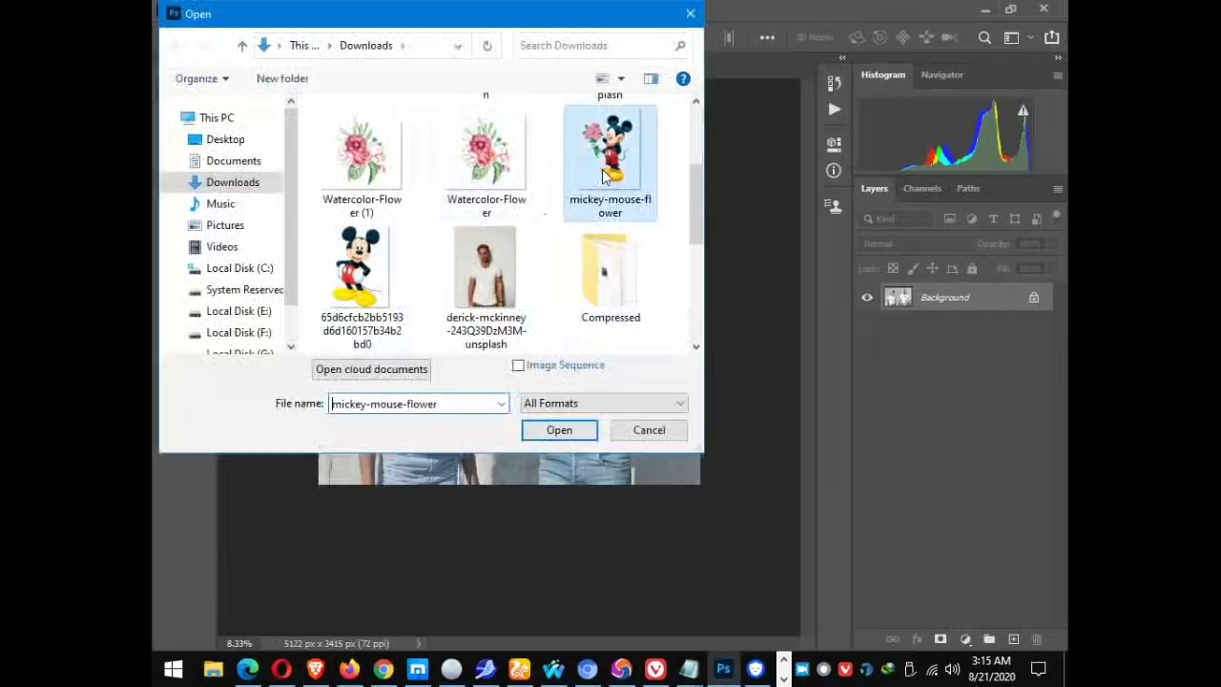
{"action": "left_click", "coordinate": [547, 434]}
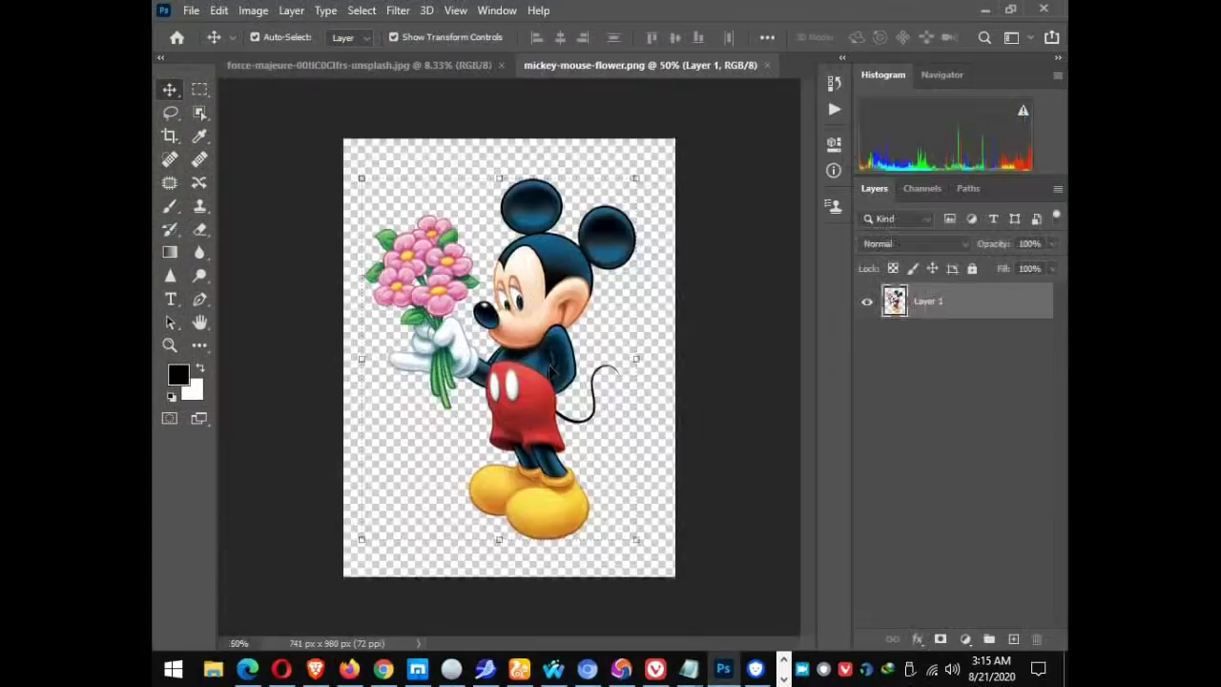
Create a blank 7 × 5 inch, 300 ppi document with the Default Photoshop Size preset.
{"action": "left_click", "coordinate": [341, 69]}
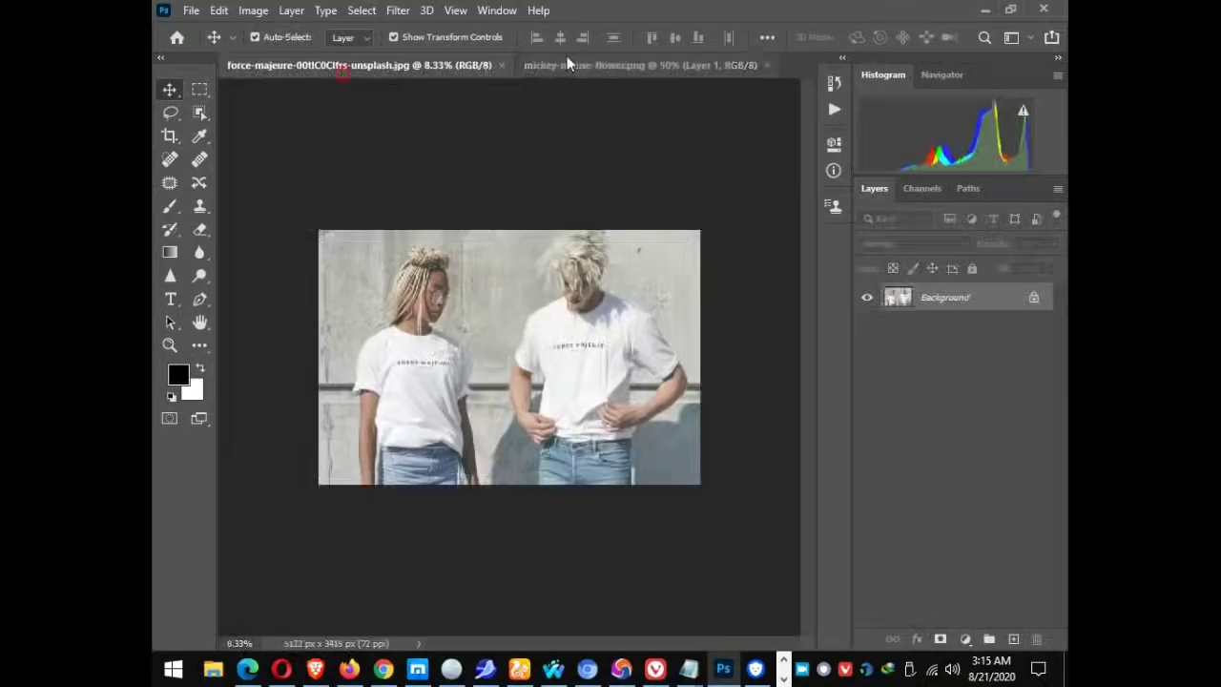
{"action": "left_click", "coordinate": [582, 63]}
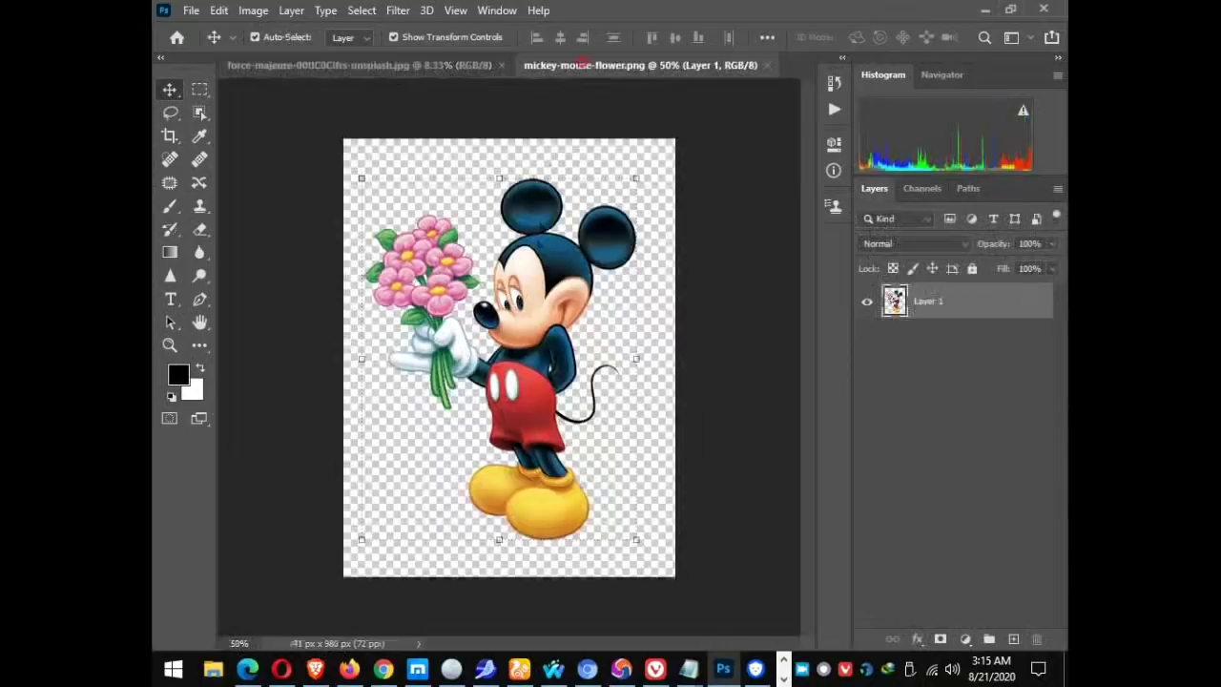
{"action": "left_click", "coordinate": [327, 65]}
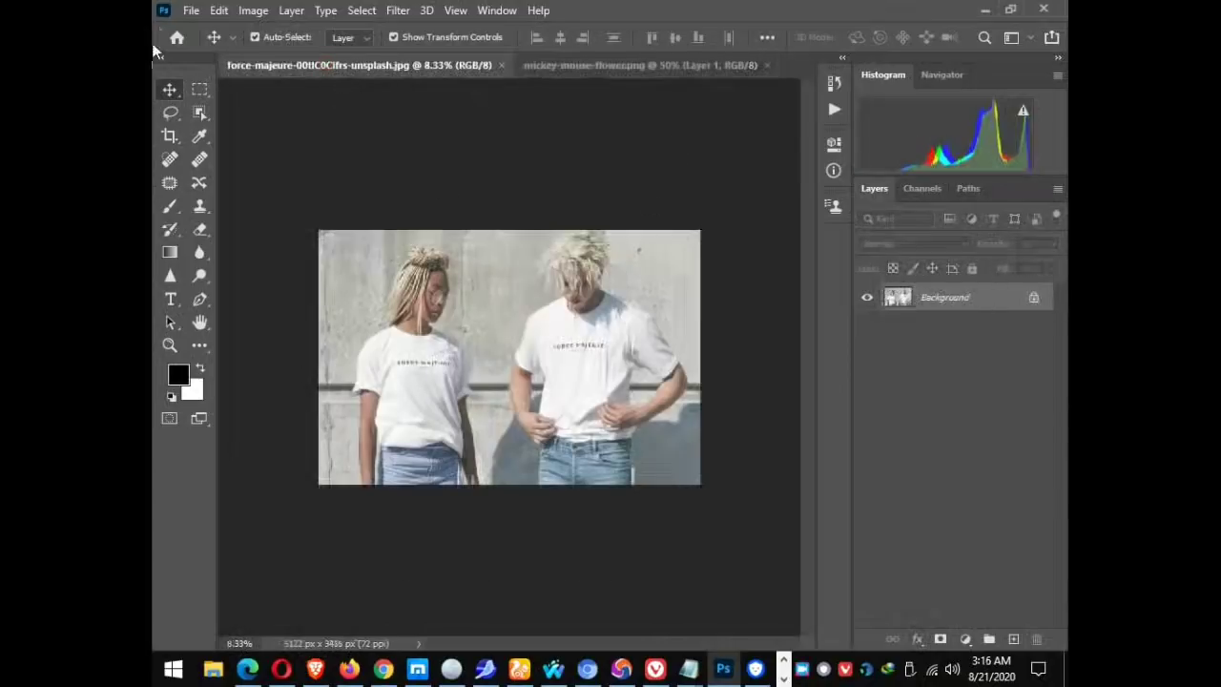
{"action": "left_click", "coordinate": [190, 11]}
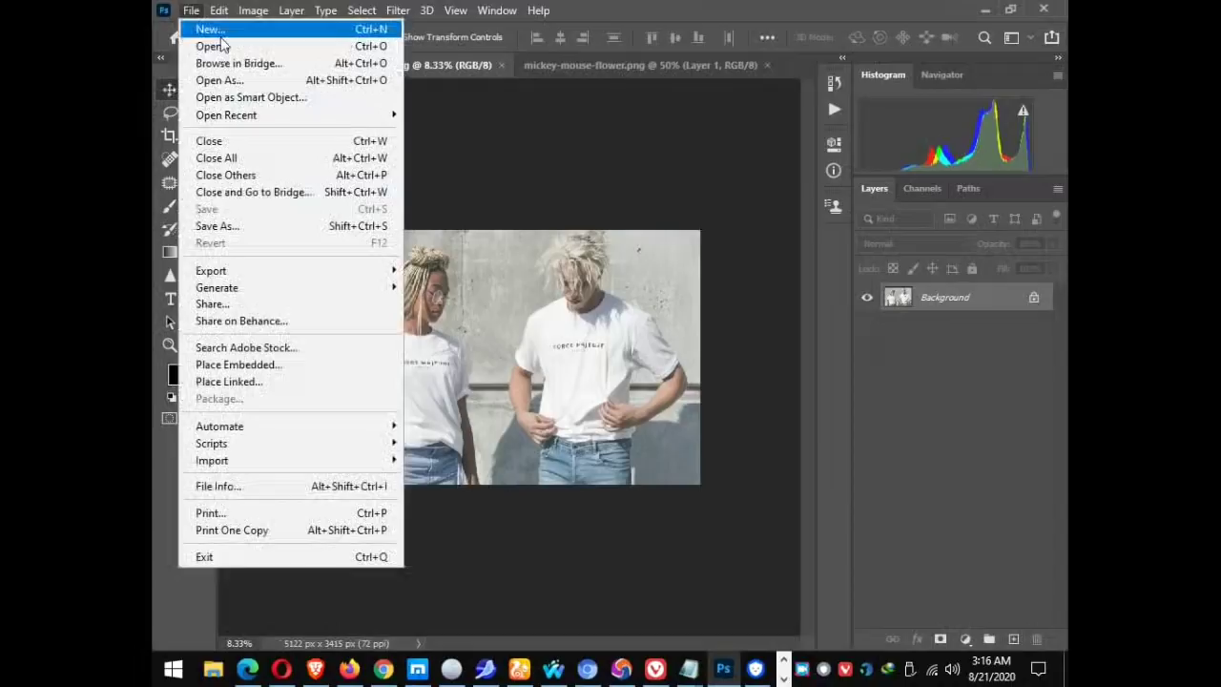
{"action": "left_click", "coordinate": [218, 31]}
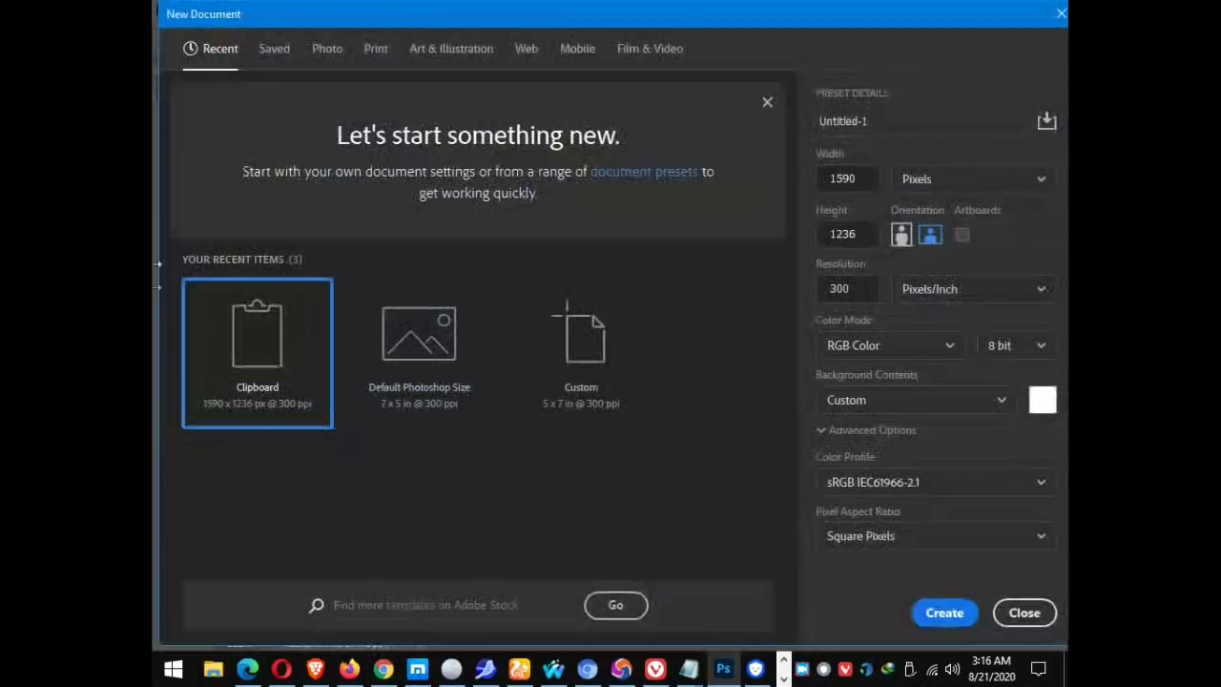
{"action": "left_click", "coordinate": [434, 389]}
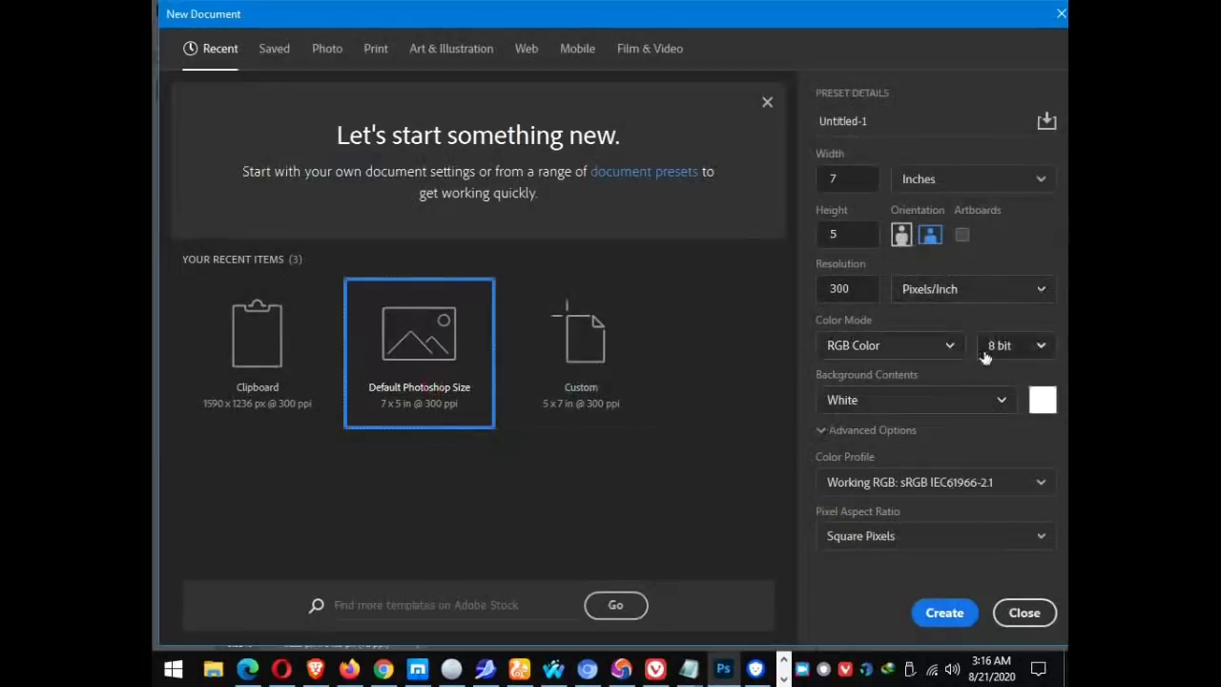
{"action": "left_click", "coordinate": [954, 618]}
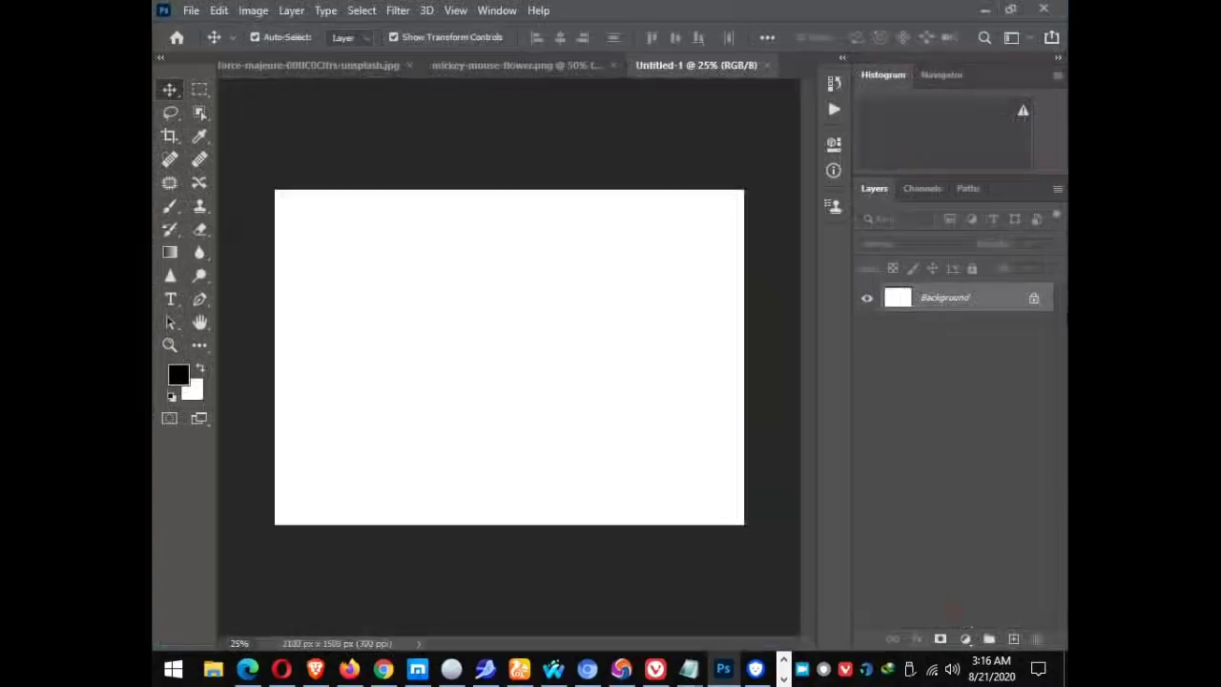
Unlock the t-shirt photo's Background layer, copy the whole image, and switch to Untitled-1.
{"action": "left_click", "coordinate": [317, 64]}
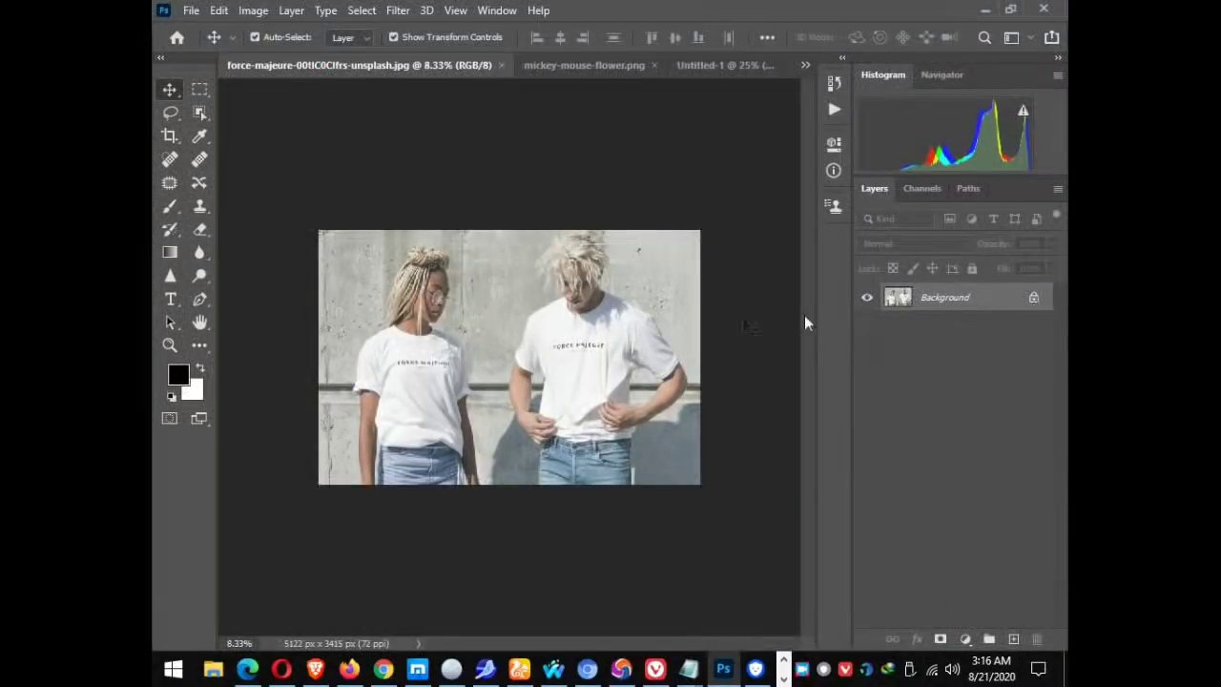
{"action": "left_click", "coordinate": [1032, 299]}
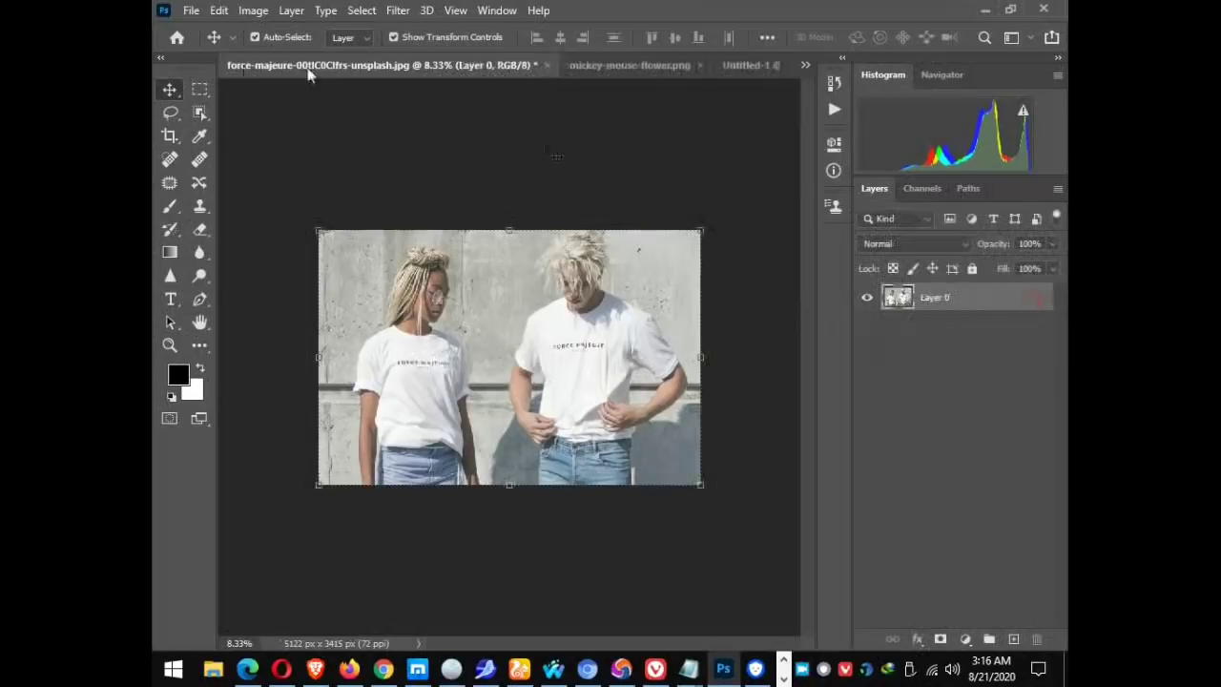
{"action": "left_click", "coordinate": [190, 14]}
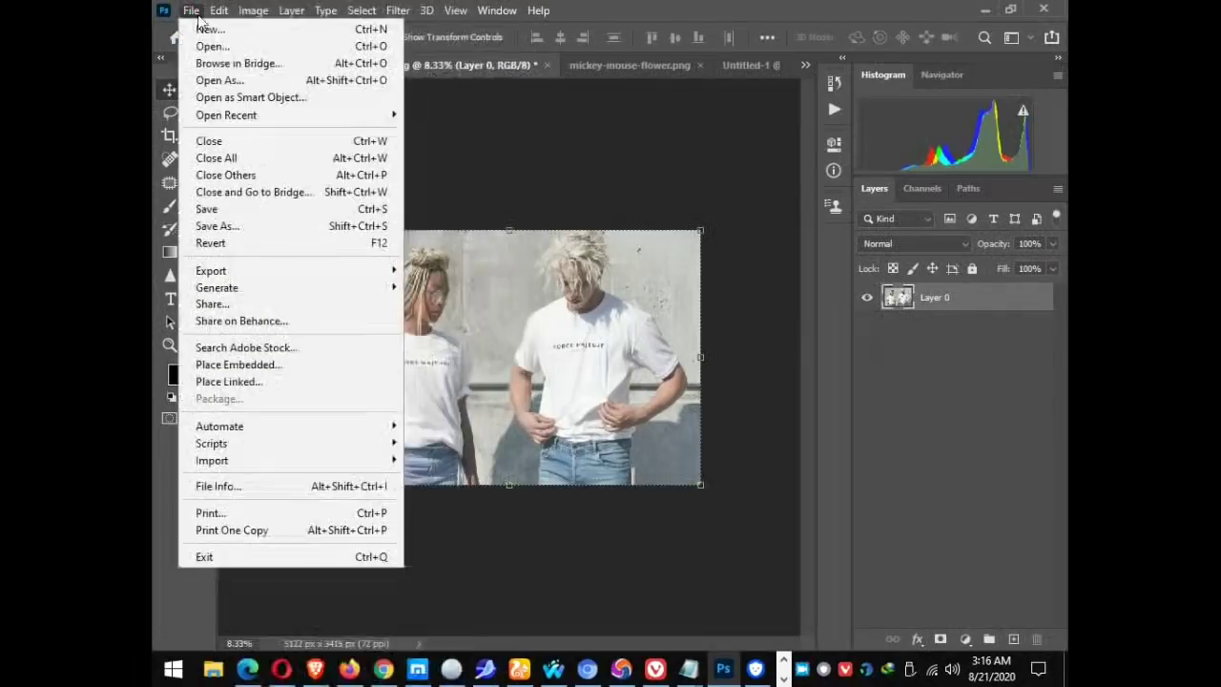
{"action": "mouse_move", "coordinate": [218, 11]}
{"action": "left_click", "coordinate": [268, 133]}
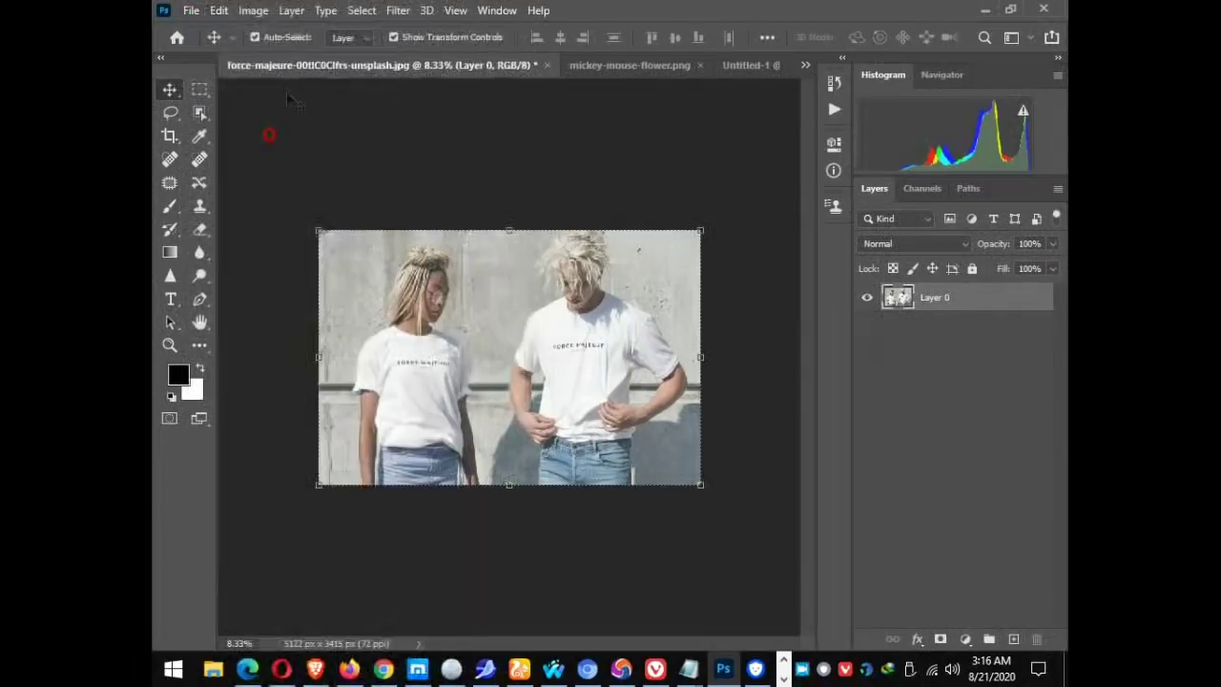
{"action": "left_click", "coordinate": [751, 67]}
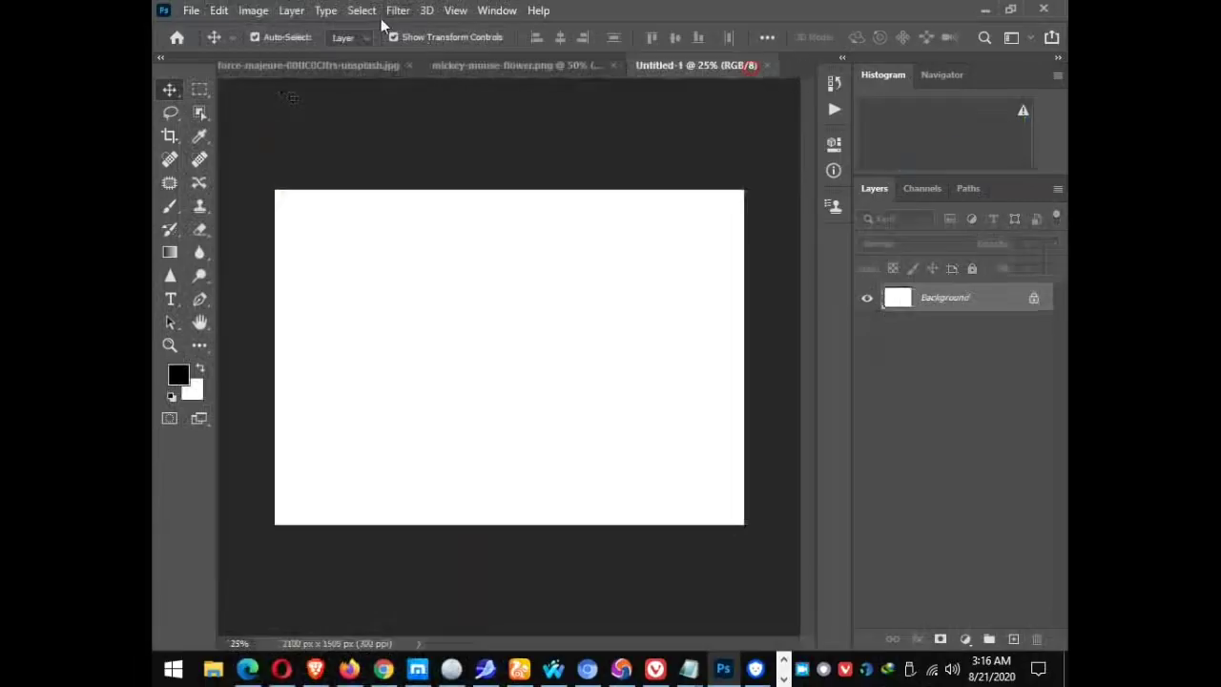
{"action": "left_click", "coordinate": [221, 11]}
Paste the t-shirt photo into Untitled-1 and roughly scale it over the canvas.
{"action": "left_click", "coordinate": [269, 165]}
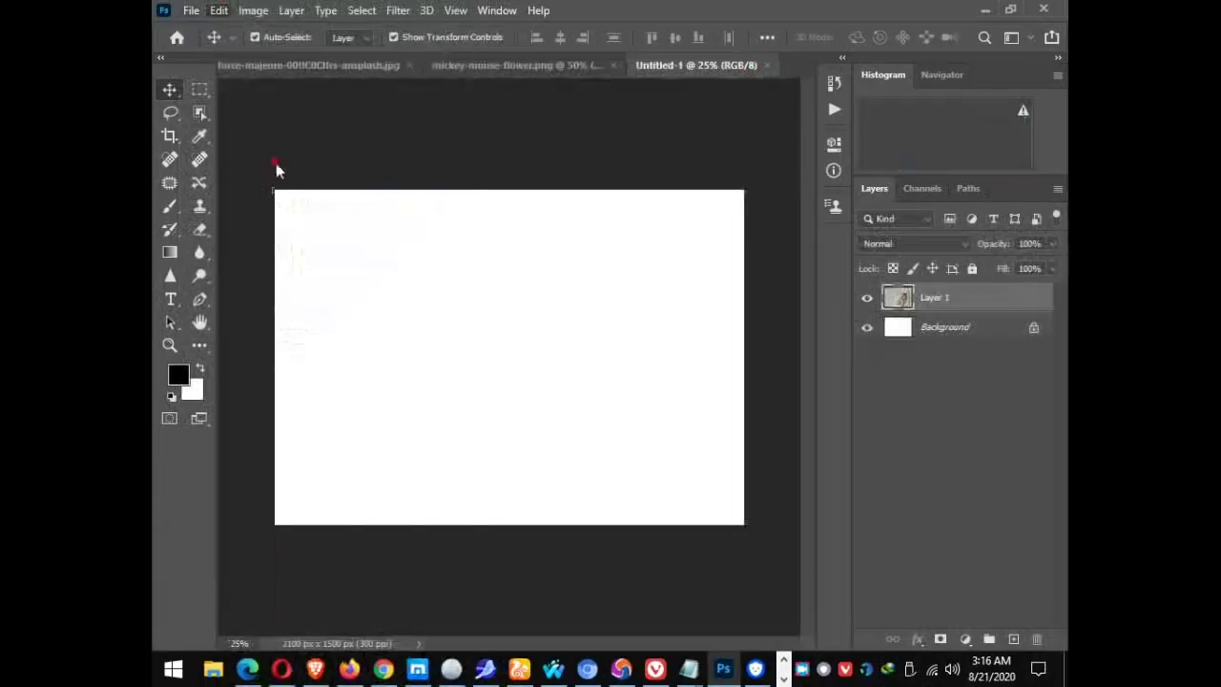
{"action": "mouse_move", "coordinate": [416, 375]}
{"action": "left_mouse_down"}
{"action": "mouse_move", "coordinate": [374, 250]}
{"action": "mouse_move", "coordinate": [419, 327]}
{"action": "left_mouse_up"}
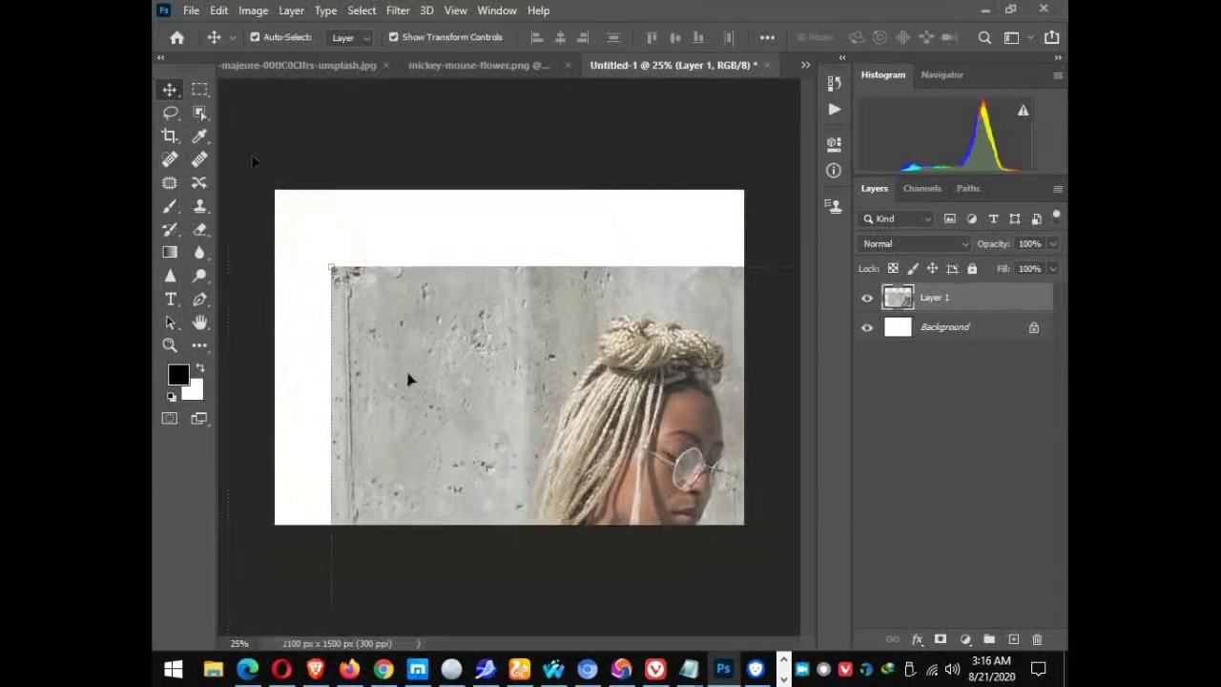
{"action": "mouse_move", "coordinate": [327, 264]}
{"action": "left_mouse_down"}
{"action": "mouse_move", "coordinate": [440, 353]}
{"action": "mouse_move", "coordinate": [554, 417]}
{"action": "left_mouse_up"}
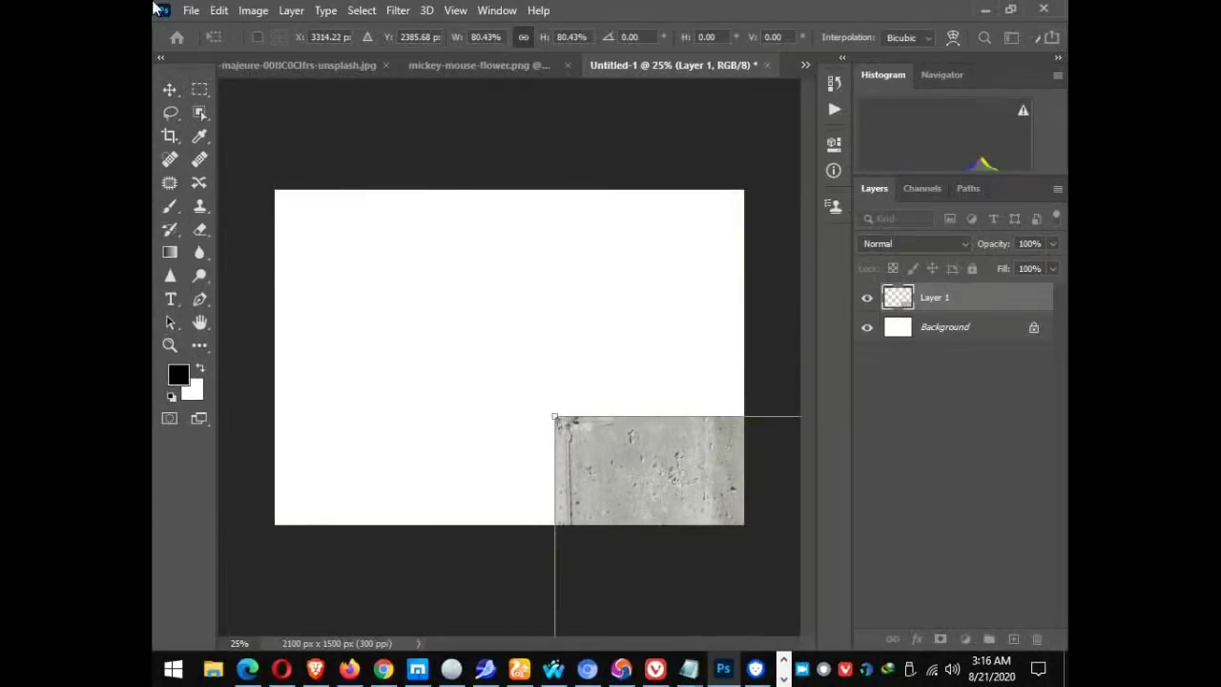
{"action": "left_click_drag", "start_coordinate": [675, 497], "coordinate": [381, 219]}
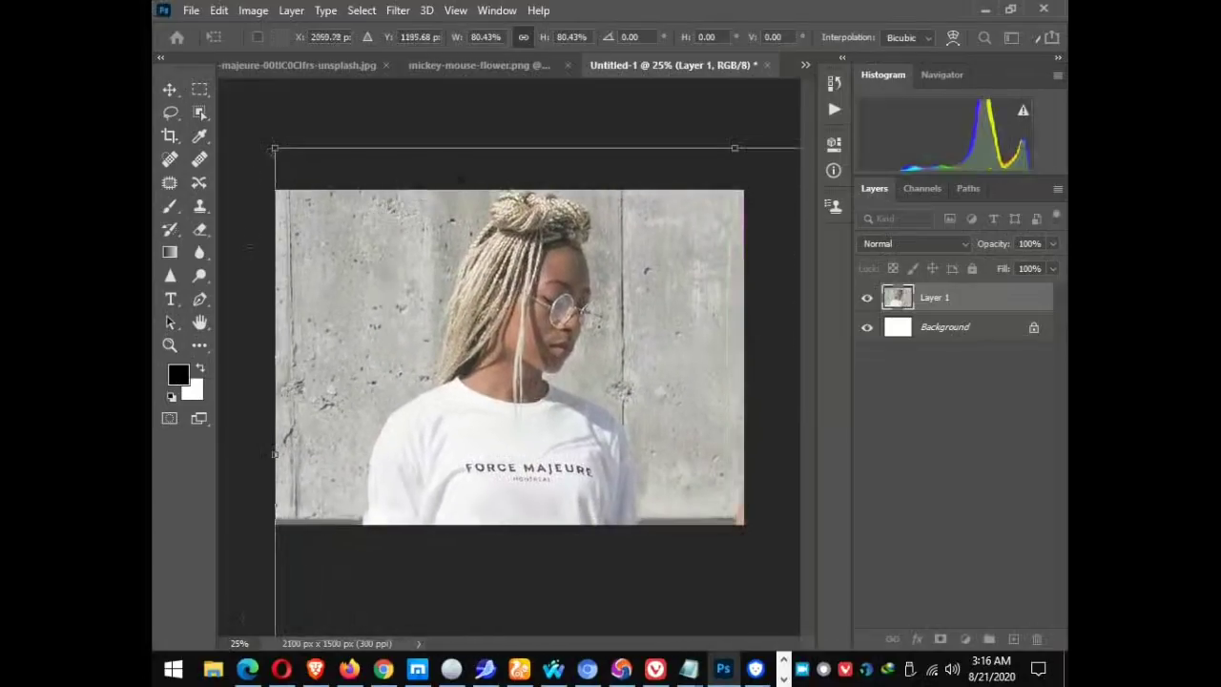
{"action": "left_click_drag", "start_coordinate": [275, 148], "coordinate": [565, 491]}
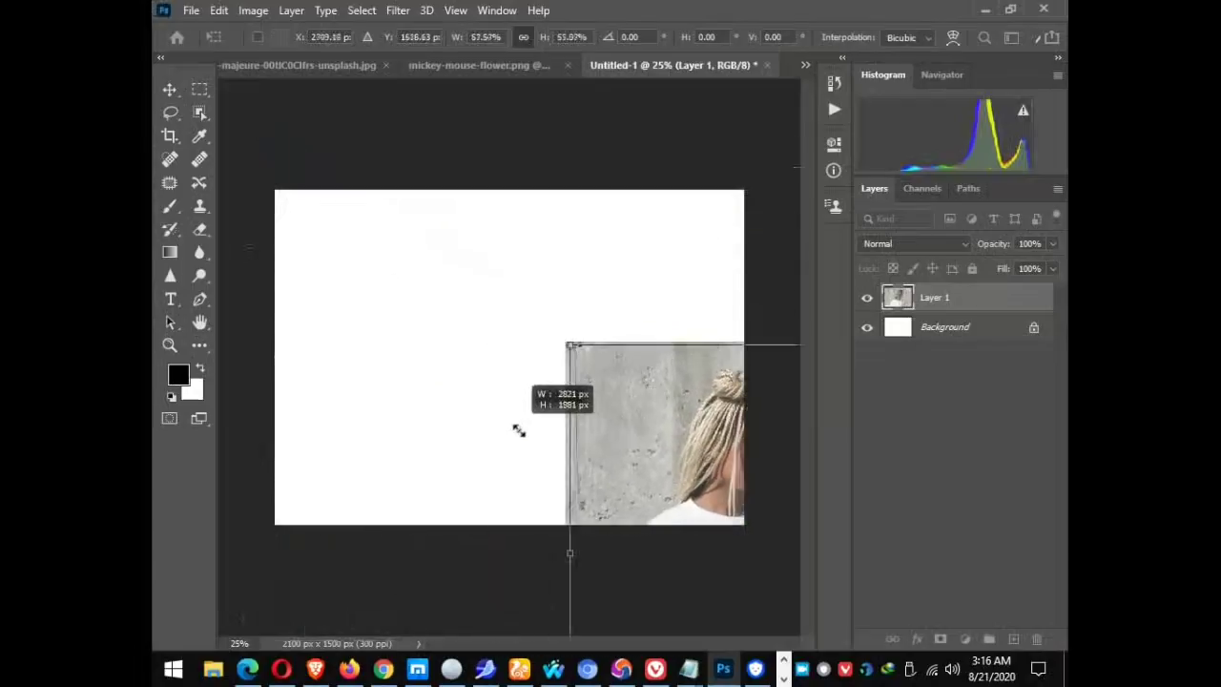
{"action": "mouse_move", "coordinate": [634, 388]}
{"action": "left_mouse_down"}
{"action": "mouse_move", "coordinate": [371, 212]}
{"action": "mouse_move", "coordinate": [314, 264]}
{"action": "left_mouse_up"}
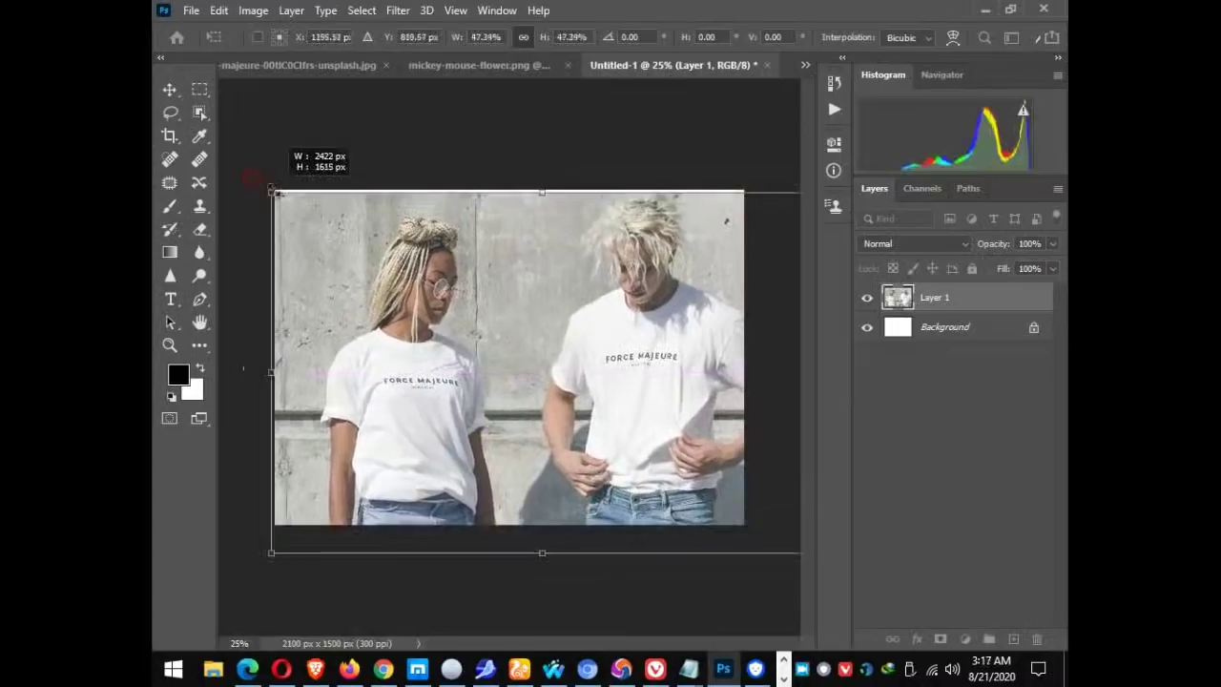
Fit the photo to the canvas at 45.34% with 0° rotation and commit.
{"action": "left_click_drag", "start_coordinate": [250, 178], "coordinate": [258, 181]}
{"action": "mouse_move", "coordinate": [339, 285]}
{"action": "left_mouse_down"}
{"action": "mouse_move", "coordinate": [355, 295]}
{"action": "mouse_move", "coordinate": [348, 282]}
{"action": "left_mouse_up"}
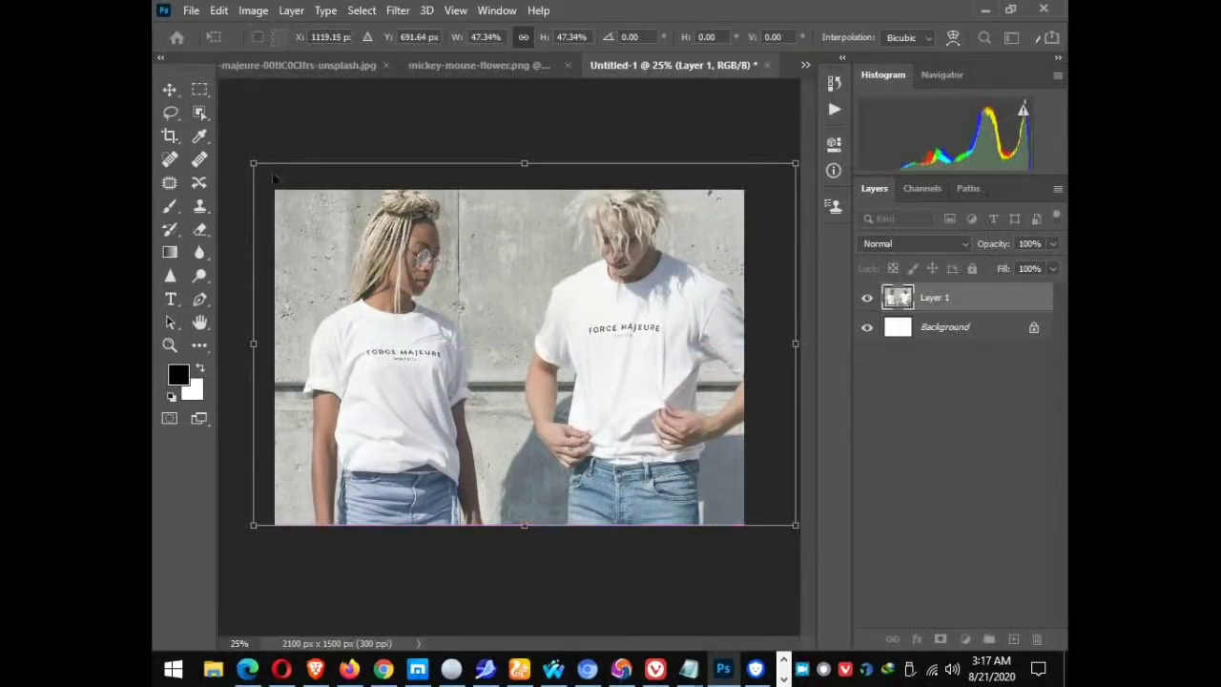
{"action": "left_click_drag", "start_coordinate": [253, 163], "coordinate": [276, 179]}
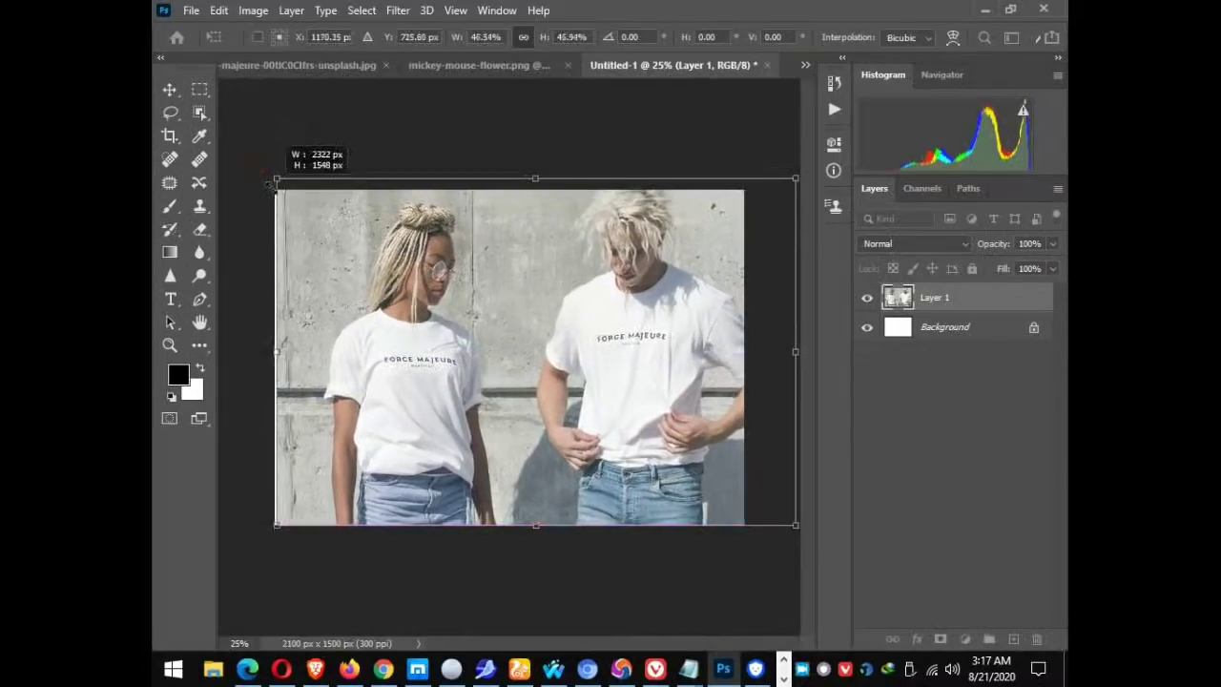
{"action": "left_click_drag", "start_coordinate": [407, 269], "coordinate": [391, 275]}
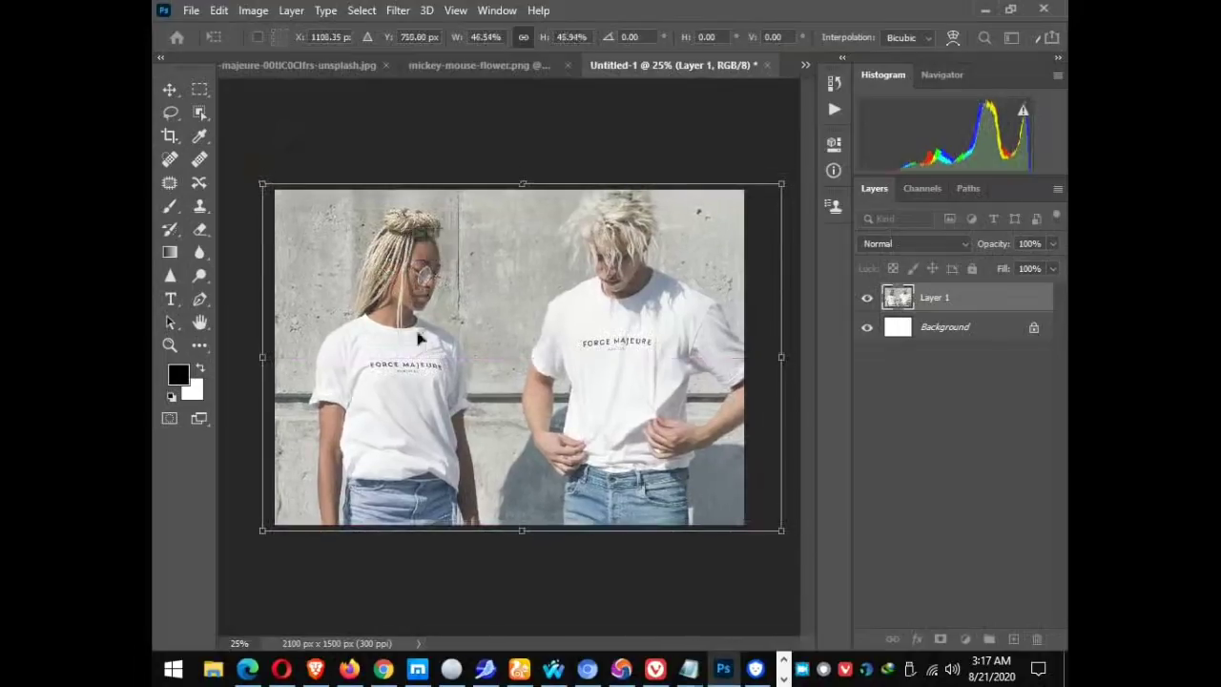
{"action": "left_click_drag", "start_coordinate": [475, 589], "coordinate": [503, 589]}
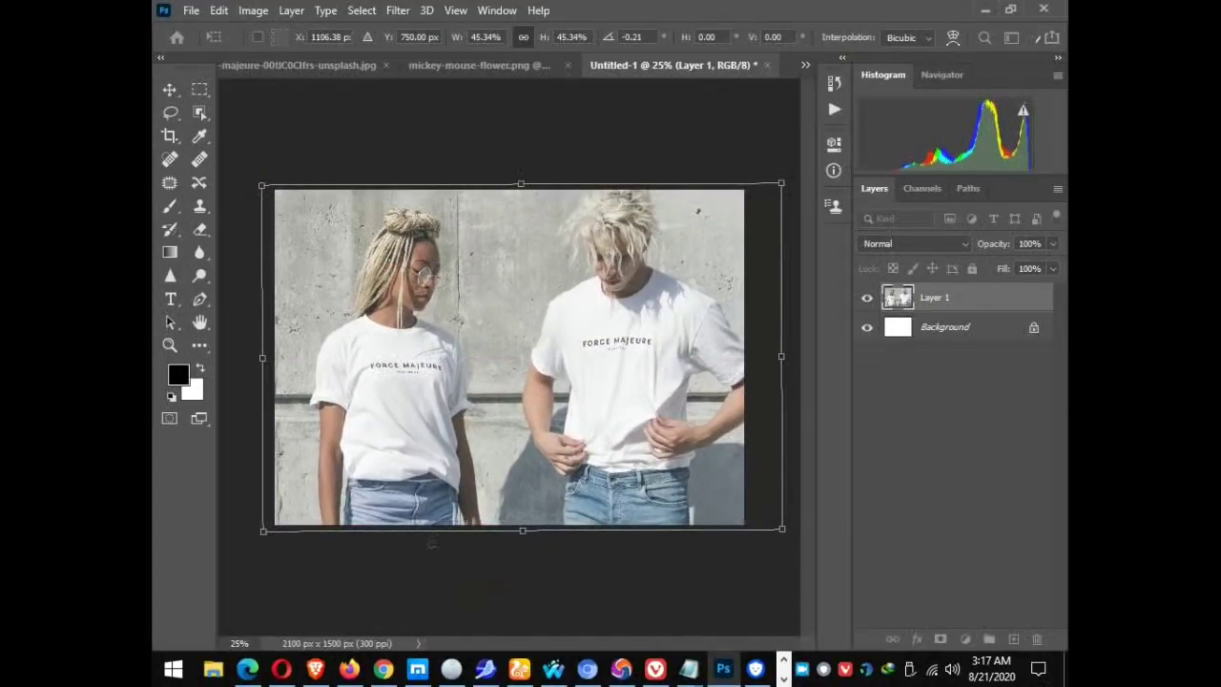
{"action": "left_click_drag", "start_coordinate": [432, 541], "coordinate": [424, 540]}
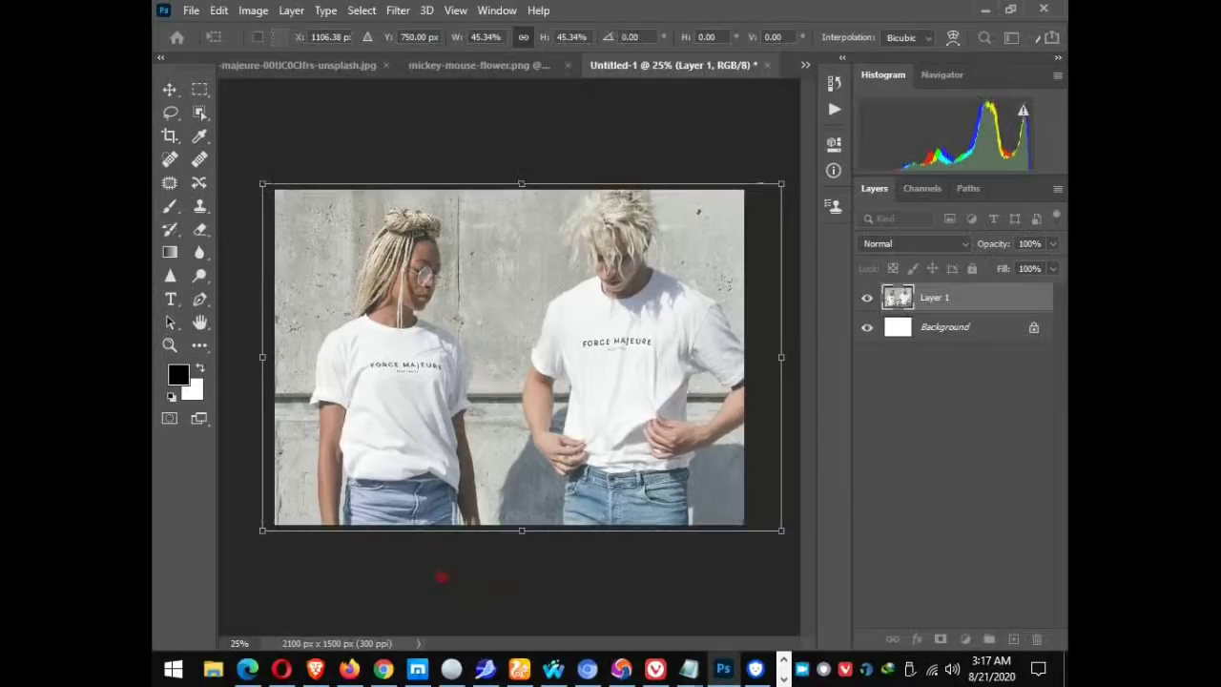
{"action": "left_click", "coordinate": [308, 118]}
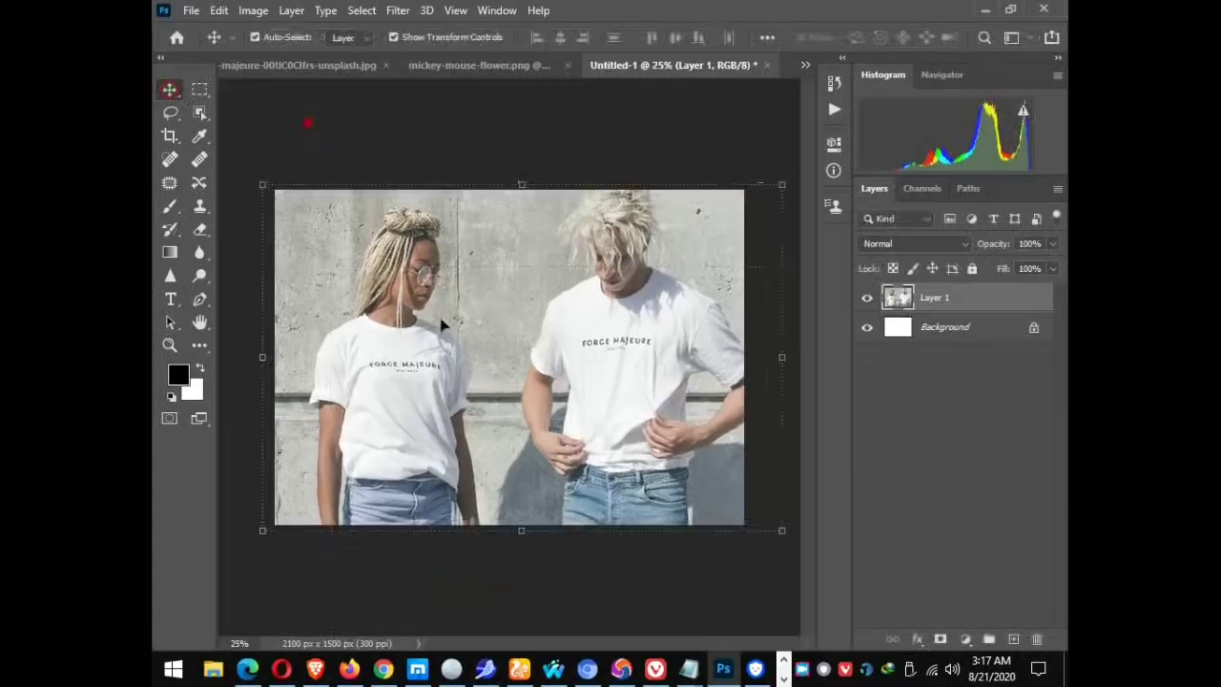
Keep Layer 1 selected and bring up the File menu, ready to save.
{"action": "left_click", "coordinate": [478, 372]}
{"action": "left_click", "coordinate": [939, 412]}
{"action": "left_click", "coordinate": [585, 401]}
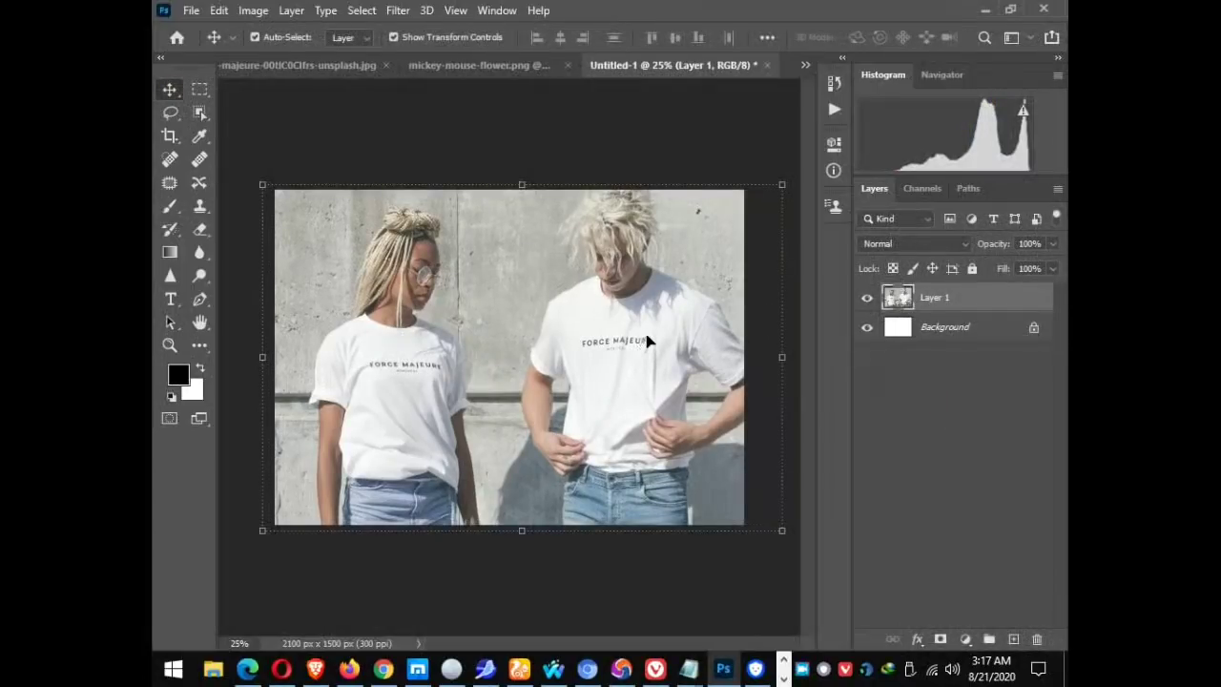
{"action": "left_click", "coordinate": [191, 10]}
{"action": "left_click", "coordinate": [512, 279]}
{"action": "left_click", "coordinate": [191, 12]}
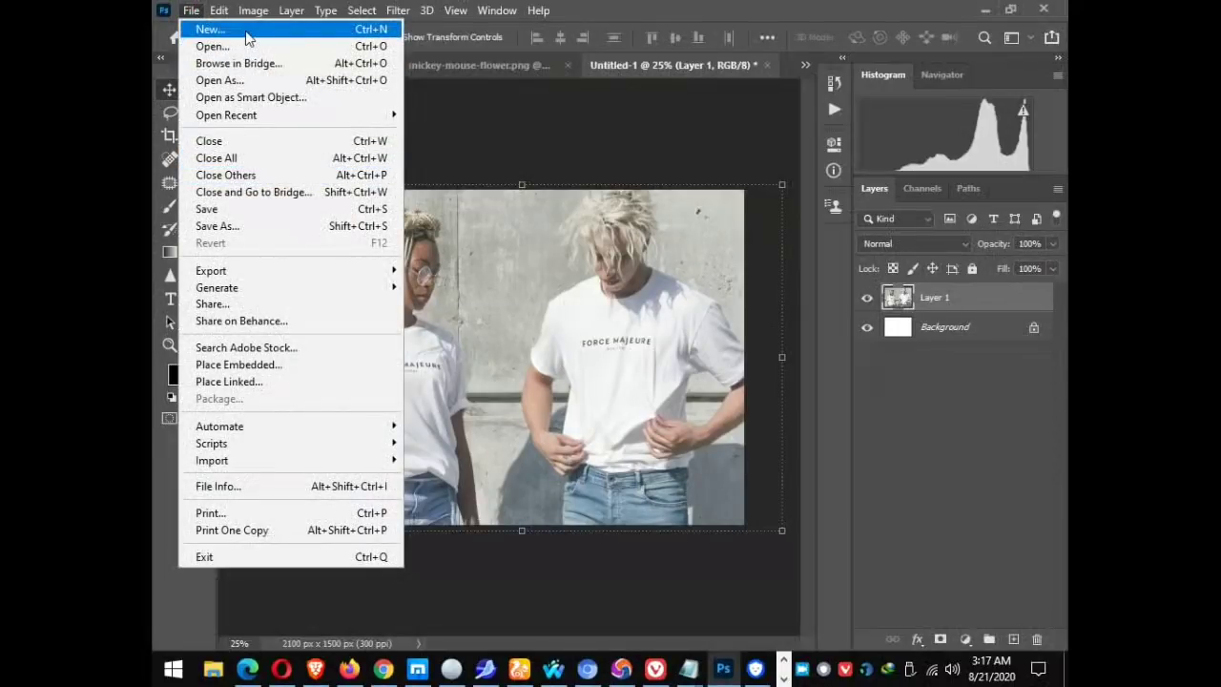
Save the composition as displace.psd in the Documents folder.
{"action": "left_click", "coordinate": [238, 226]}
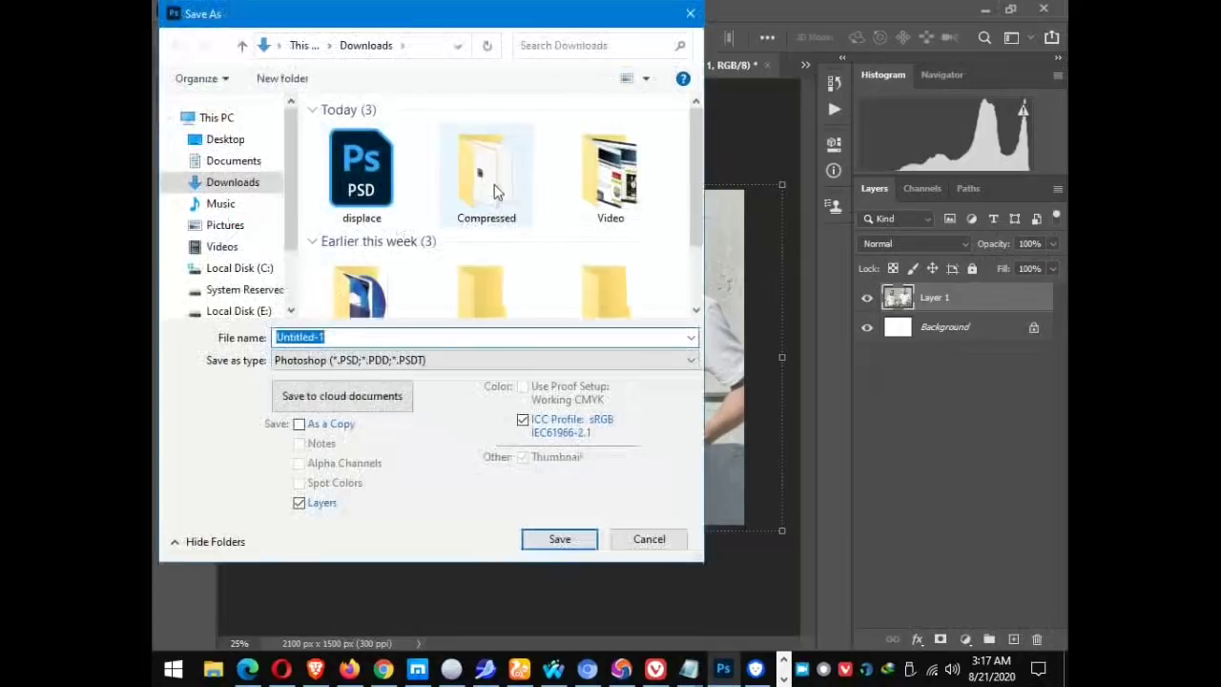
{"action": "left_click", "coordinate": [421, 336]}
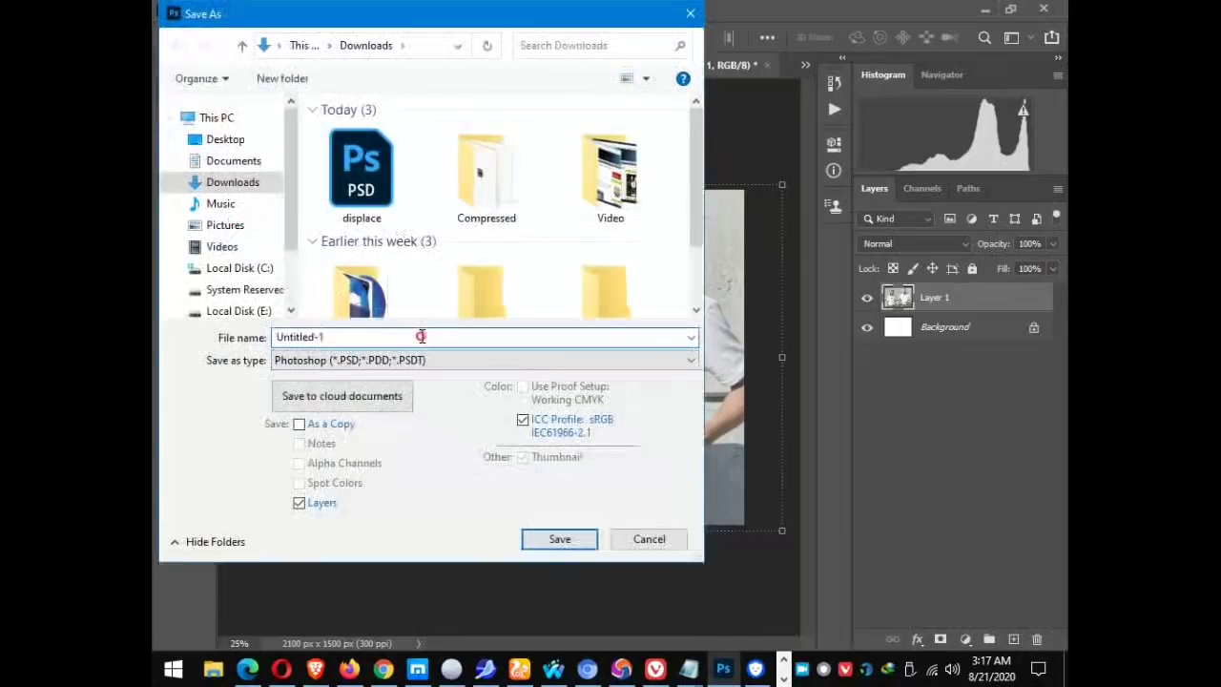
{"action": "key", "text": "BackSpace"}
{"action": "key", "text": "BackSpace"}
{"action": "key", "text": "BackSpace"}
{"action": "key", "text": "BackSpace"}
{"action": "type", "text": "dis"}
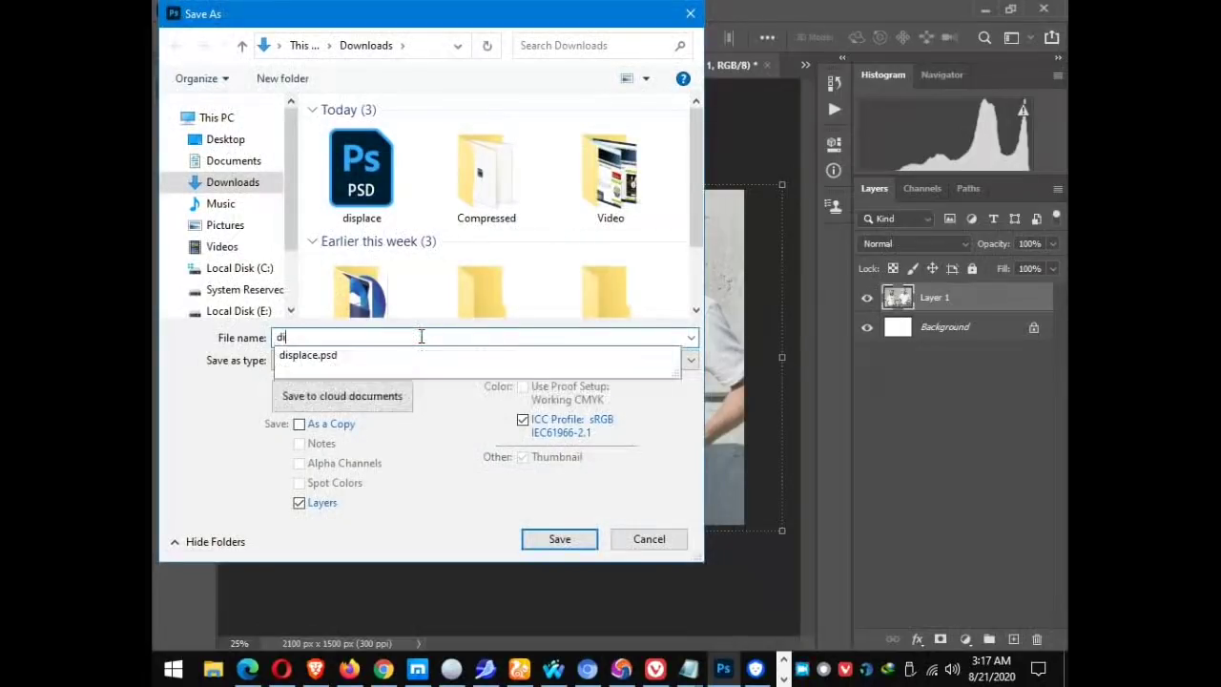
{"action": "type", "text": "place"}
{"action": "scroll", "coordinate": [468, 276], "scroll_direction": "down", "scroll_amount": 1}
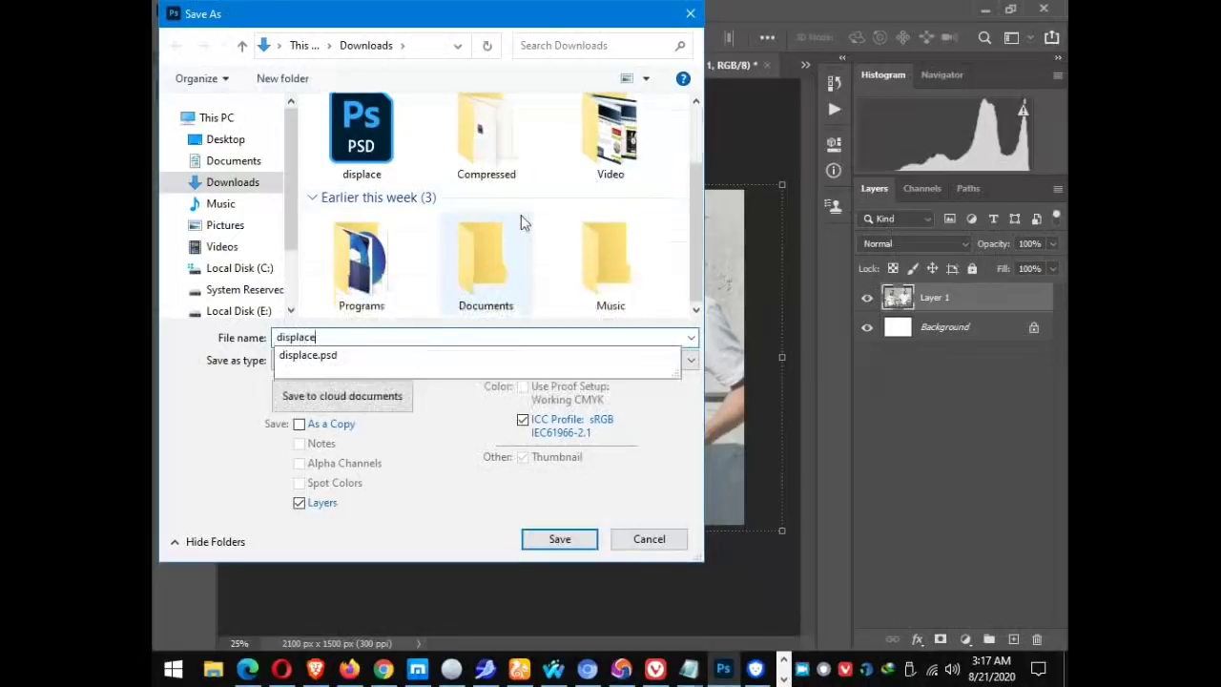
{"action": "left_click", "coordinate": [484, 292]}
{"action": "double_click", "coordinate": [484, 292]}
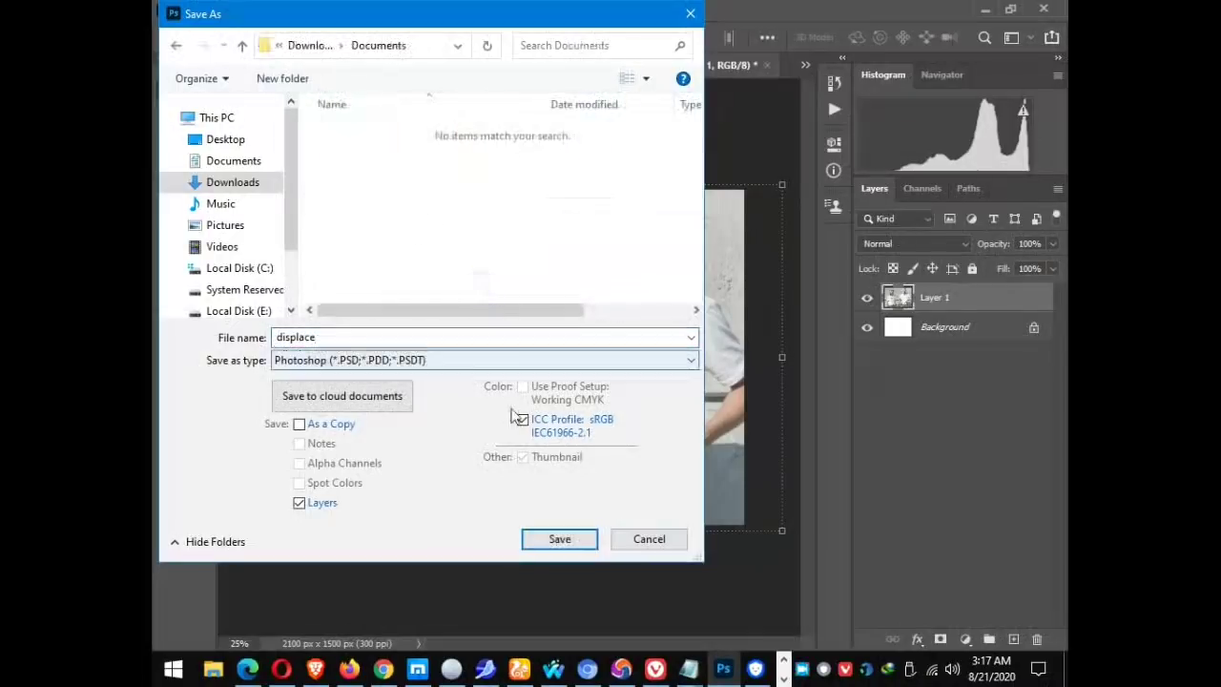
{"action": "left_click", "coordinate": [559, 539]}
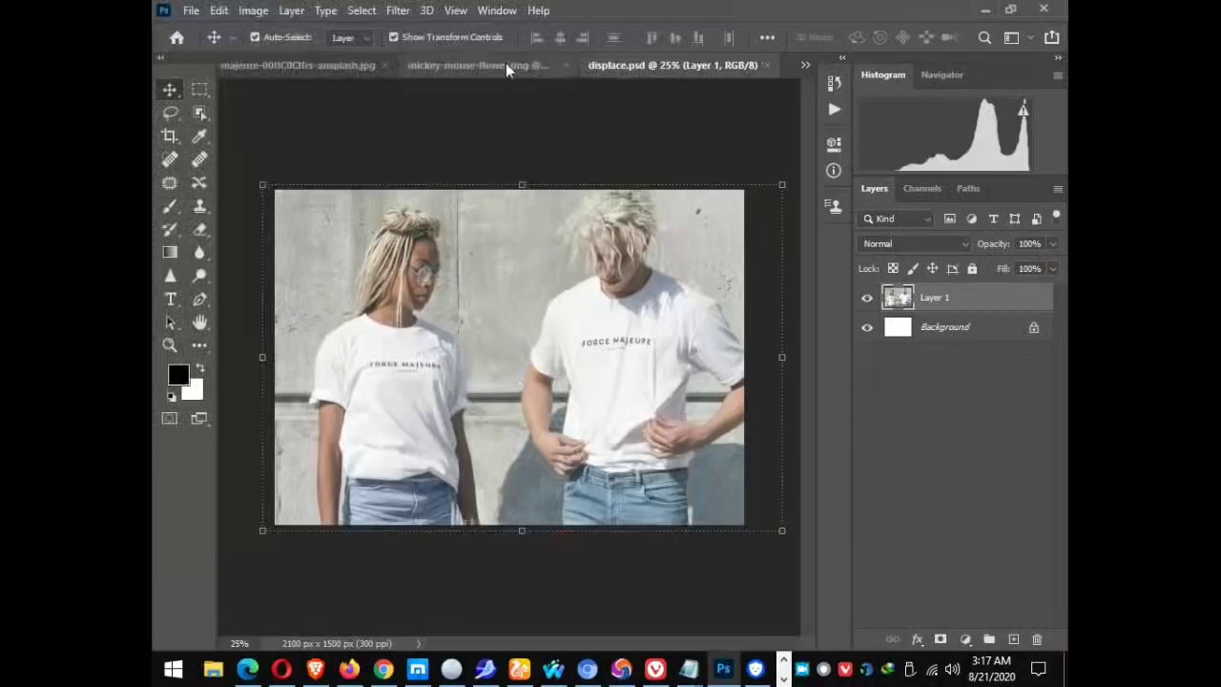
Drag the mickey-mouse-flower layer into displace.psd as Layer 2 over the woman's shirt.
{"action": "left_click", "coordinate": [448, 66]}
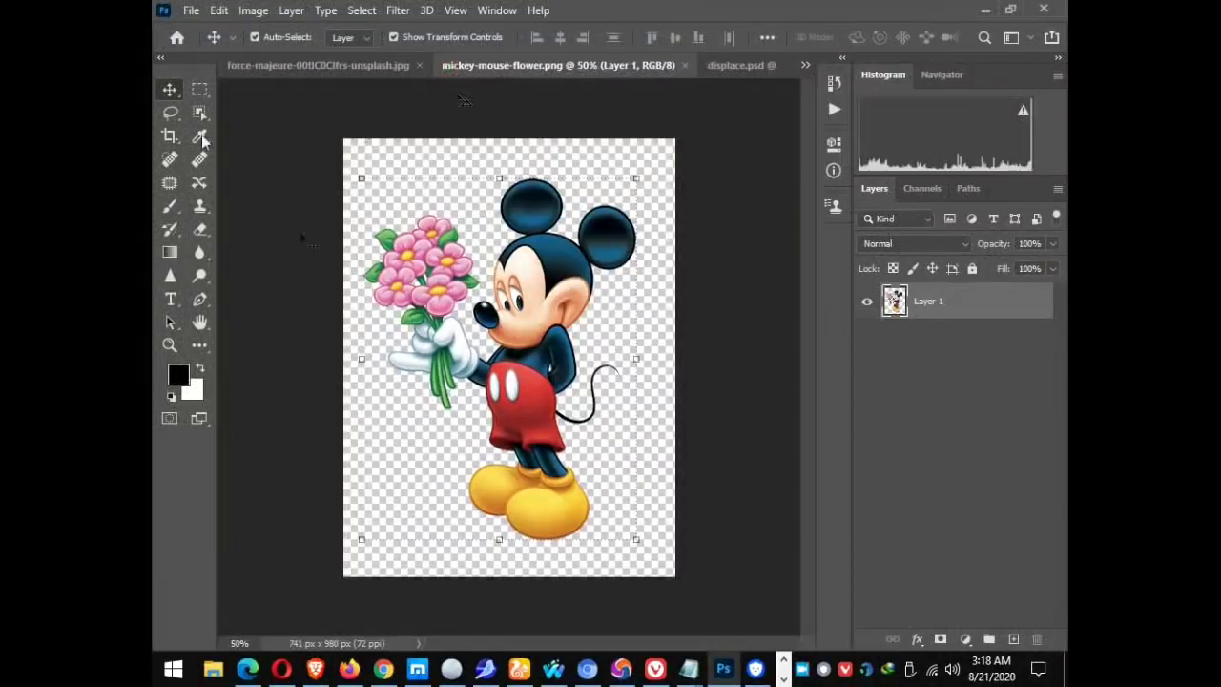
{"action": "mouse_move", "coordinate": [521, 387]}
{"action": "left_mouse_down"}
{"action": "mouse_move", "coordinate": [273, 75]}
{"action": "mouse_move", "coordinate": [674, 84]}
{"action": "left_mouse_up"}
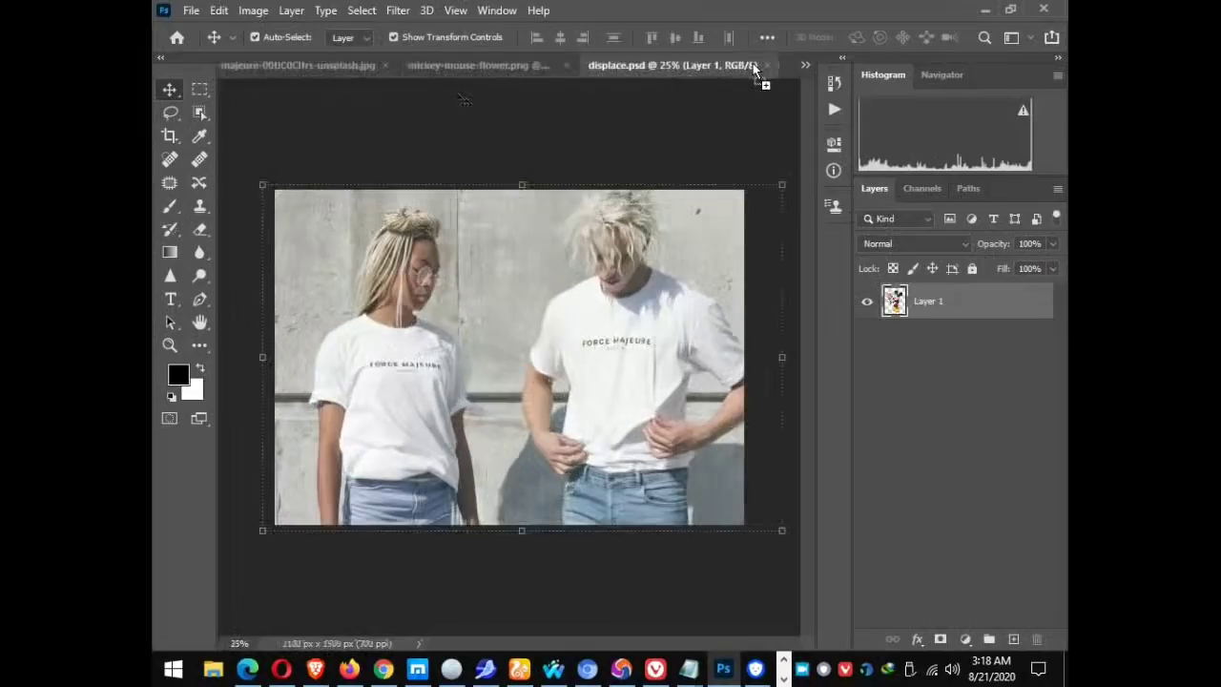
{"action": "left_click_drag", "start_coordinate": [760, 63], "coordinate": [697, 162]}
{"action": "mouse_move", "coordinate": [573, 327]}
{"action": "left_mouse_down"}
{"action": "mouse_move", "coordinate": [570, 340]}
{"action": "mouse_move", "coordinate": [376, 411]}
{"action": "left_mouse_up"}
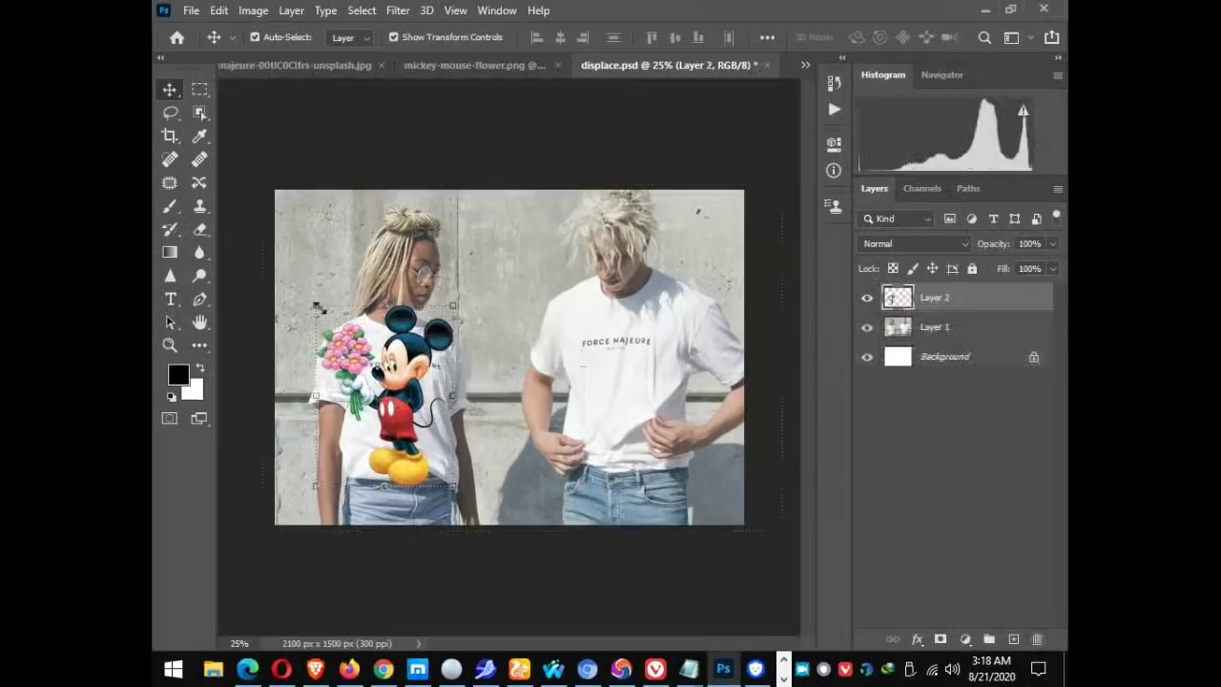
Shrink Mickey and move it onto the woman's shirt.
{"action": "left_click_drag", "start_coordinate": [315, 306], "coordinate": [334, 327]}
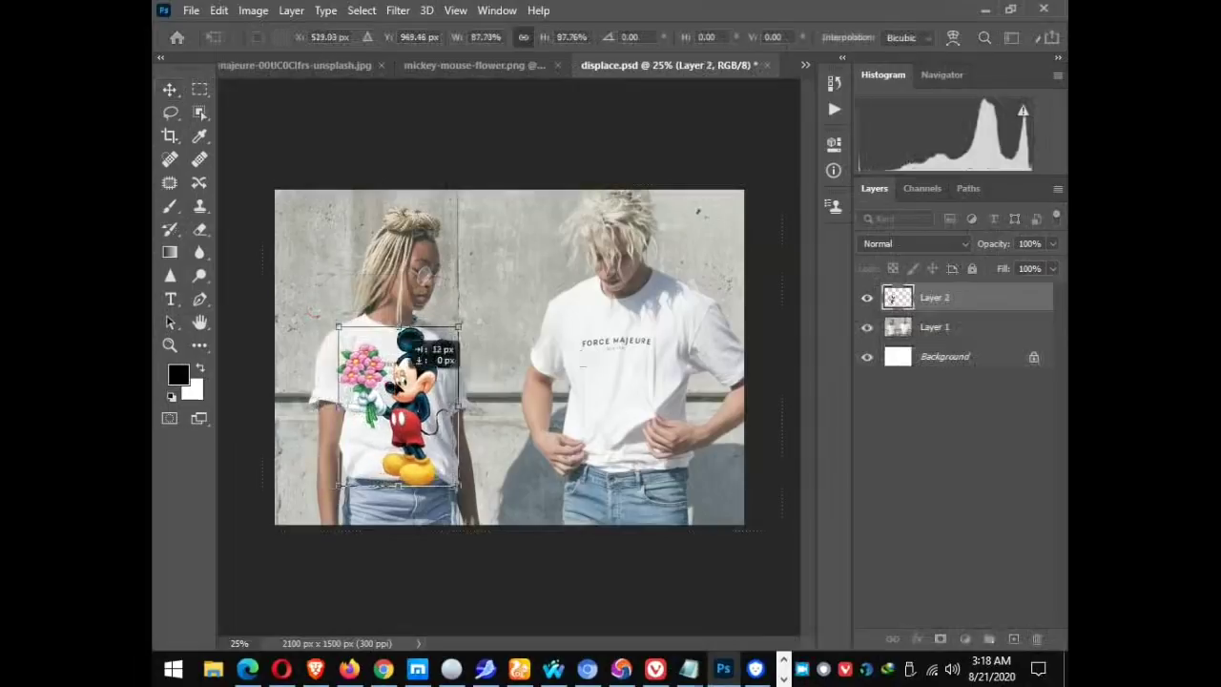
{"action": "left_click_drag", "start_coordinate": [388, 382], "coordinate": [410, 381]}
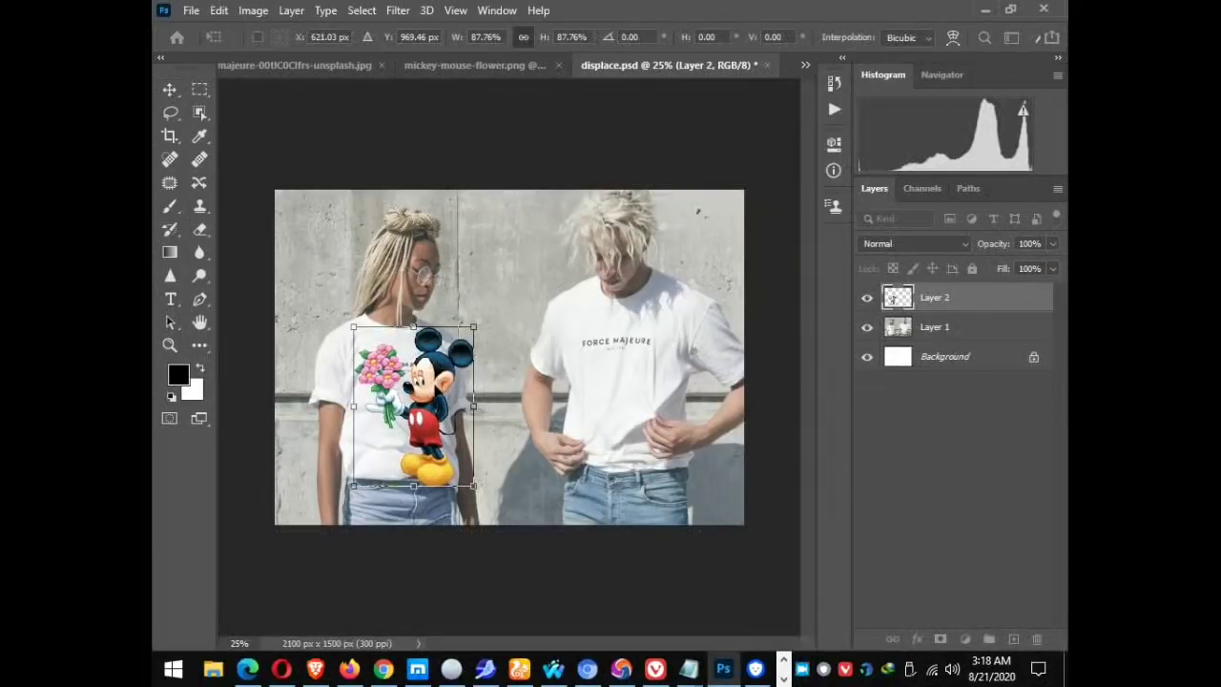
{"action": "left_click_drag", "start_coordinate": [435, 389], "coordinate": [430, 385]}
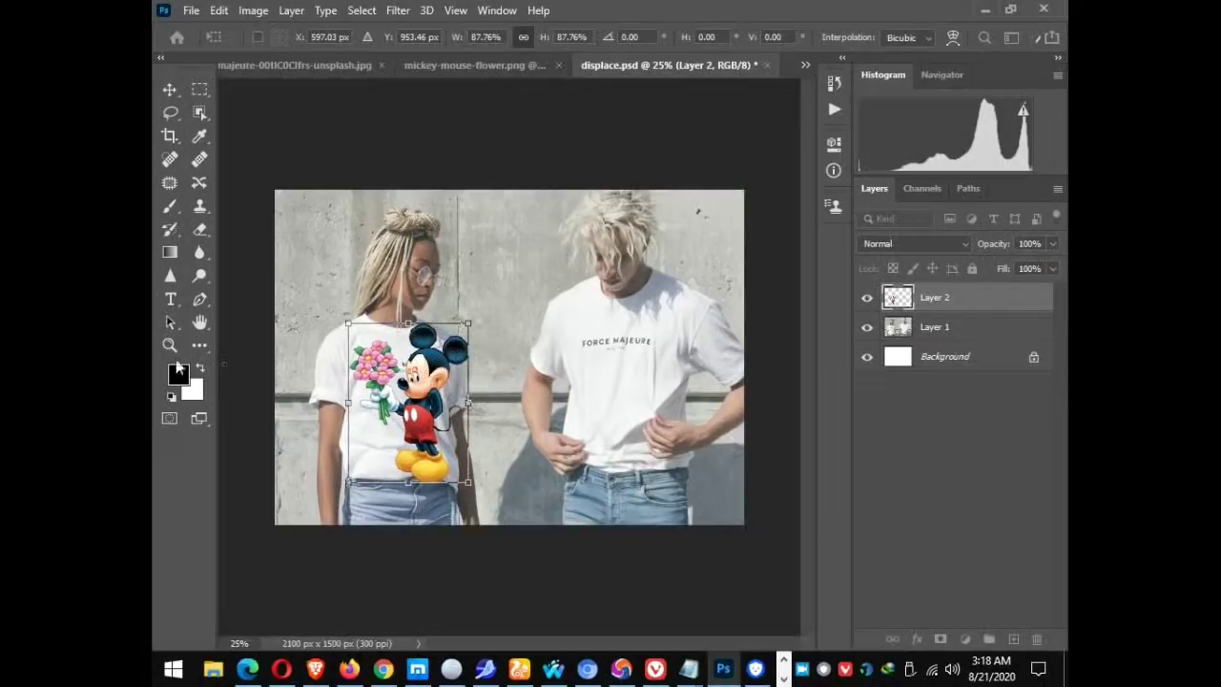
{"action": "left_click", "coordinate": [169, 345]}
Zoom in on the shirt, then slightly scale down, tilt and reposition Mickey.
{"action": "left_click", "coordinate": [460, 448]}
{"action": "left_click", "coordinate": [460, 449]}
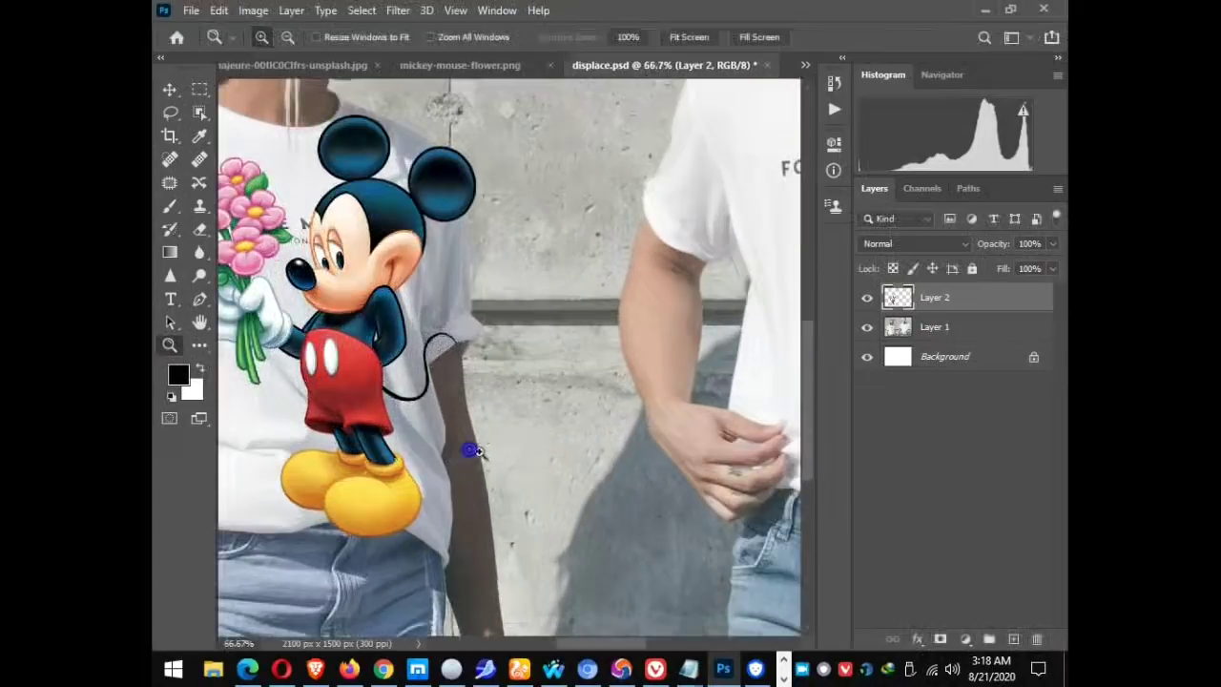
{"action": "left_click_drag", "start_coordinate": [464, 449], "coordinate": [606, 491]}
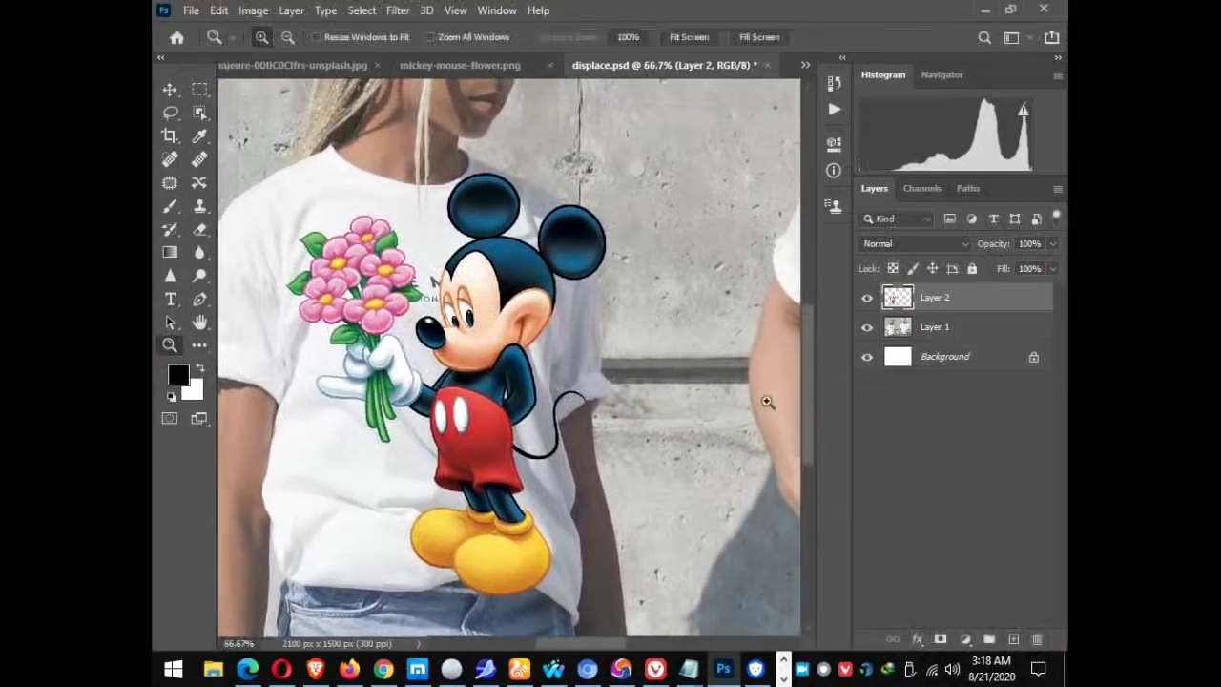
{"action": "left_click", "coordinate": [169, 90]}
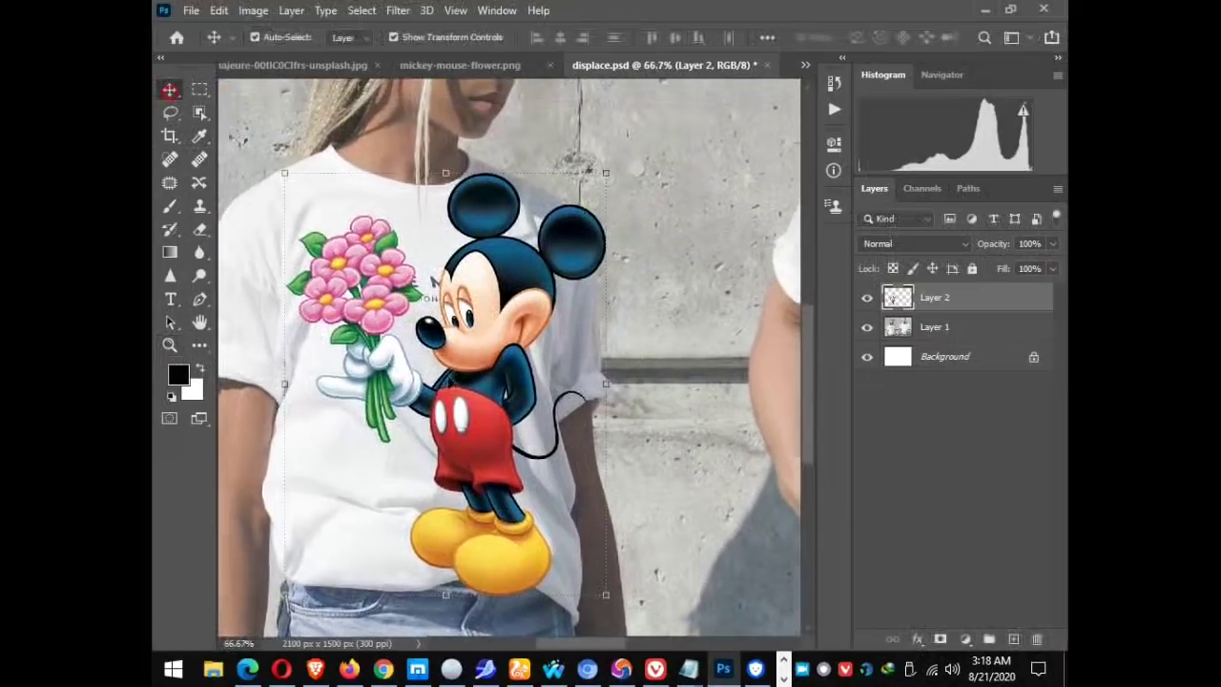
{"action": "left_click_drag", "start_coordinate": [466, 375], "coordinate": [459, 375]}
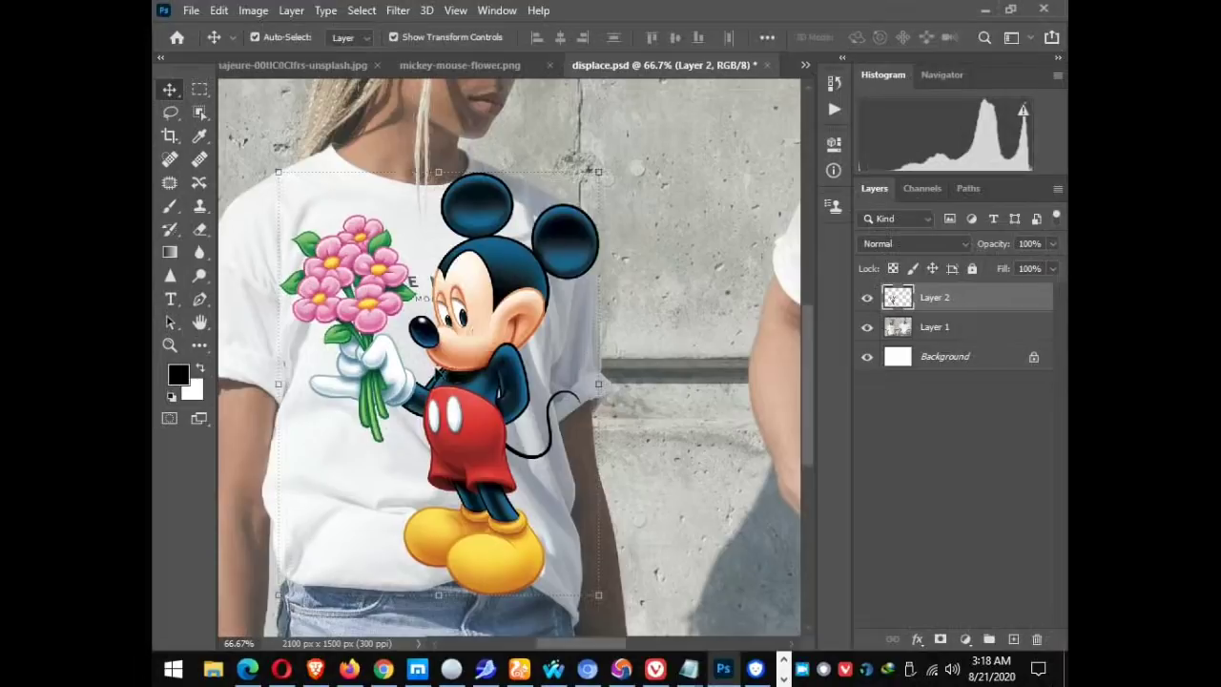
{"action": "left_click_drag", "start_coordinate": [438, 170], "coordinate": [438, 178]}
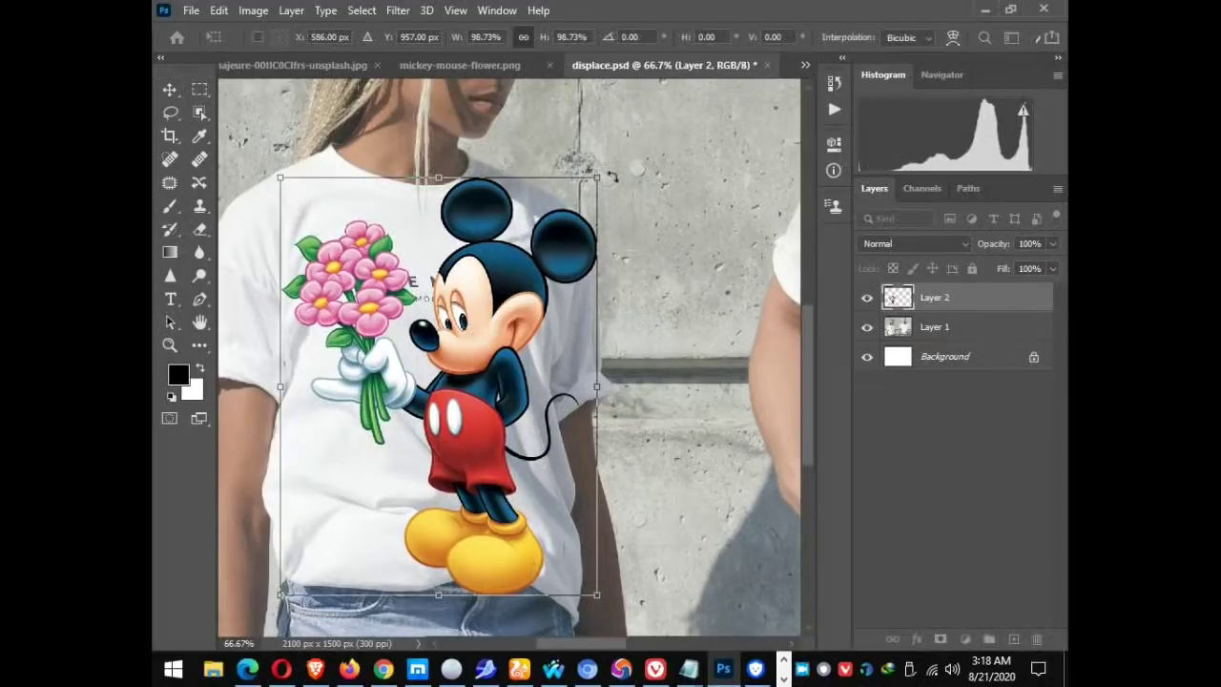
{"action": "left_click_drag", "start_coordinate": [608, 169], "coordinate": [611, 164]}
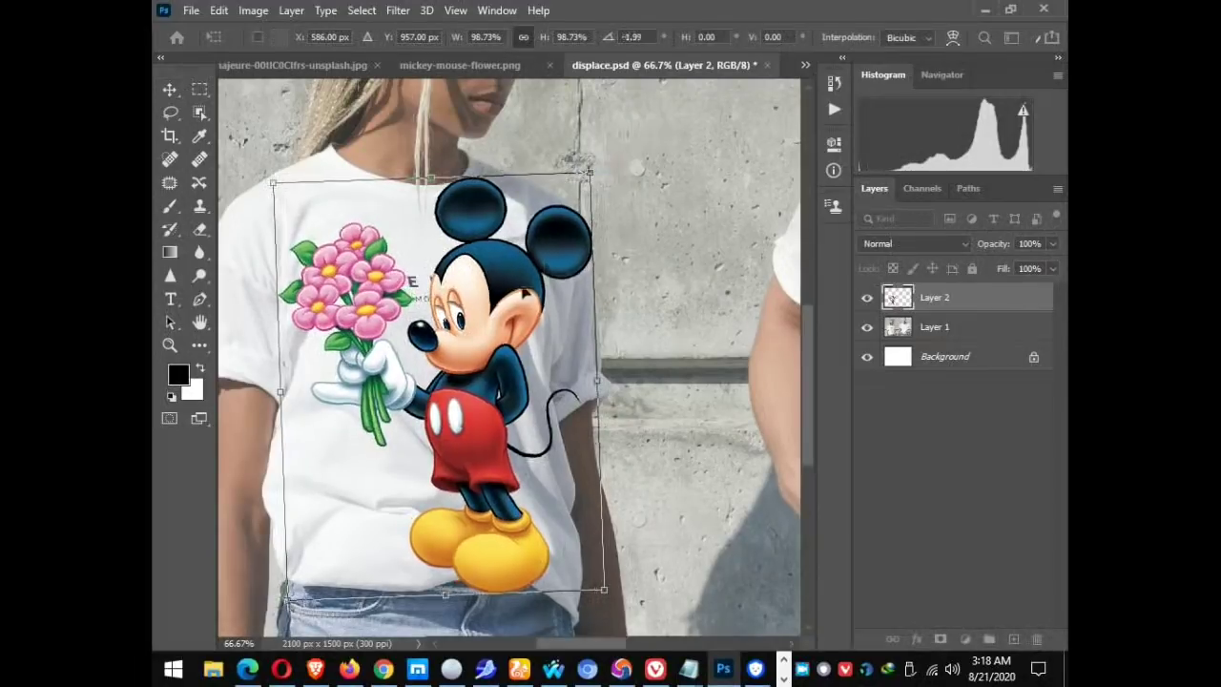
{"action": "mouse_move", "coordinate": [502, 317]}
{"action": "left_mouse_down"}
{"action": "mouse_move", "coordinate": [518, 326]}
{"action": "mouse_move", "coordinate": [525, 311]}
{"action": "left_mouse_up"}
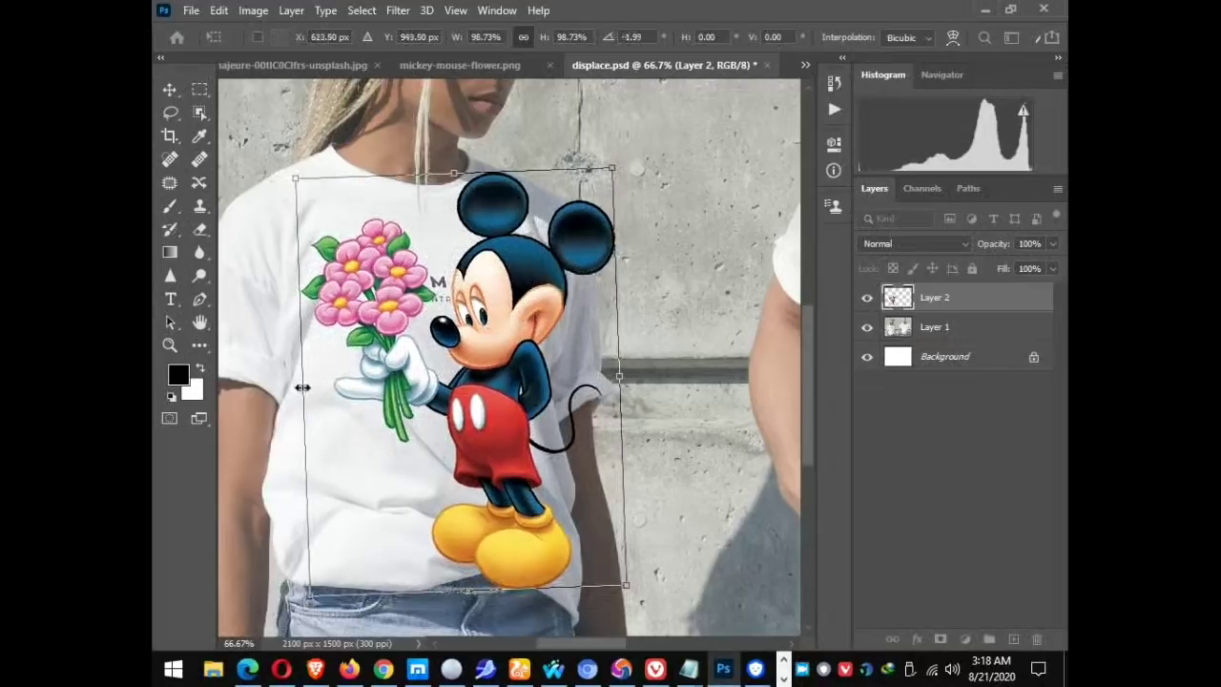
Skew Mickey's left side outward, squash the top, and shift it about 30 px left.
{"action": "left_click_drag", "start_coordinate": [302, 387], "coordinate": [278, 395]}
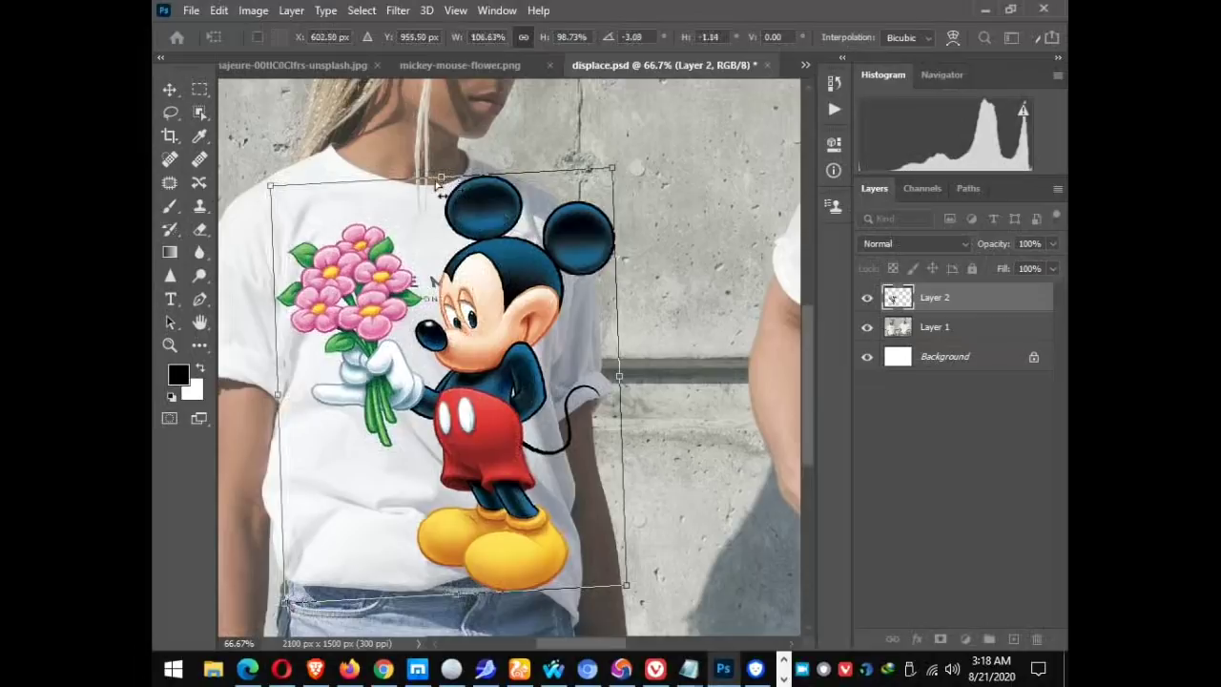
{"action": "left_click_drag", "start_coordinate": [441, 175], "coordinate": [441, 185]}
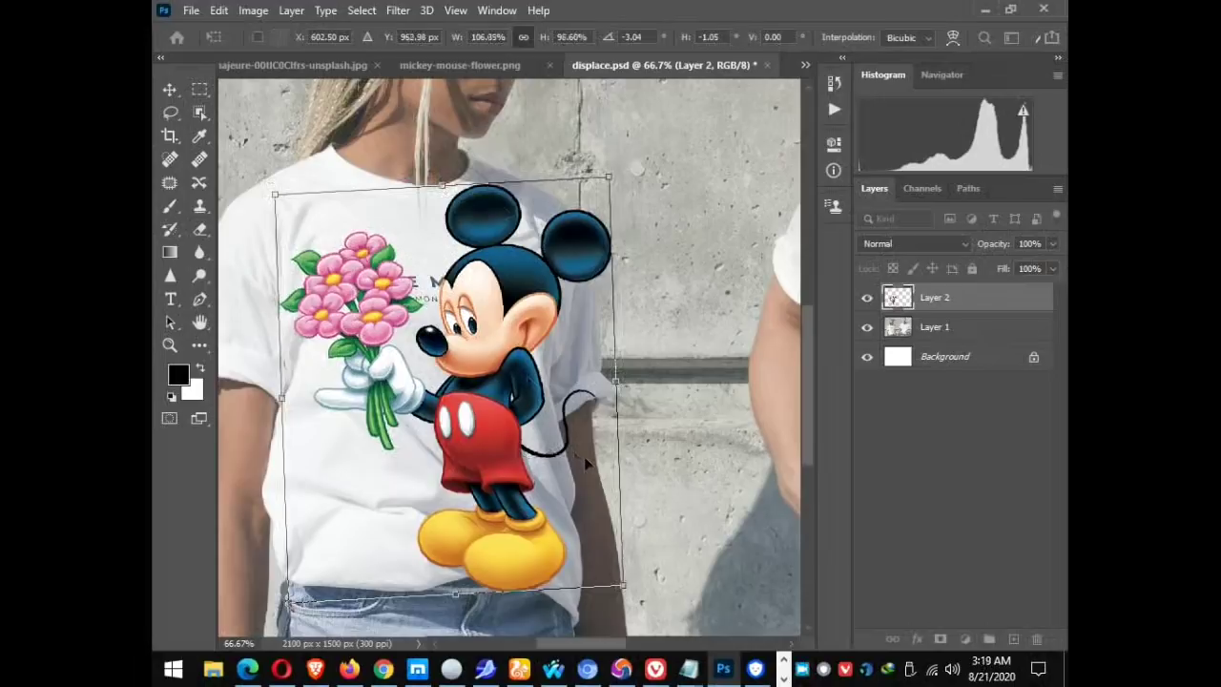
{"action": "left_click_drag", "start_coordinate": [488, 440], "coordinate": [497, 439]}
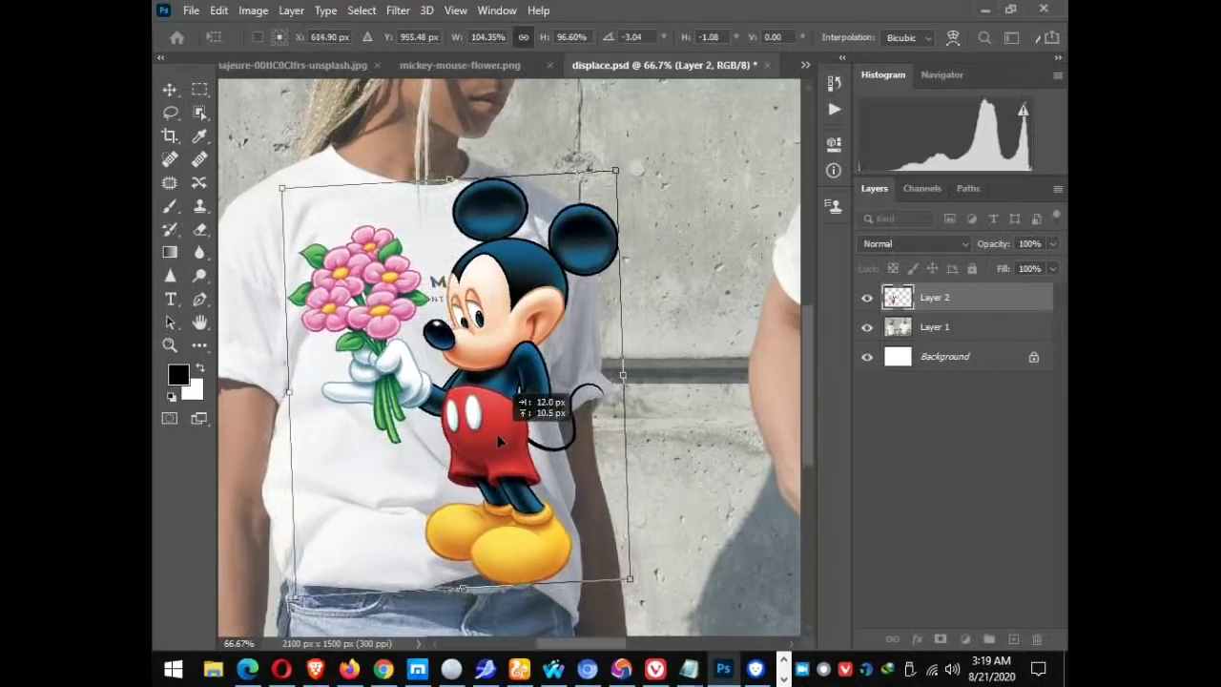
{"action": "left_click_drag", "start_coordinate": [497, 434], "coordinate": [494, 435]}
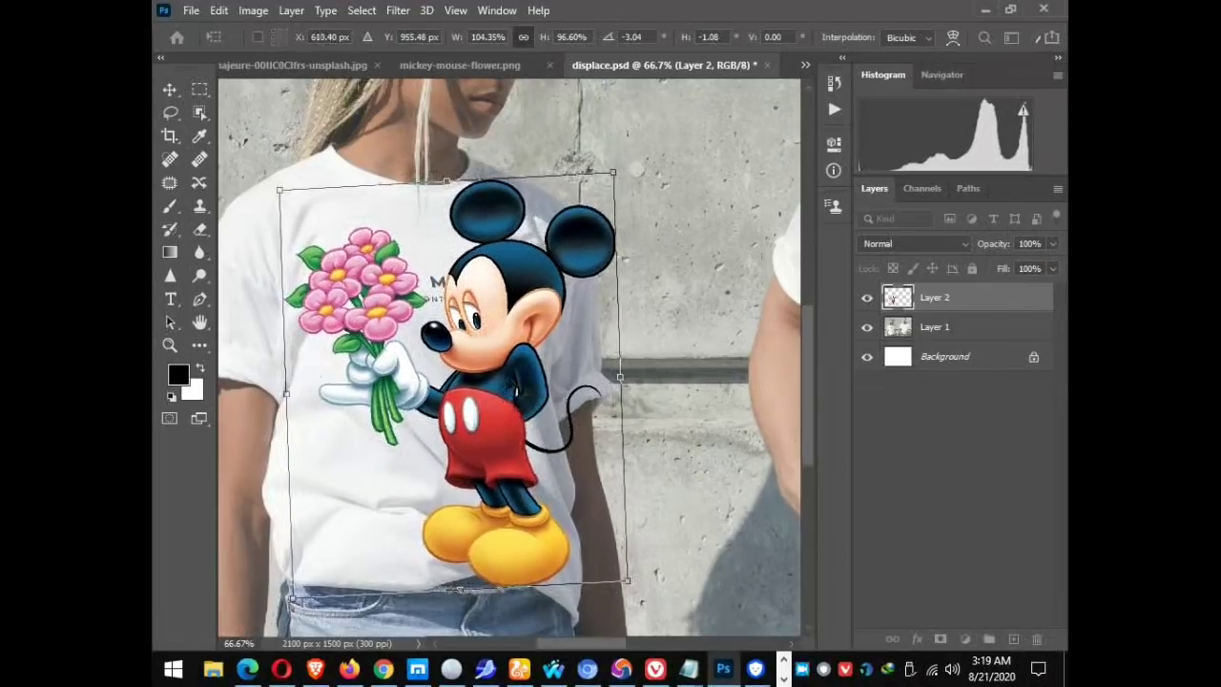
{"action": "left_click_drag", "start_coordinate": [496, 393], "coordinate": [464, 395]}
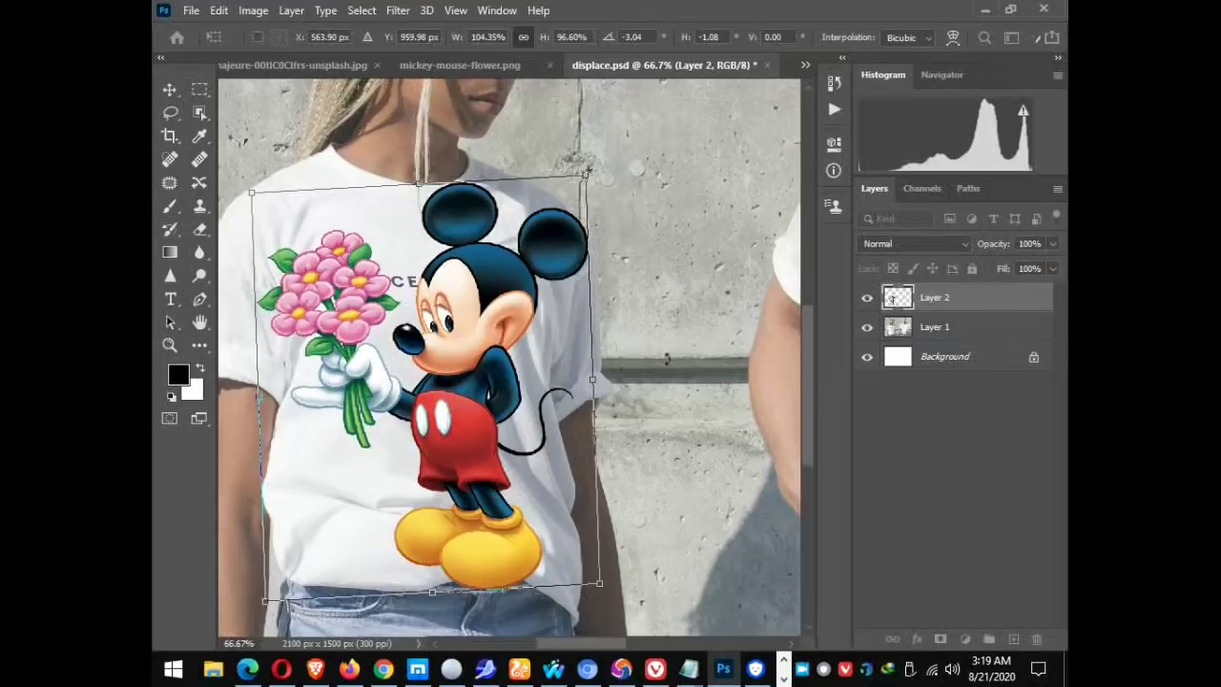
Commit Mickey's transform and set Displace to scale 15 both ways, Tile and Wrap Around.
{"action": "key", "text": "Return"}
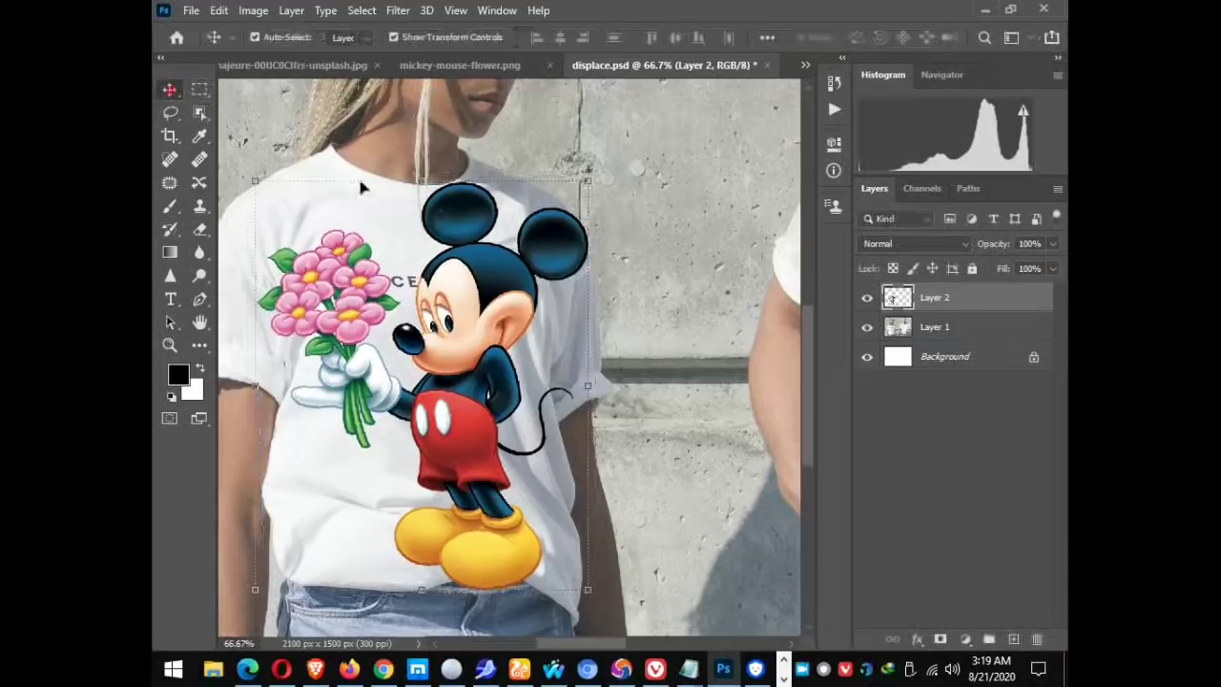
{"action": "left_click", "coordinate": [679, 325]}
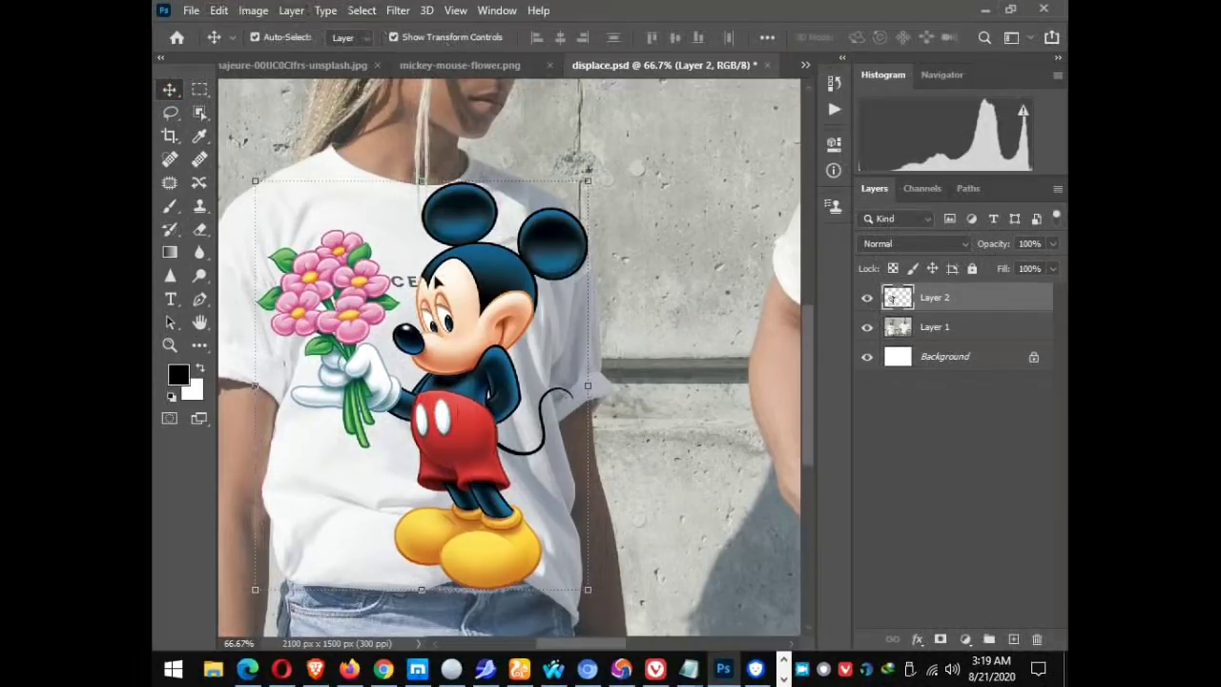
{"action": "left_click", "coordinate": [395, 12]}
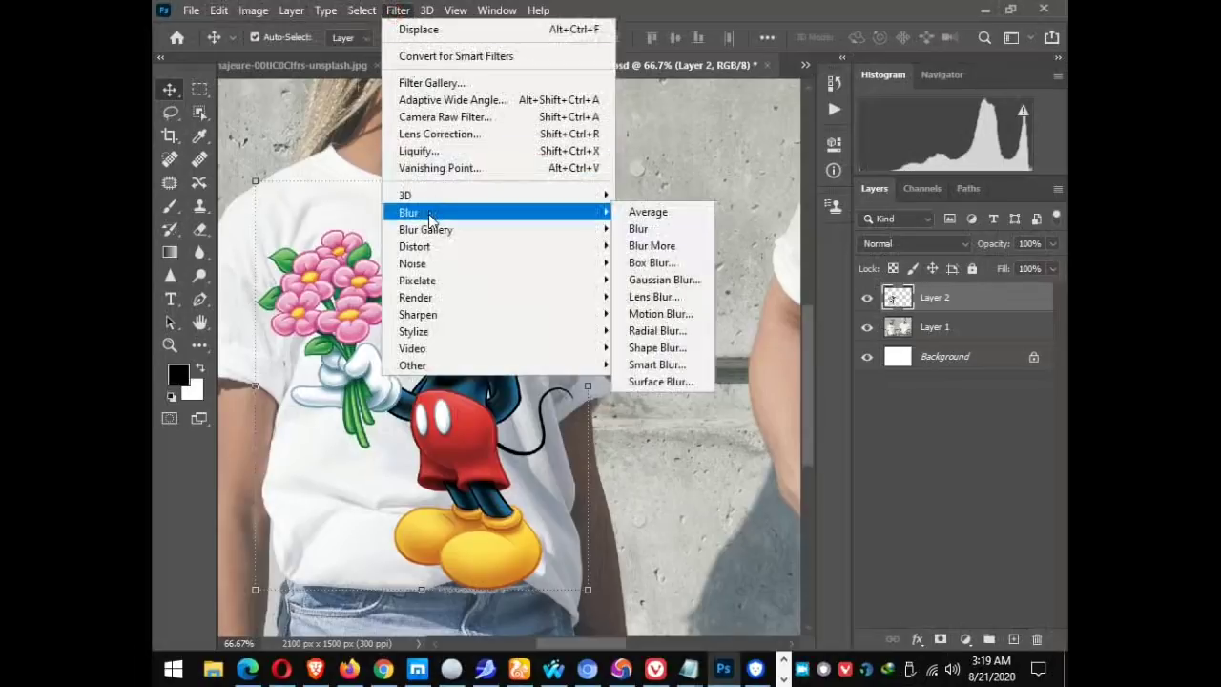
{"action": "mouse_move", "coordinate": [415, 246]}
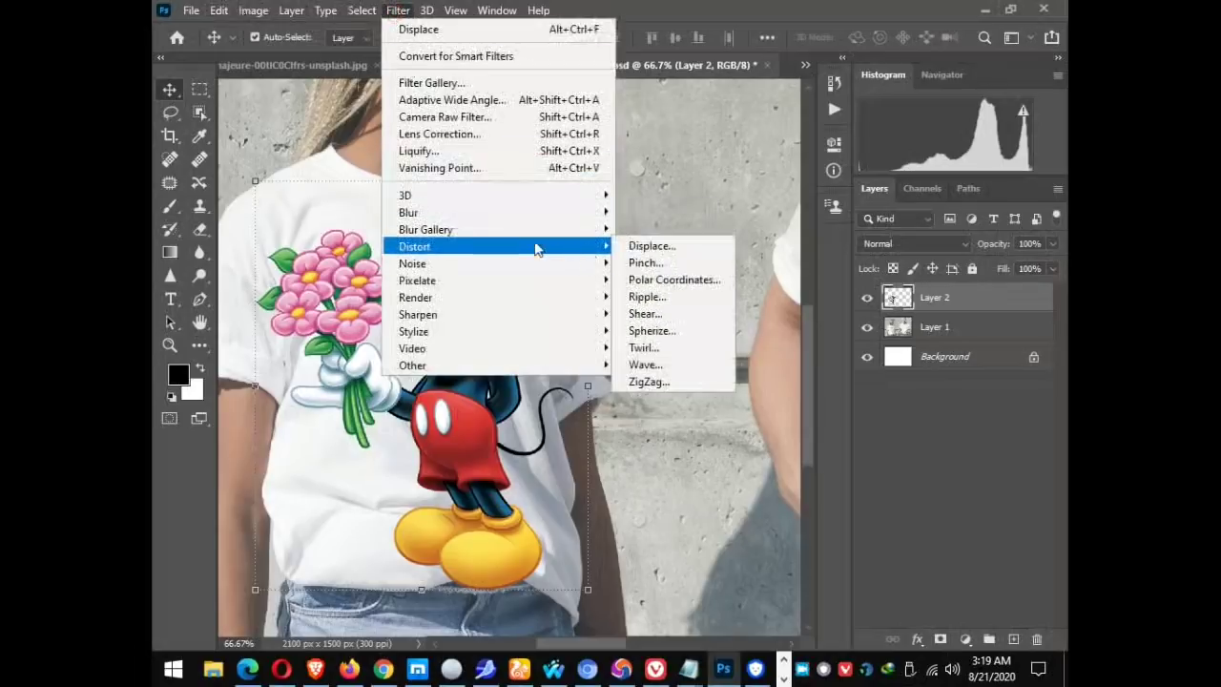
{"action": "left_click", "coordinate": [654, 245]}
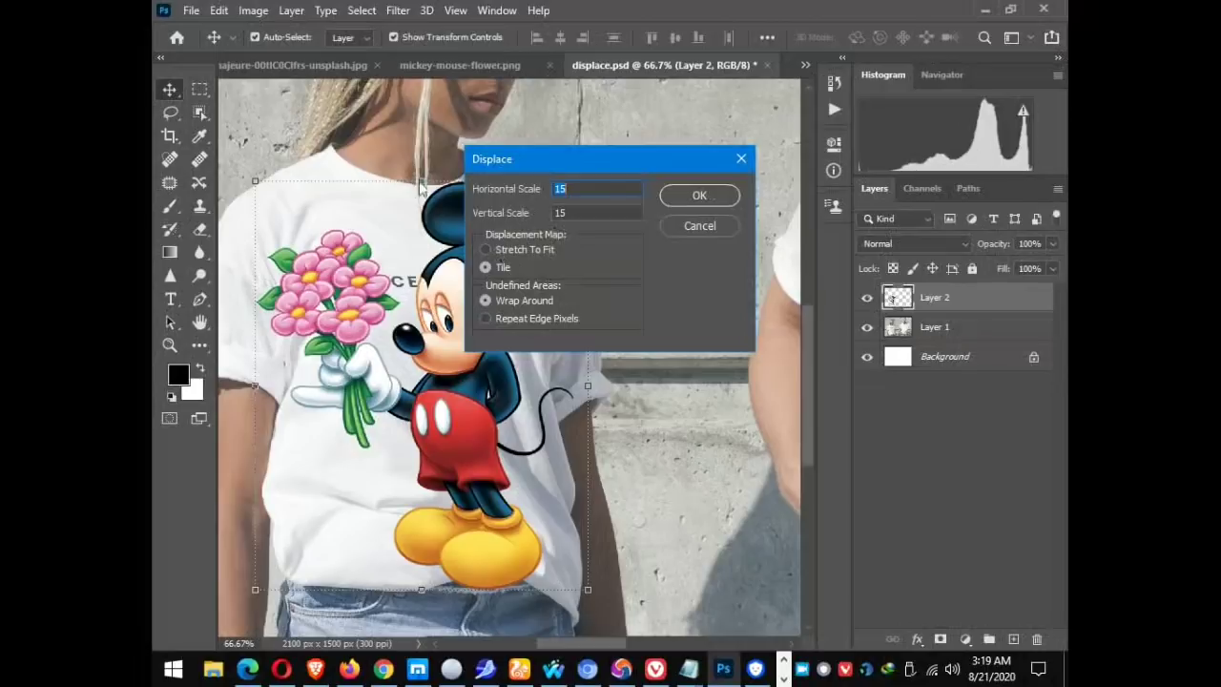
{"action": "left_click", "coordinate": [497, 250]}
{"action": "left_click", "coordinate": [486, 268]}
{"action": "left_click", "coordinate": [487, 301]}
Apply the Displace filter to the Mickey layer using displace.psd from Downloads > Documents as the map.
{"action": "left_click", "coordinate": [722, 198]}
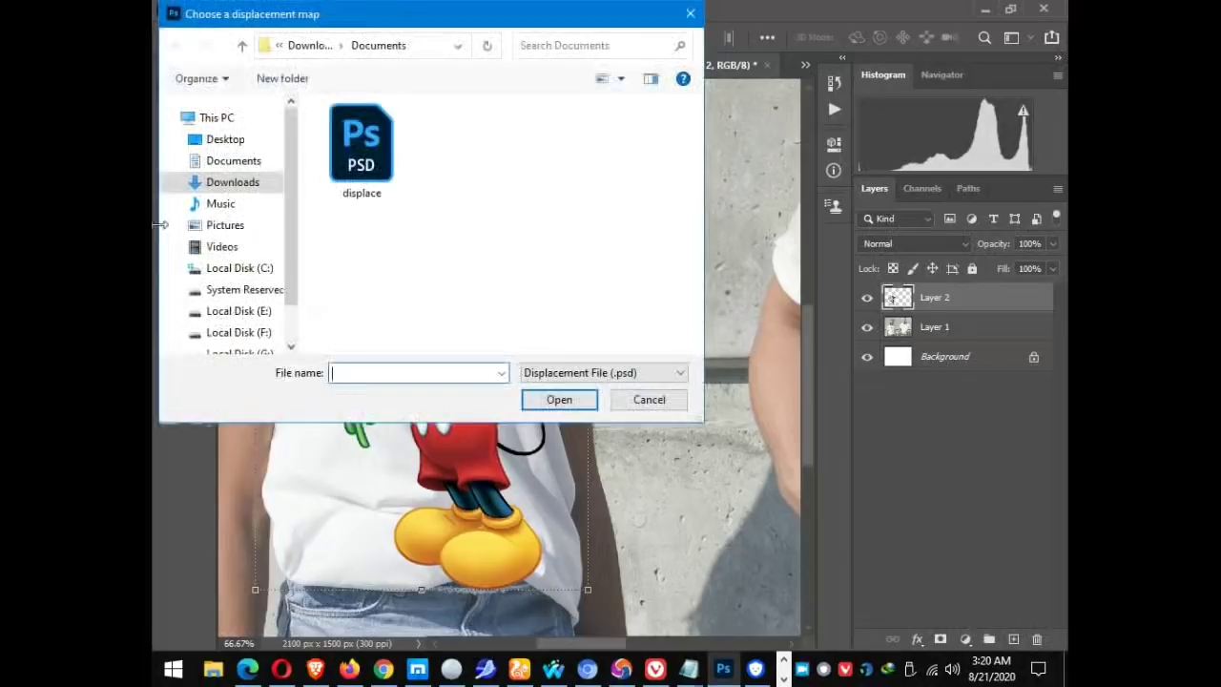
{"action": "left_click", "coordinate": [259, 164]}
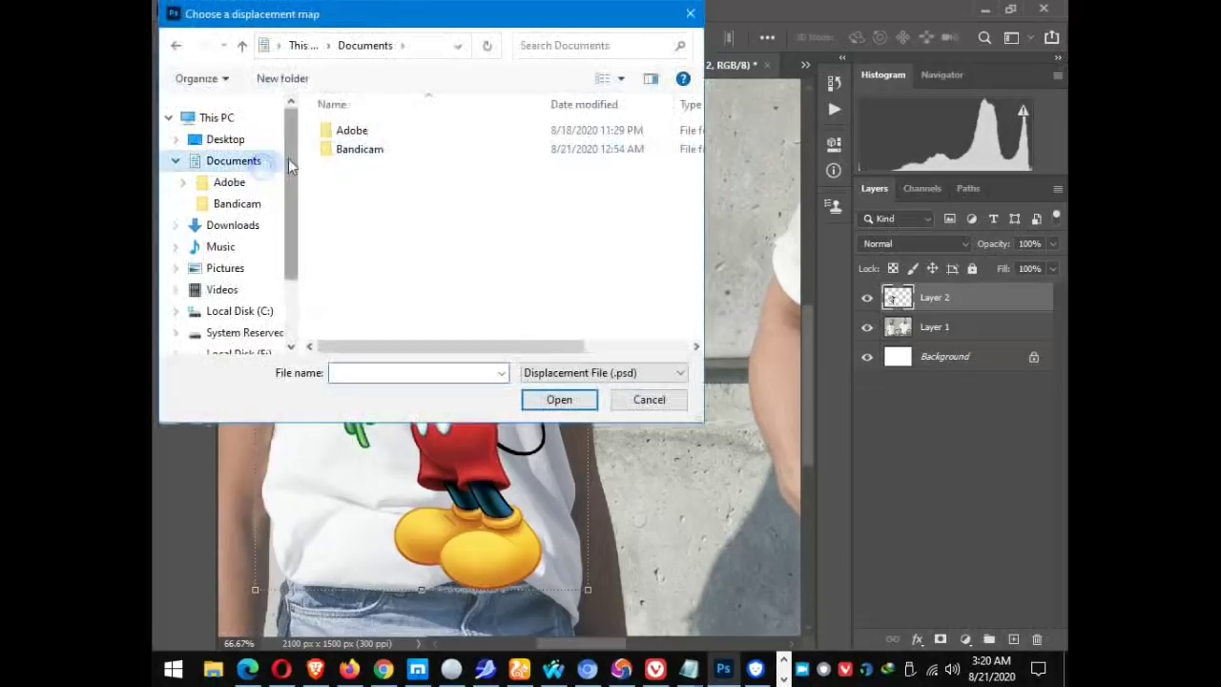
{"action": "left_click", "coordinate": [176, 160]}
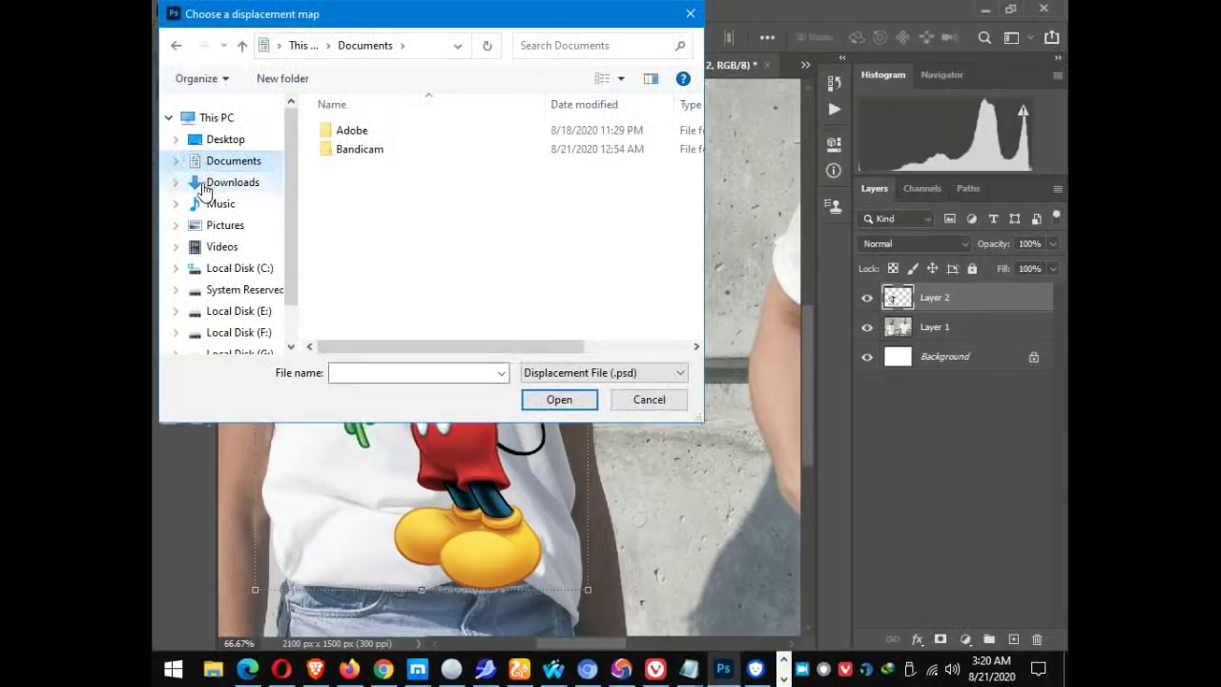
{"action": "left_click", "coordinate": [213, 183]}
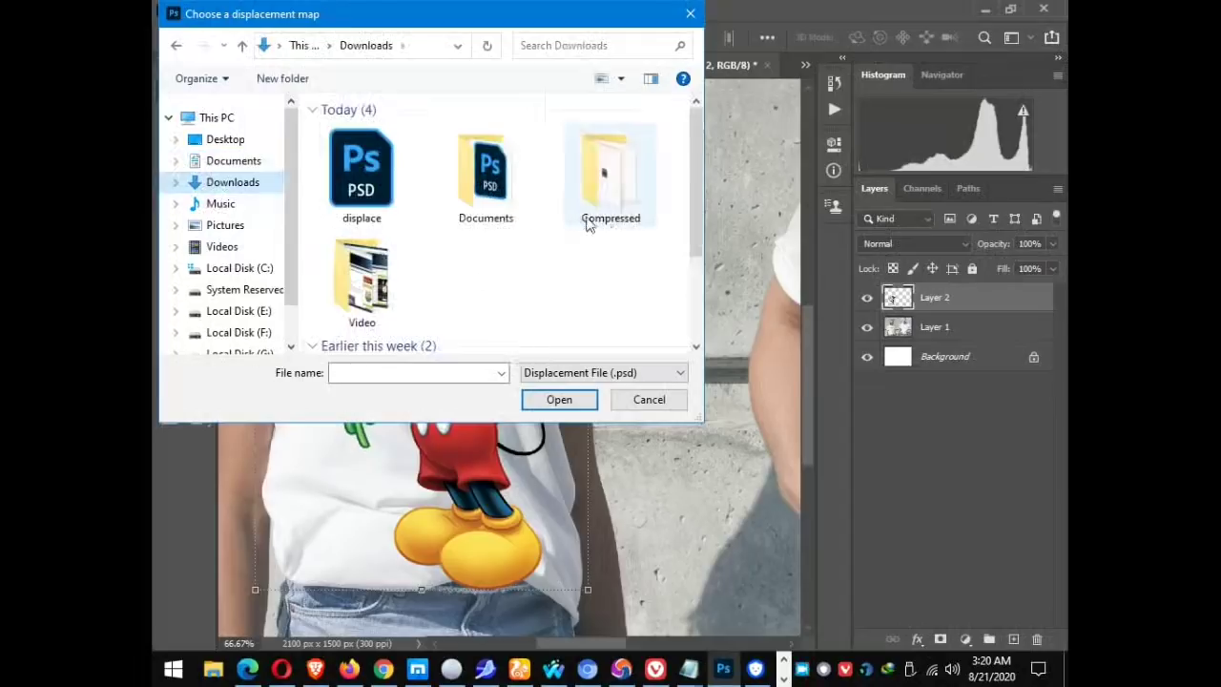
{"action": "double_click", "coordinate": [509, 208]}
{"action": "left_click", "coordinate": [362, 153]}
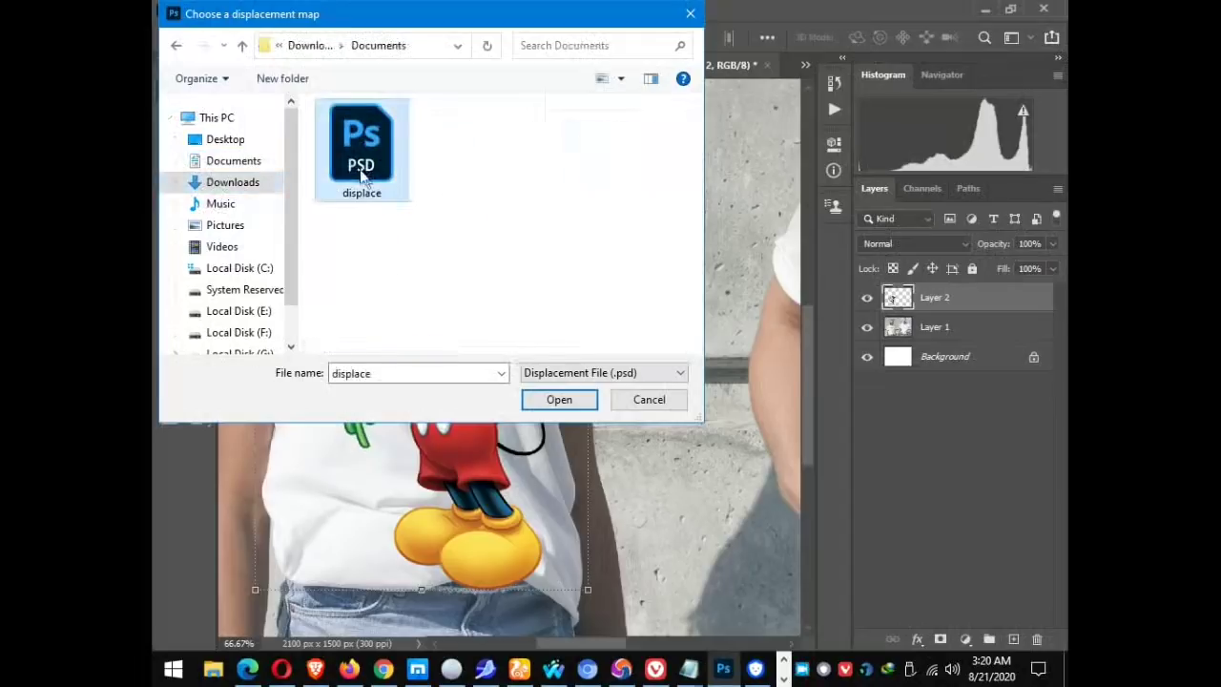
{"action": "left_click", "coordinate": [559, 400]}
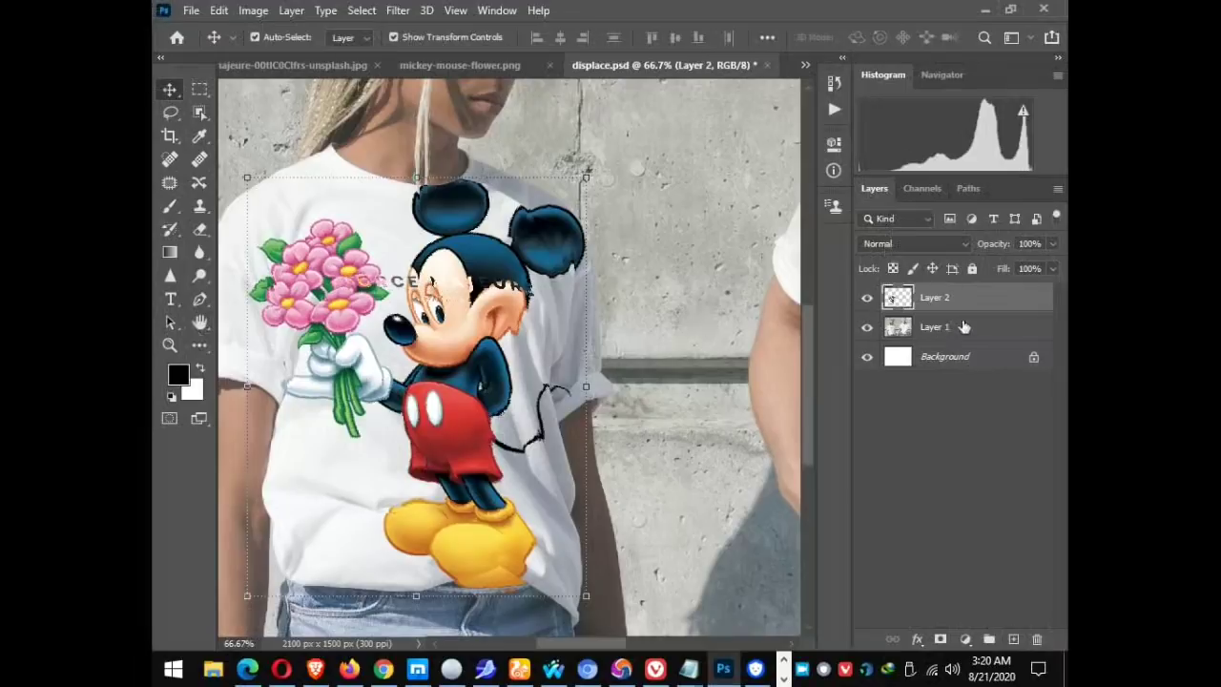
Set the Mickey layer's blend mode to Multiply, compare it against Layer 1, and fit the image on screen.
{"action": "left_click", "coordinate": [961, 244]}
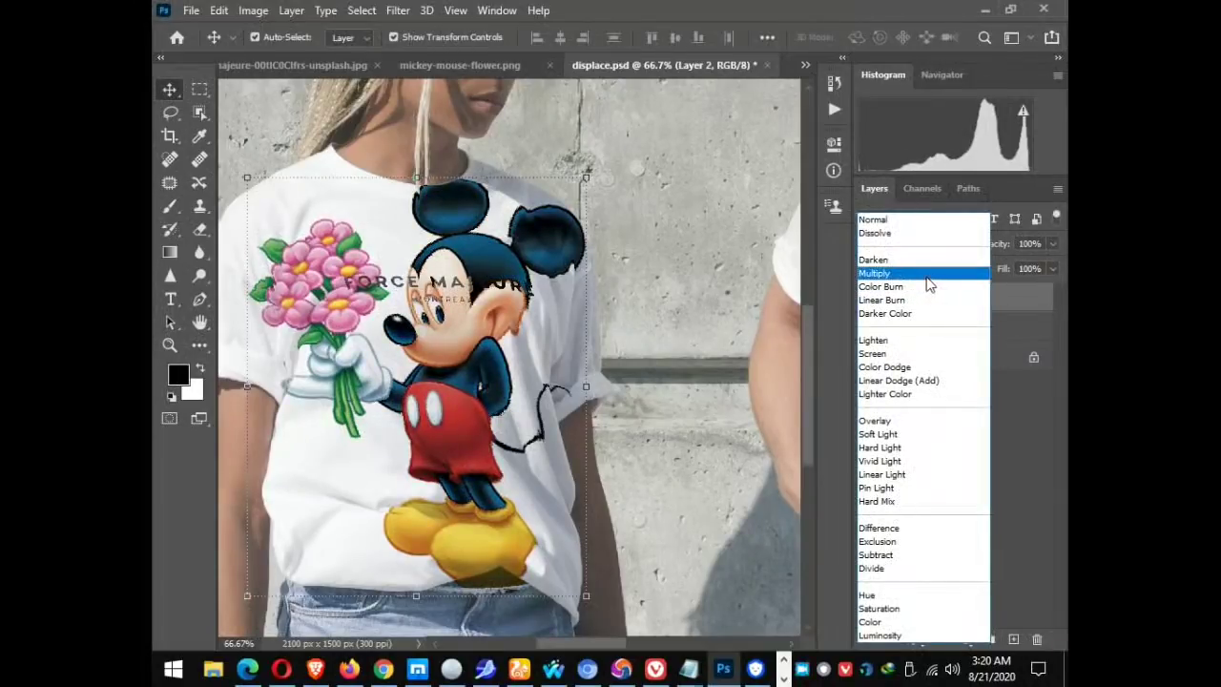
{"action": "left_click", "coordinate": [927, 277]}
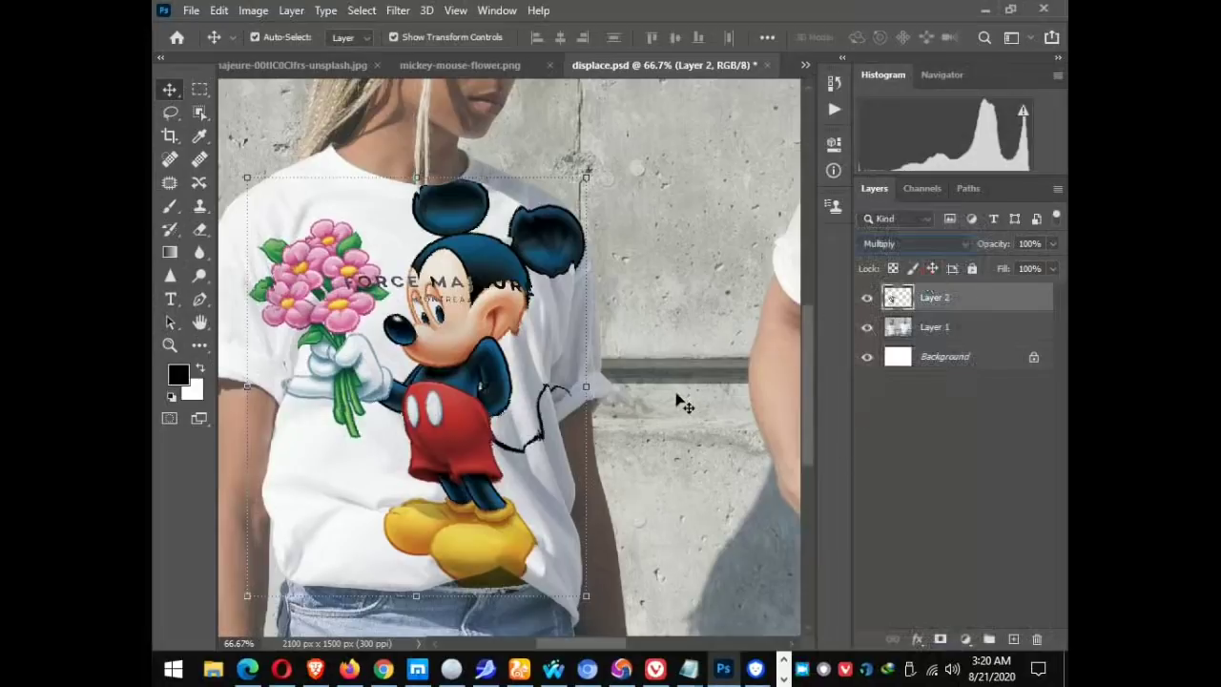
{"action": "key", "text": "alt+bracketleft"}
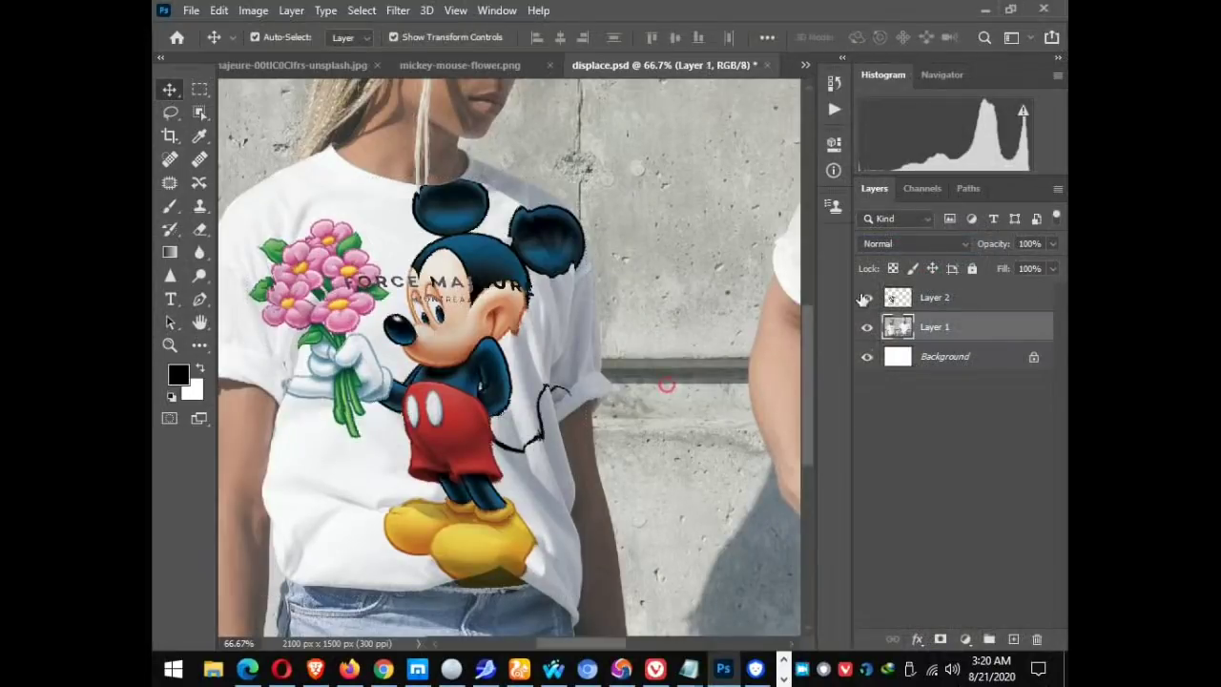
{"action": "left_click", "coordinate": [429, 410]}
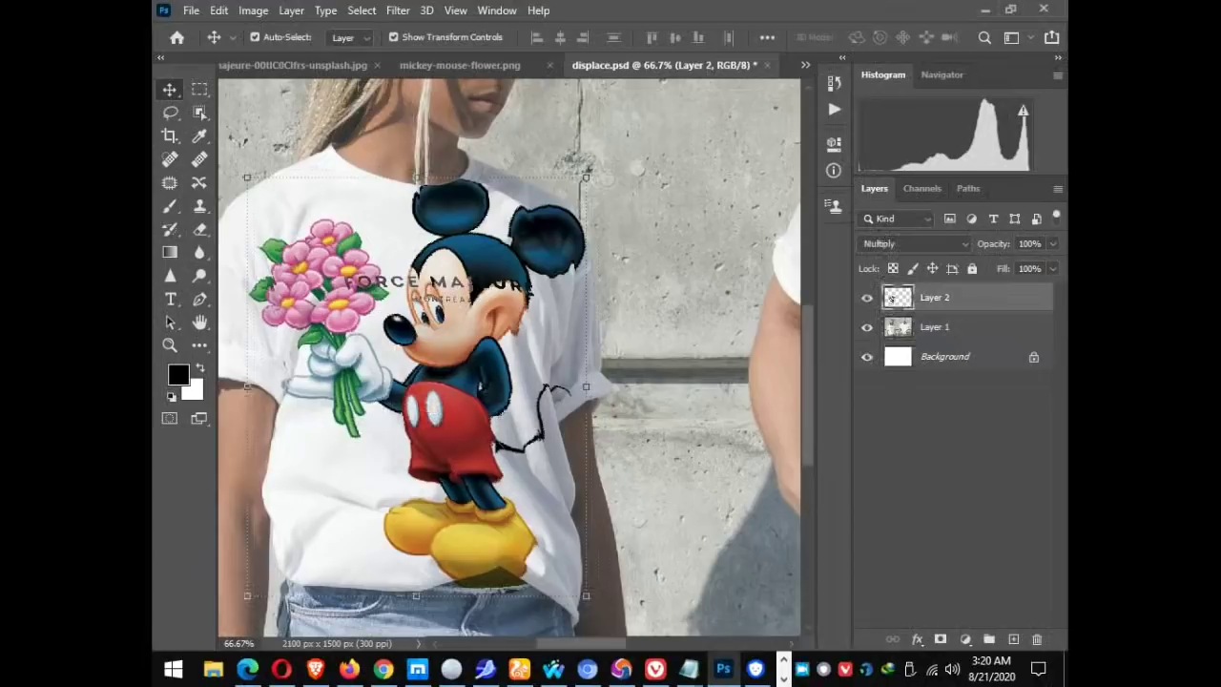
{"action": "left_click", "coordinate": [641, 524]}
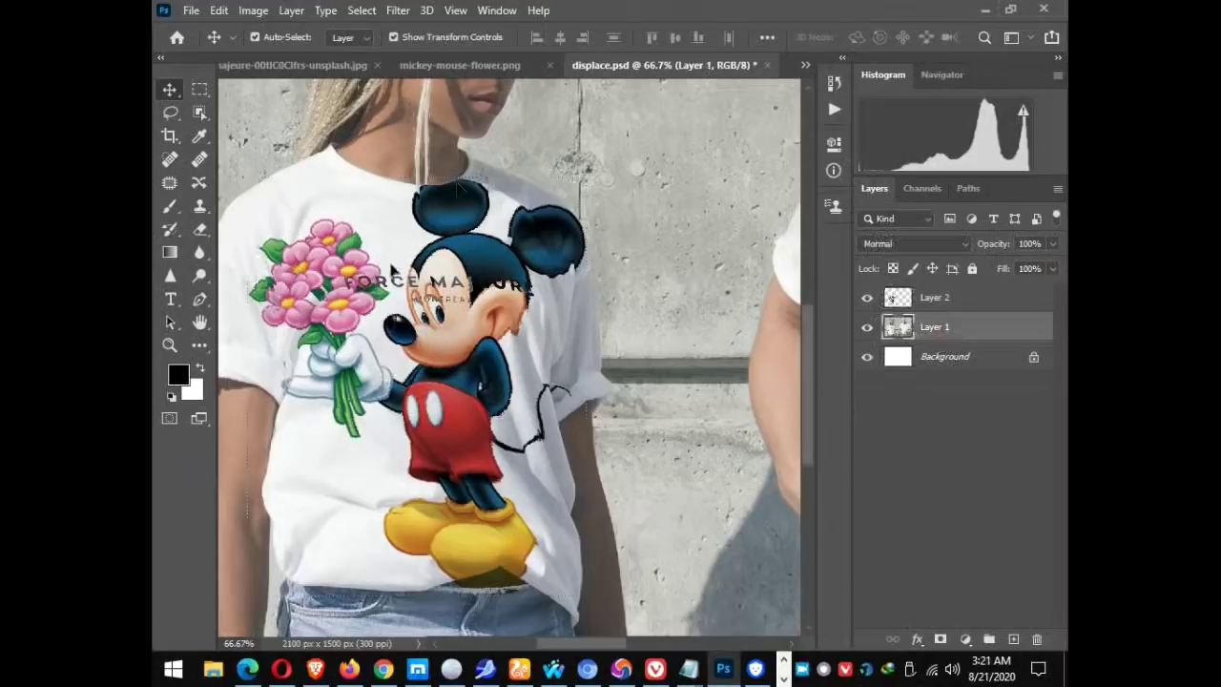
{"action": "left_click", "coordinate": [428, 371]}
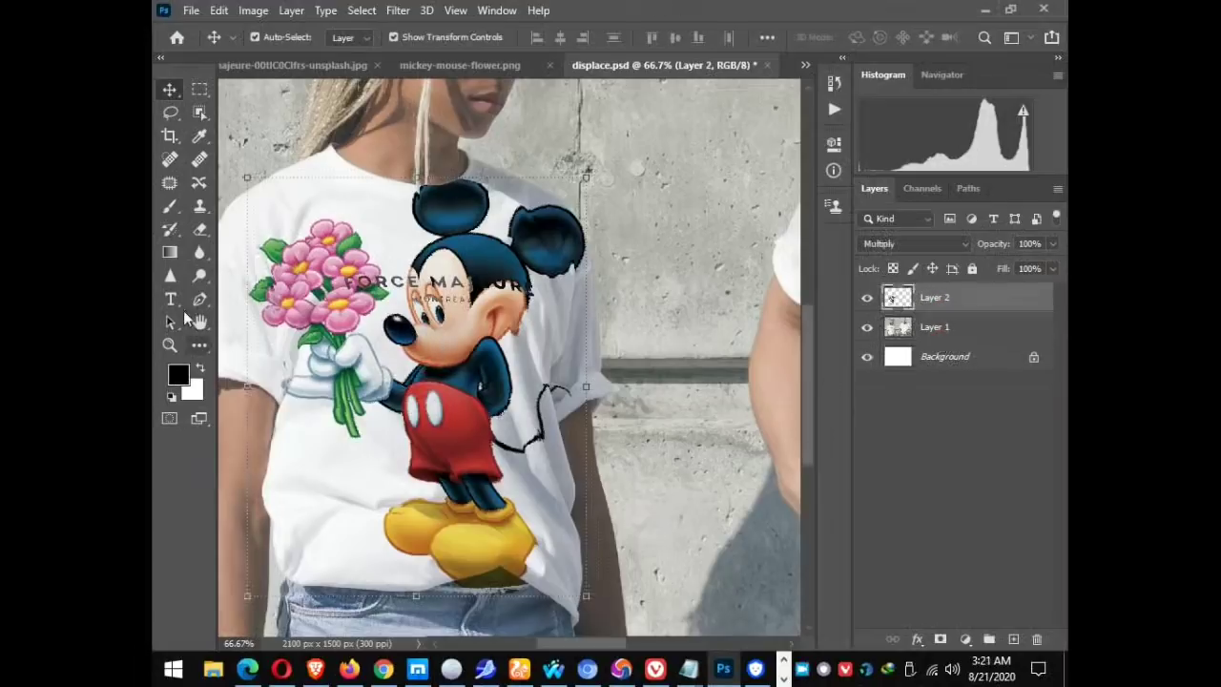
{"action": "left_click", "coordinate": [168, 345]}
{"action": "left_click", "coordinate": [689, 37]}
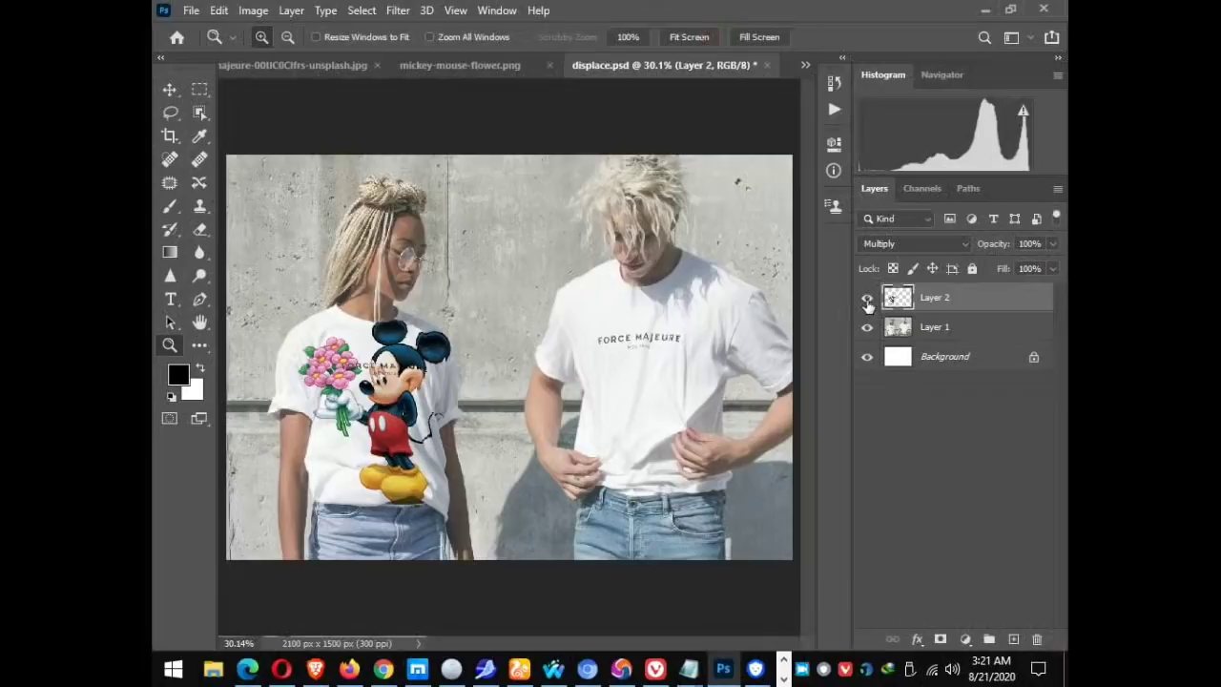
Zoom in on the shirt, hide the Mickey layer and make the photo layer (Layer 1) active.
{"action": "left_click", "coordinate": [378, 445]}
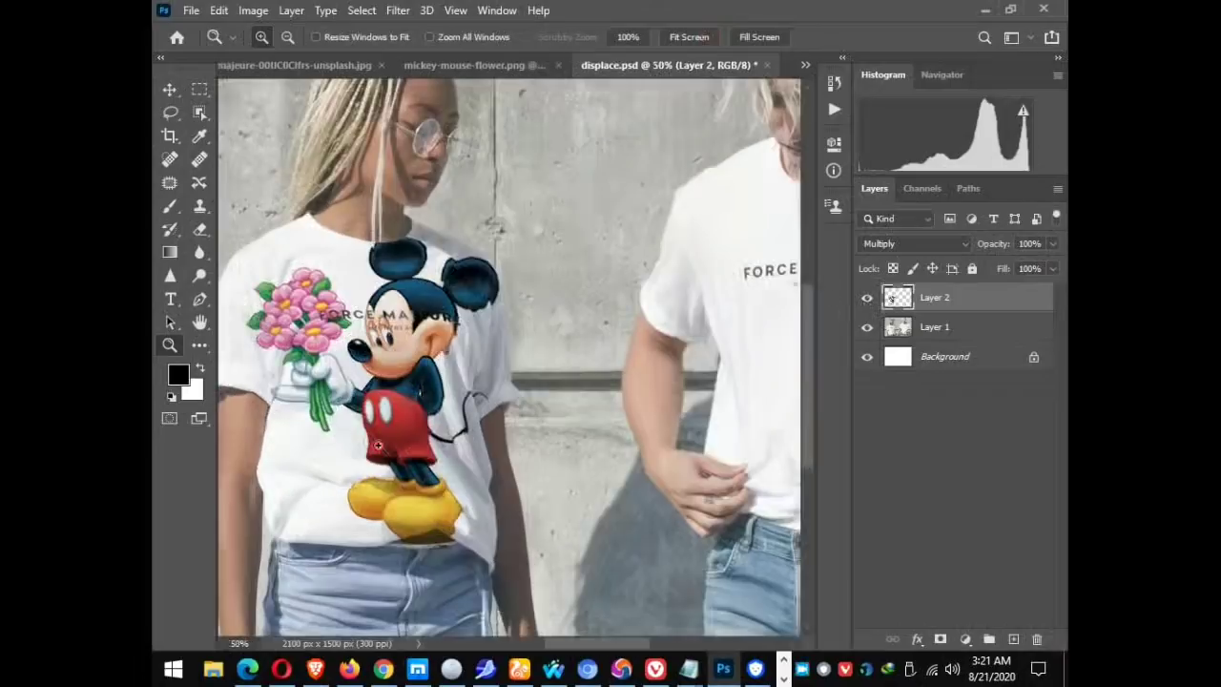
{"action": "left_click", "coordinate": [867, 300]}
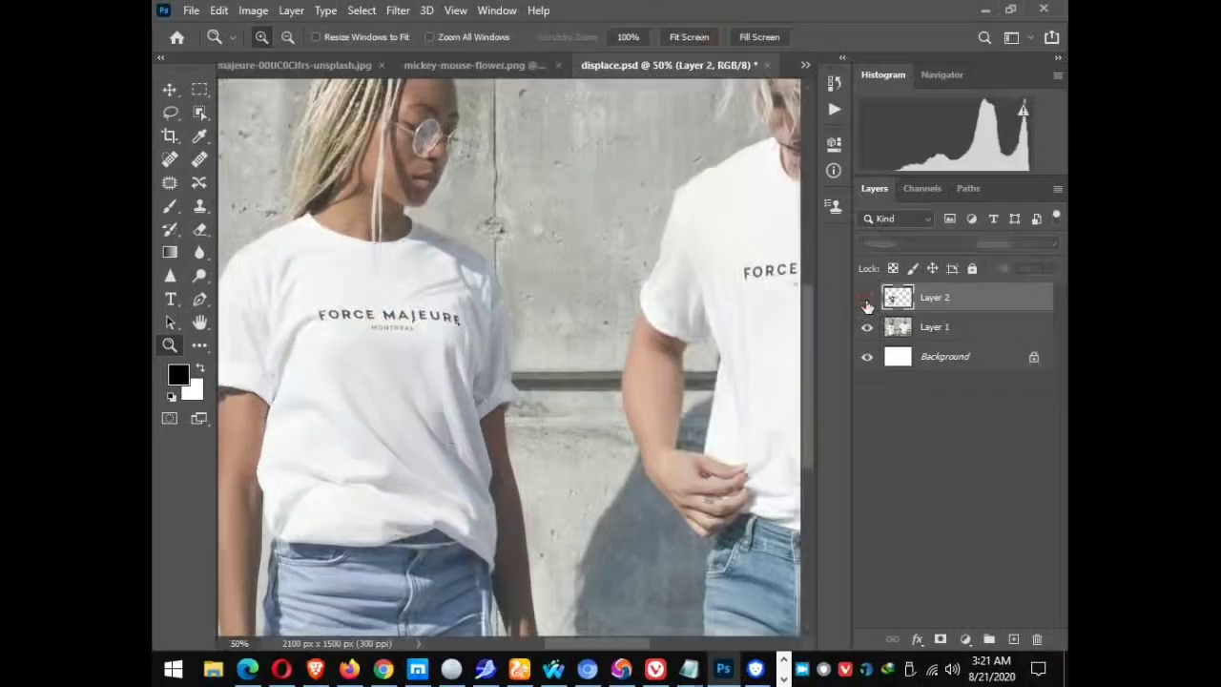
{"action": "left_click", "coordinate": [966, 331]}
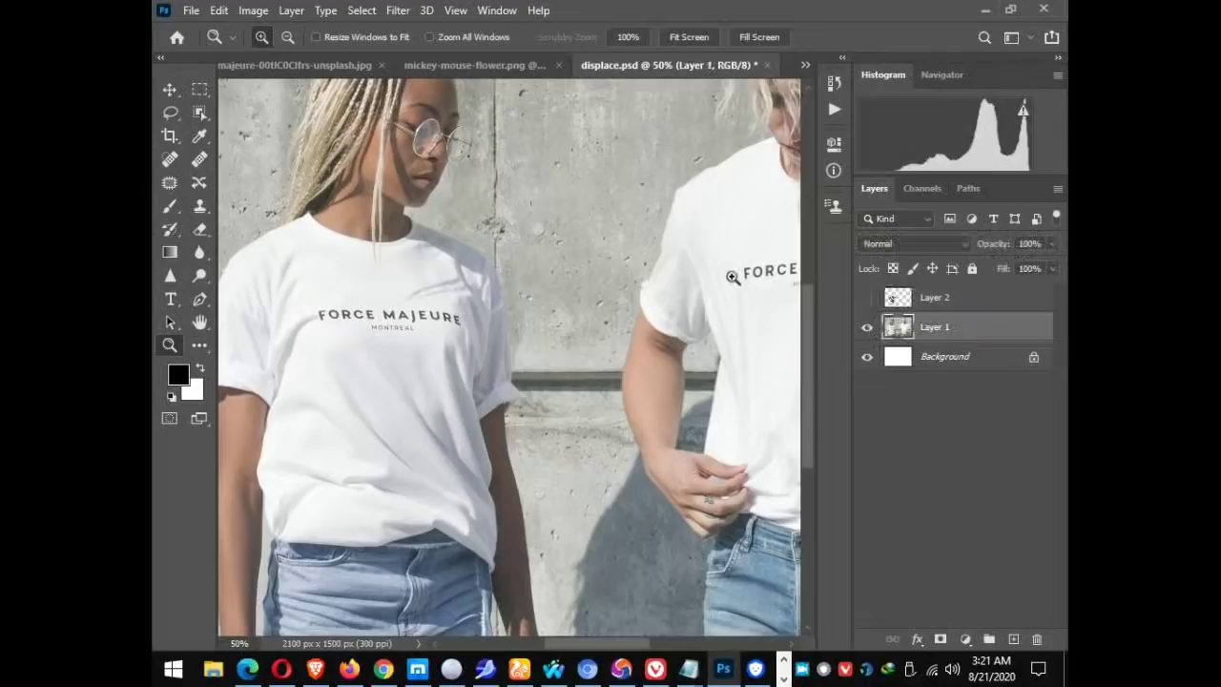
{"action": "left_click_drag", "start_coordinate": [386, 383], "coordinate": [472, 413]}
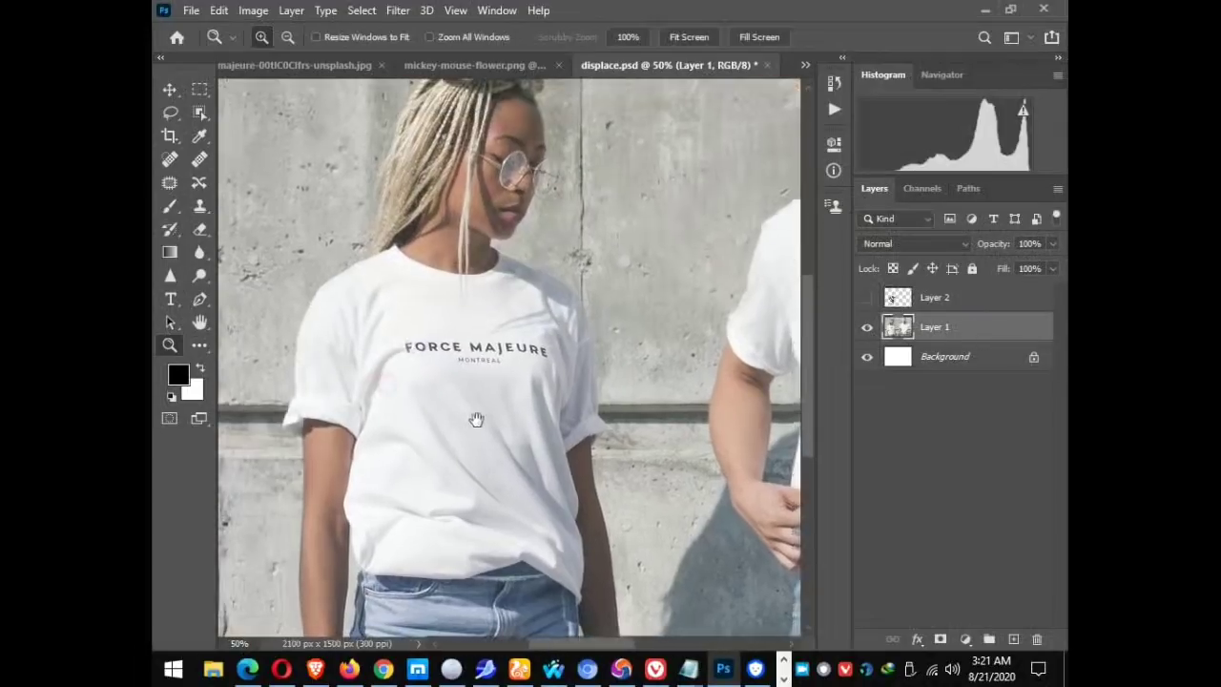
Choose the Quick Selection Tool from the selection tools flyout.
{"action": "key", "text": "shift+w"}
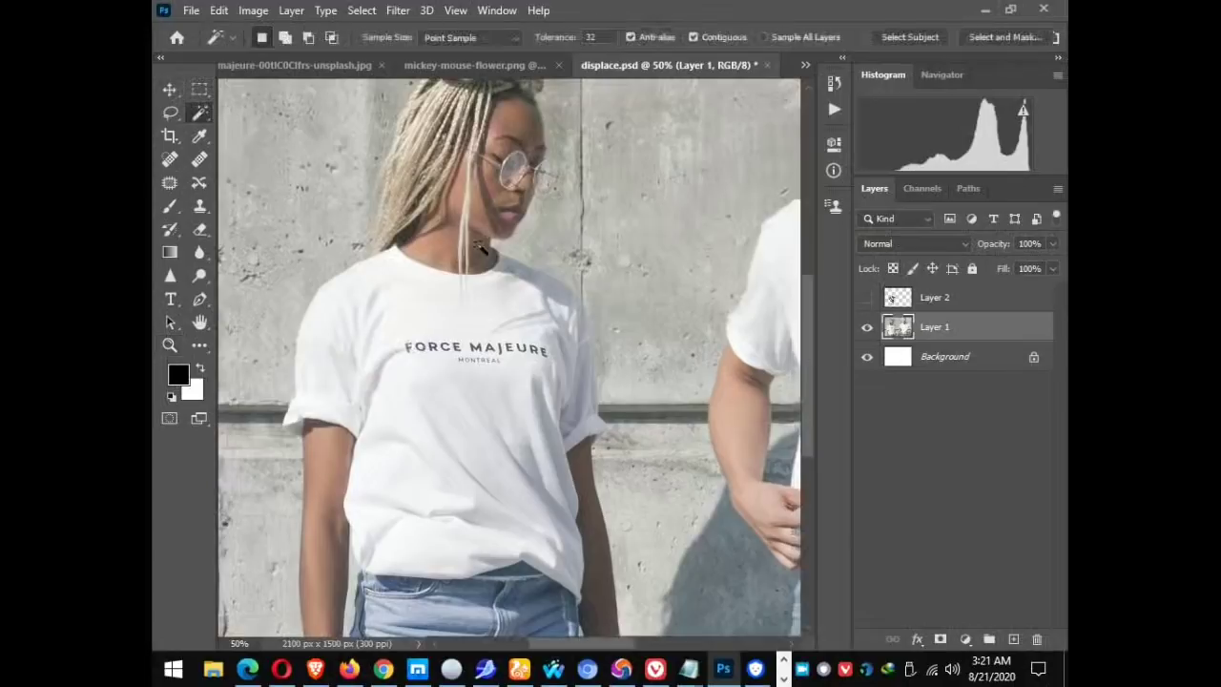
{"action": "right_click", "coordinate": [204, 113]}
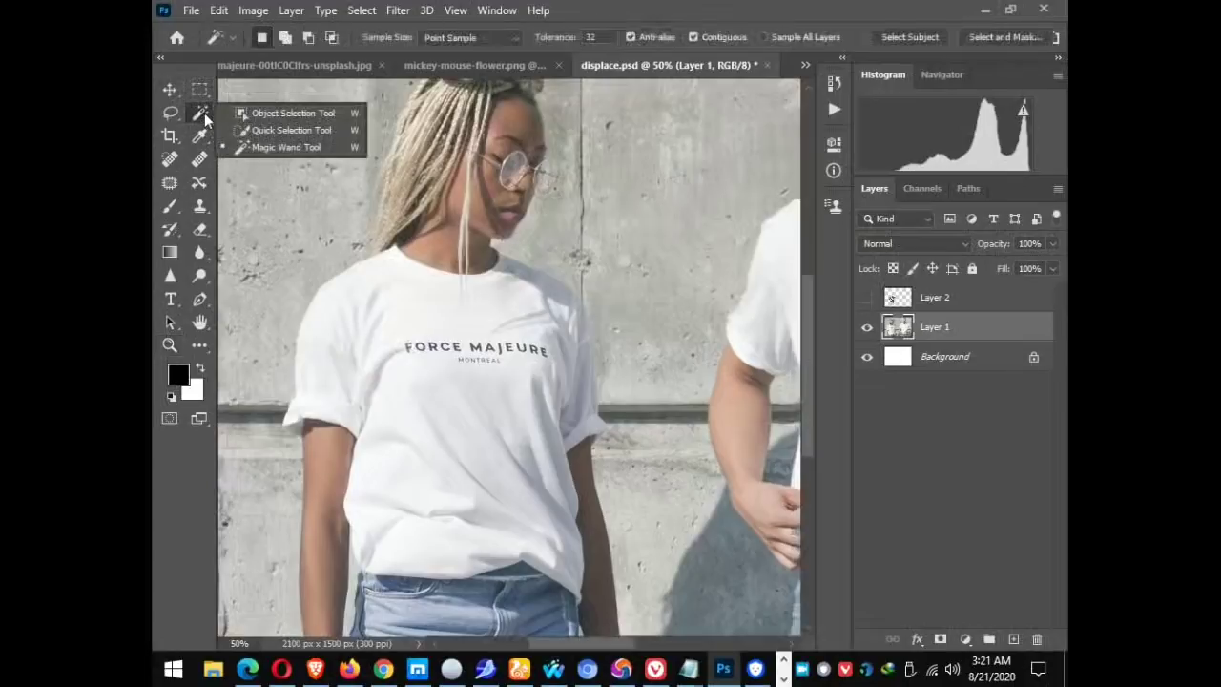
{"action": "left_click", "coordinate": [257, 129]}
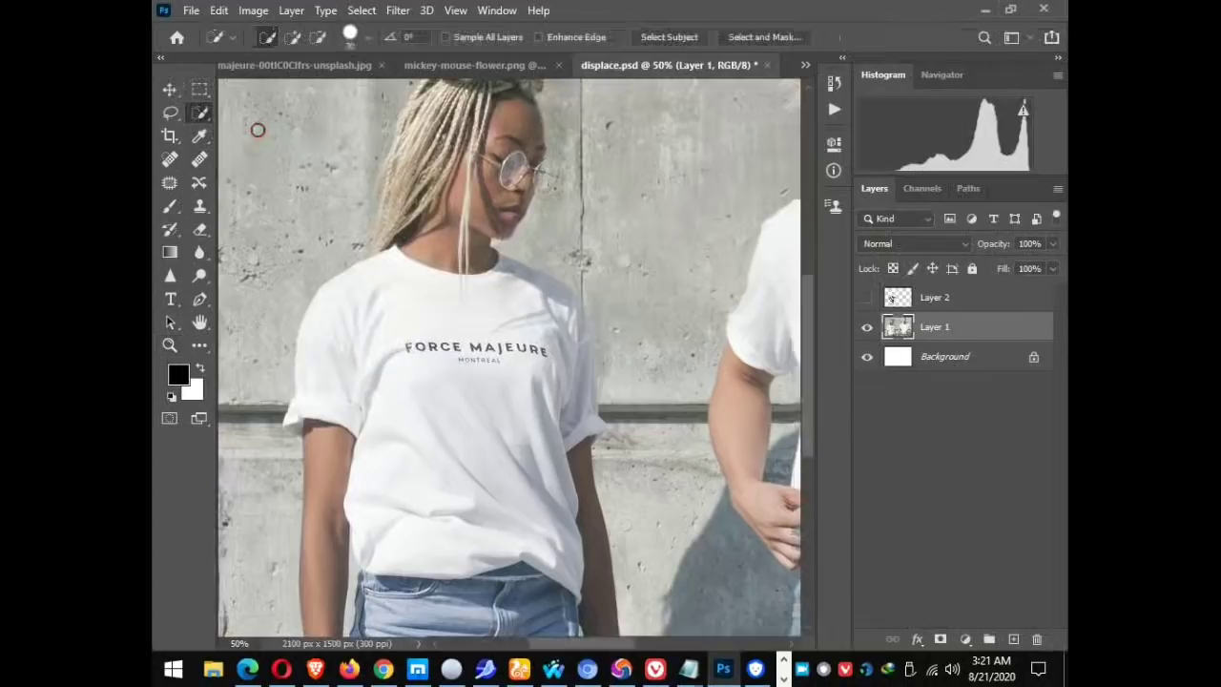
{"action": "mouse_move", "coordinate": [343, 319]}
{"action": "left_mouse_down"}
{"action": "mouse_move", "coordinate": [423, 423]}
{"action": "mouse_move", "coordinate": [522, 280]}
{"action": "mouse_move", "coordinate": [568, 319]}
{"action": "left_mouse_up"}
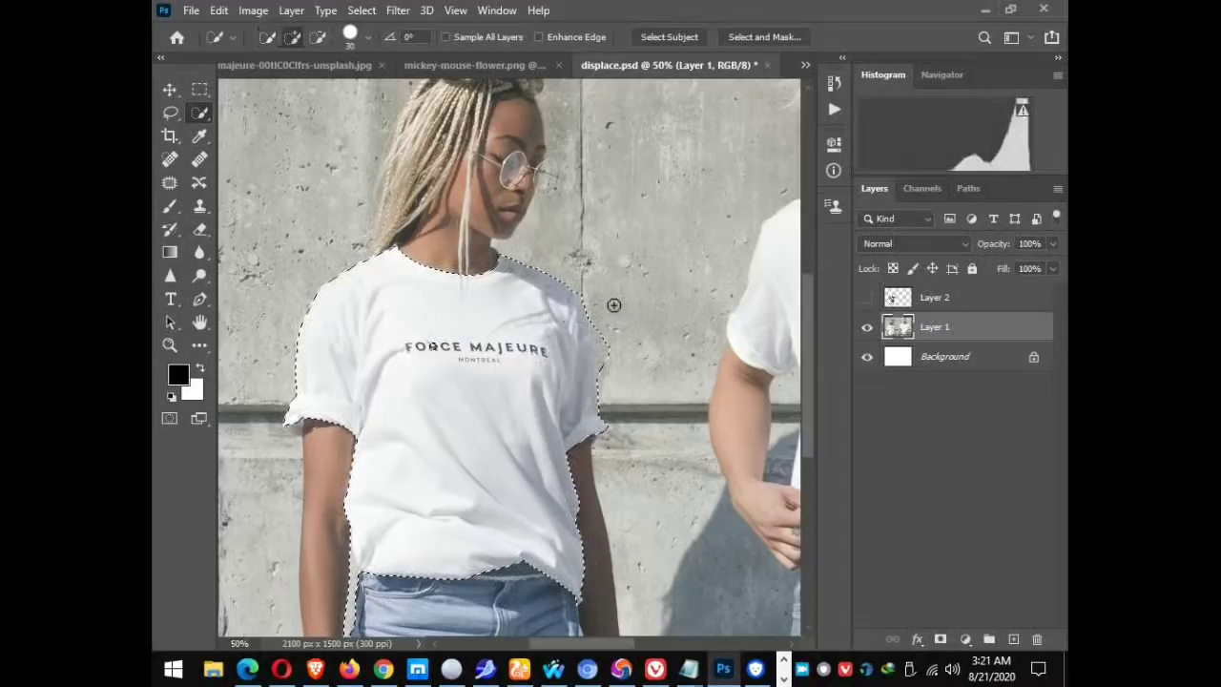
{"action": "scroll", "coordinate": [616, 298], "scroll_direction": "down", "scroll_amount": 2}
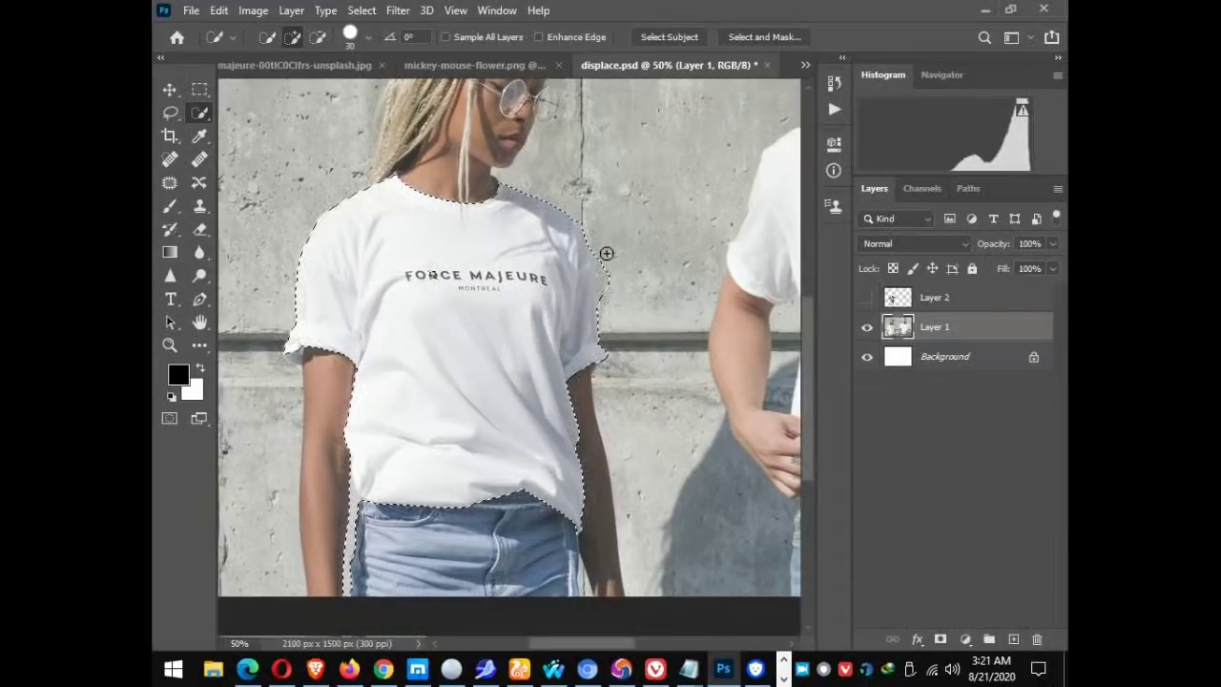
{"action": "key", "text": "alt"}
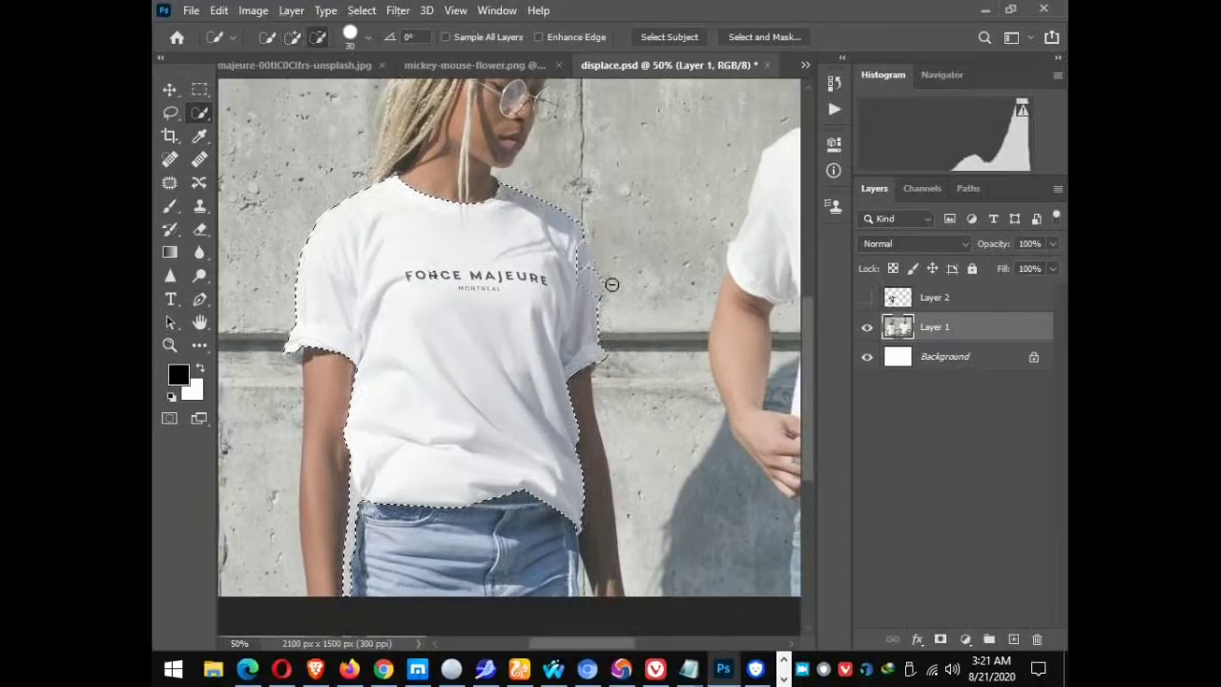
{"action": "left_click_drag", "start_coordinate": [607, 286], "coordinate": [573, 254]}
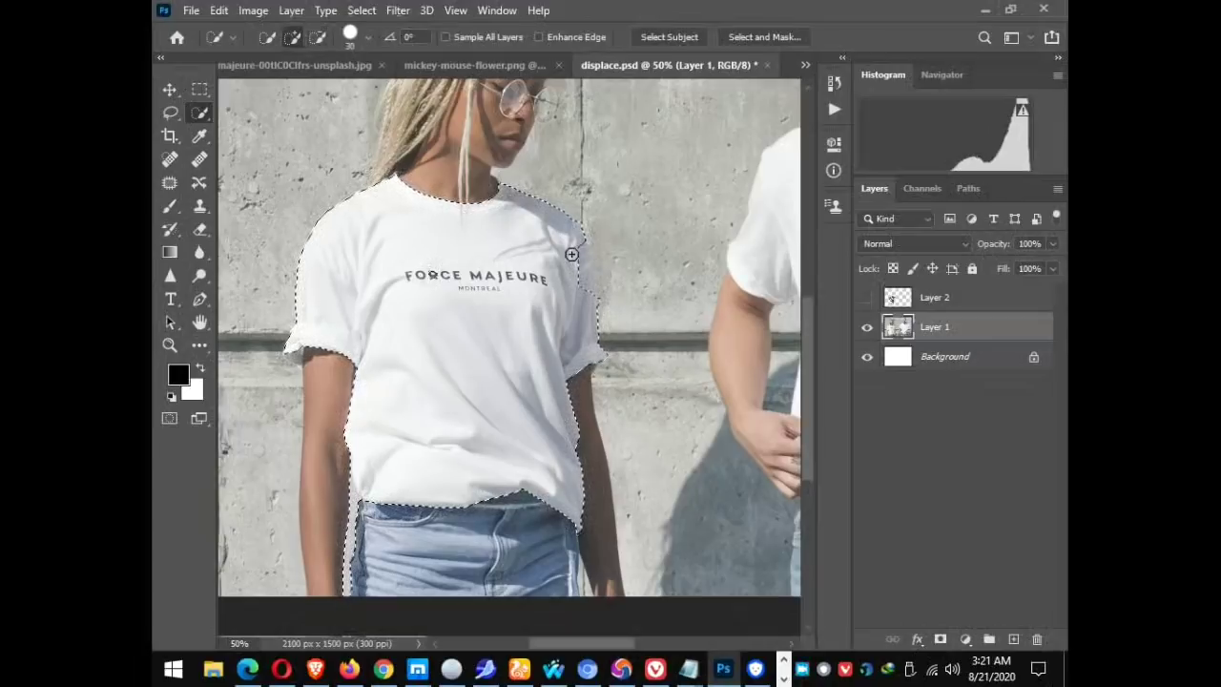
{"action": "left_click_drag", "start_coordinate": [570, 233], "coordinate": [577, 245]}
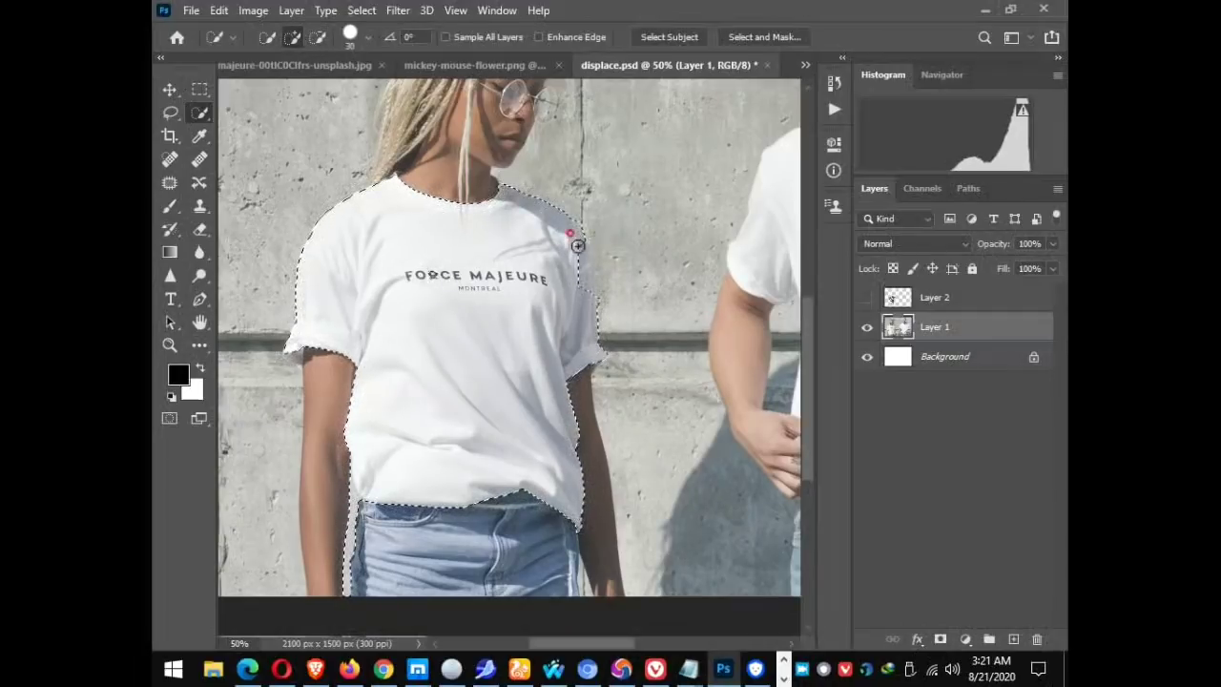
{"action": "left_click", "coordinate": [169, 344]}
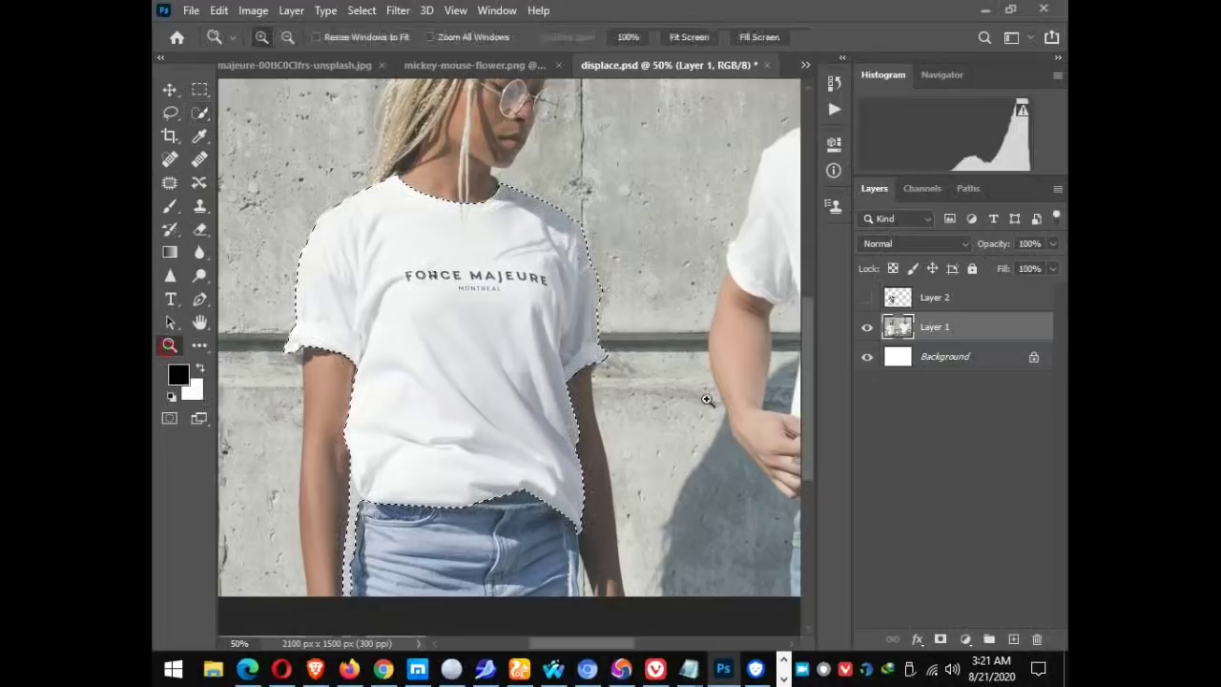
{"action": "left_click", "coordinate": [706, 395]}
{"action": "left_click_drag", "start_coordinate": [617, 372], "coordinate": [714, 470]}
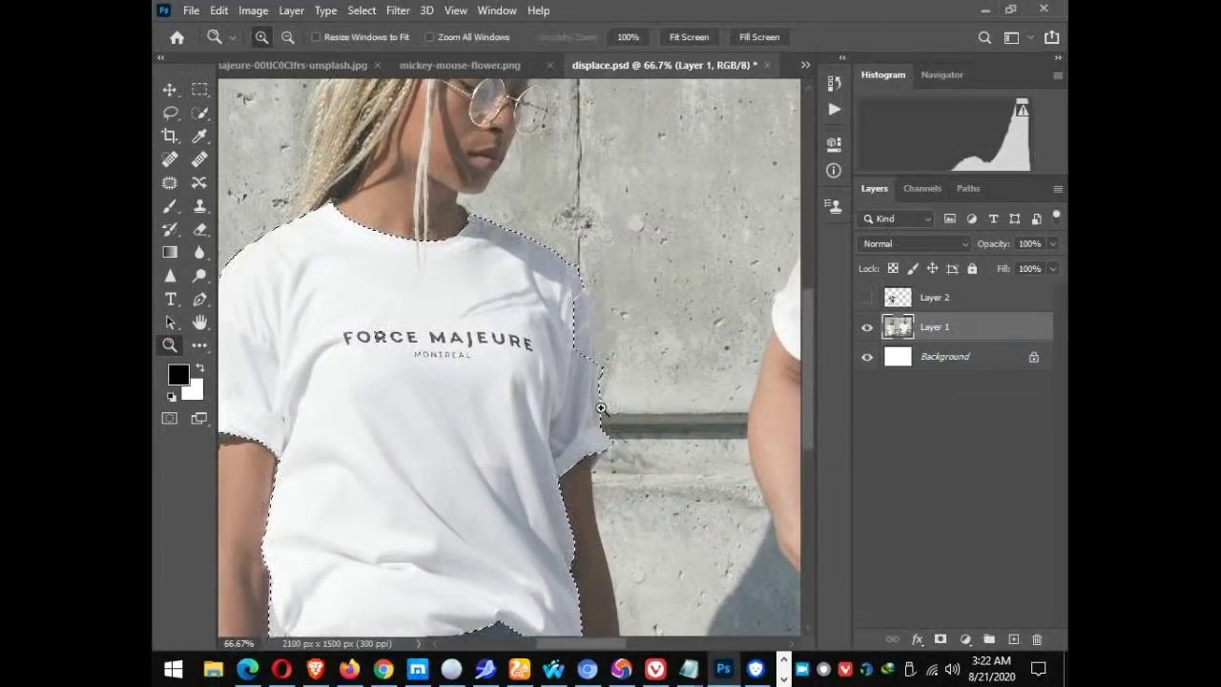
{"action": "key", "text": "ctrl+d"}
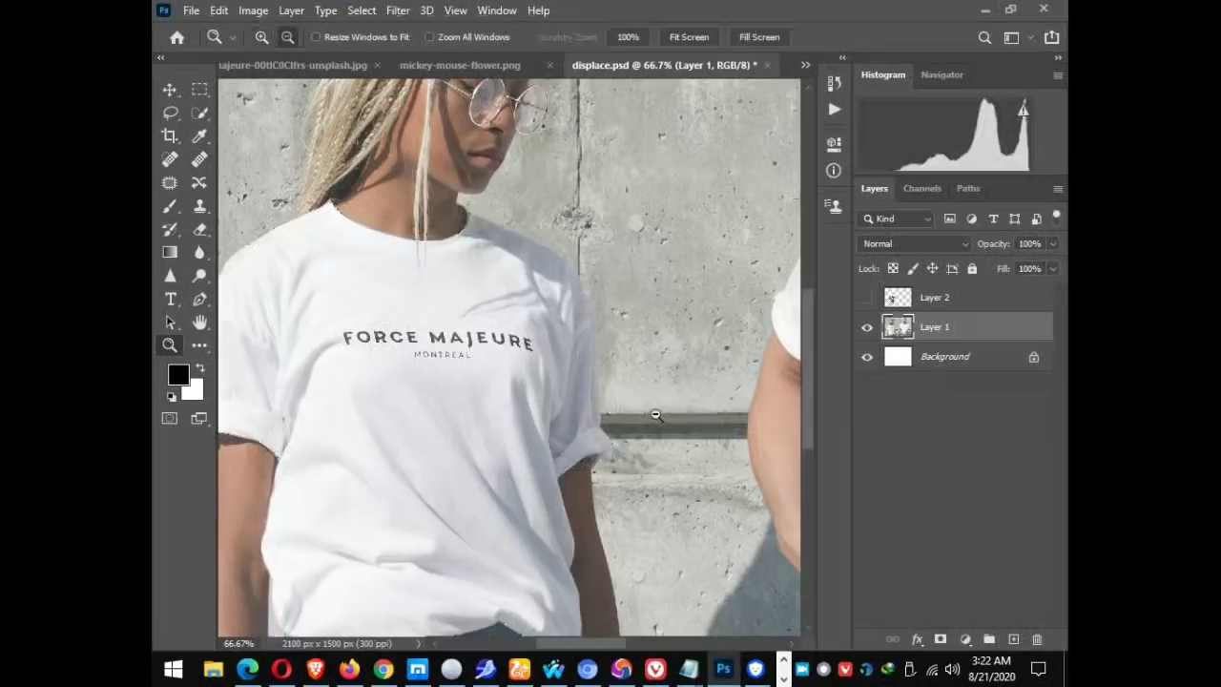
Reframe the view on the woman and pick the Quick Selection Tool from the selection flyout.
{"action": "left_click", "coordinate": [655, 417], "text": "alt"}
{"action": "left_click_drag", "start_coordinate": [664, 424], "coordinate": [578, 405]}
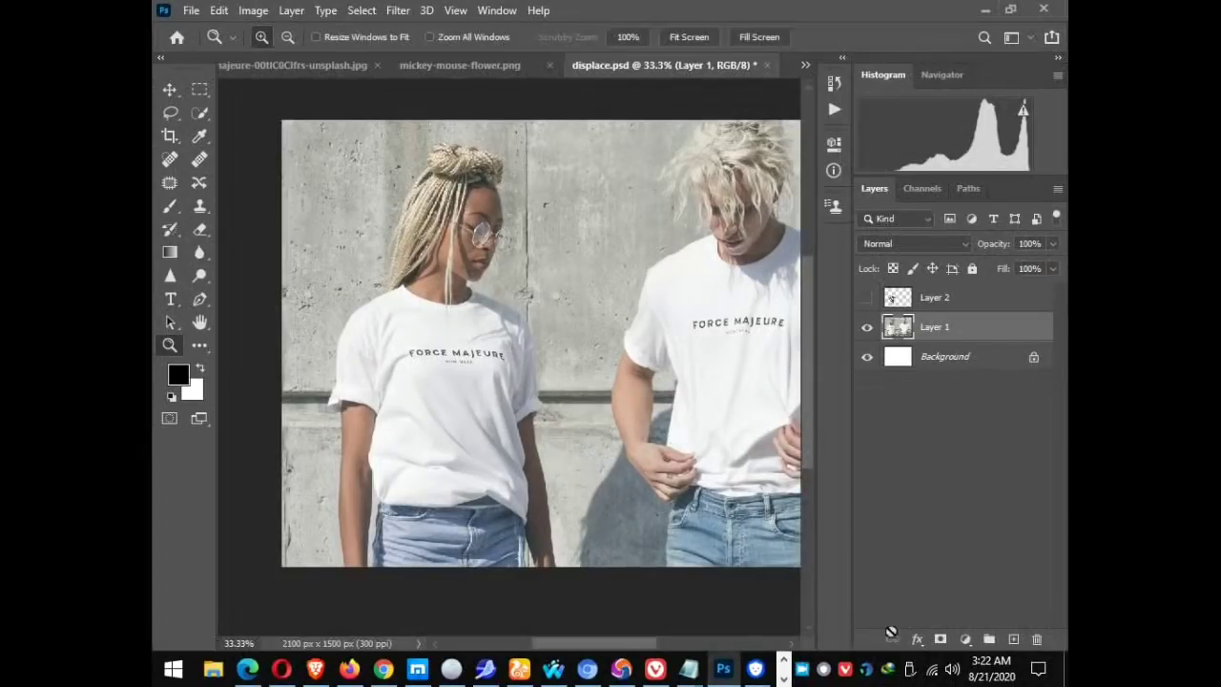
{"action": "left_click", "coordinate": [534, 343]}
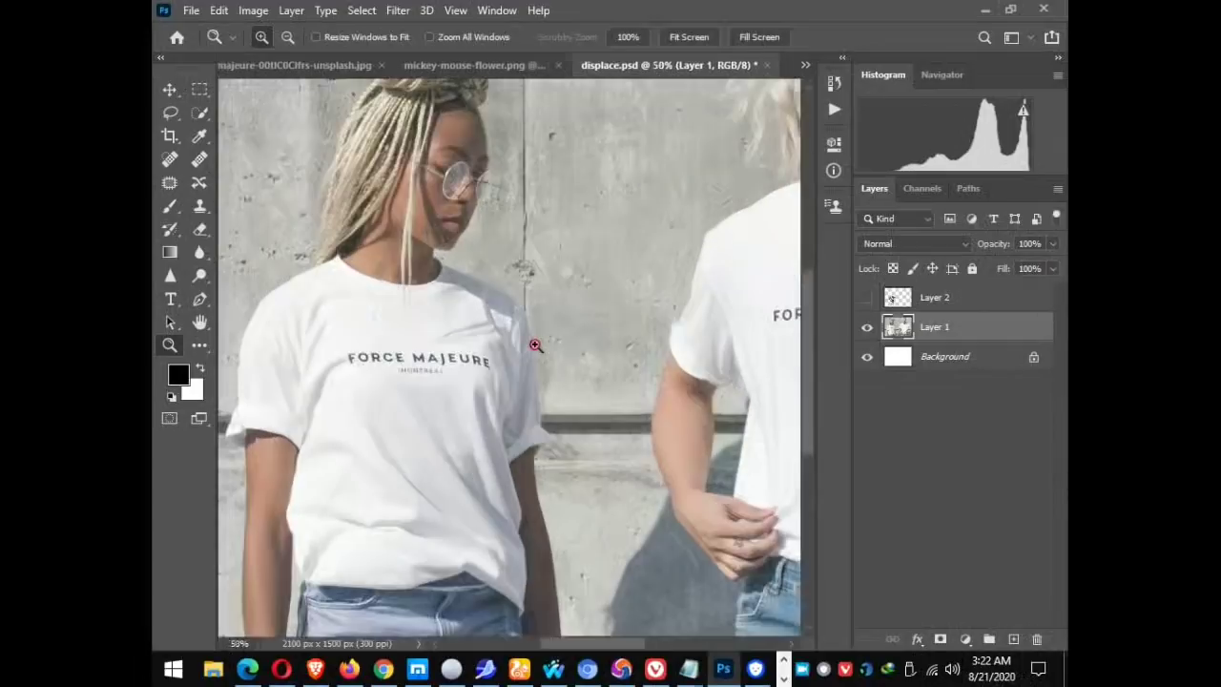
{"action": "left_click_drag", "start_coordinate": [488, 283], "coordinate": [517, 275]}
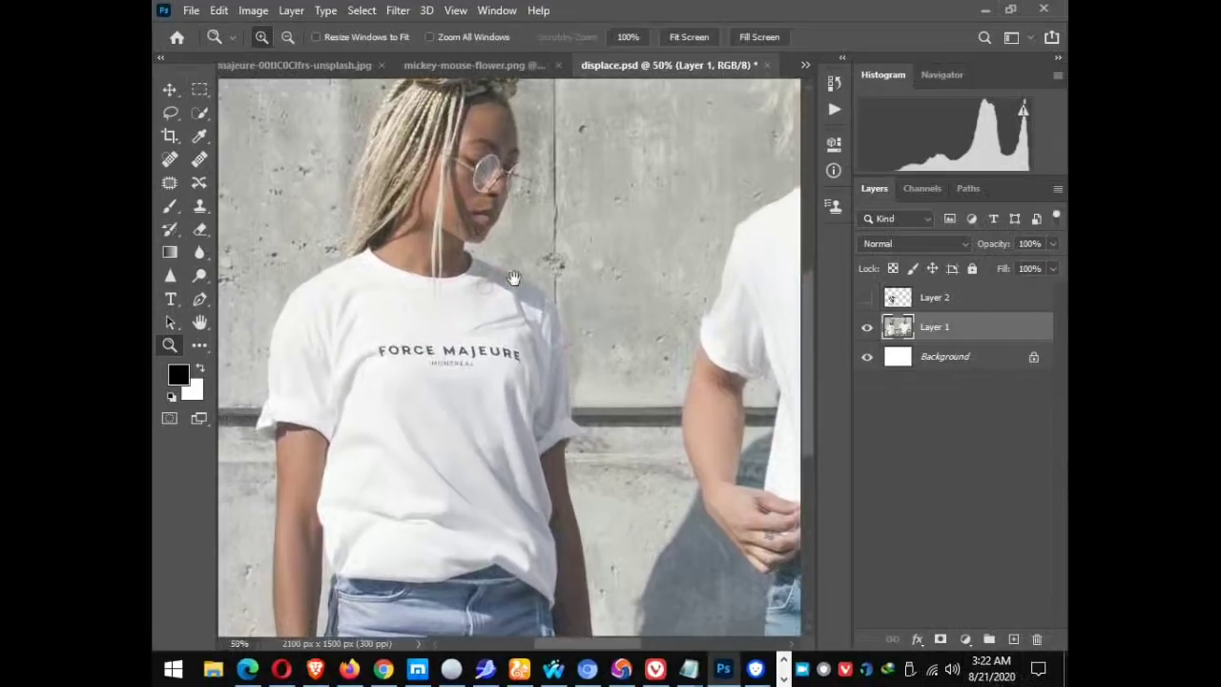
{"action": "left_click", "coordinate": [200, 115]}
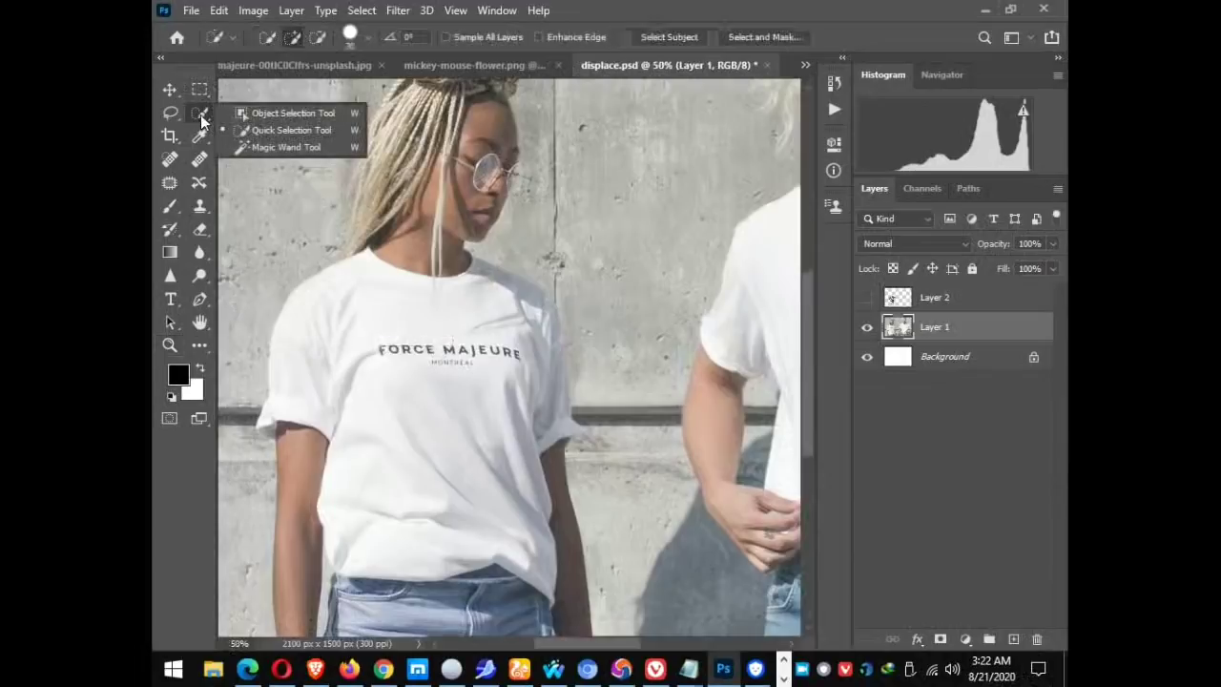
{"action": "left_click", "coordinate": [288, 128]}
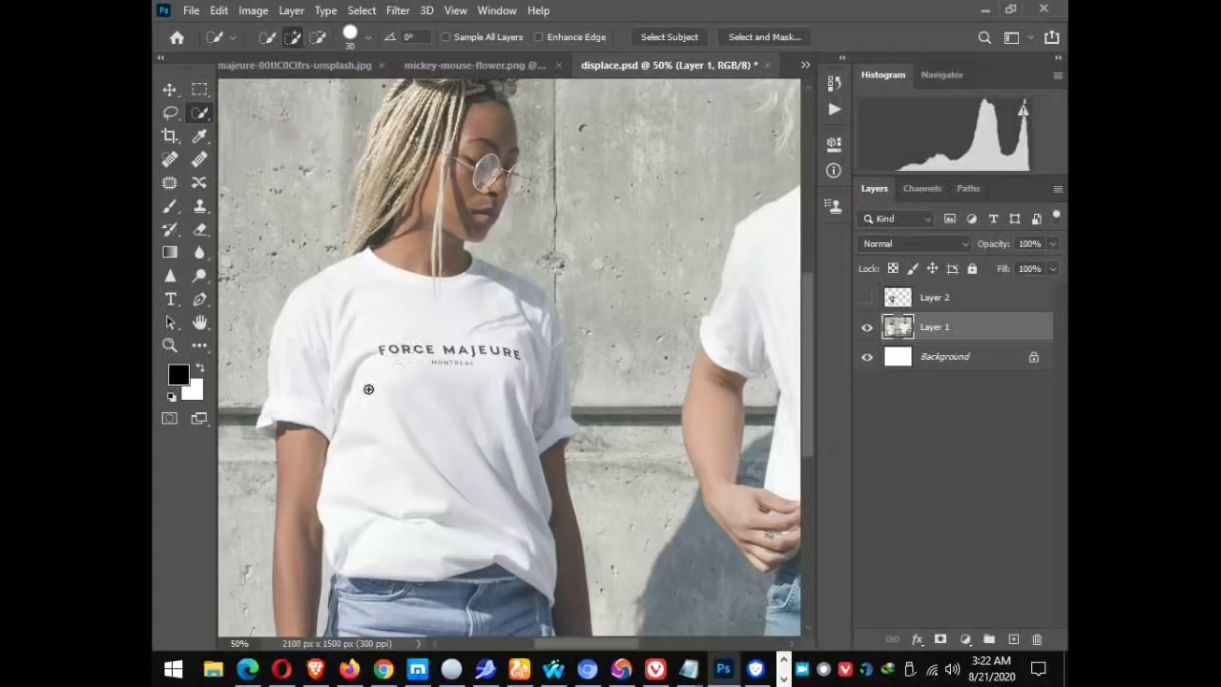
With a smaller brush, paint the woman's white shirt into the selection and subtract the jeans.
{"action": "key", "text": "bracketleft"}
{"action": "mouse_move", "coordinate": [325, 330]}
{"action": "left_mouse_down"}
{"action": "mouse_move", "coordinate": [368, 350]}
{"action": "mouse_move", "coordinate": [407, 404]}
{"action": "left_mouse_up"}
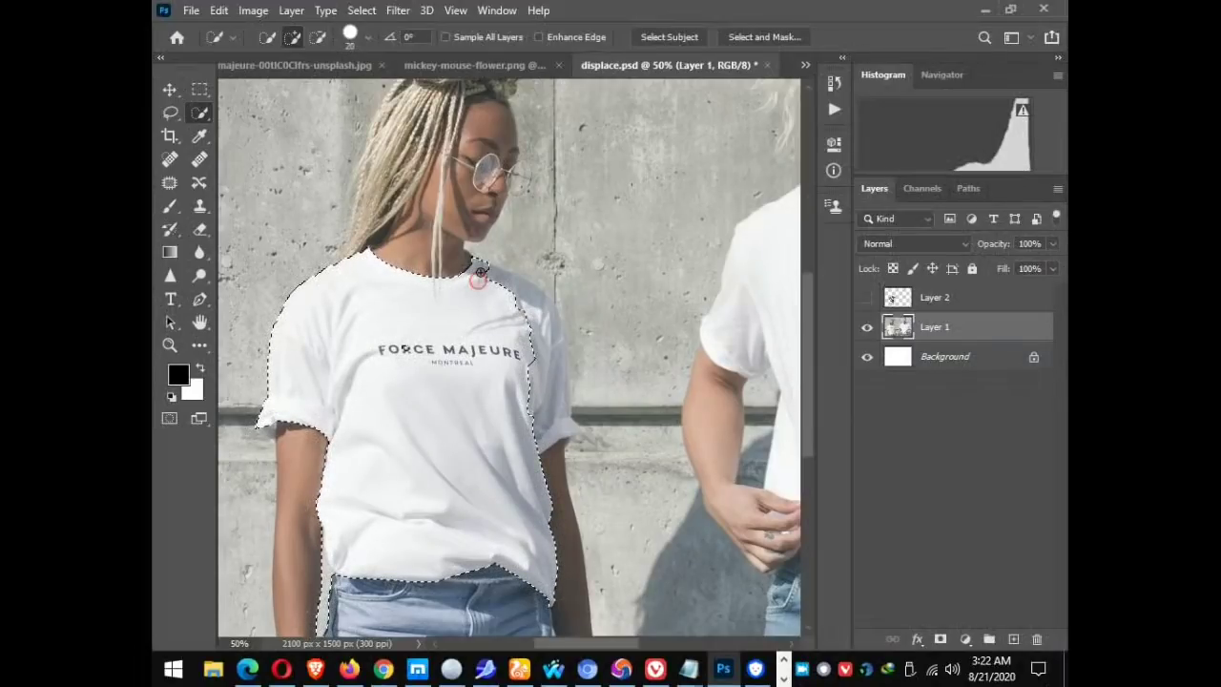
{"action": "mouse_move", "coordinate": [479, 275]}
{"action": "left_mouse_down"}
{"action": "mouse_move", "coordinate": [538, 338]}
{"action": "mouse_move", "coordinate": [552, 402]}
{"action": "left_mouse_up"}
{"action": "left_click_drag", "start_coordinate": [555, 357], "coordinate": [548, 325]}
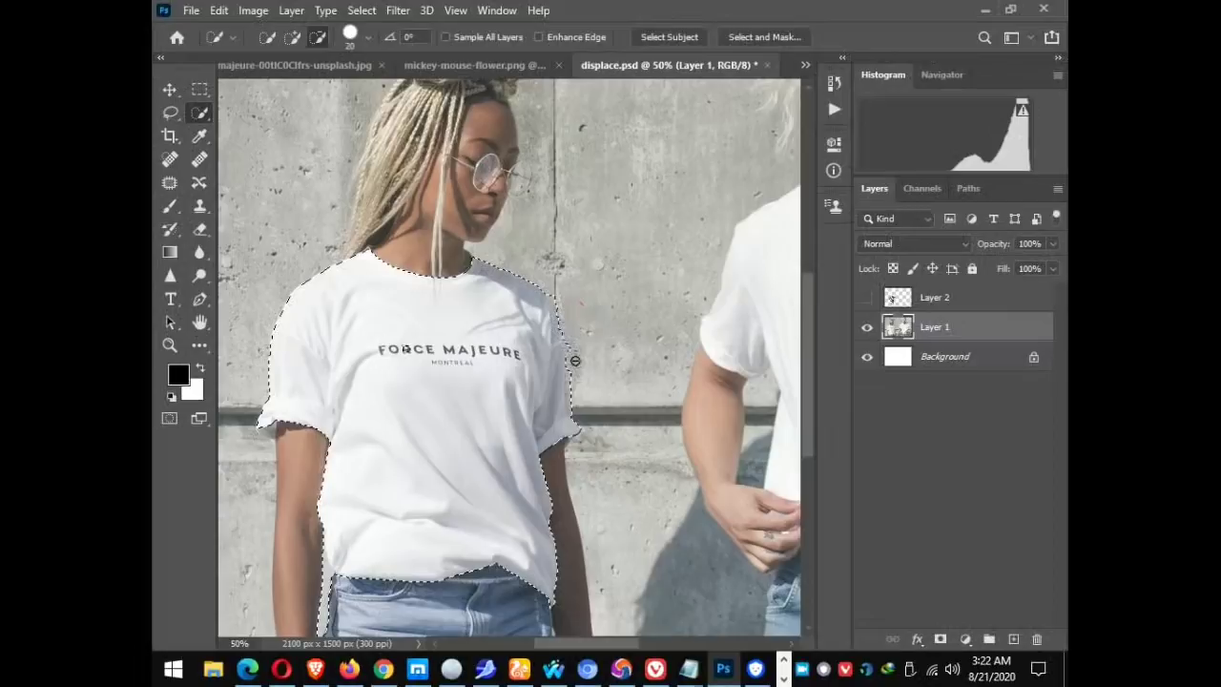
{"action": "scroll", "coordinate": [591, 458], "scroll_direction": "down", "scroll_amount": 5}
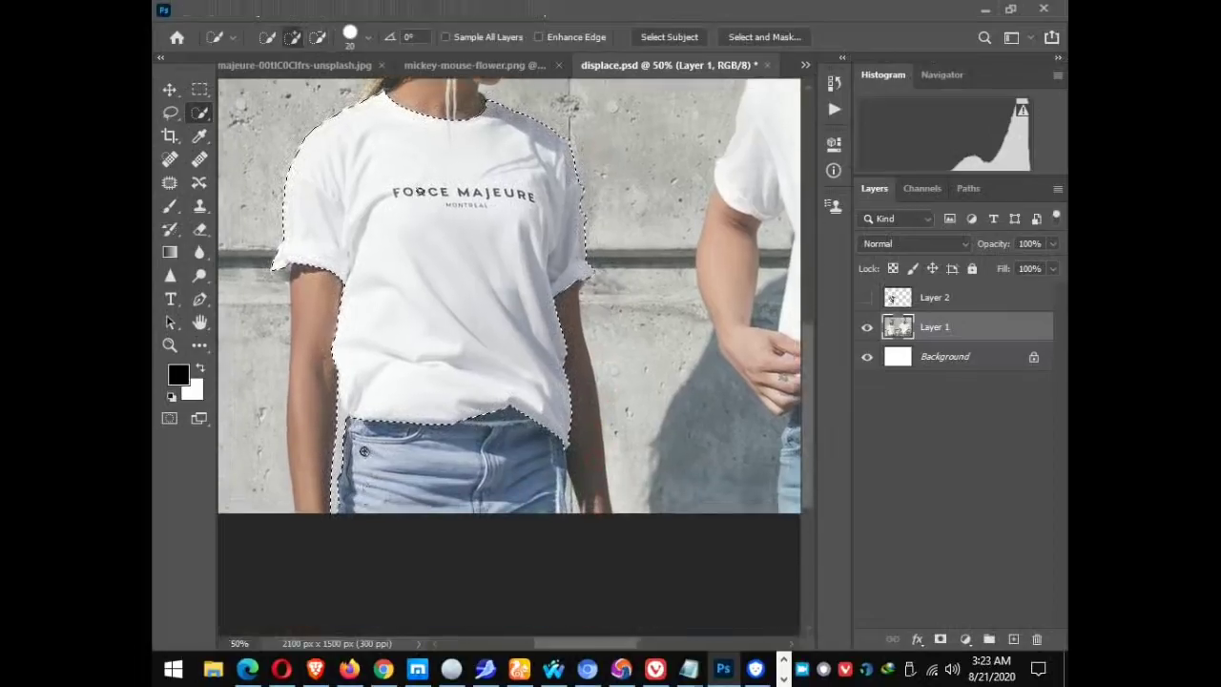
{"action": "left_click_drag", "start_coordinate": [363, 451], "coordinate": [340, 418]}
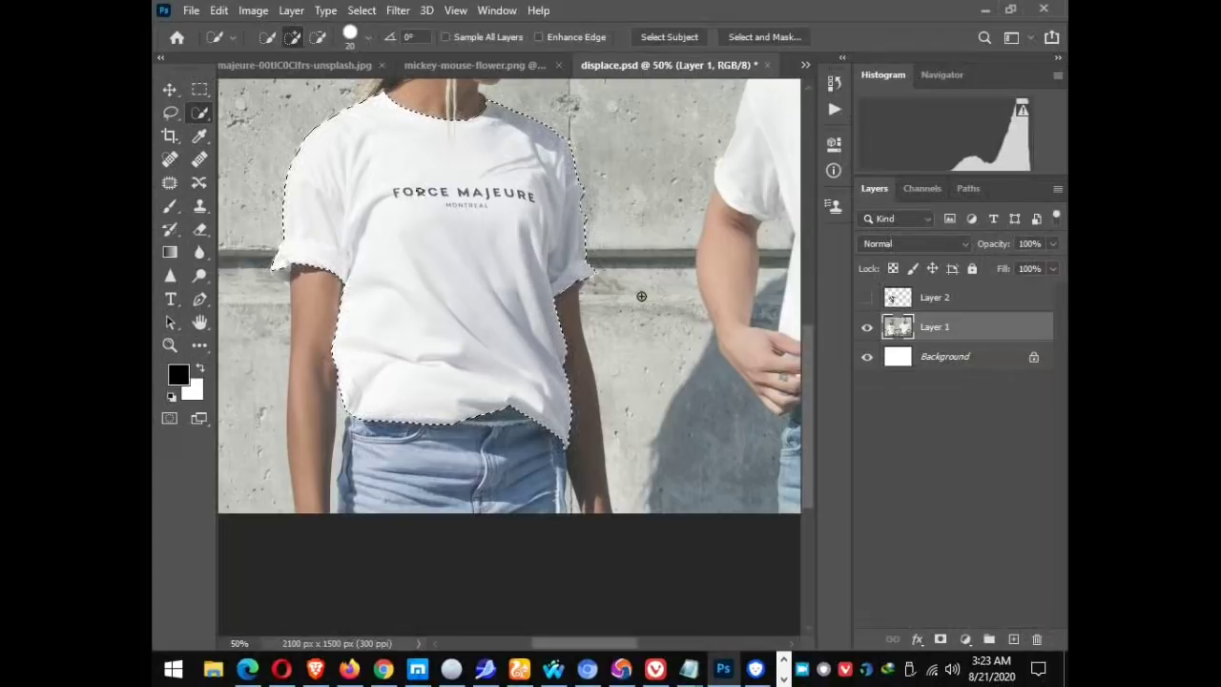
Zoom in on the right shoulder and subtract the wall area from the shirt selection, then zoom out.
{"action": "left_click", "coordinate": [168, 345]}
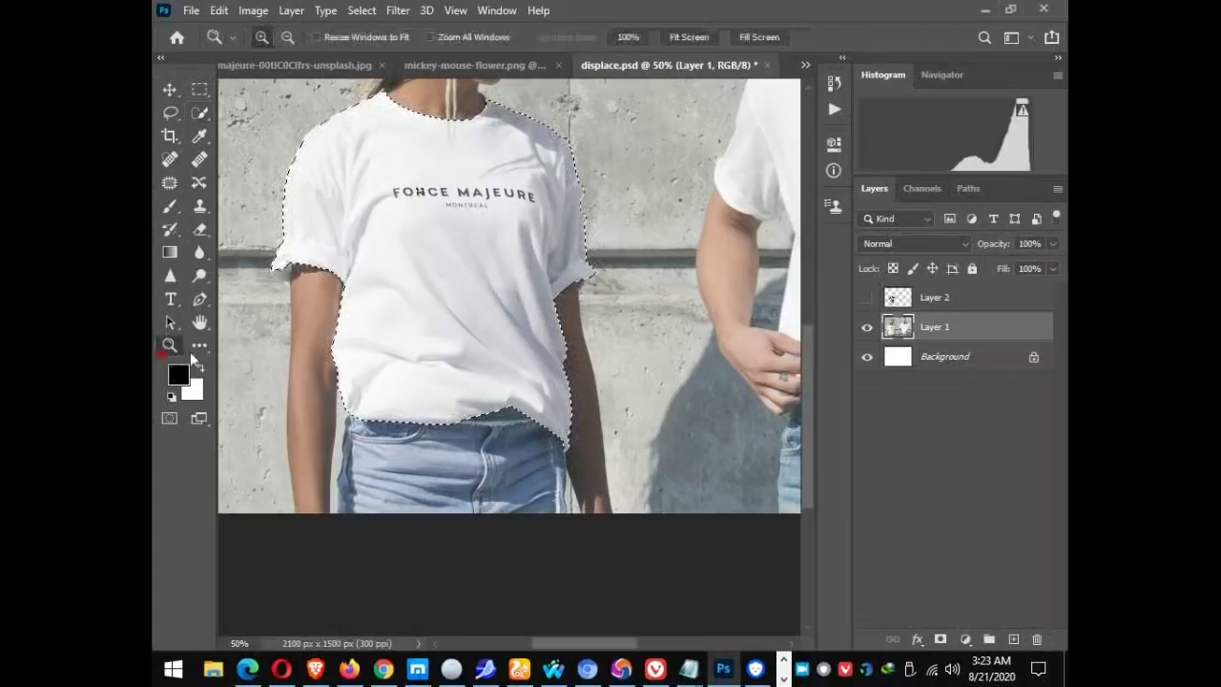
{"action": "left_click", "coordinate": [596, 336]}
{"action": "left_click_drag", "start_coordinate": [602, 286], "coordinate": [642, 492]}
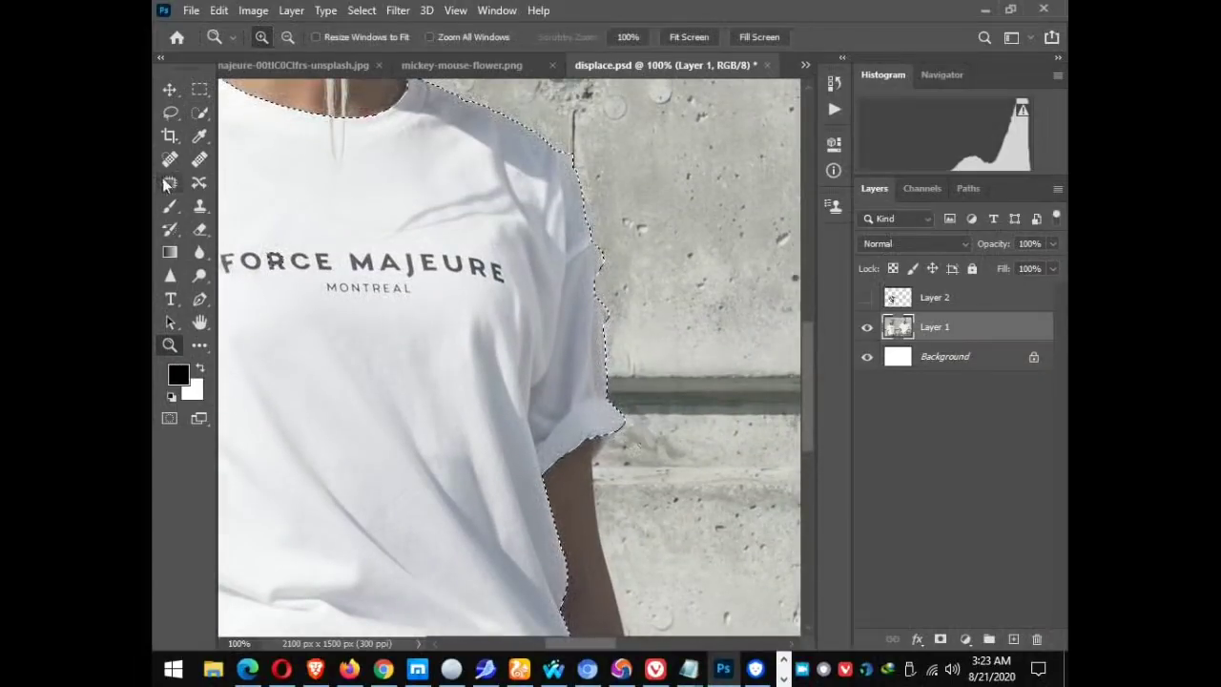
{"action": "left_click", "coordinate": [200, 113]}
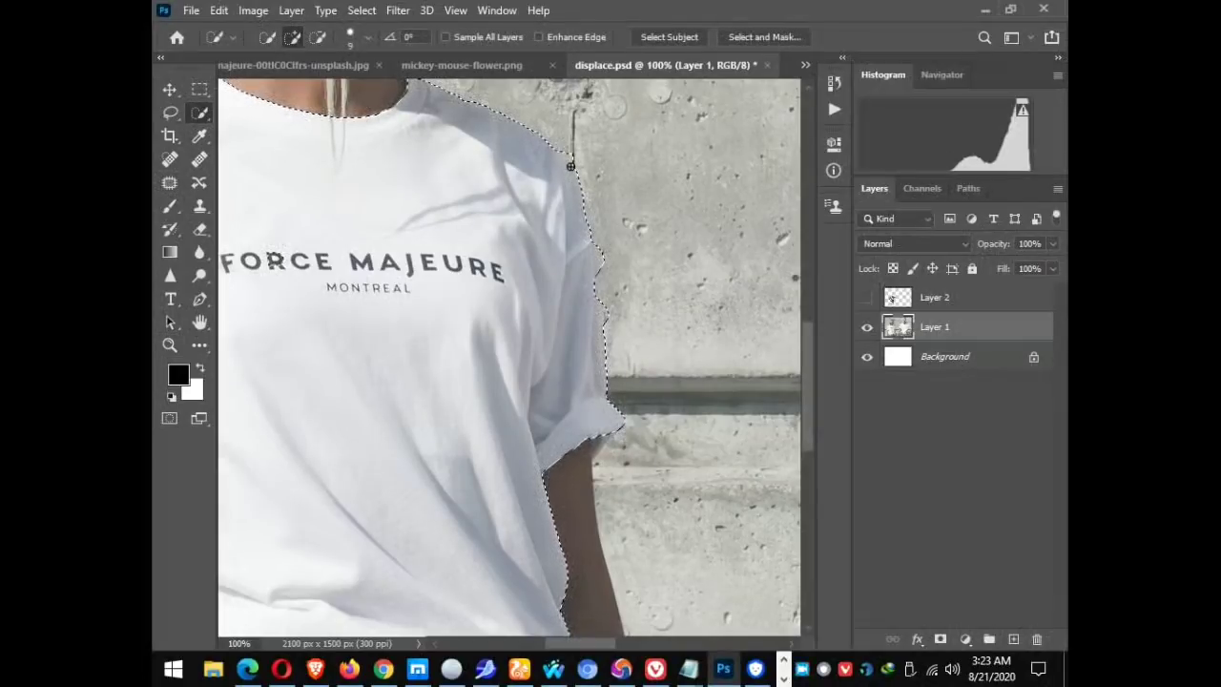
{"action": "key", "text": "alt"}
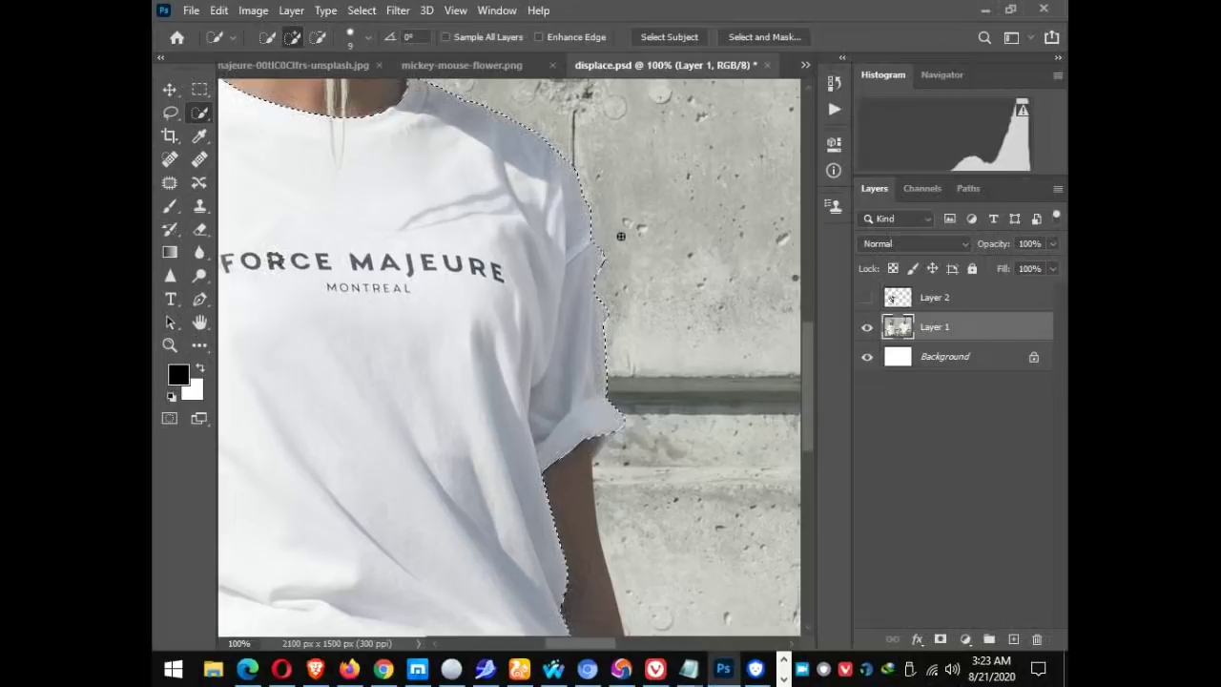
{"action": "key", "text": "alt"}
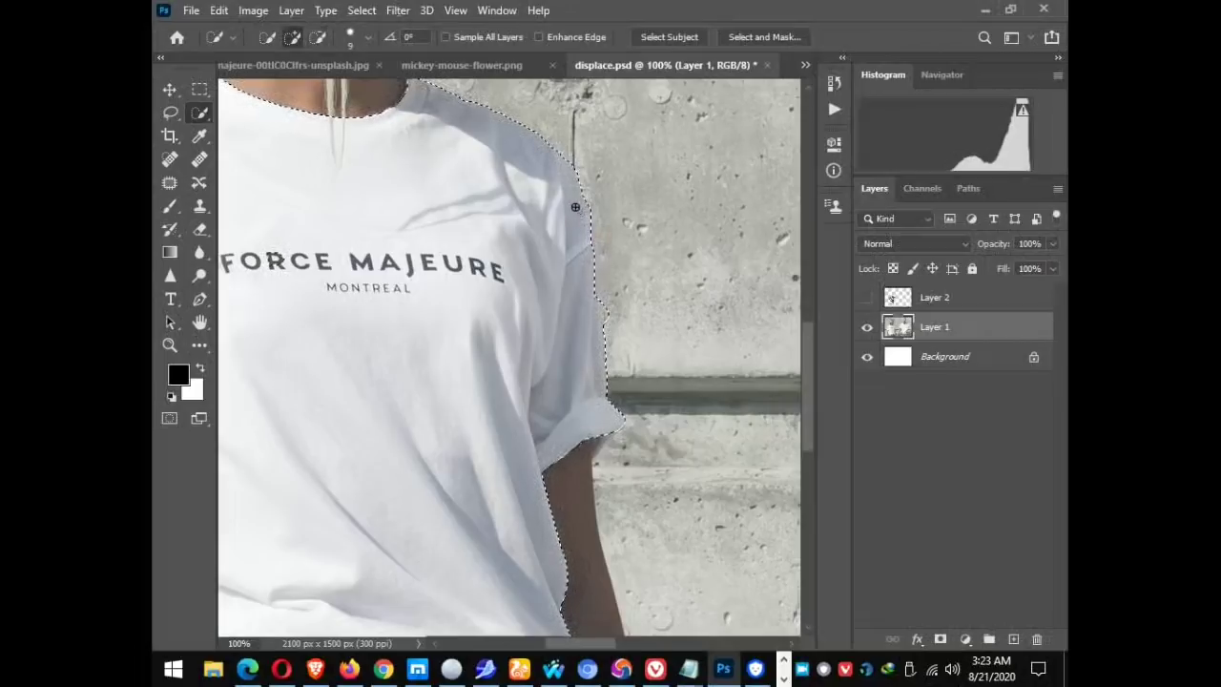
{"action": "left_click", "coordinate": [609, 301]}
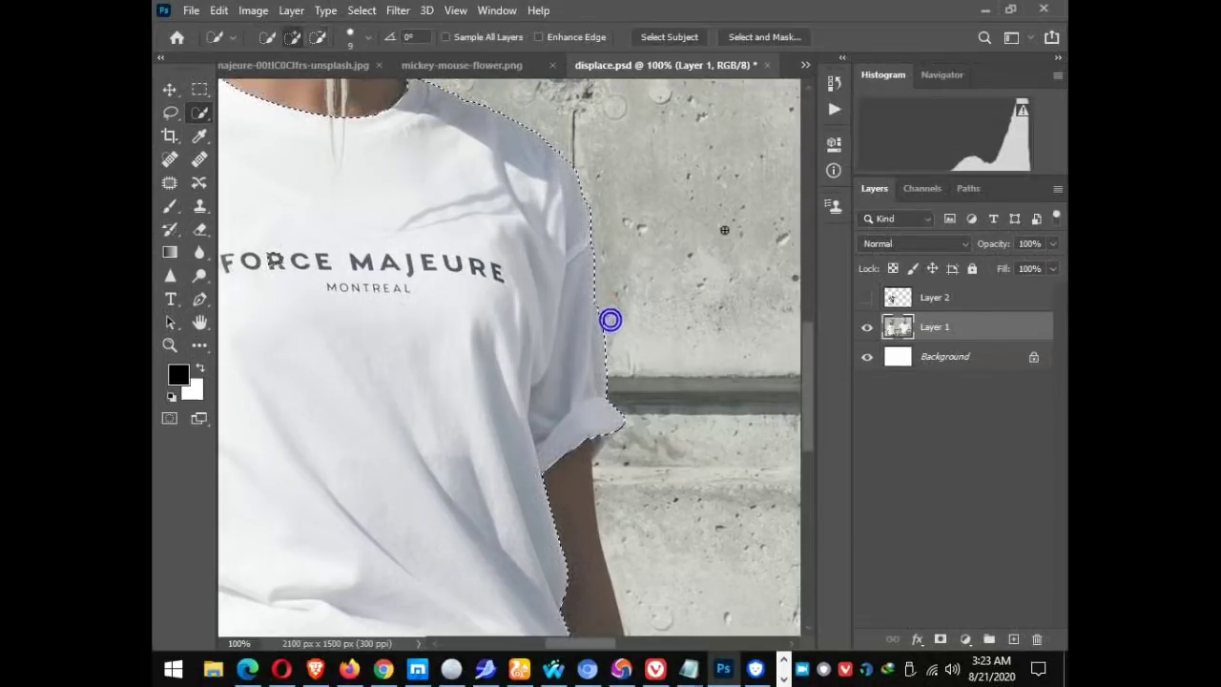
{"action": "key", "text": "z"}
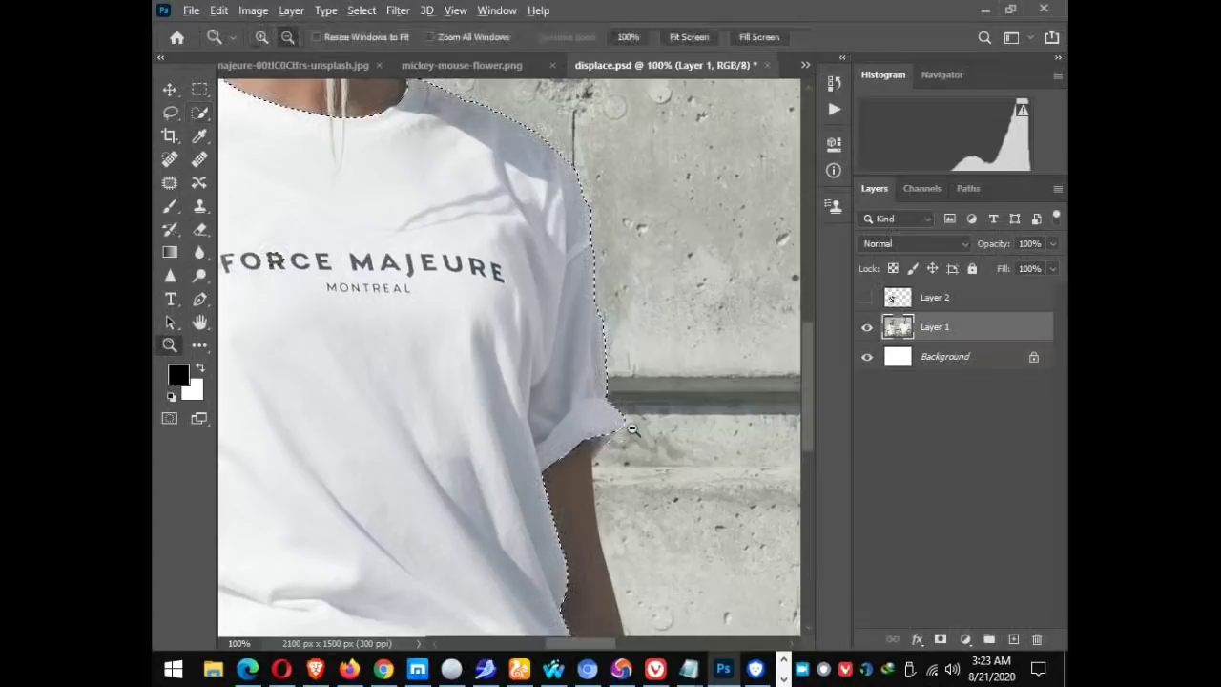
{"action": "left_click", "coordinate": [640, 428], "text": "alt"}
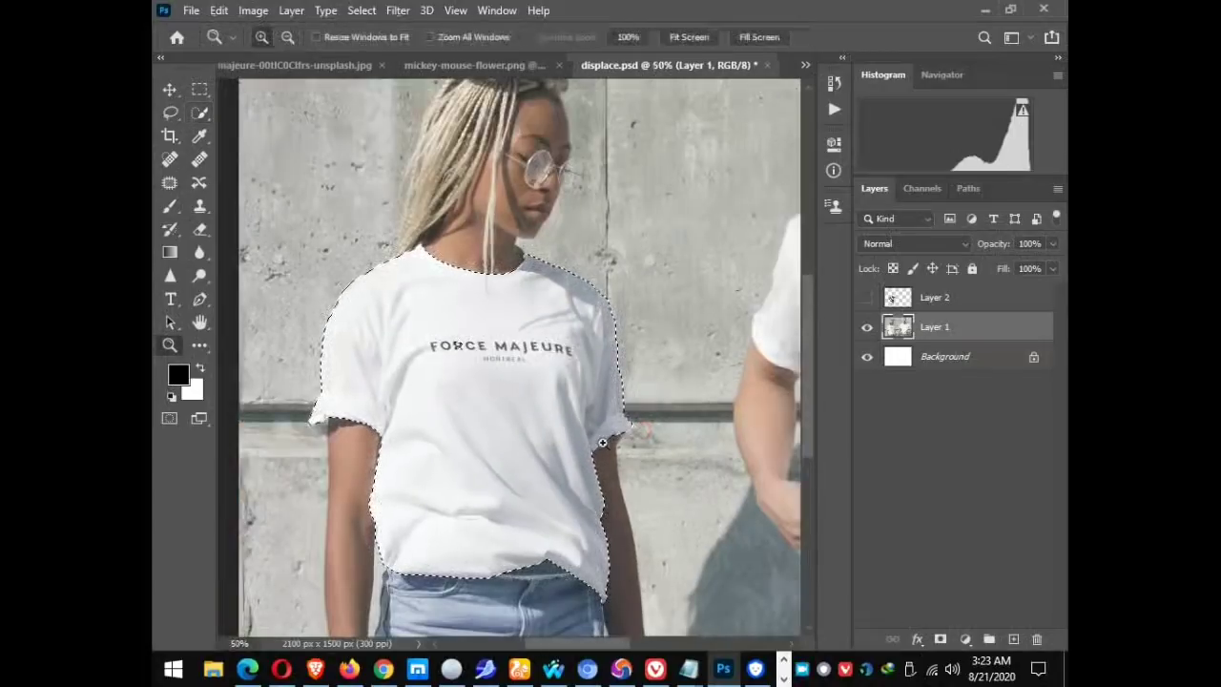
Show and select the Mickey layer, then add a layer mask from the shirt selection.
{"action": "left_click", "coordinate": [867, 298]}
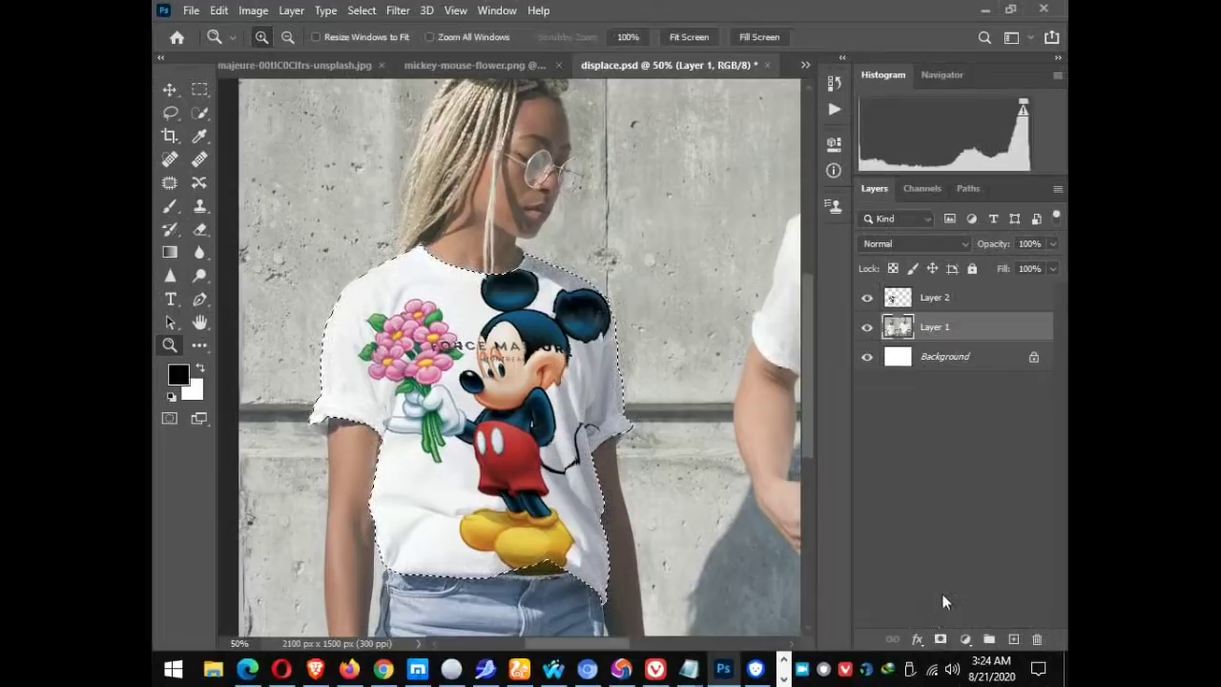
{"action": "left_click", "coordinate": [974, 298]}
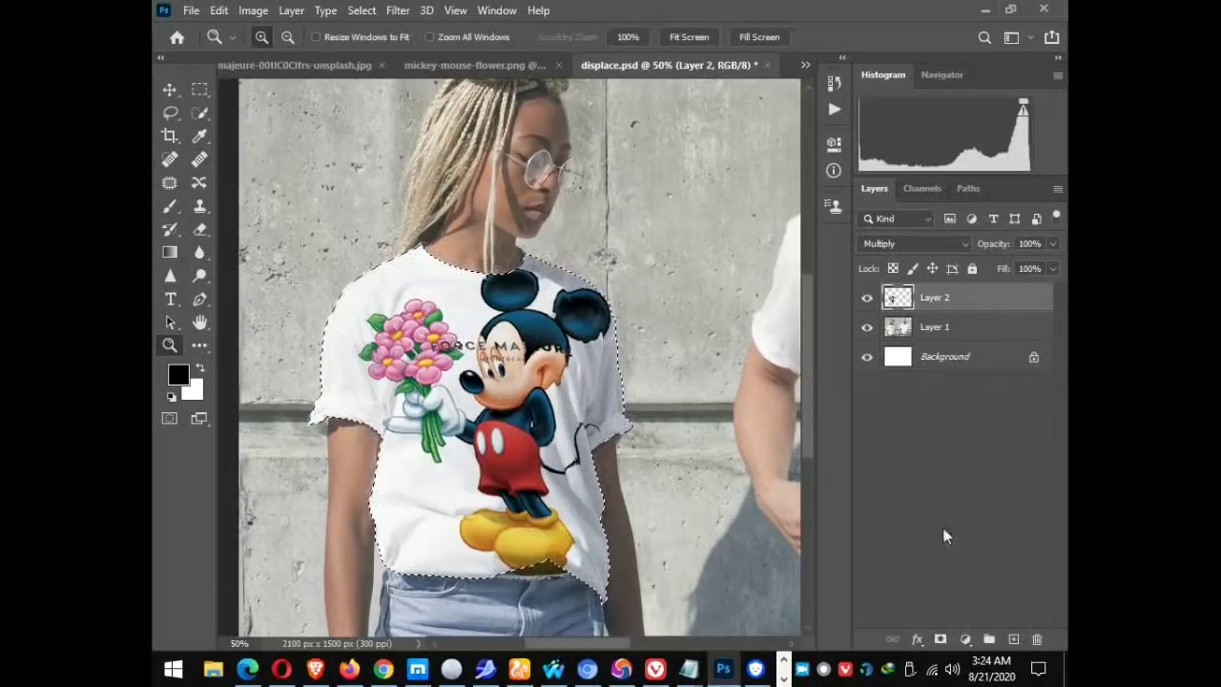
{"action": "left_click", "coordinate": [942, 639]}
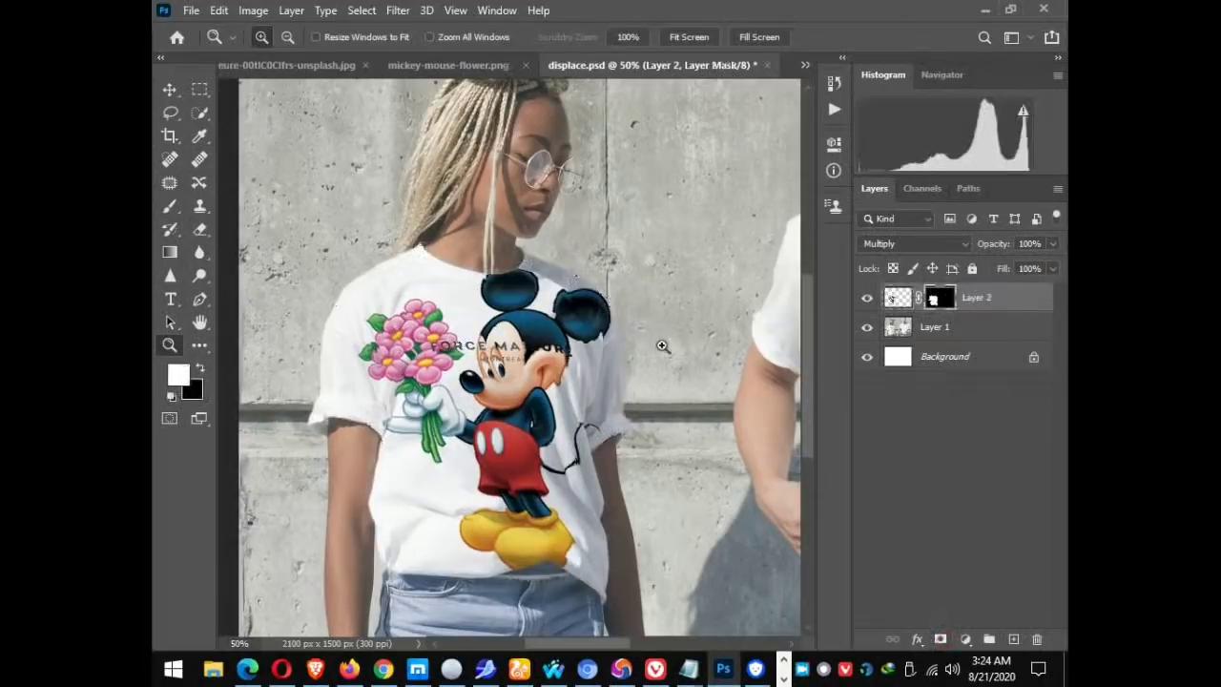
{"action": "left_click", "coordinate": [171, 89]}
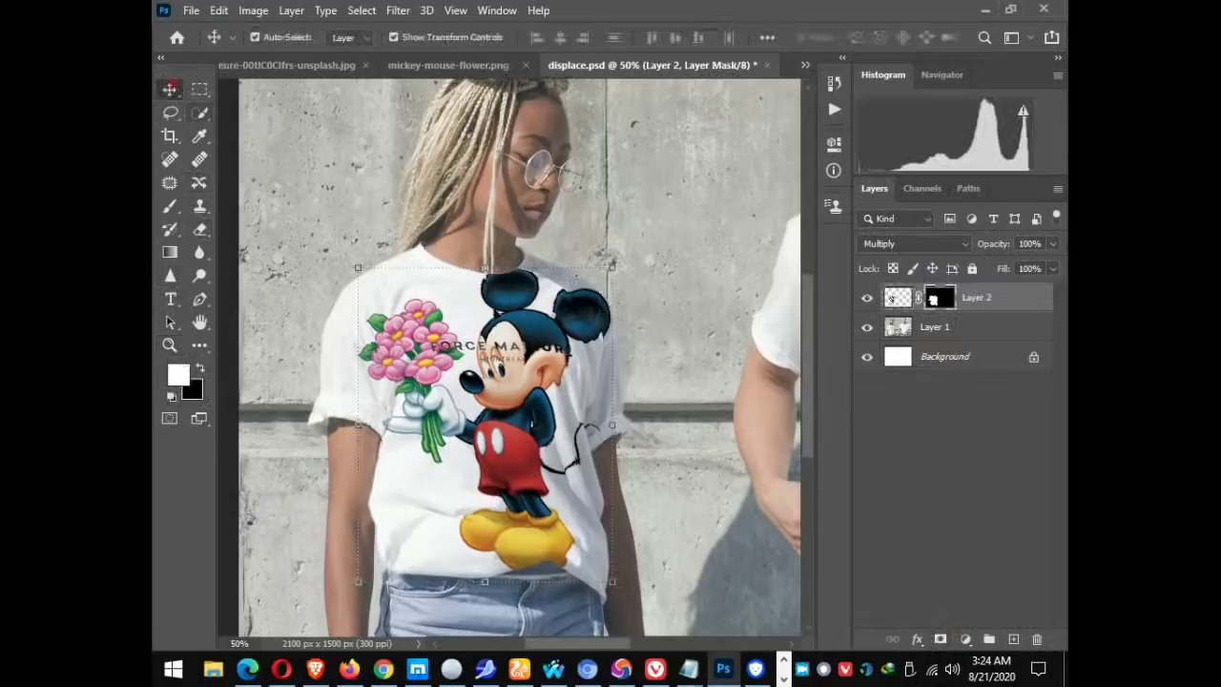
{"action": "key", "text": "alt+bracketleft"}
{"action": "left_click", "coordinate": [169, 345]}
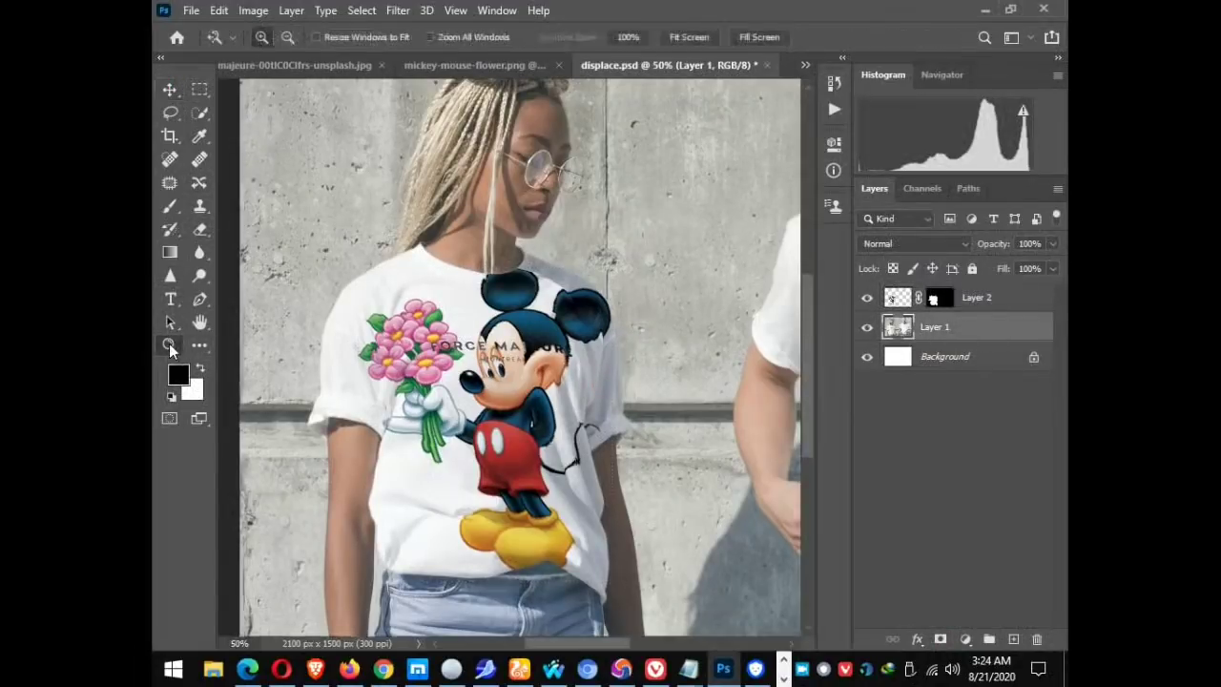
{"action": "left_click", "coordinate": [446, 449]}
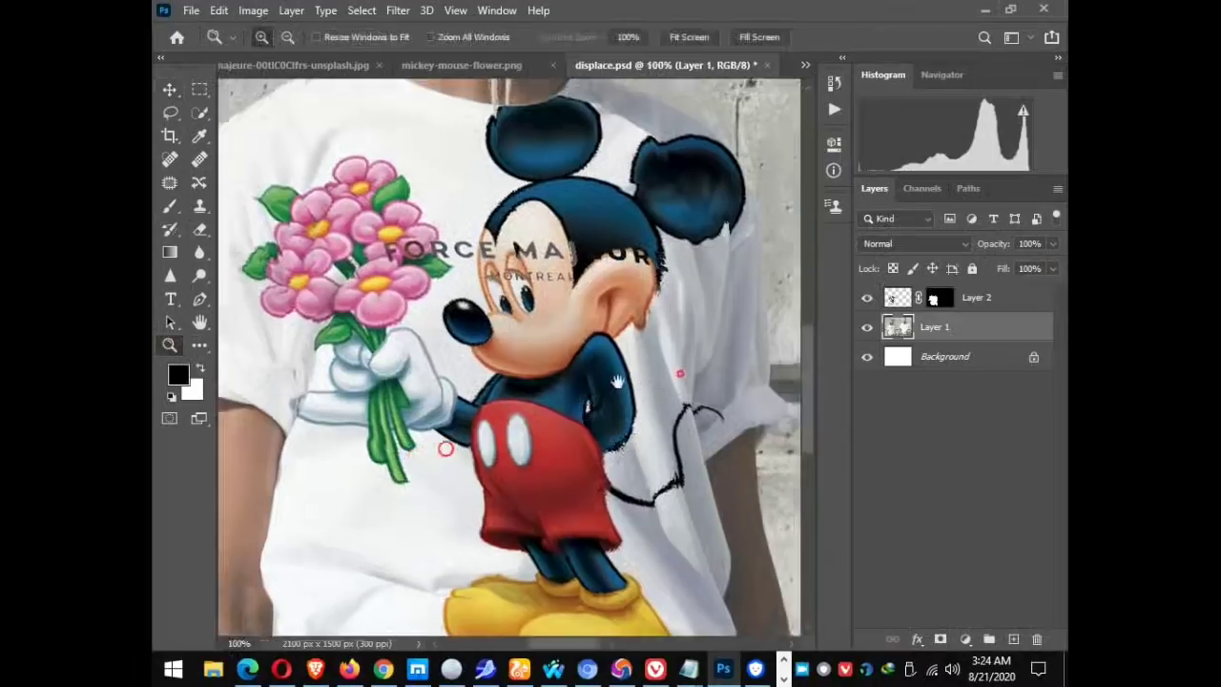
{"action": "left_click_drag", "start_coordinate": [685, 394], "coordinate": [612, 350]}
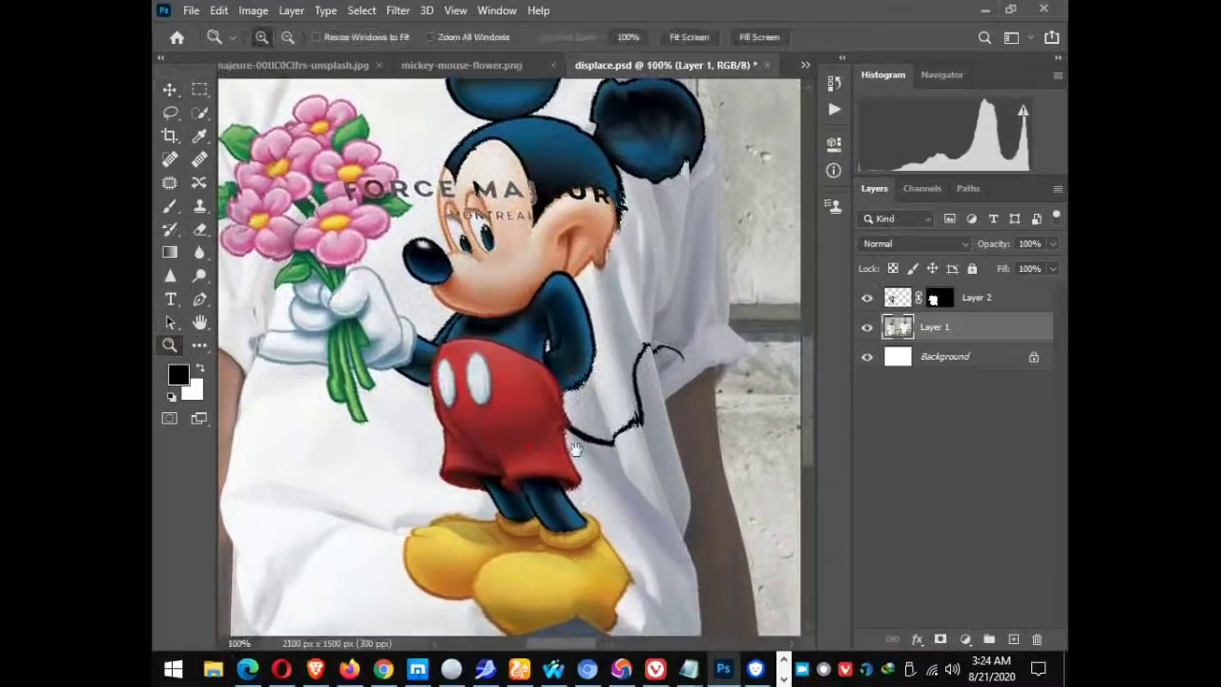
{"action": "left_click_drag", "start_coordinate": [549, 459], "coordinate": [608, 258]}
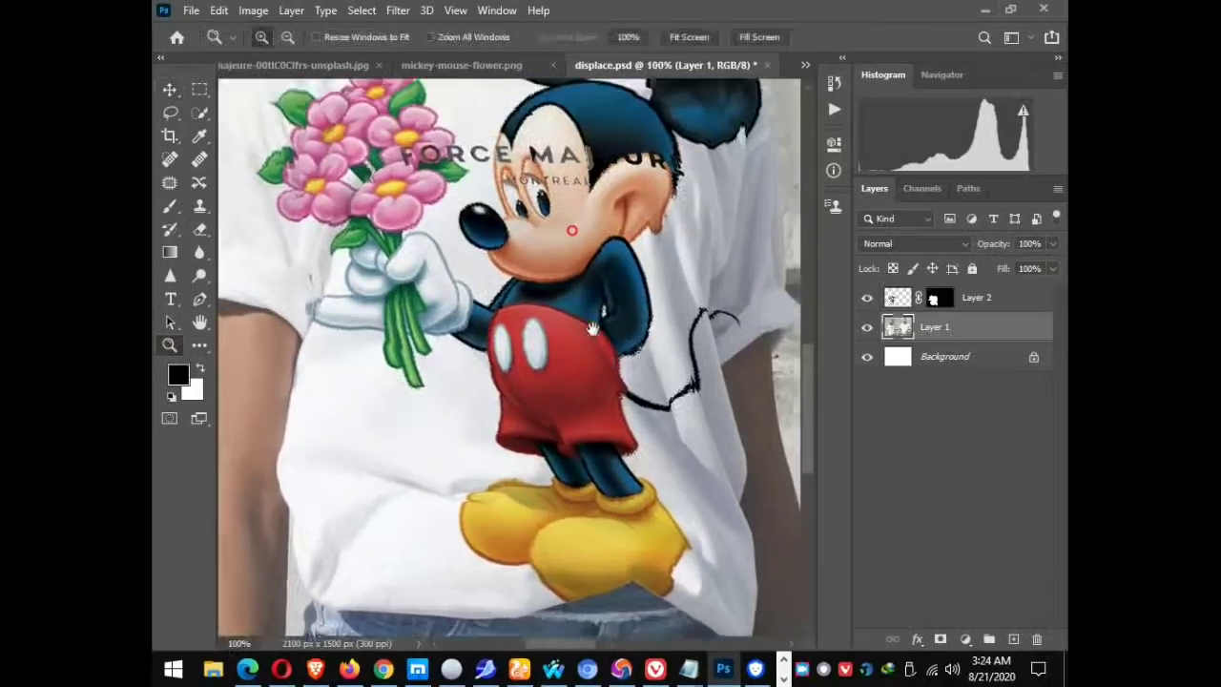
{"action": "mouse_move", "coordinate": [606, 81]}
{"action": "left_mouse_down"}
{"action": "mouse_move", "coordinate": [645, 267]}
{"action": "mouse_move", "coordinate": [645, 352]}
{"action": "mouse_move", "coordinate": [506, 378]}
{"action": "mouse_move", "coordinate": [572, 446]}
{"action": "mouse_move", "coordinate": [467, 429]}
{"action": "left_mouse_up"}
{"action": "mouse_move", "coordinate": [631, 491]}
{"action": "left_mouse_down"}
{"action": "mouse_move", "coordinate": [572, 537]}
{"action": "mouse_move", "coordinate": [625, 423]}
{"action": "left_mouse_up"}
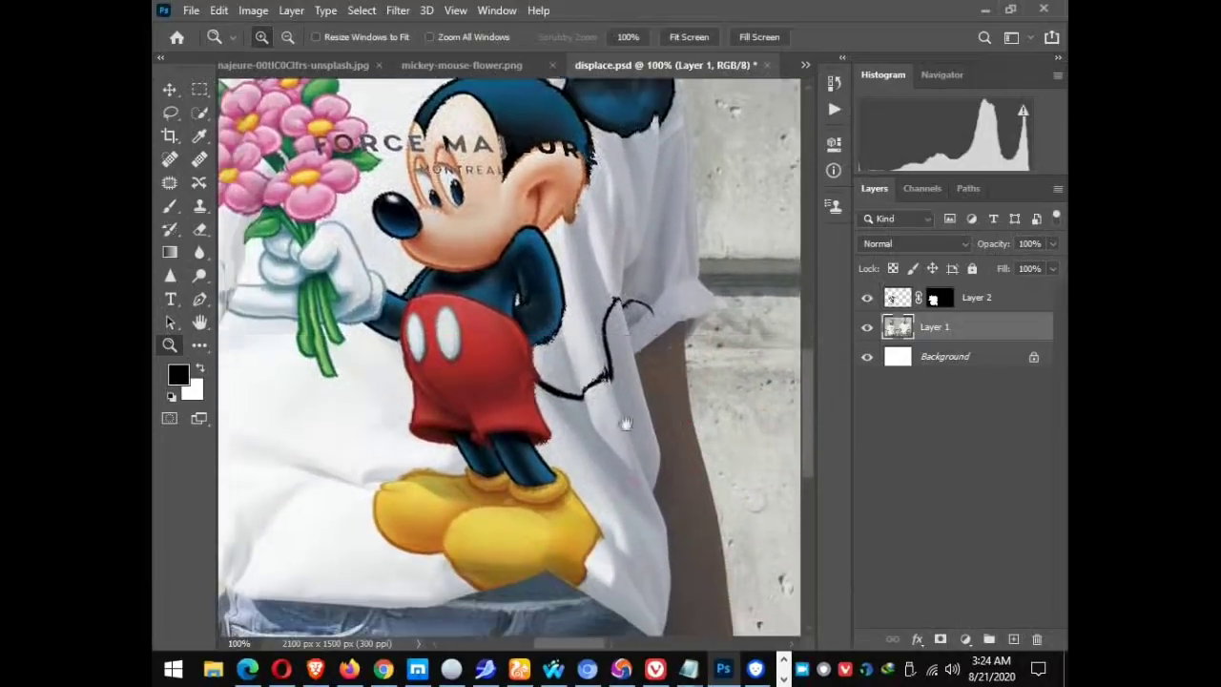
{"action": "left_click", "coordinate": [570, 413], "text": "alt"}
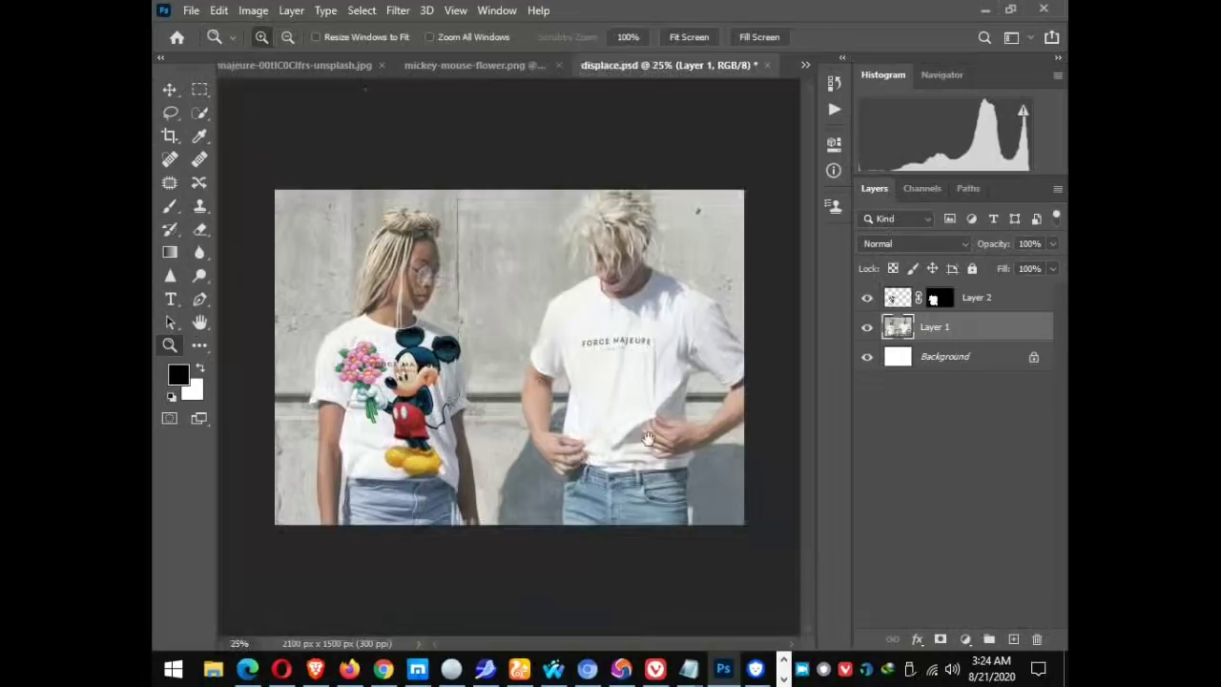
{"action": "left_click", "coordinate": [641, 359]}
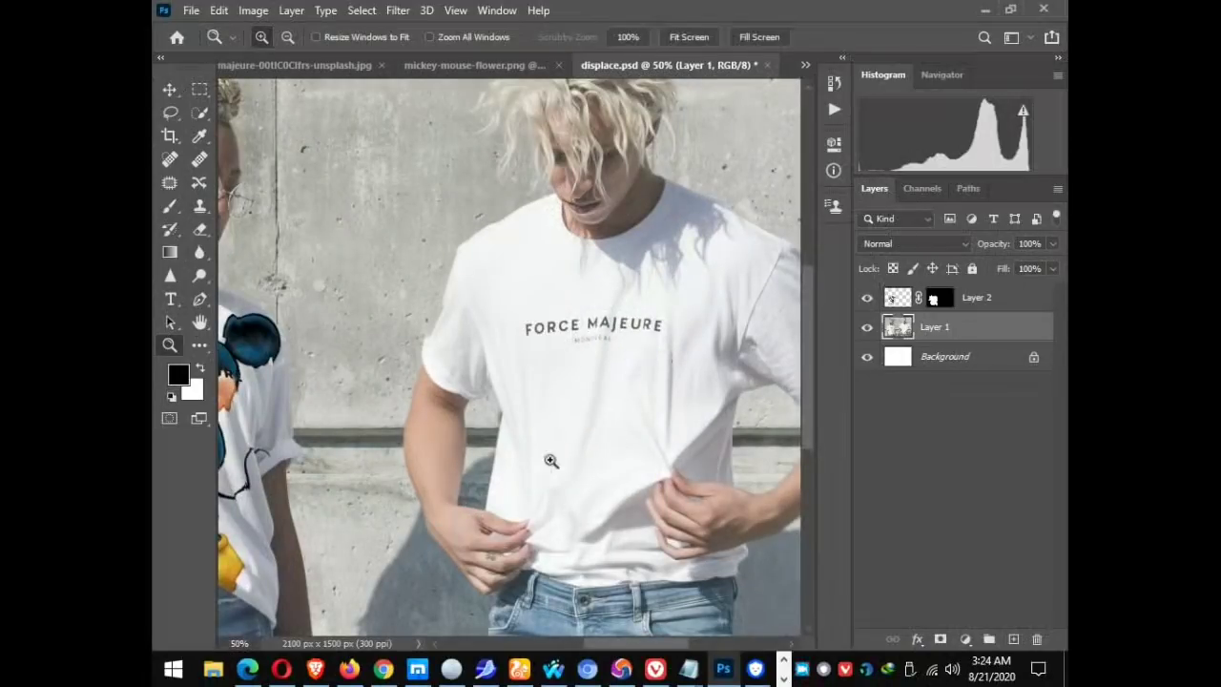
{"action": "mouse_move", "coordinate": [372, 435]}
{"action": "left_mouse_down"}
{"action": "mouse_move", "coordinate": [499, 384]}
{"action": "mouse_move", "coordinate": [595, 379]}
{"action": "mouse_move", "coordinate": [587, 441]}
{"action": "mouse_move", "coordinate": [598, 386]}
{"action": "left_mouse_up"}
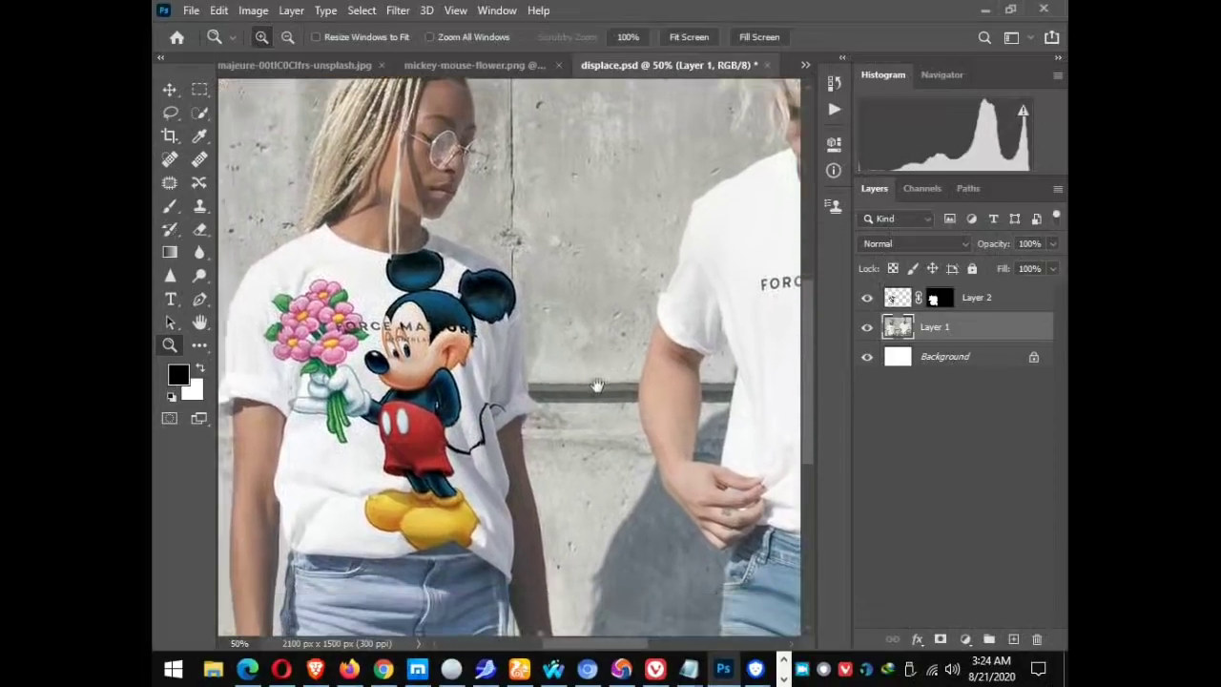
{"action": "left_click", "coordinate": [524, 374], "text": "alt"}
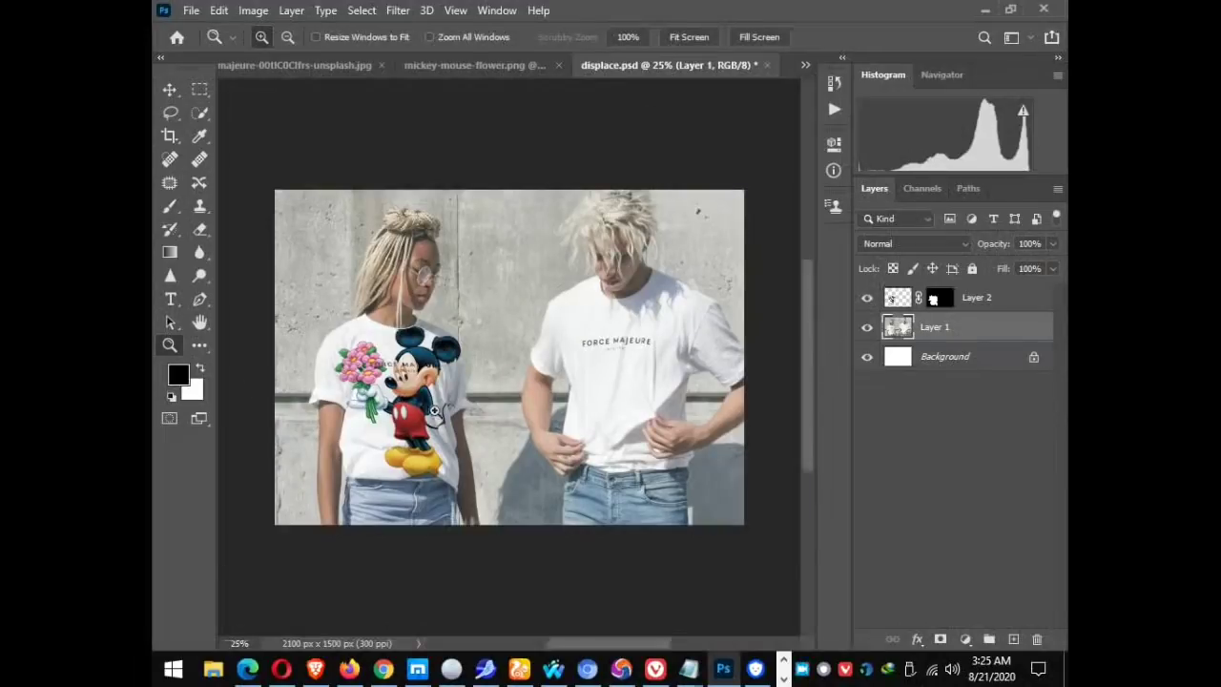
{"action": "left_click", "coordinate": [435, 414]}
{"action": "left_click", "coordinate": [435, 414]}
{"action": "left_click_drag", "start_coordinate": [439, 420], "coordinate": [536, 465]}
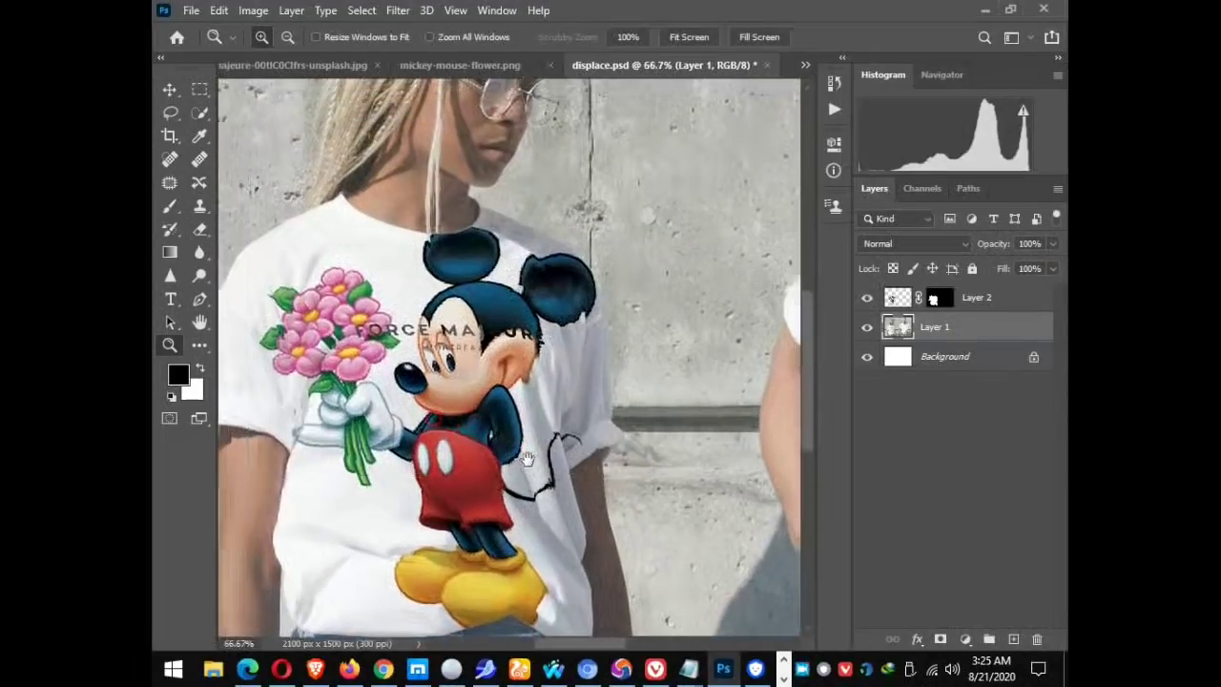
{"action": "left_click", "coordinate": [867, 298]}
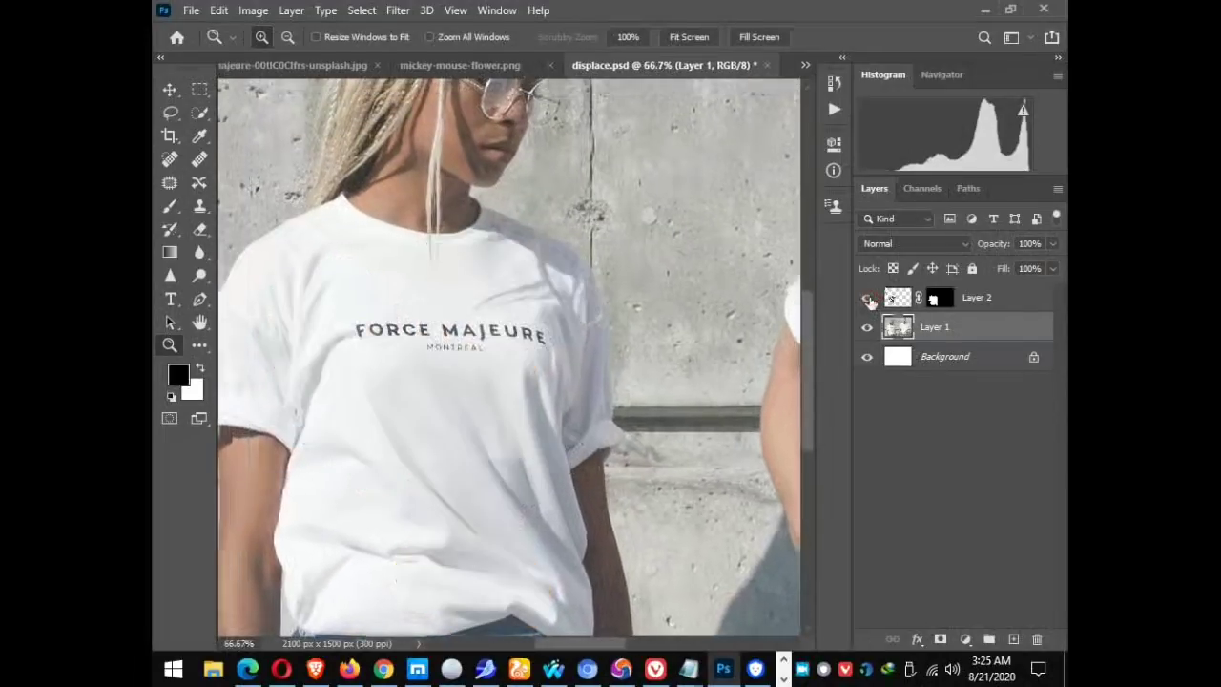
{"action": "left_click", "coordinate": [868, 299]}
{"action": "left_click", "coordinate": [868, 299]}
{"action": "left_click", "coordinate": [868, 299]}
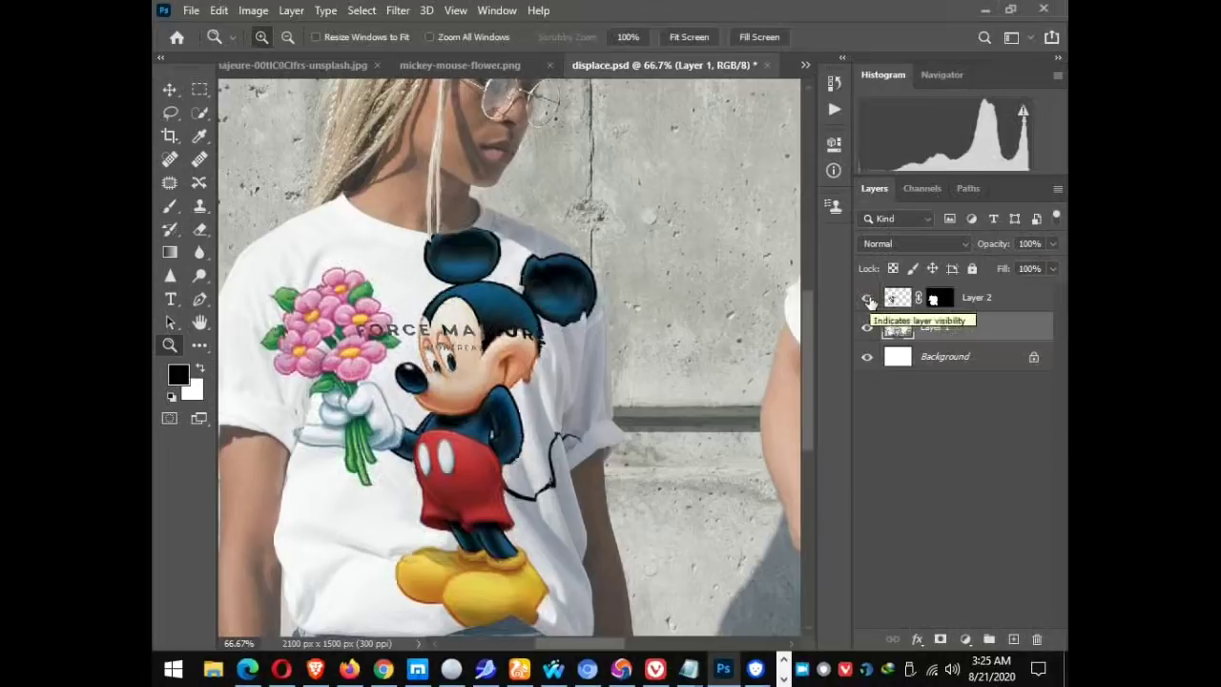
{"action": "left_click", "coordinate": [868, 299]}
{"action": "left_click", "coordinate": [868, 299]}
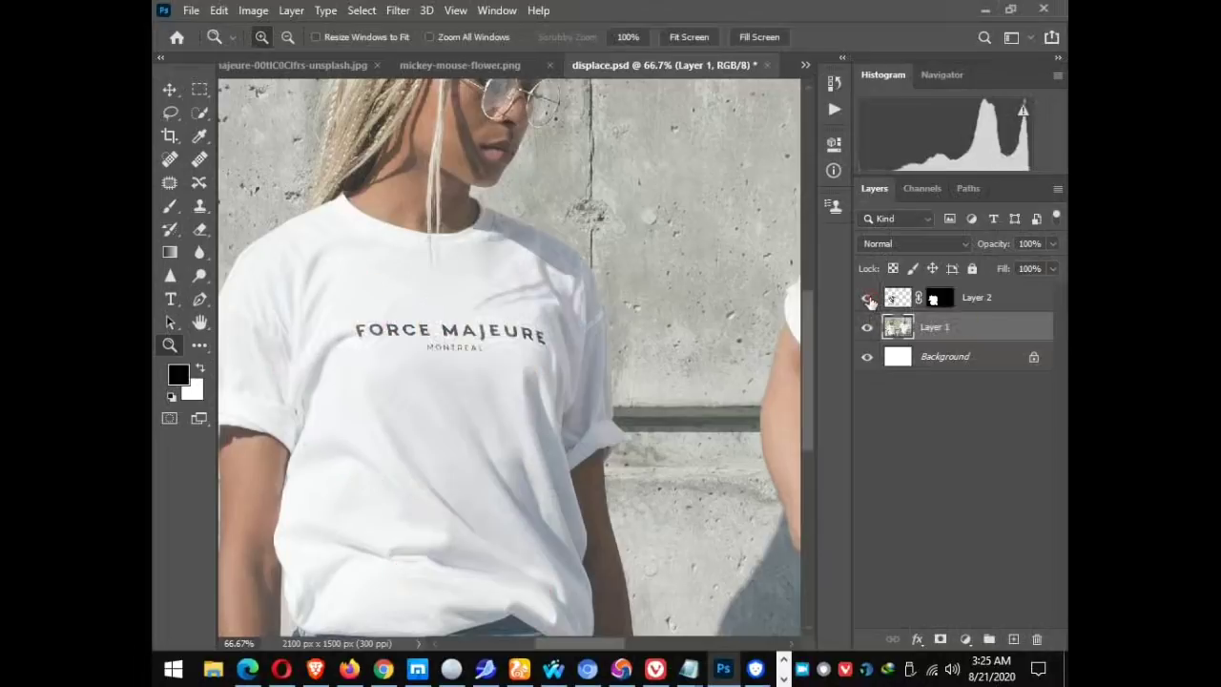
{"action": "scroll", "coordinate": [765, 357], "scroll_direction": "down", "scroll_amount": 1}
{"action": "scroll", "coordinate": [765, 357], "scroll_direction": "down", "scroll_amount": 2}
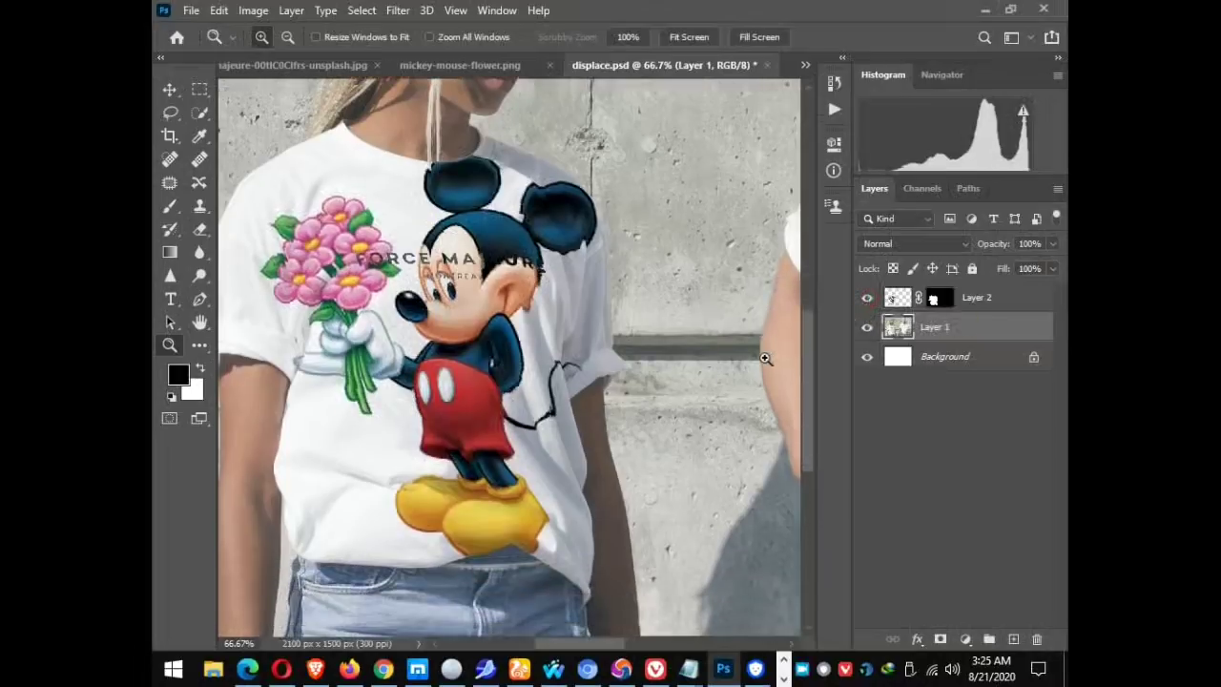
{"action": "scroll", "coordinate": [765, 358], "scroll_direction": "up", "scroll_amount": 3}
{"action": "scroll", "coordinate": [765, 358], "scroll_direction": "up", "scroll_amount": 2}
{"action": "scroll", "coordinate": [766, 358], "scroll_direction": "down", "scroll_amount": 3}
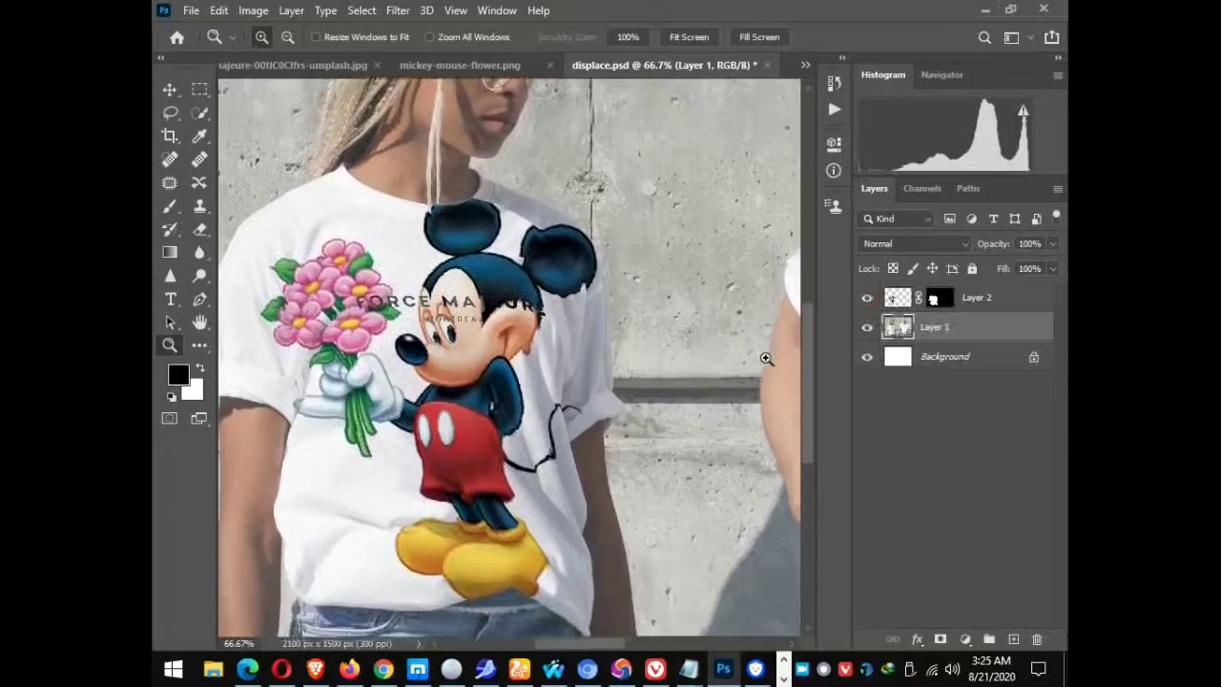
{"action": "scroll", "coordinate": [765, 358], "scroll_direction": "down", "scroll_amount": 1}
{"action": "left_click", "coordinate": [766, 358], "text": "alt"}
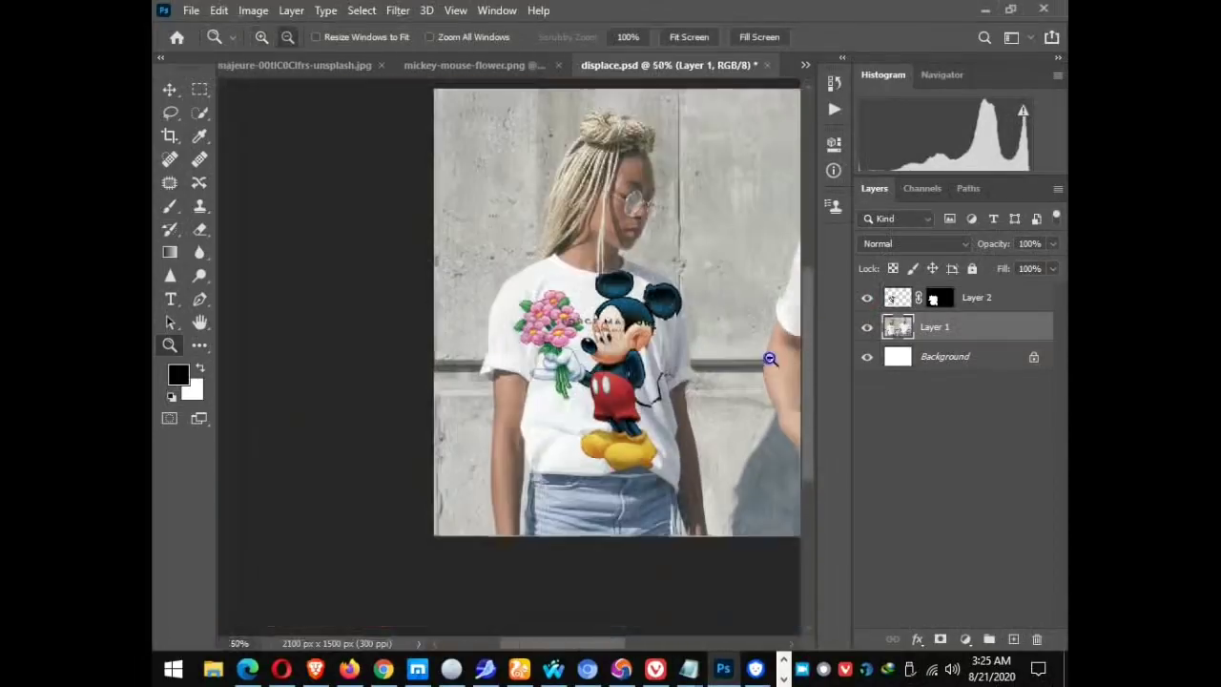
{"action": "left_click", "coordinate": [693, 347]}
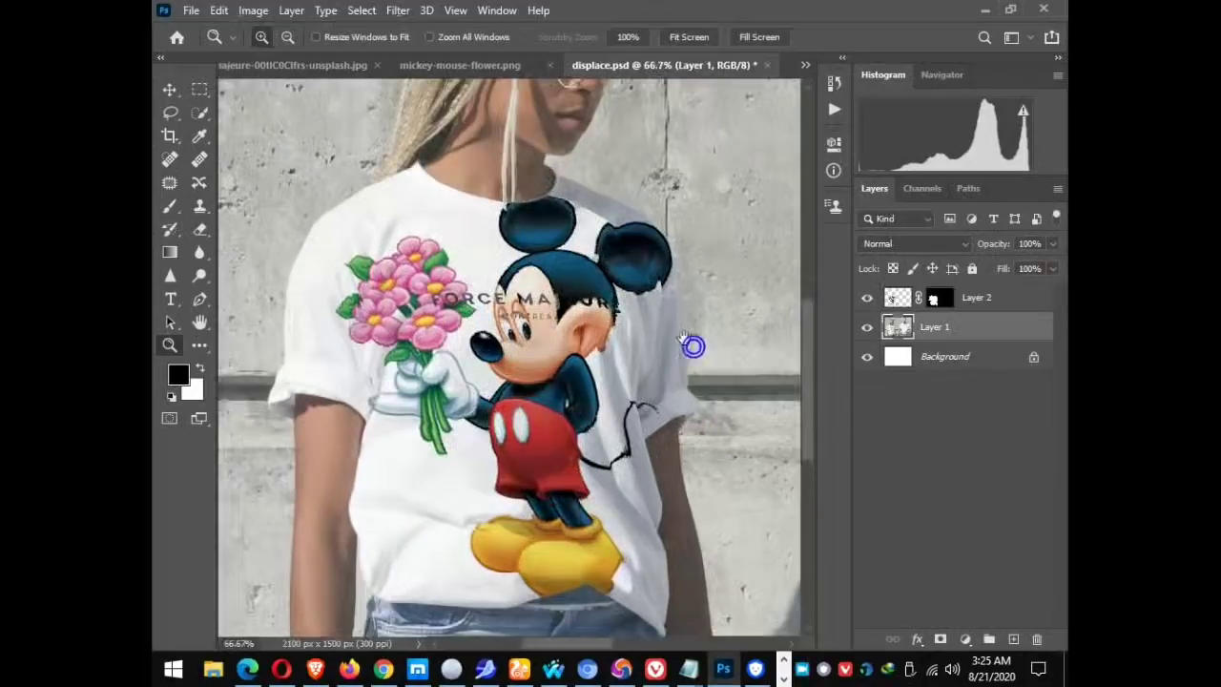
{"action": "mouse_move", "coordinate": [694, 346]}
{"action": "left_mouse_down"}
{"action": "mouse_move", "coordinate": [583, 282]}
{"action": "mouse_move", "coordinate": [625, 364]}
{"action": "left_mouse_up"}
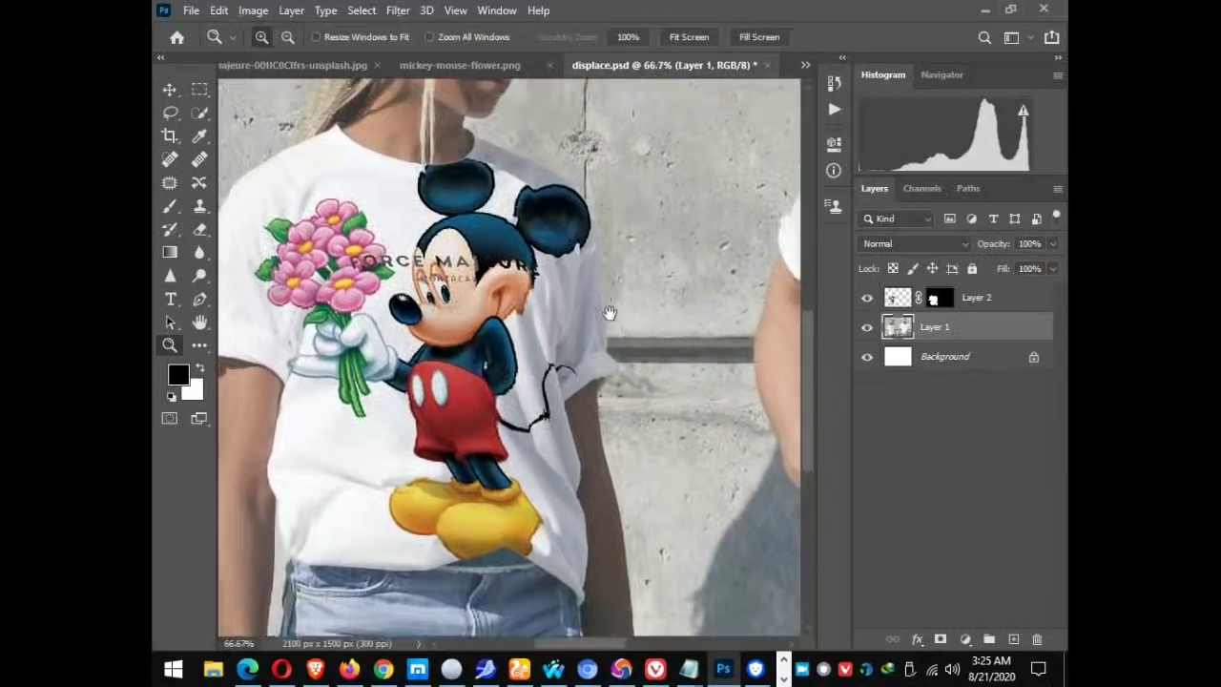
{"action": "left_click", "coordinate": [628, 362], "text": "alt"}
{"action": "left_click_drag", "start_coordinate": [661, 353], "coordinate": [570, 390]}
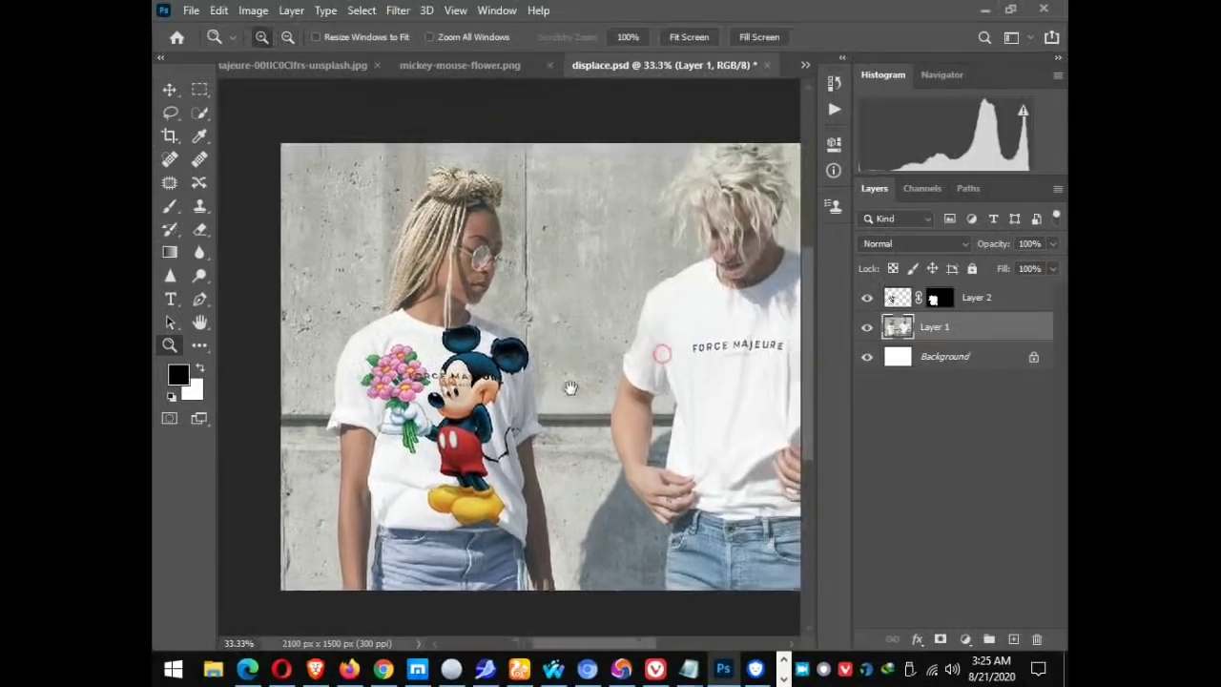
{"action": "left_click", "coordinate": [684, 36]}
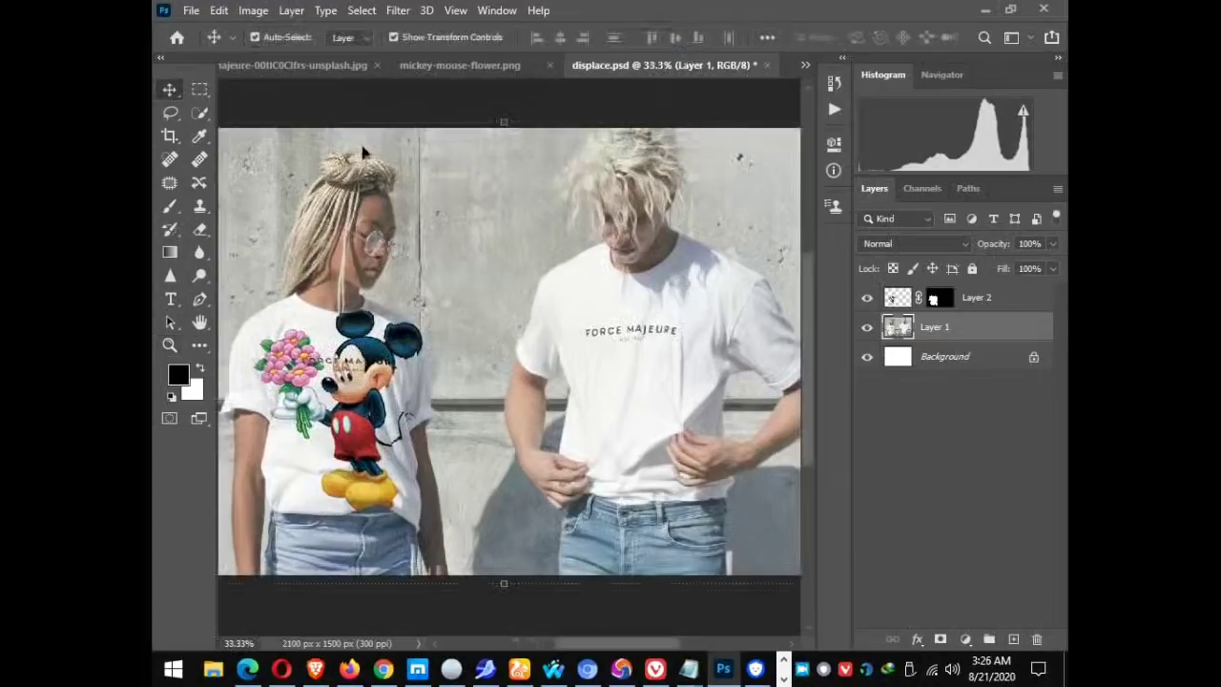
Open the standing Mickey Mouse PNG from Downloads as a new document.
{"action": "left_click", "coordinate": [192, 10]}
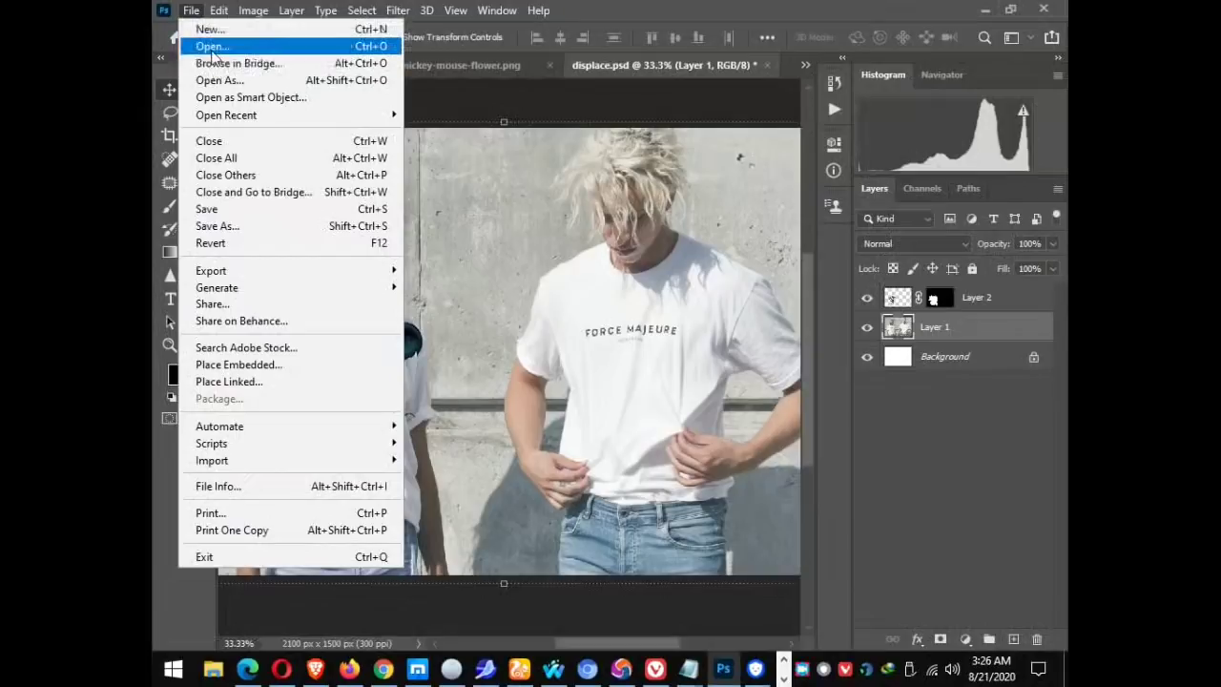
{"action": "left_click", "coordinate": [212, 47]}
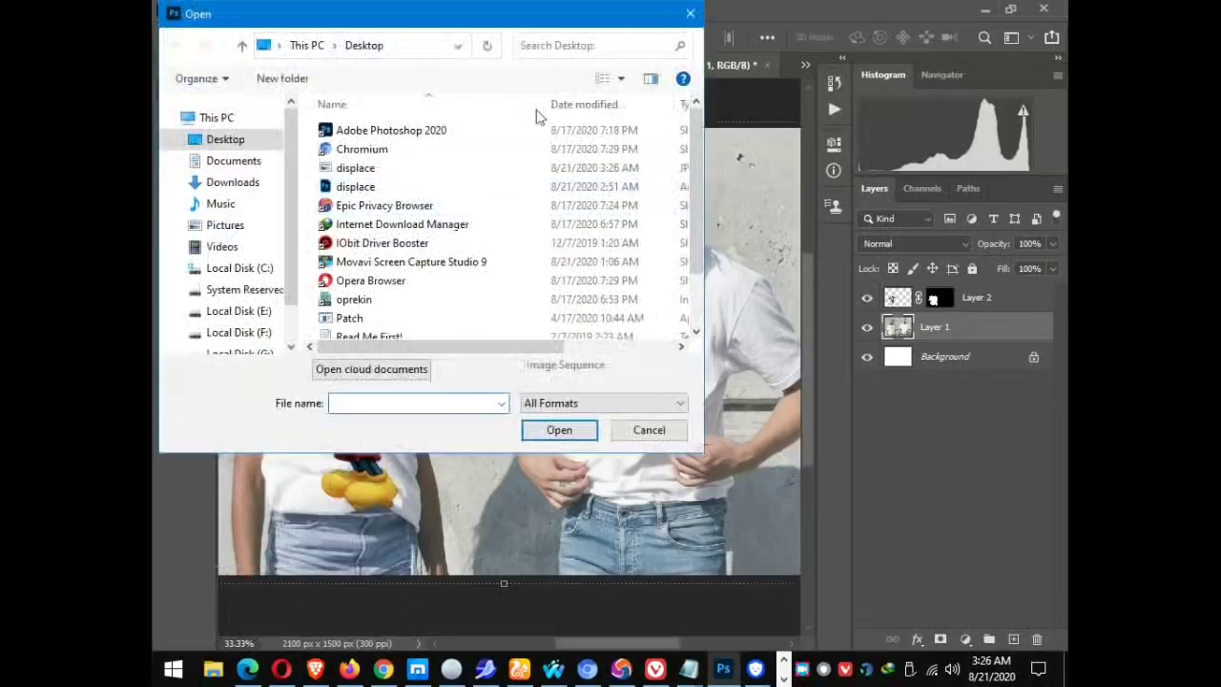
{"action": "left_click", "coordinate": [222, 181]}
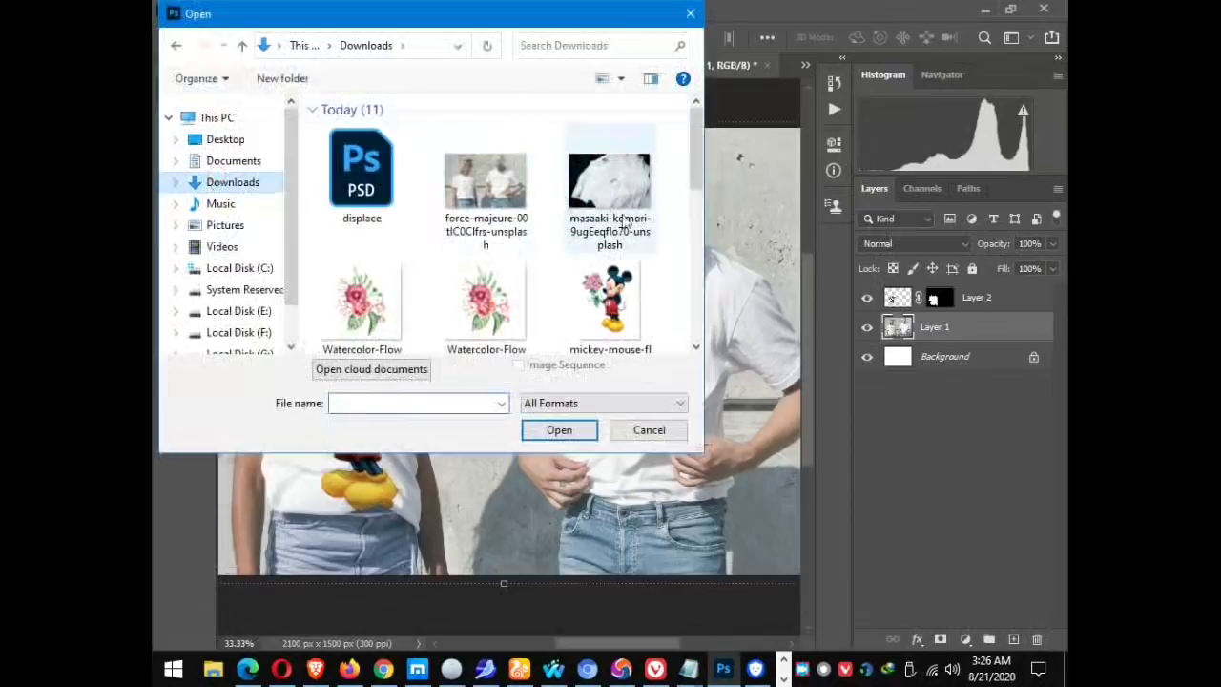
{"action": "scroll", "coordinate": [481, 322], "scroll_direction": "down", "scroll_amount": 1}
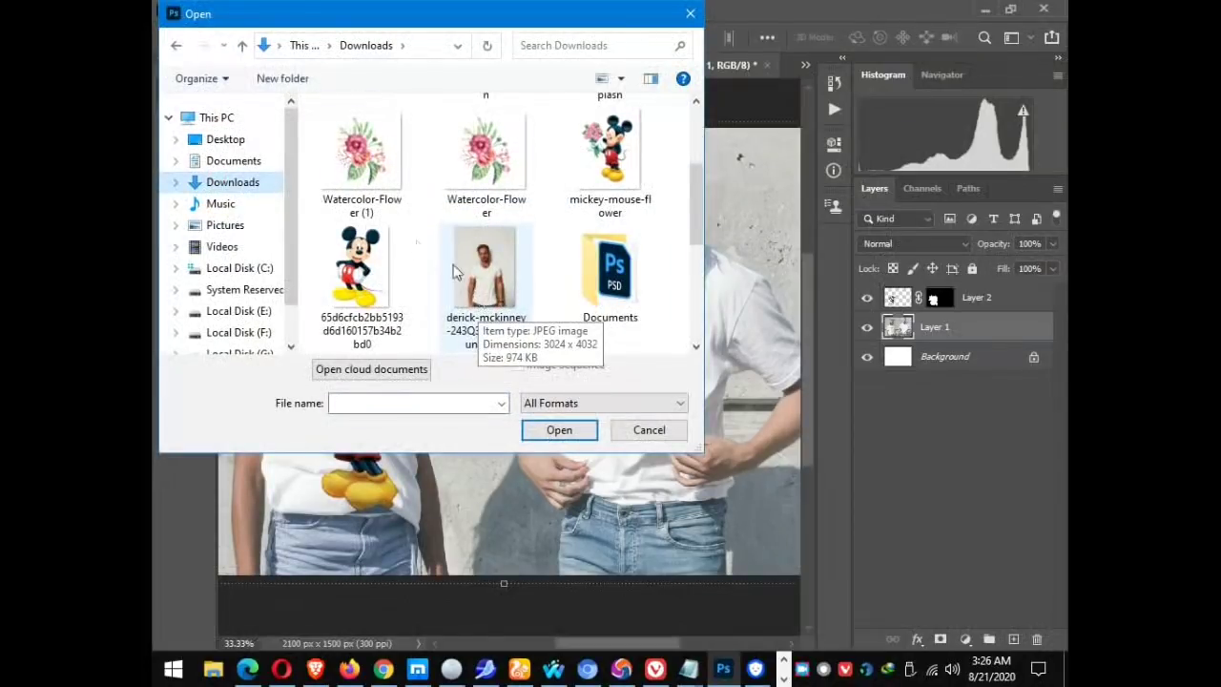
{"action": "left_click", "coordinate": [368, 286]}
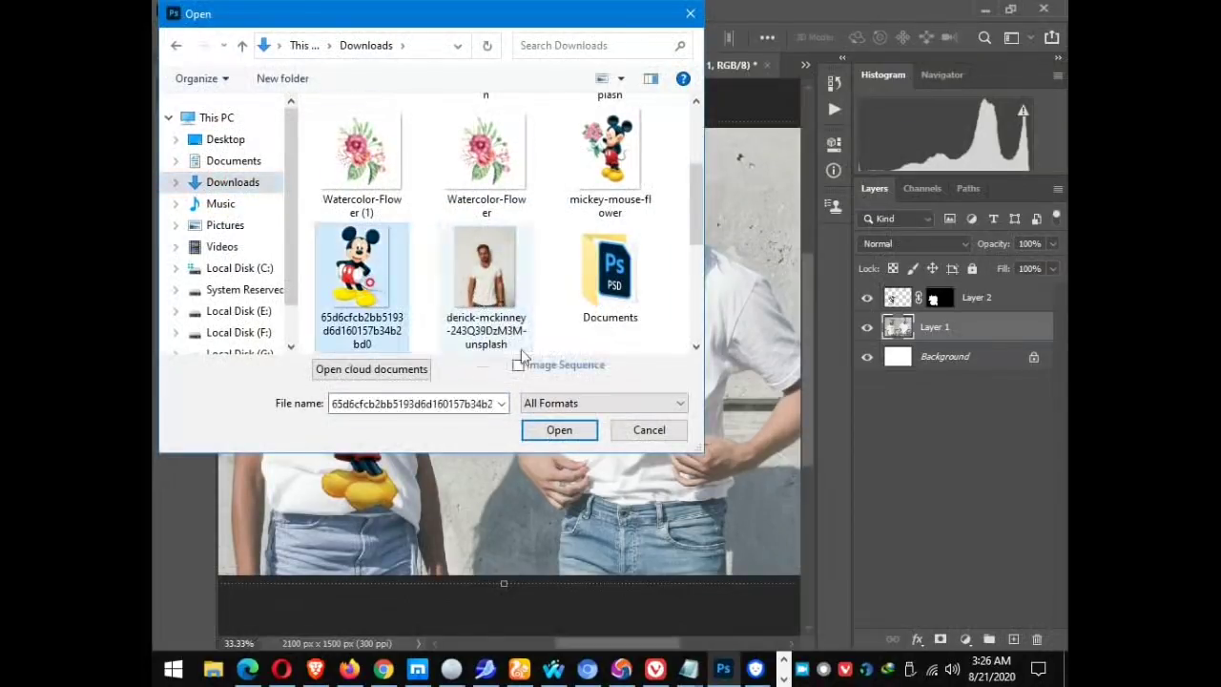
{"action": "left_click", "coordinate": [561, 430]}
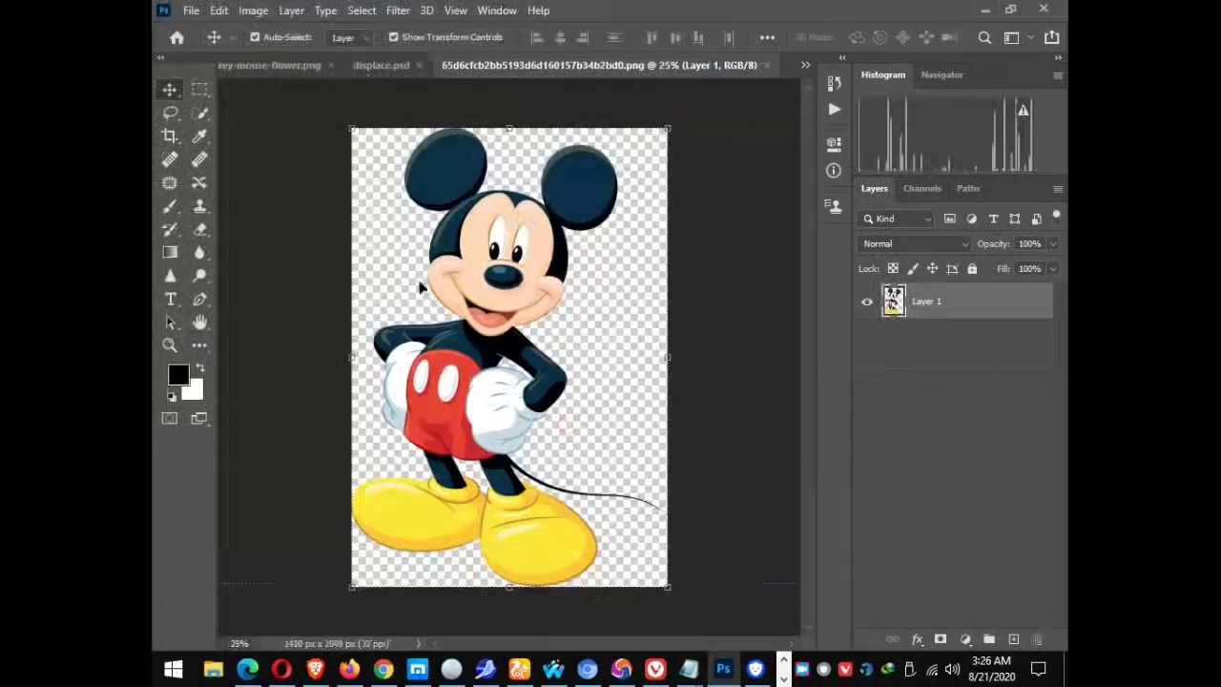
Copy the standing Mickey into displace.psd and shrink it to about 47% near the man's shirt.
{"action": "mouse_move", "coordinate": [495, 299]}
{"action": "left_mouse_down"}
{"action": "mouse_move", "coordinate": [370, 59]}
{"action": "mouse_move", "coordinate": [657, 374]}
{"action": "left_mouse_up"}
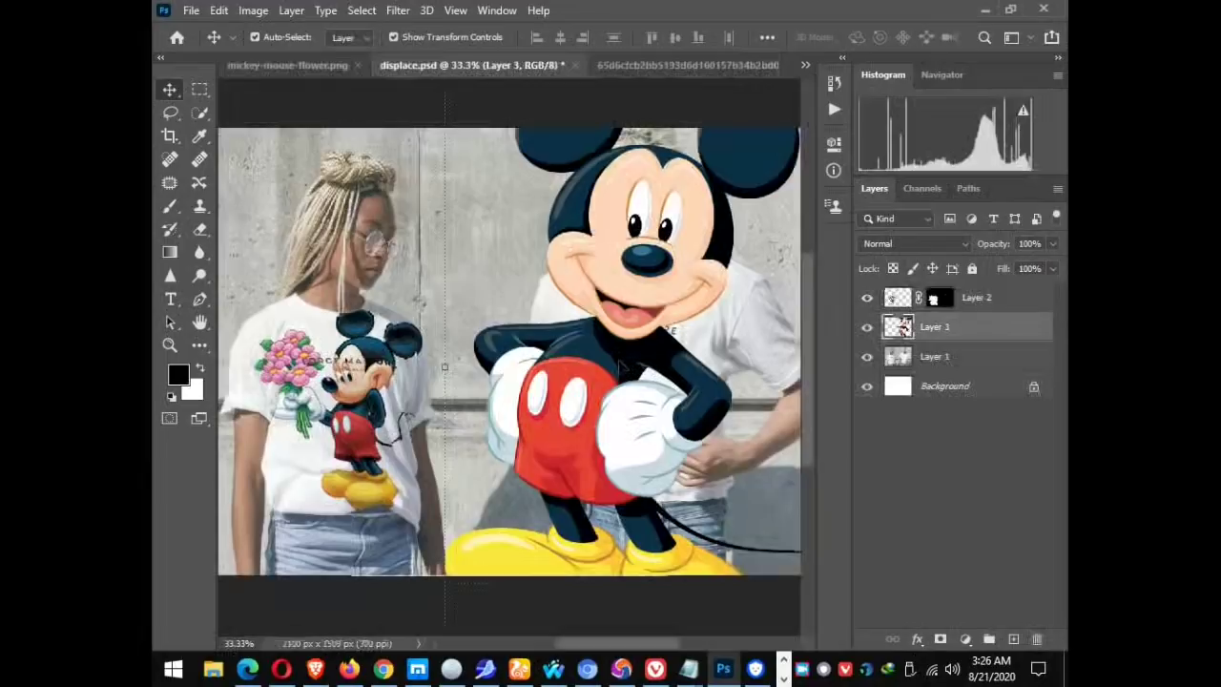
{"action": "scroll", "coordinate": [572, 103], "scroll_direction": "up", "scroll_amount": 2}
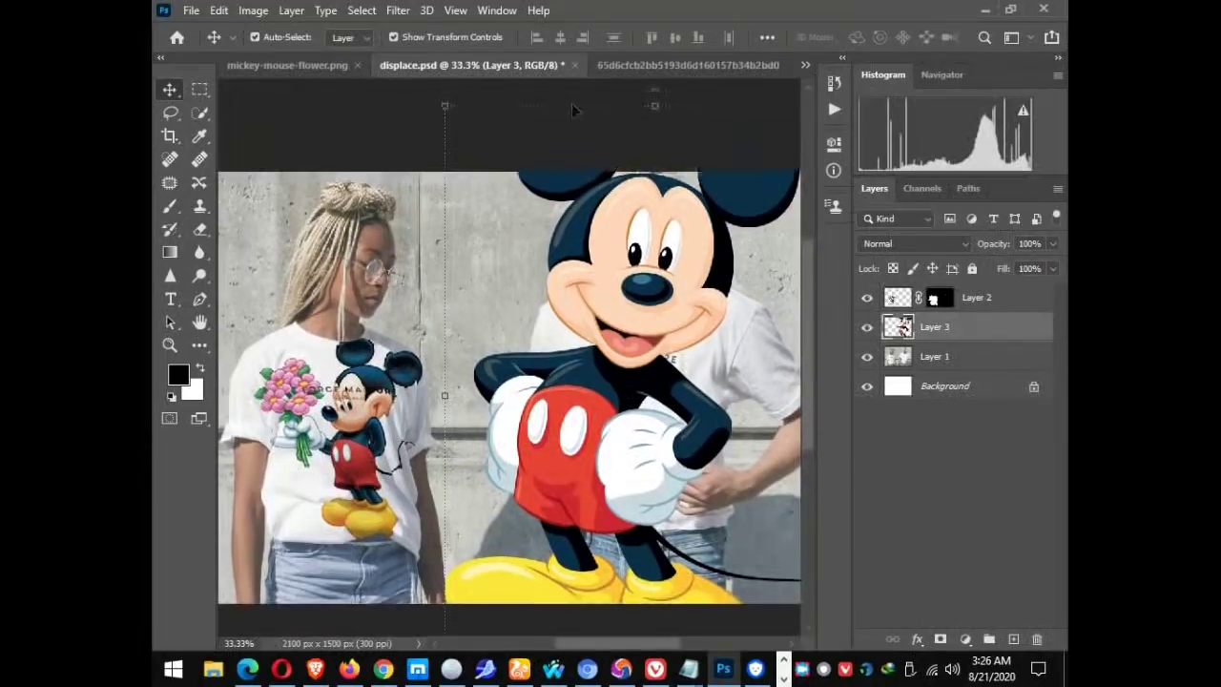
{"action": "scroll", "coordinate": [541, 268], "scroll_direction": "up", "scroll_amount": 1}
{"action": "left_click_drag", "start_coordinate": [445, 134], "coordinate": [608, 370]}
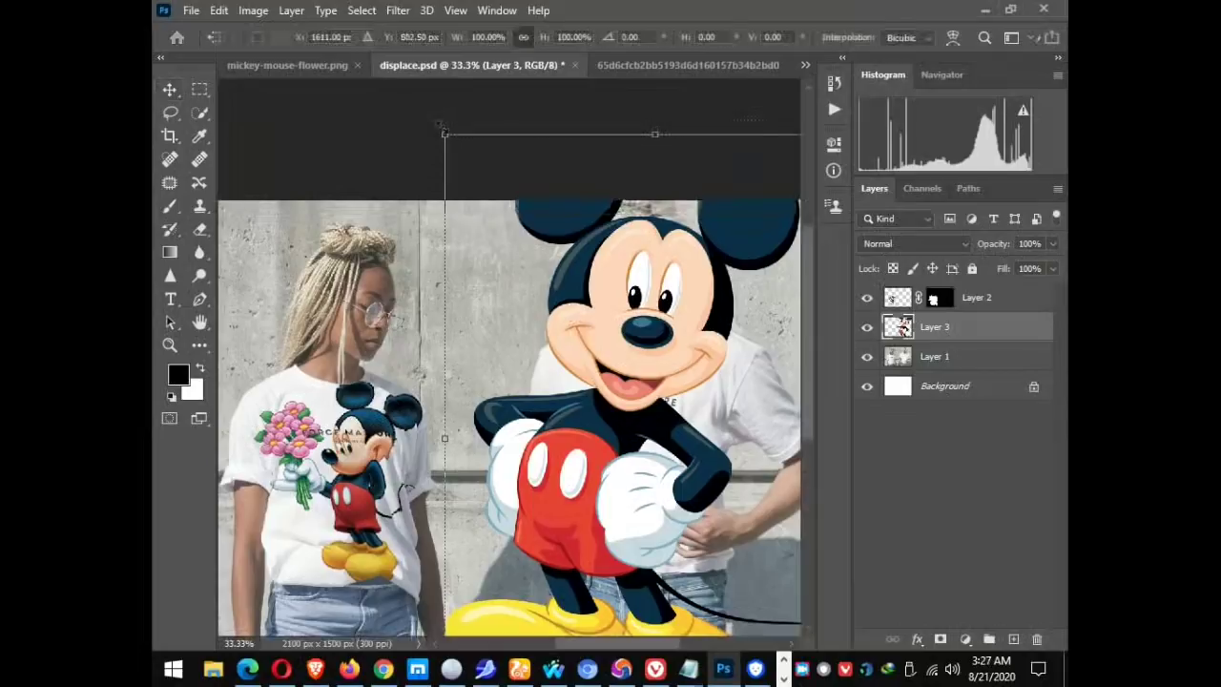
{"action": "left_click_drag", "start_coordinate": [693, 492], "coordinate": [601, 368]}
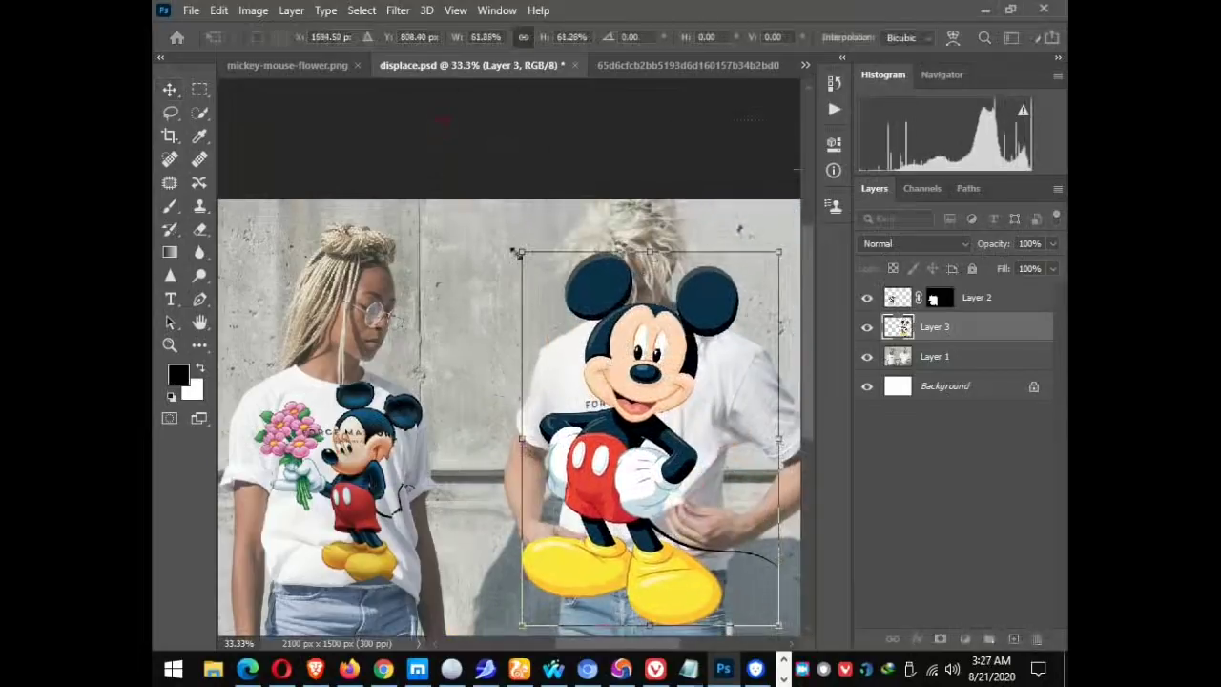
{"action": "left_click_drag", "start_coordinate": [519, 252], "coordinate": [586, 348]}
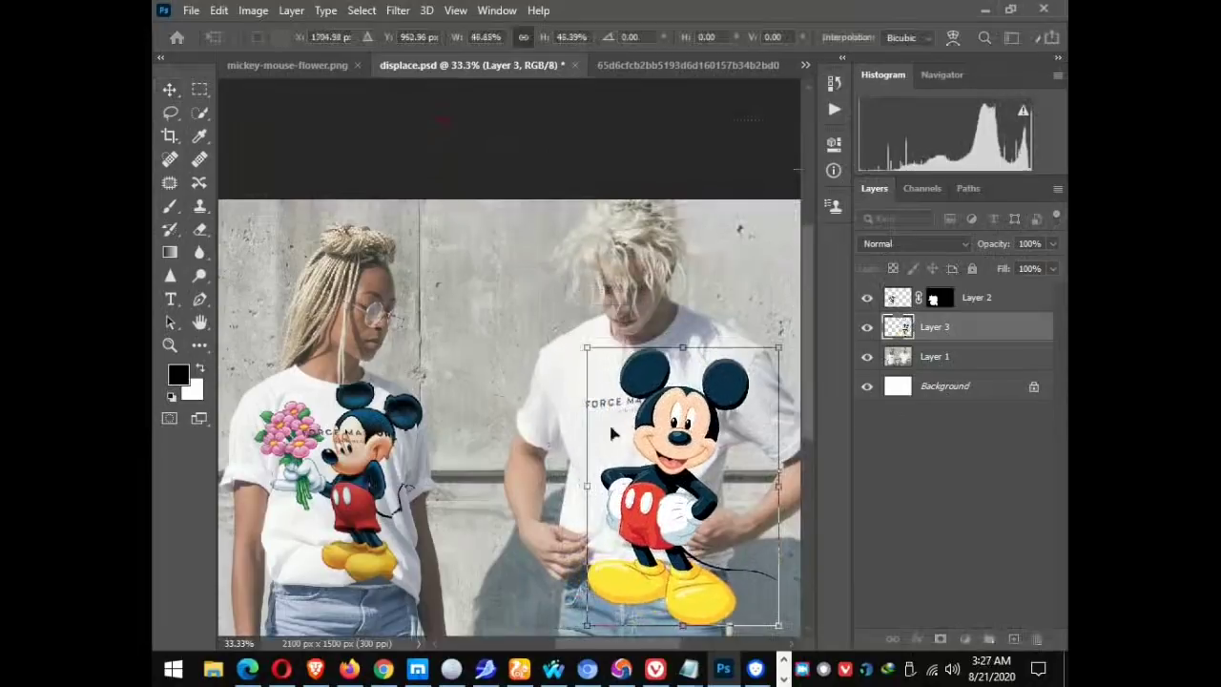
{"action": "left_click_drag", "start_coordinate": [611, 434], "coordinate": [573, 378]}
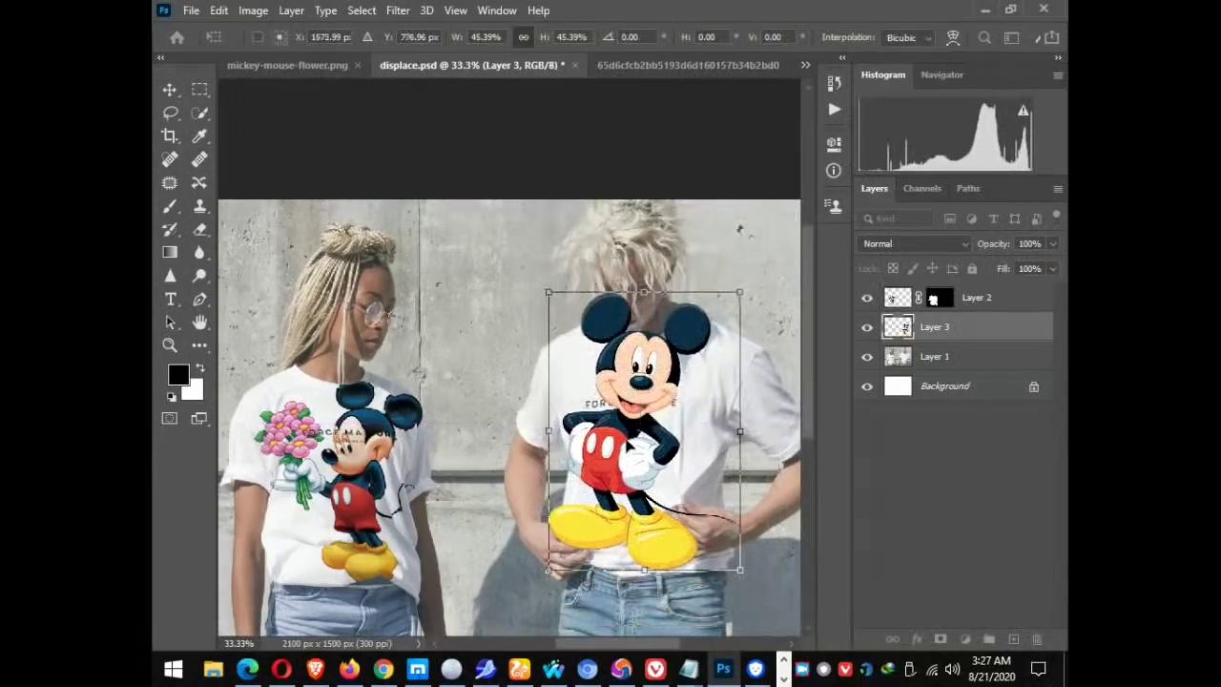
Fine-tune Mickey to about 35% size on the man's chest and commit the transform.
{"action": "left_click_drag", "start_coordinate": [551, 296], "coordinate": [604, 374]}
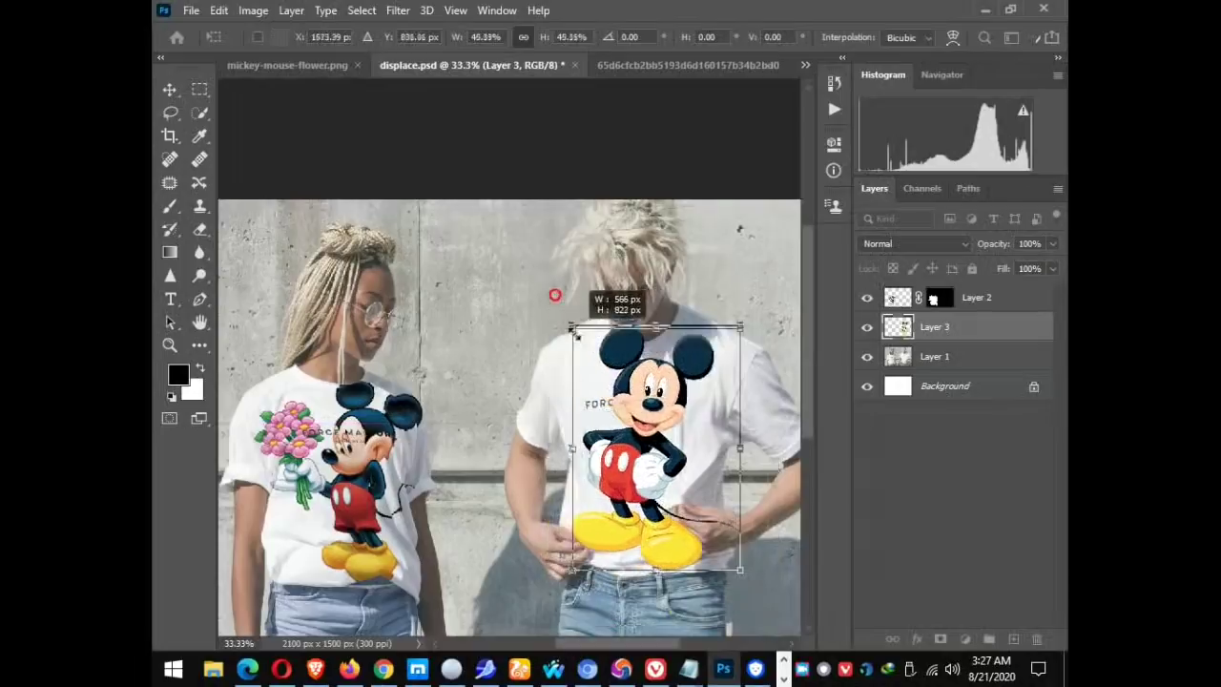
{"action": "left_click_drag", "start_coordinate": [680, 456], "coordinate": [647, 462]}
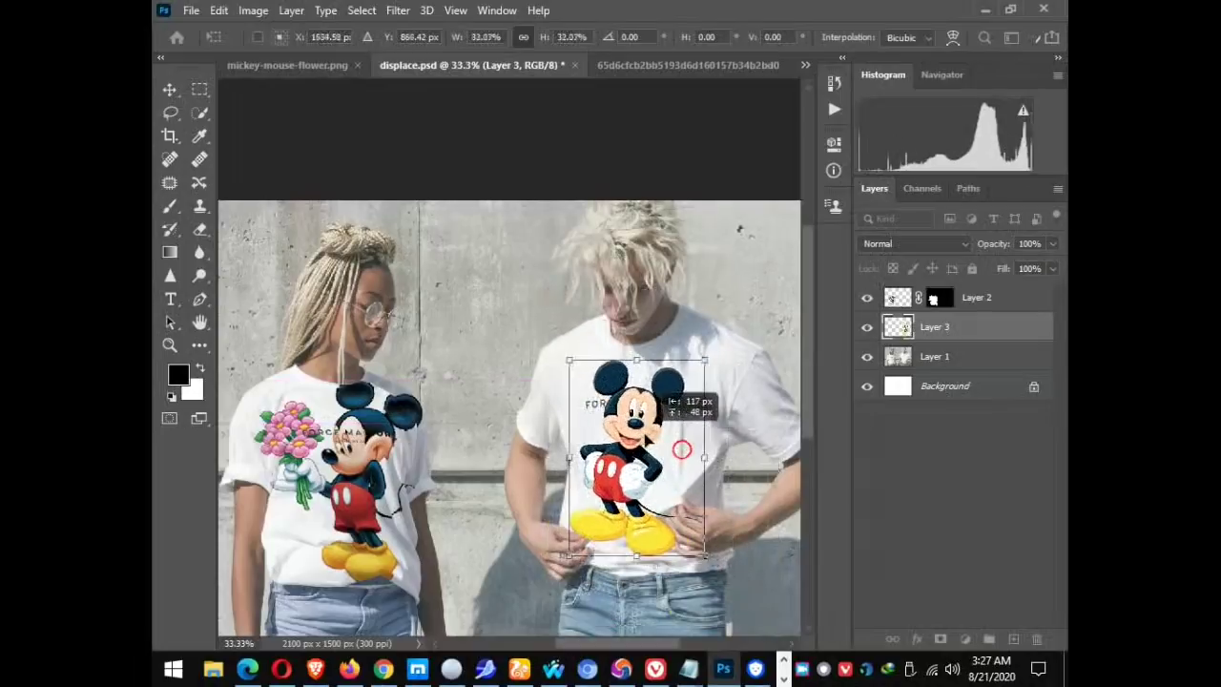
{"action": "left_click_drag", "start_coordinate": [673, 417], "coordinate": [680, 408]}
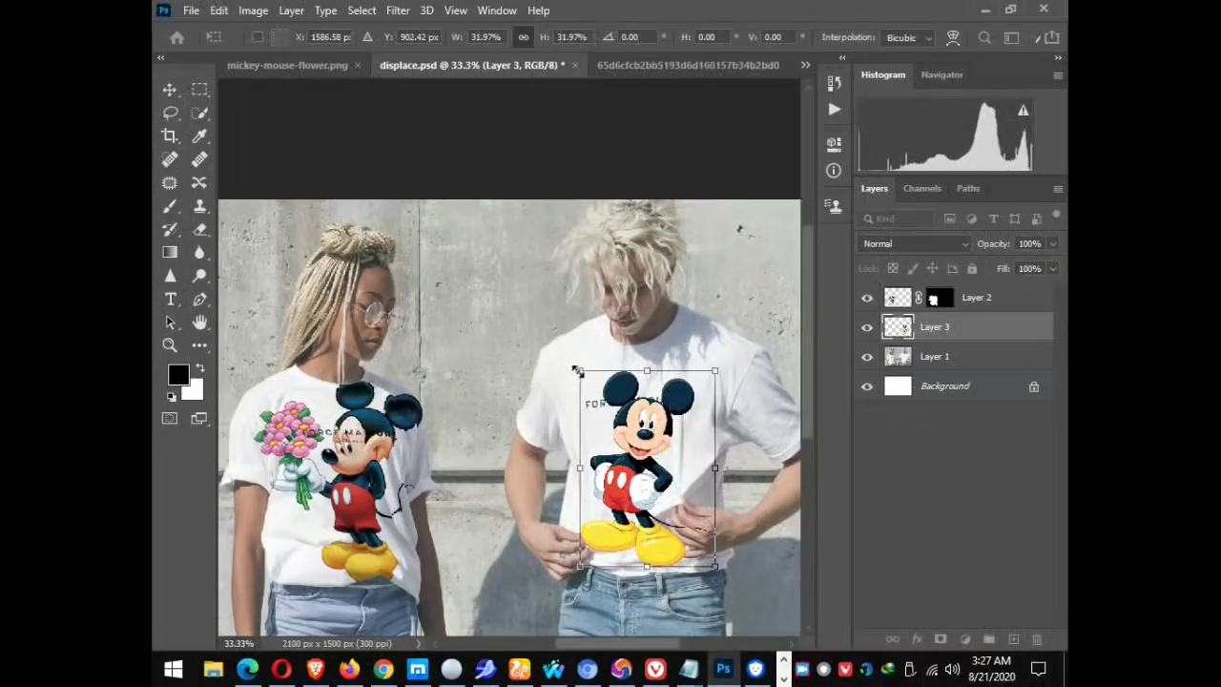
{"action": "left_click_drag", "start_coordinate": [577, 370], "coordinate": [565, 351]}
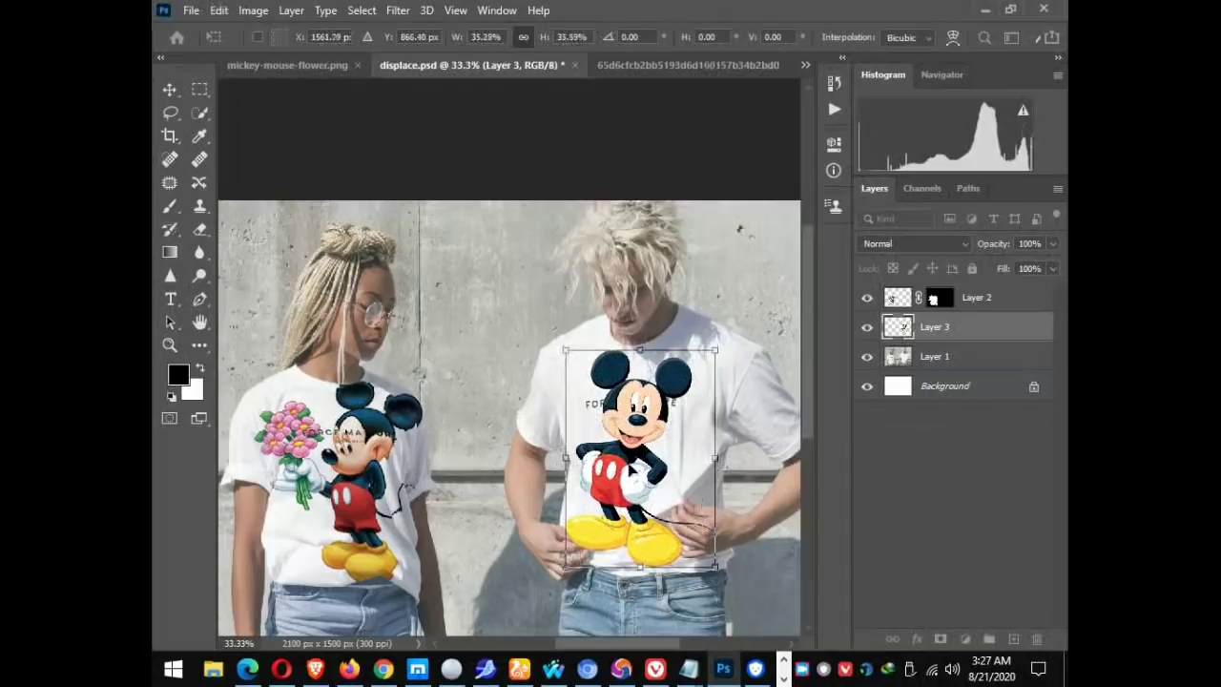
{"action": "left_click_drag", "start_coordinate": [631, 469], "coordinate": [637, 473]}
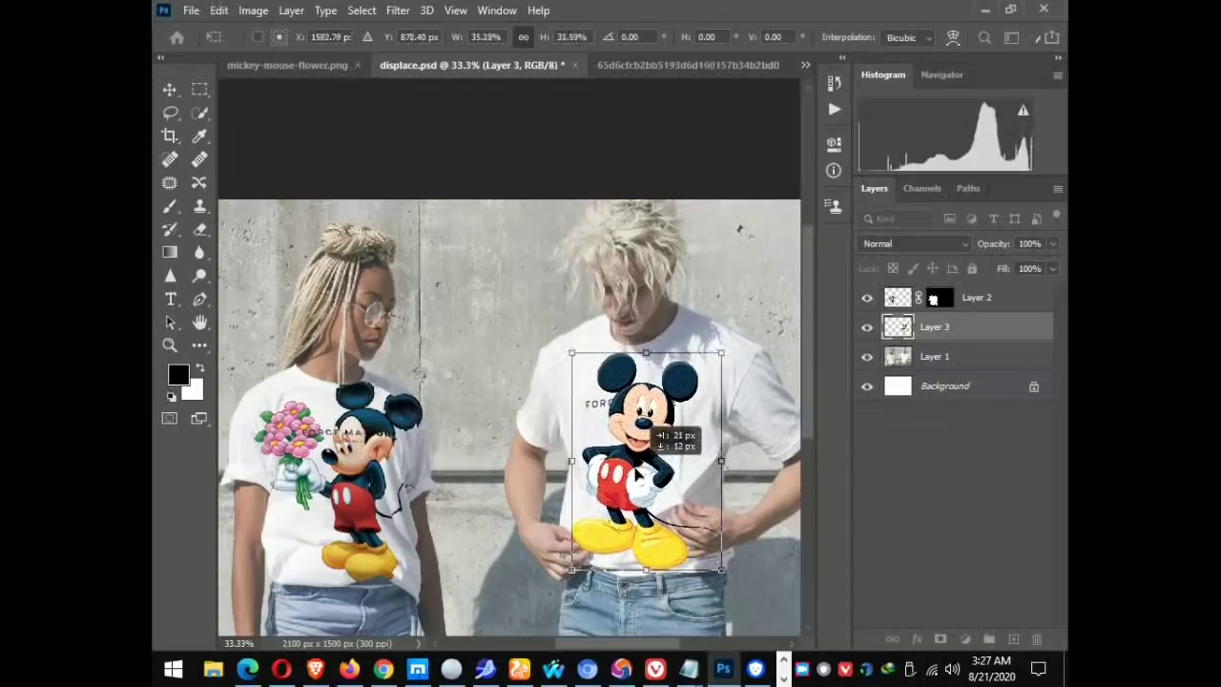
{"action": "left_click_drag", "start_coordinate": [638, 472], "coordinate": [637, 474]}
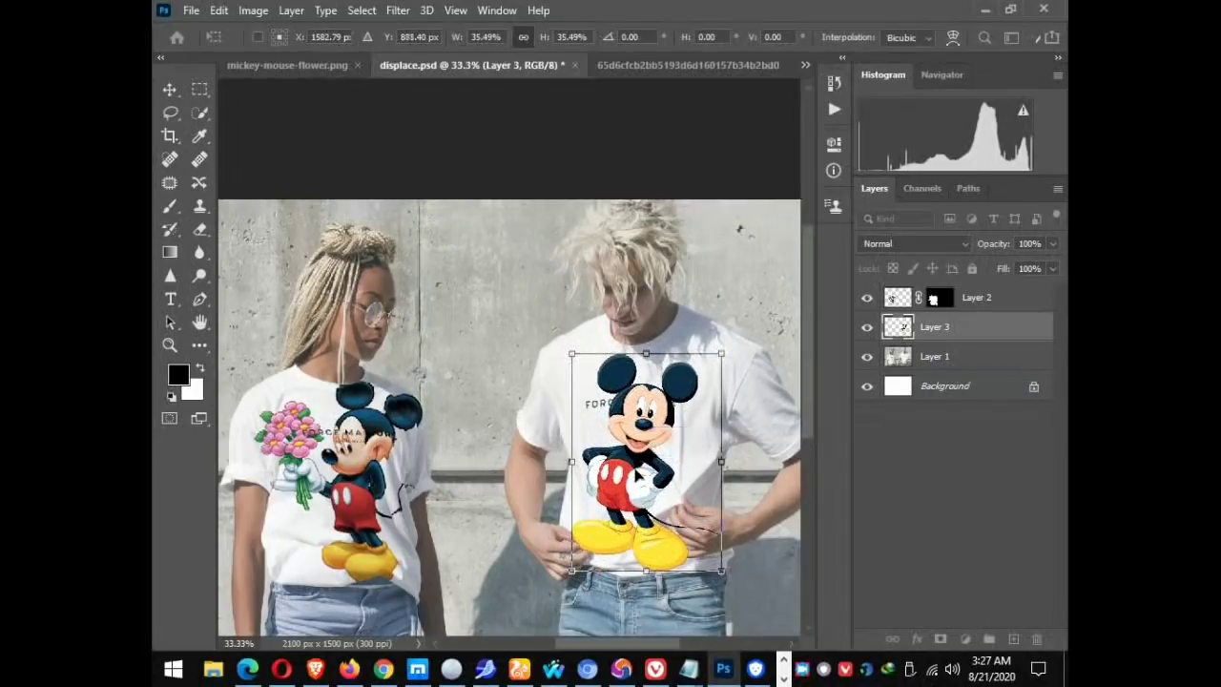
{"action": "left_click", "coordinate": [942, 518]}
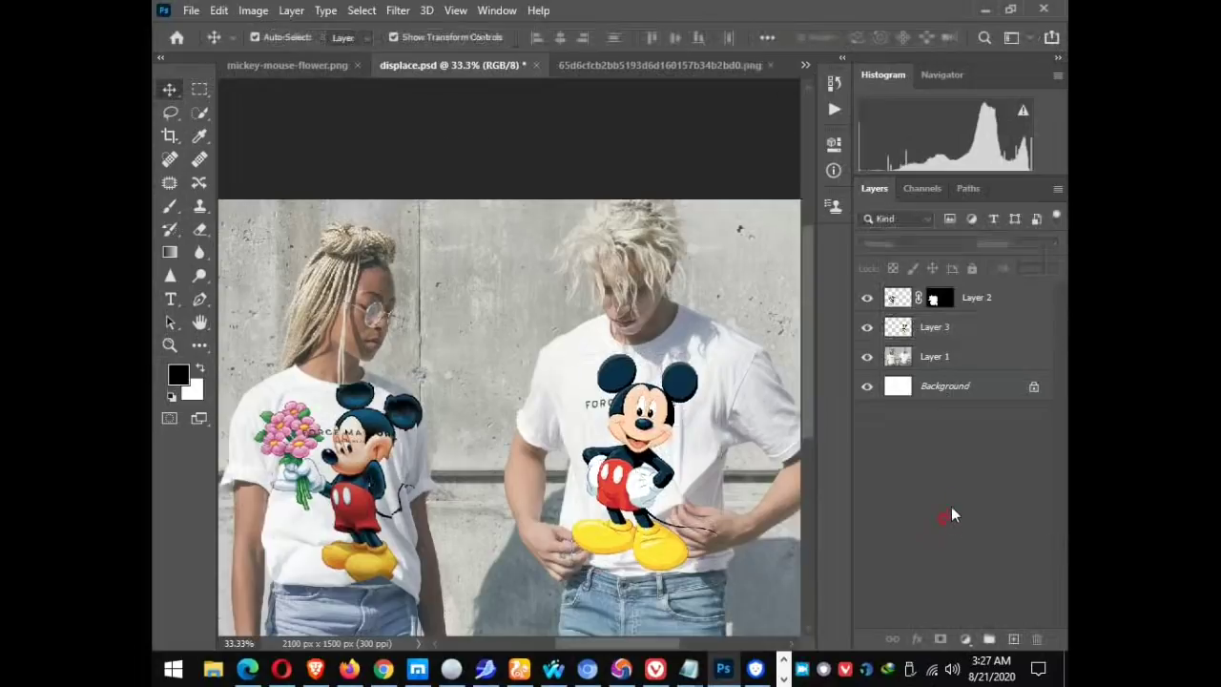
Make Layer 3 active, zoom in to frame Mickey on the man's shirt, and open the Filter menu.
{"action": "left_click", "coordinate": [975, 331]}
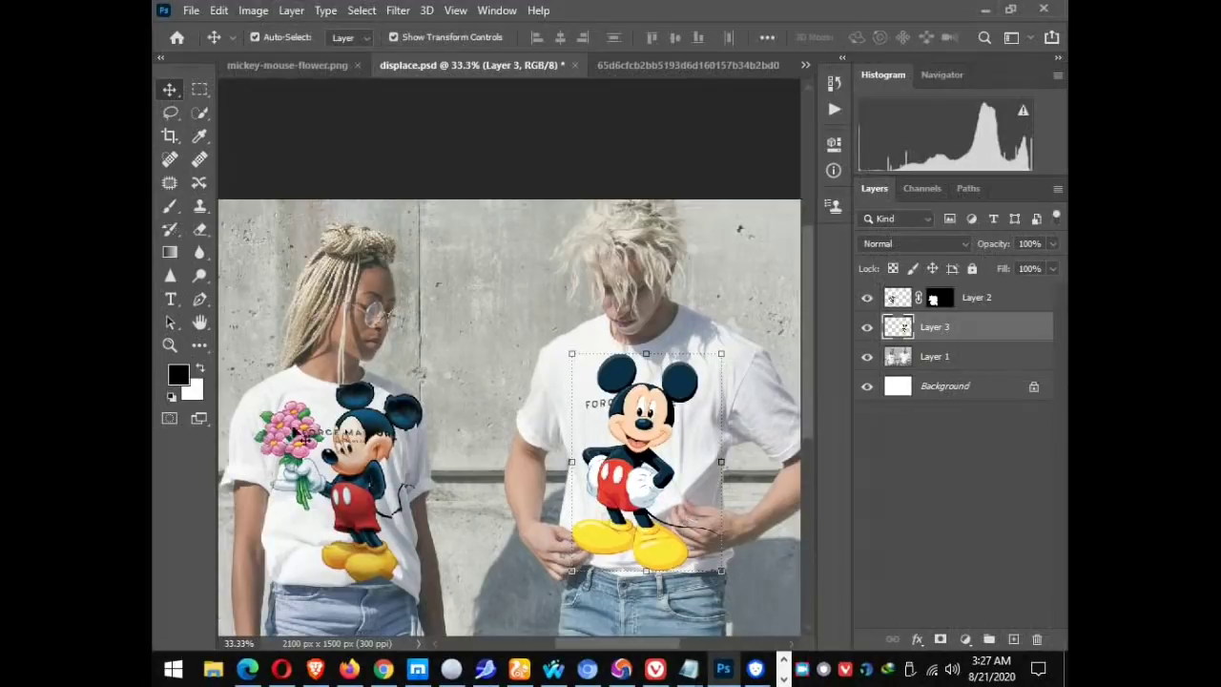
{"action": "left_click", "coordinate": [169, 345]}
{"action": "left_click", "coordinate": [649, 529]}
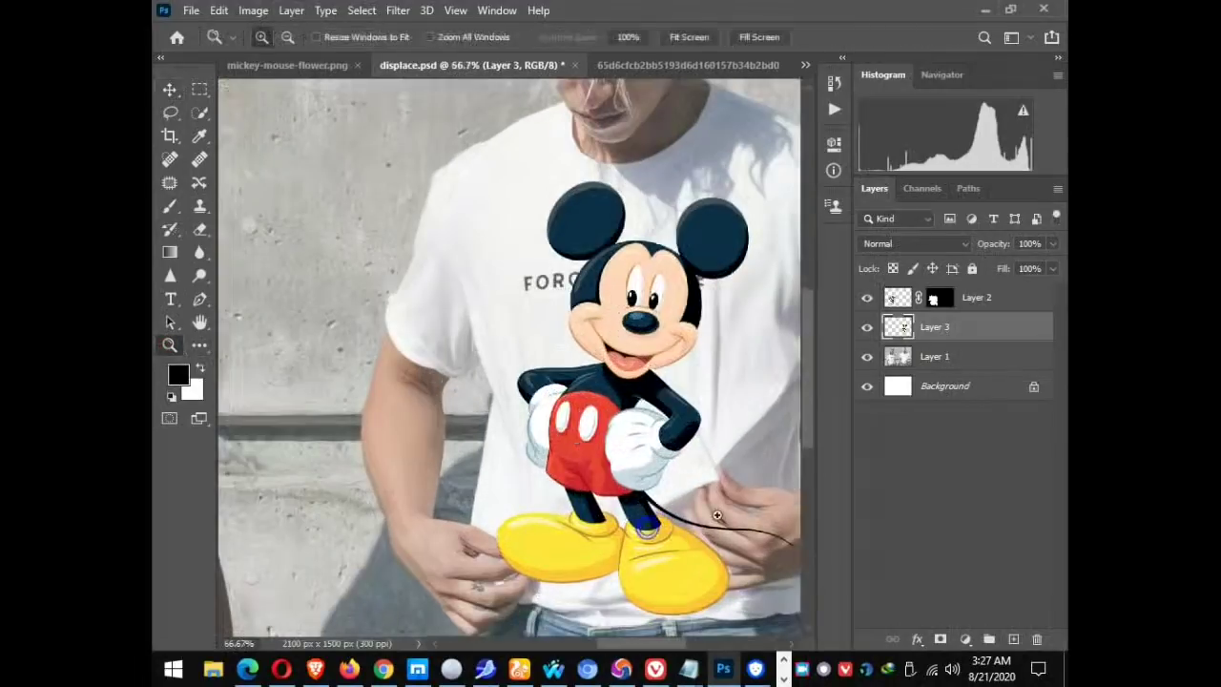
{"action": "left_click_drag", "start_coordinate": [718, 515], "coordinate": [593, 491]}
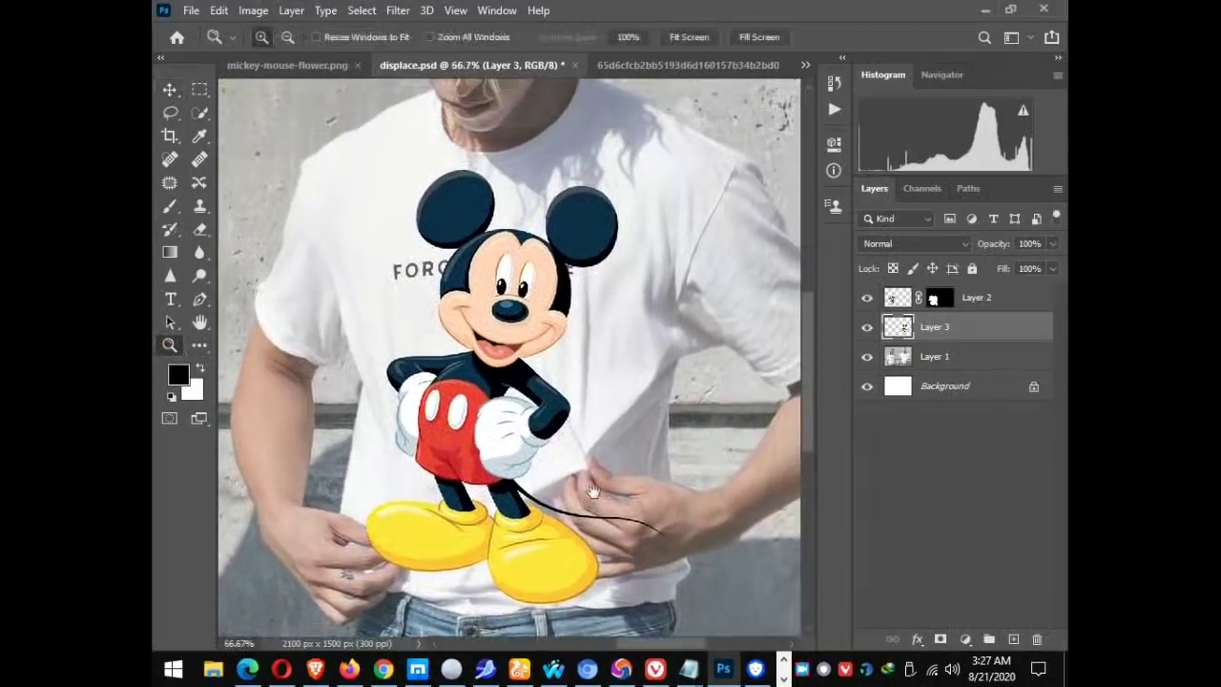
{"action": "mouse_move", "coordinate": [593, 491]}
{"action": "left_mouse_down"}
{"action": "mouse_move", "coordinate": [637, 465]}
{"action": "mouse_move", "coordinate": [639, 518]}
{"action": "left_mouse_up"}
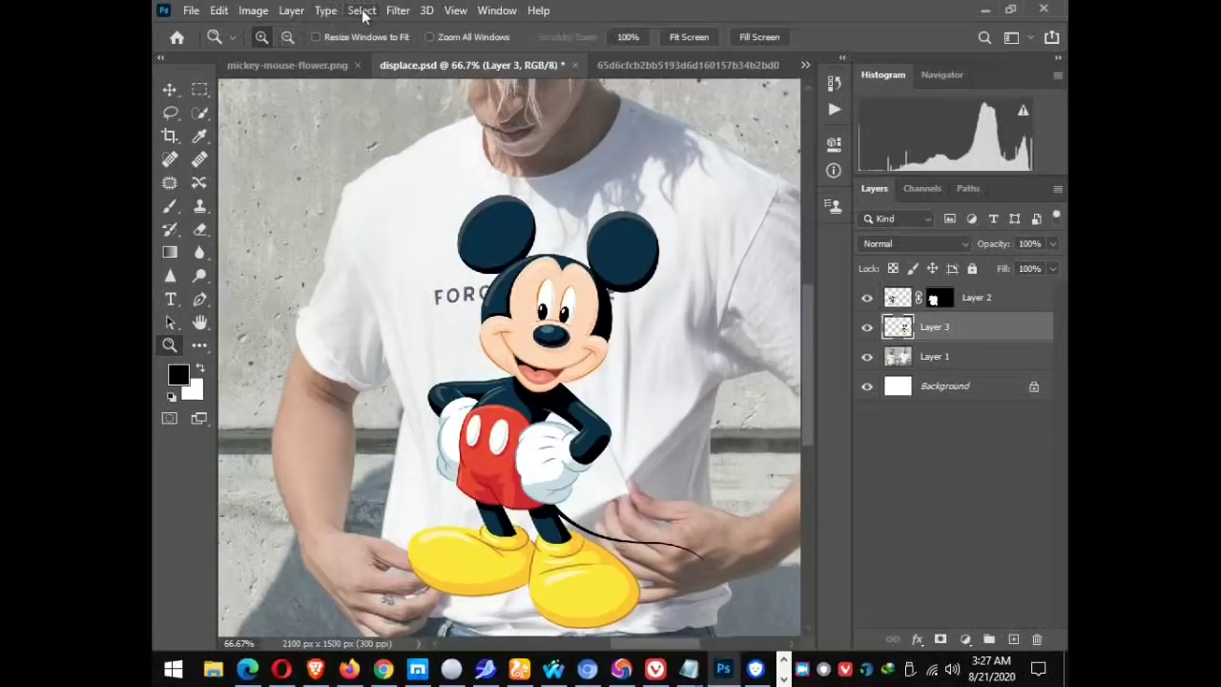
{"action": "left_click", "coordinate": [398, 10]}
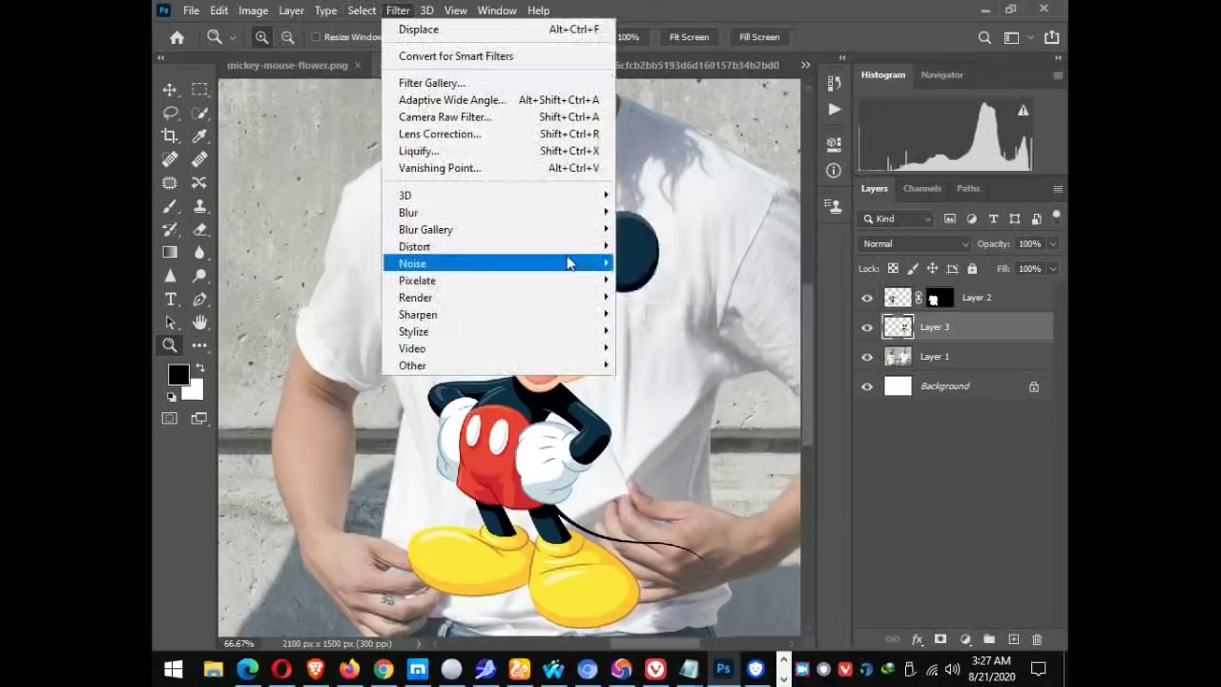
Apply the Displace filter to Layer 3, using displace.psd from Documents as the map.
{"action": "mouse_move", "coordinate": [415, 246]}
{"action": "left_click", "coordinate": [647, 244]}
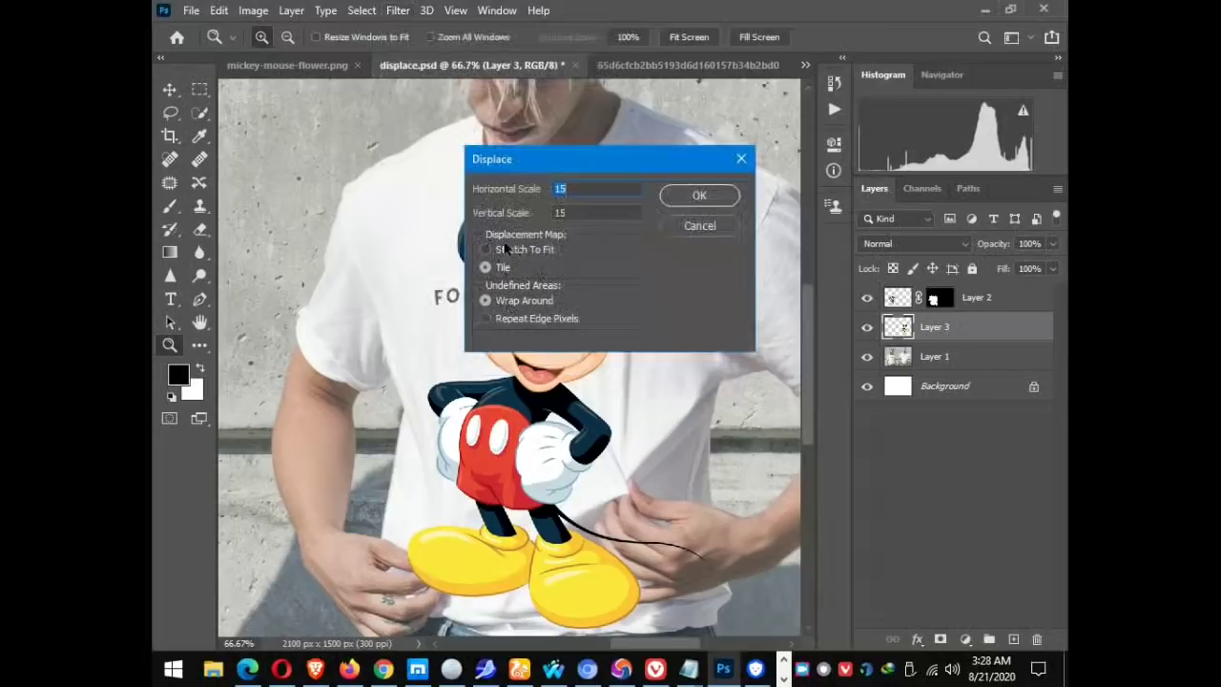
{"action": "left_click", "coordinate": [697, 196]}
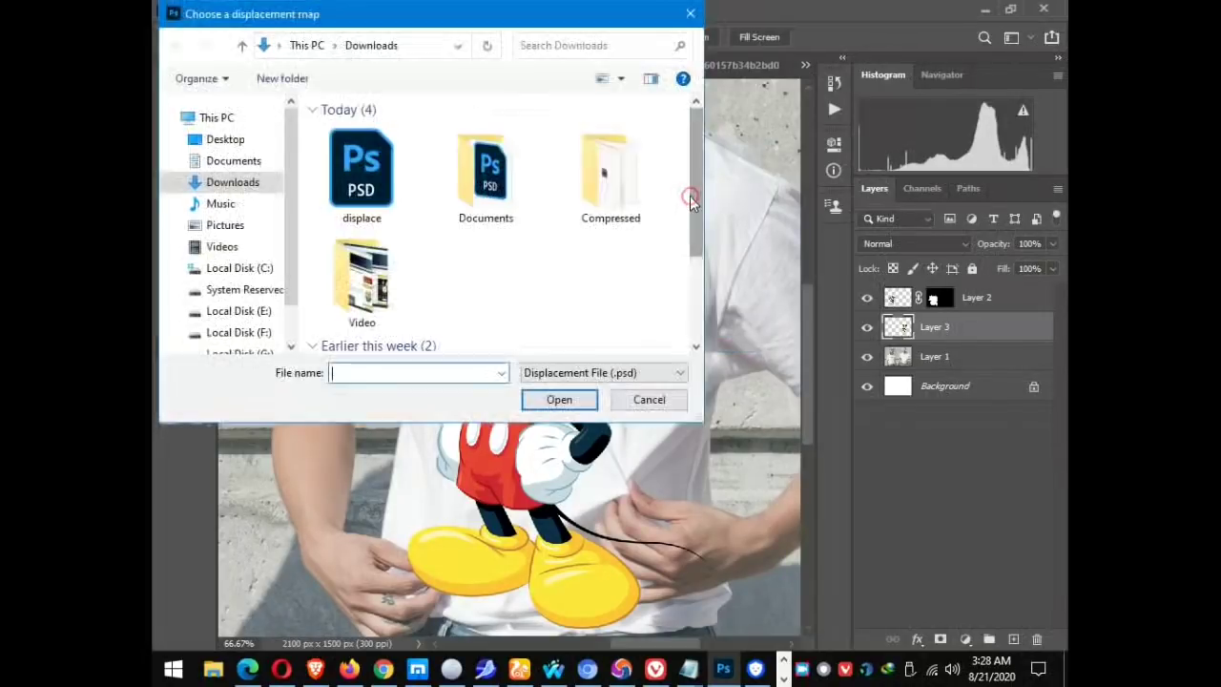
{"action": "double_click", "coordinate": [491, 202]}
{"action": "left_click", "coordinate": [370, 173]}
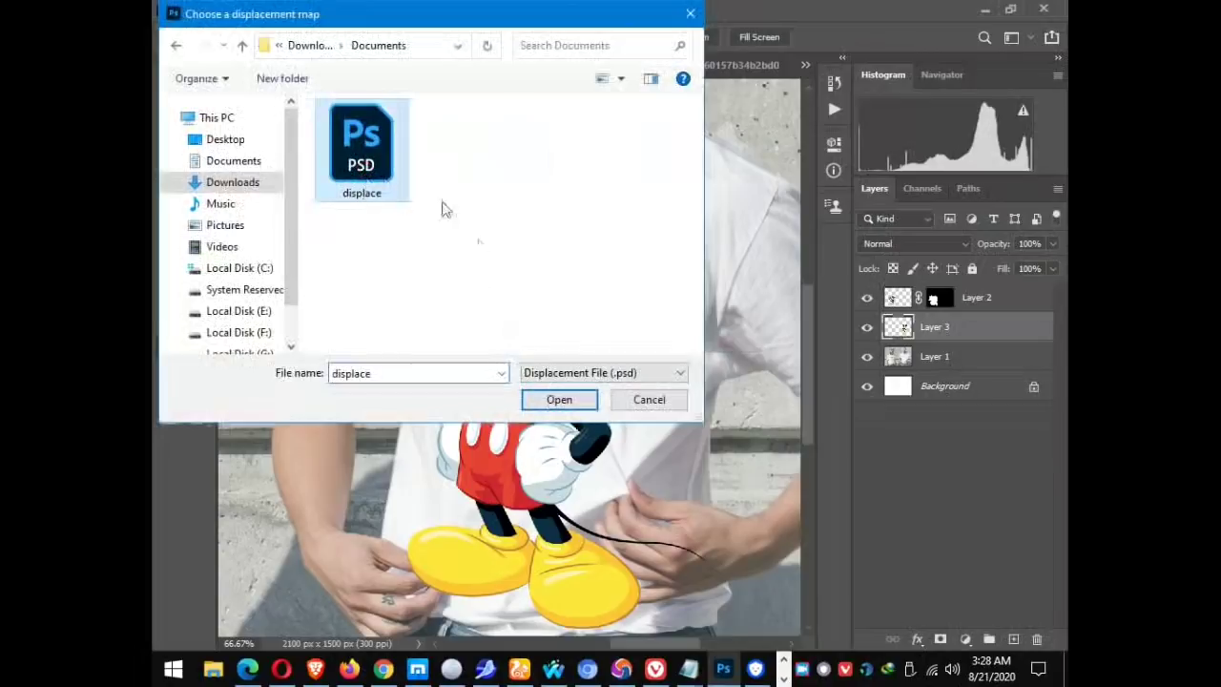
{"action": "left_click", "coordinate": [582, 401]}
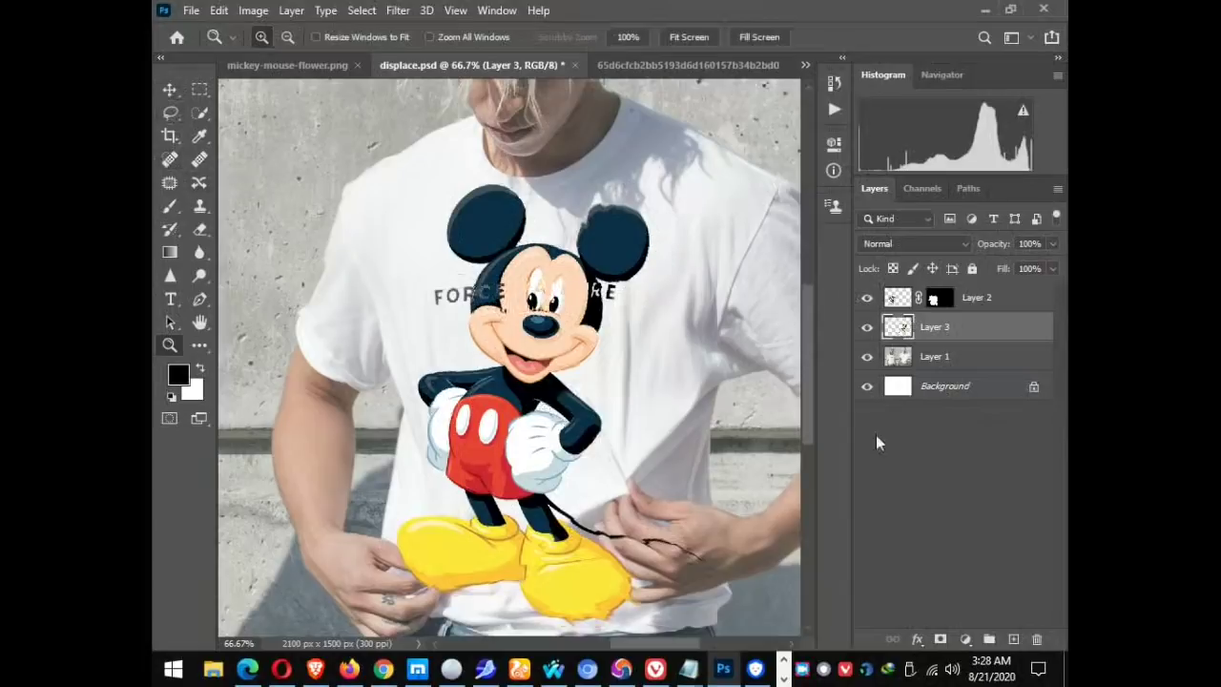
Set Layer 3's blend mode to Multiply and switch to the Move tool.
{"action": "left_click", "coordinate": [953, 248]}
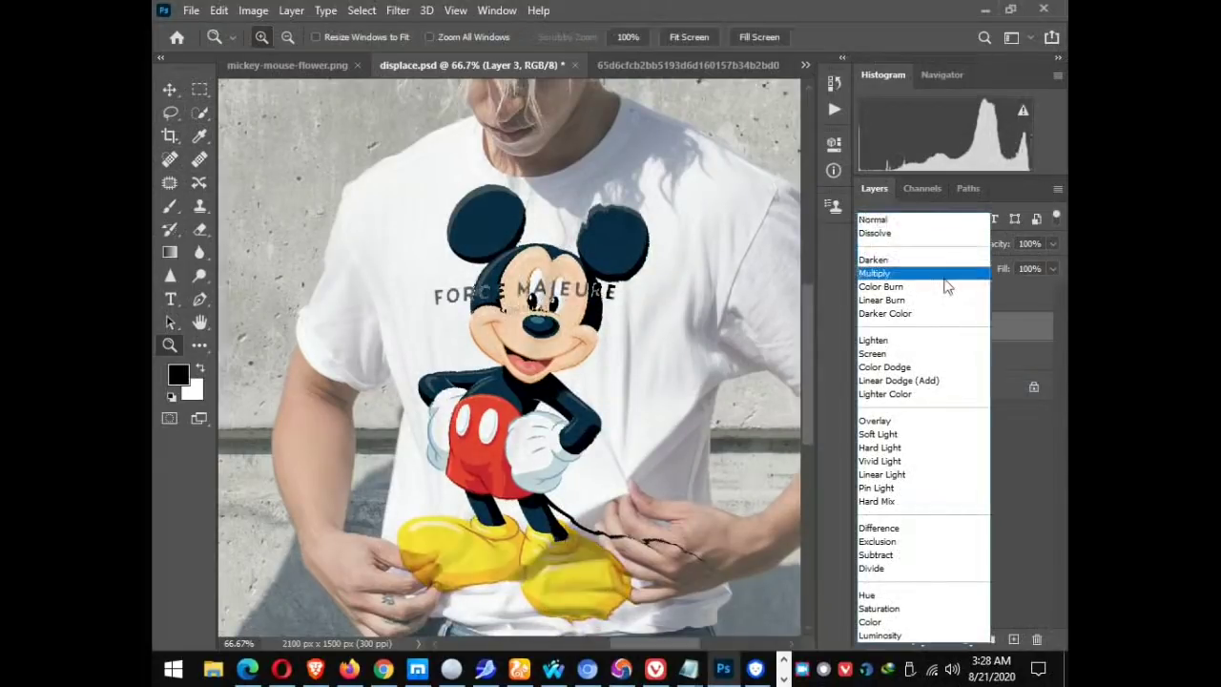
{"action": "left_click", "coordinate": [944, 277]}
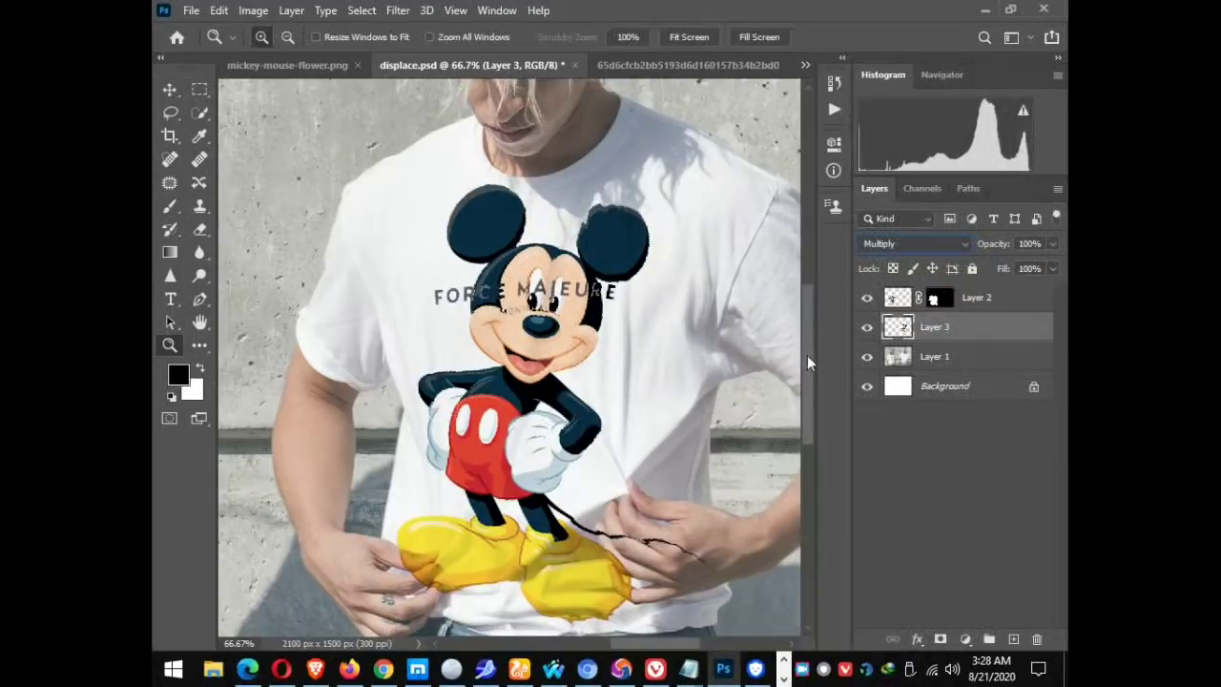
{"action": "mouse_move", "coordinate": [807, 355]}
{"action": "left_mouse_down"}
{"action": "mouse_move", "coordinate": [808, 405]}
{"action": "mouse_move", "coordinate": [813, 350]}
{"action": "left_mouse_up"}
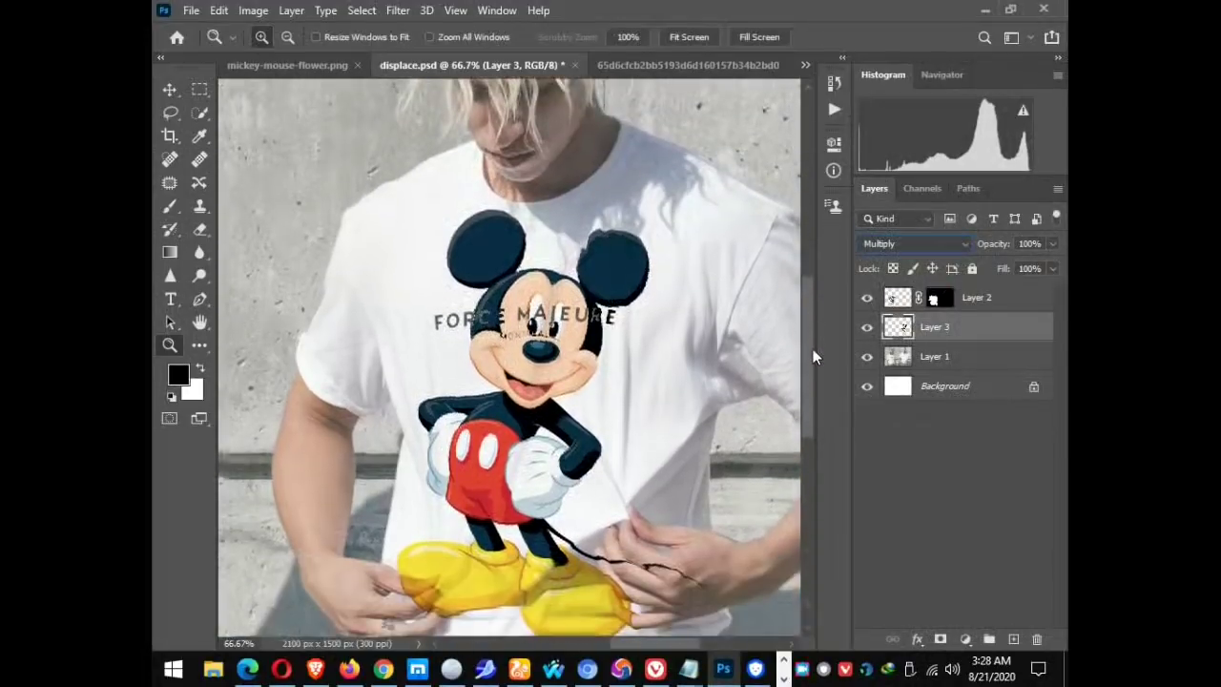
{"action": "left_click", "coordinate": [170, 90]}
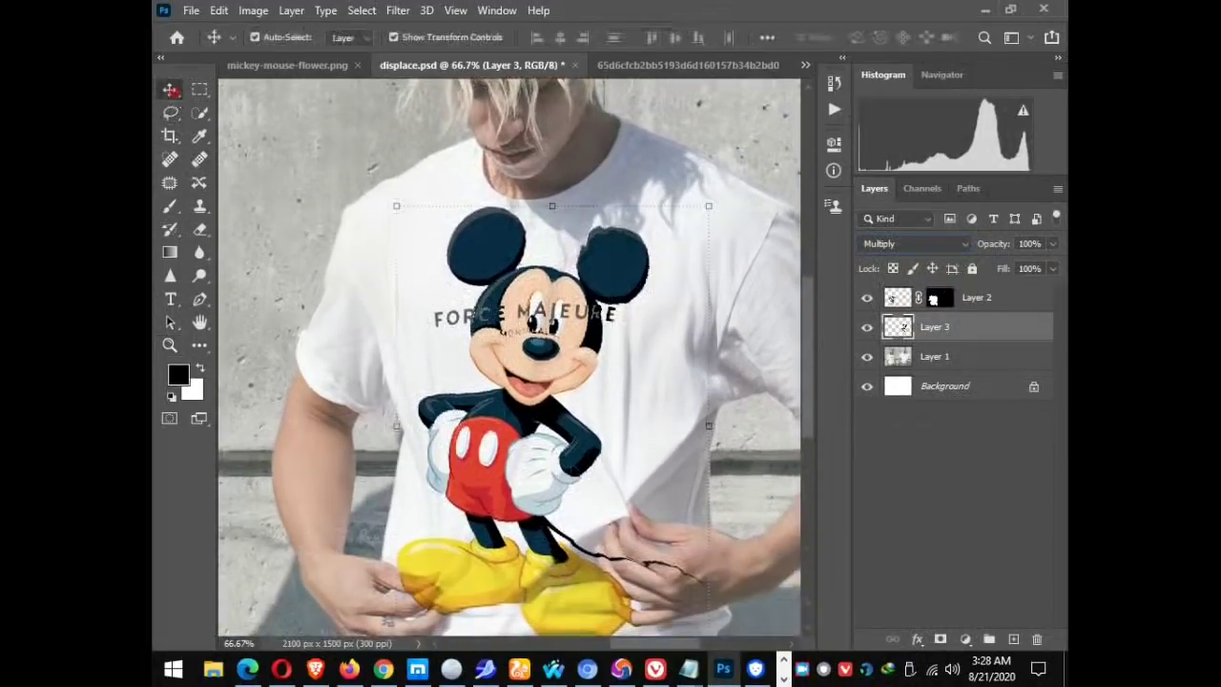
{"action": "scroll", "coordinate": [645, 568], "scroll_direction": "down", "scroll_amount": 3}
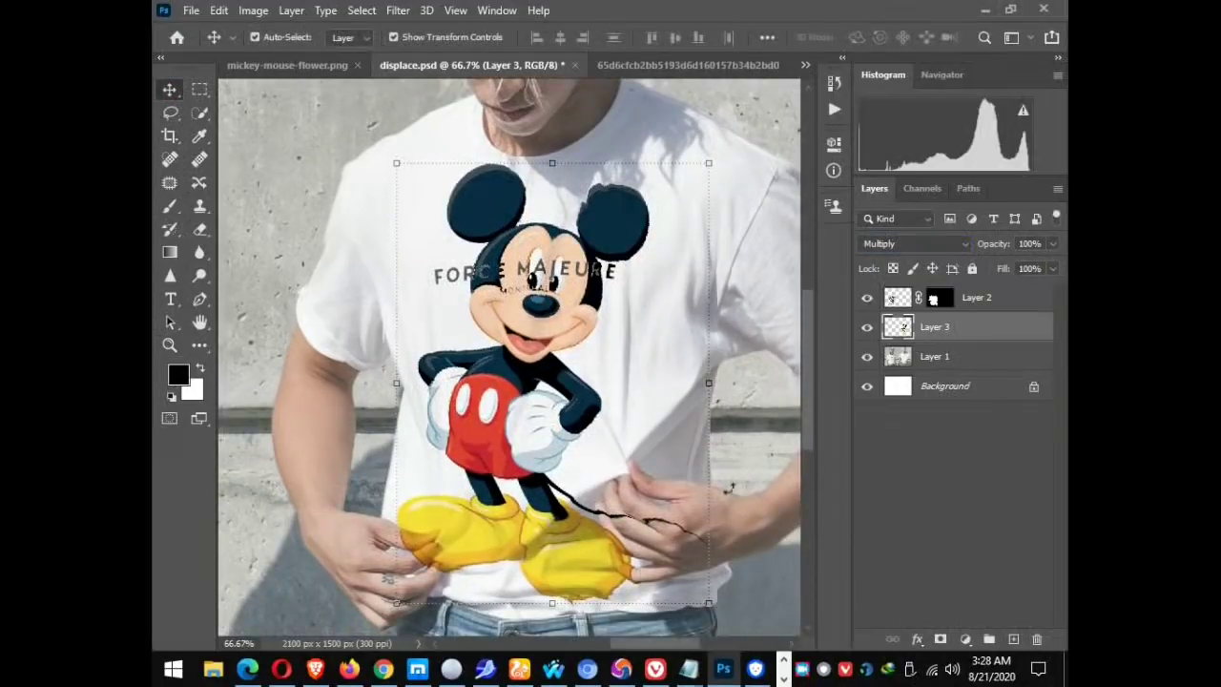
{"action": "scroll", "coordinate": [725, 491], "scroll_direction": "down", "scroll_amount": 2}
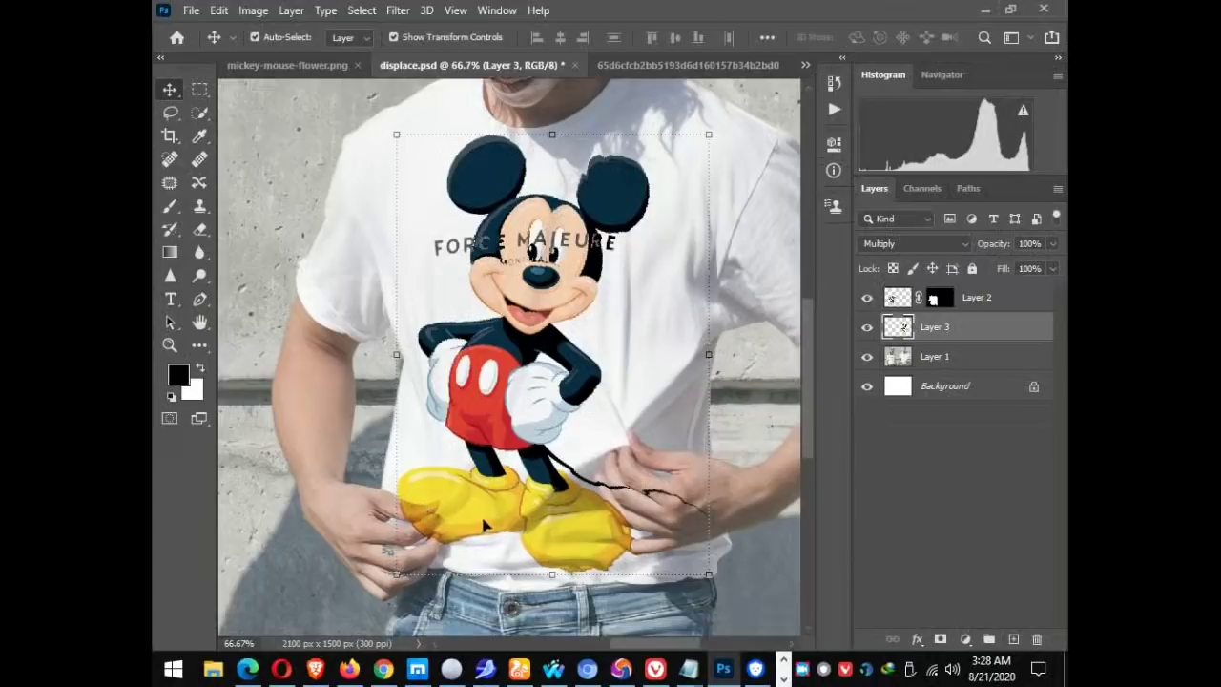
{"action": "scroll", "coordinate": [649, 404], "scroll_direction": "up", "scroll_amount": 2}
{"action": "scroll", "coordinate": [649, 400], "scroll_direction": "up", "scroll_amount": 2}
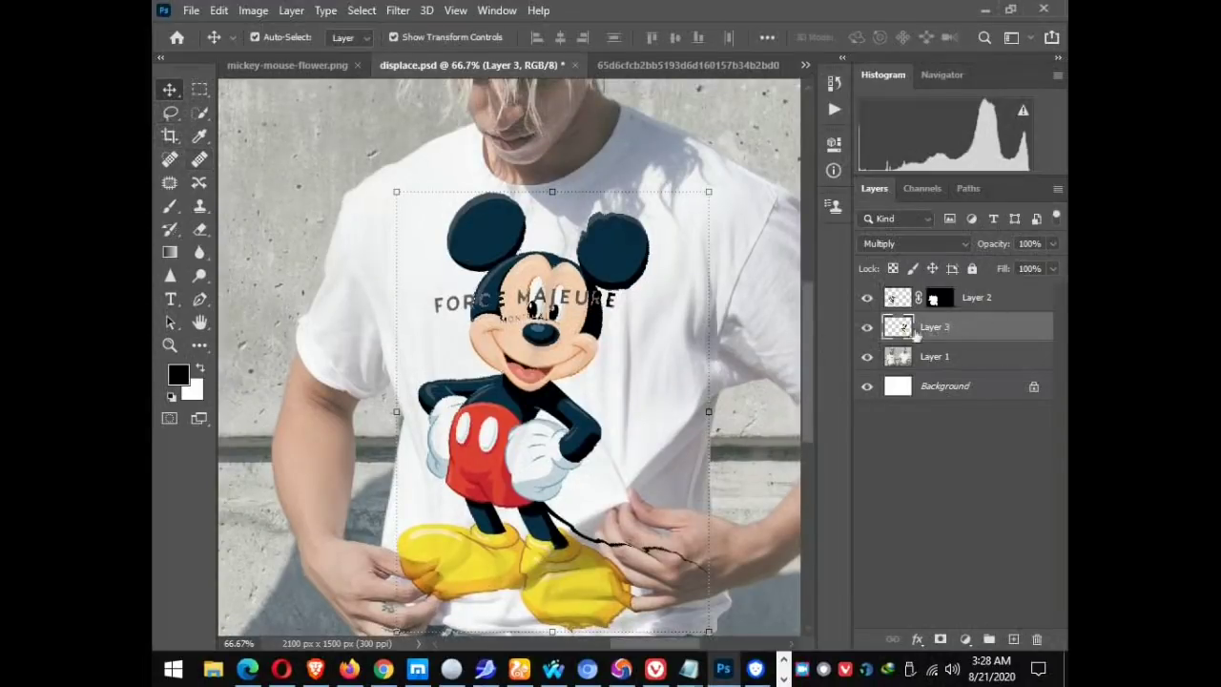
Toggle Layer 3's visibility to compare the shirt, leaving Mickey hidden.
{"action": "left_click", "coordinate": [867, 327]}
{"action": "left_click", "coordinate": [867, 328]}
{"action": "left_click", "coordinate": [868, 327]}
{"action": "left_click", "coordinate": [867, 327]}
{"action": "left_click", "coordinate": [868, 327]}
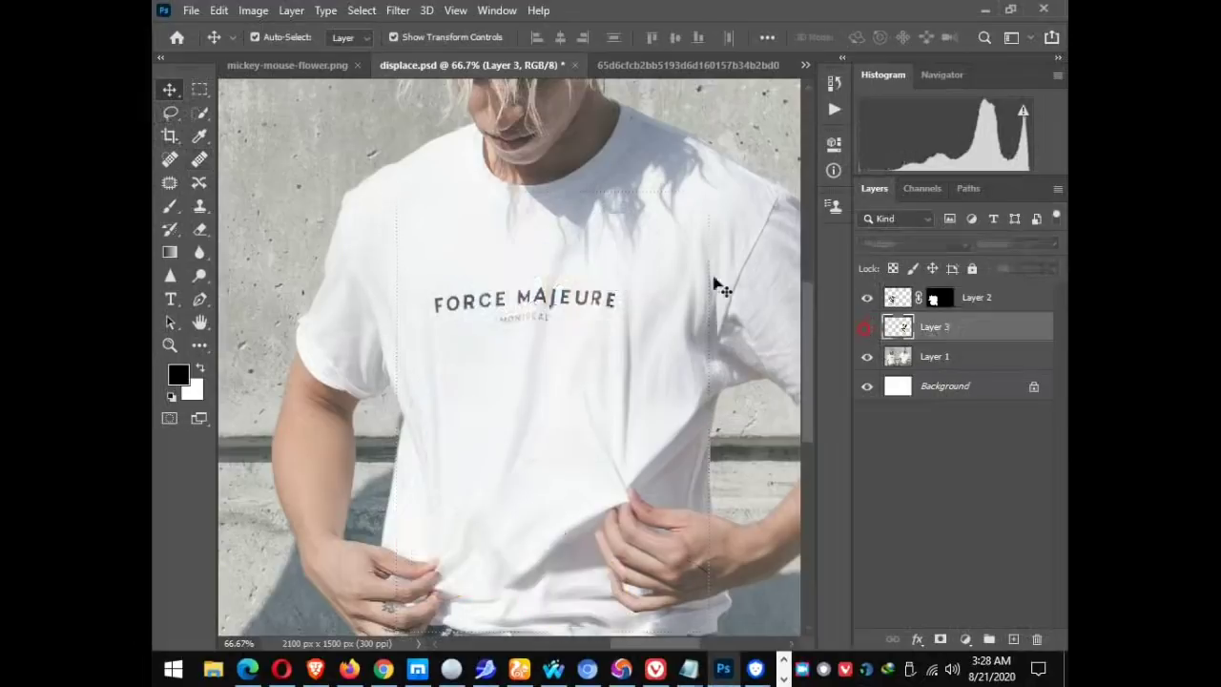
Zoom out to 50% and make Layer 1 active with Quick Selection ready.
{"action": "key", "text": "z"}
{"action": "left_click", "coordinate": [477, 356], "text": "alt"}
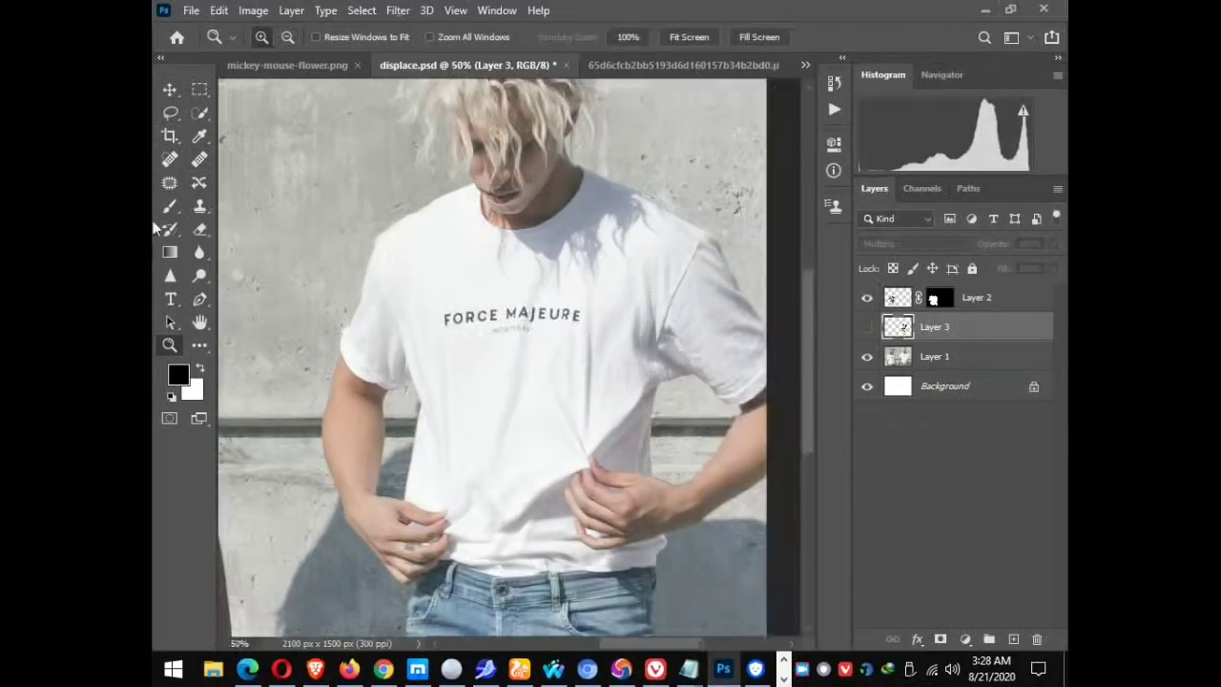
{"action": "key", "text": "w"}
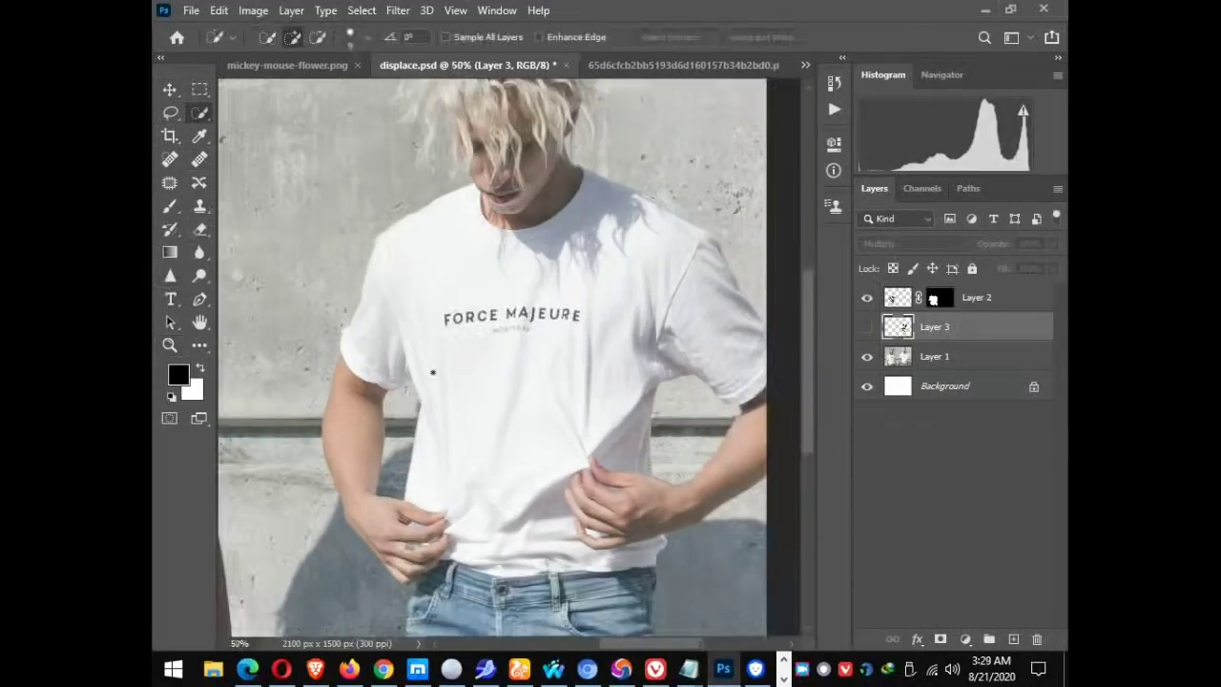
{"action": "left_click", "coordinate": [930, 356]}
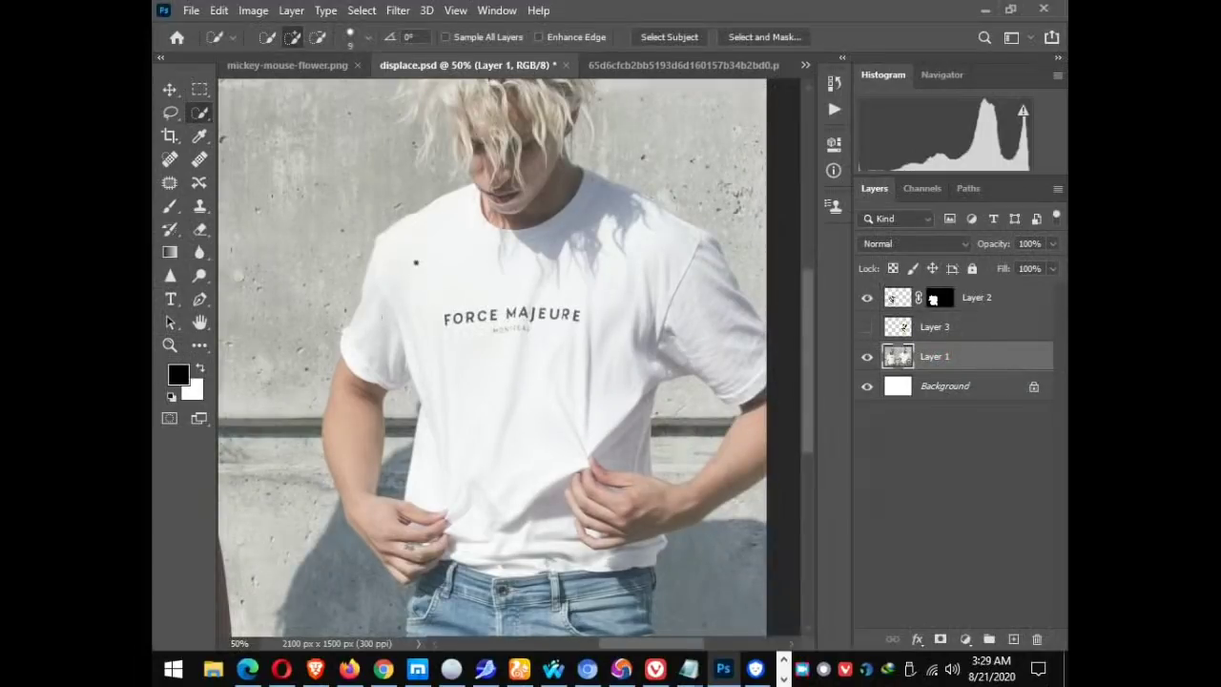
Paint a quick selection over the shirt from shoulders and sleeve down to the hem.
{"action": "mouse_move", "coordinate": [445, 256]}
{"action": "left_mouse_down"}
{"action": "mouse_move", "coordinate": [497, 292]}
{"action": "mouse_move", "coordinate": [590, 207]}
{"action": "left_mouse_up"}
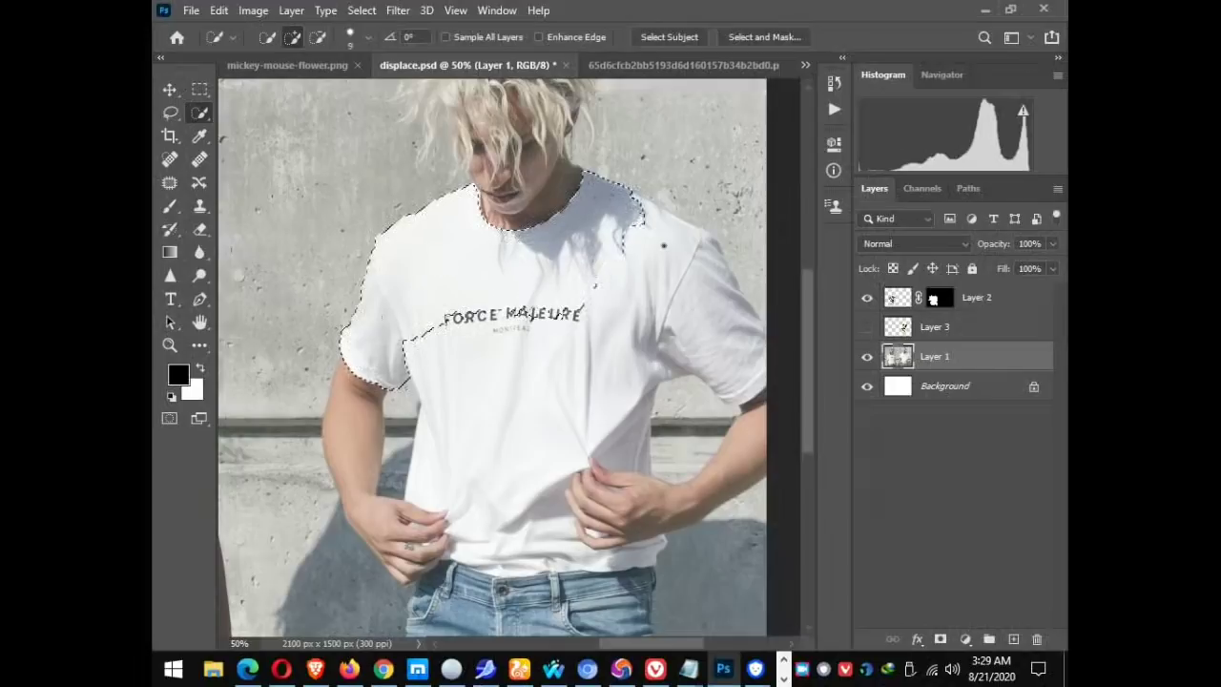
{"action": "left_click_drag", "start_coordinate": [664, 245], "coordinate": [712, 307]}
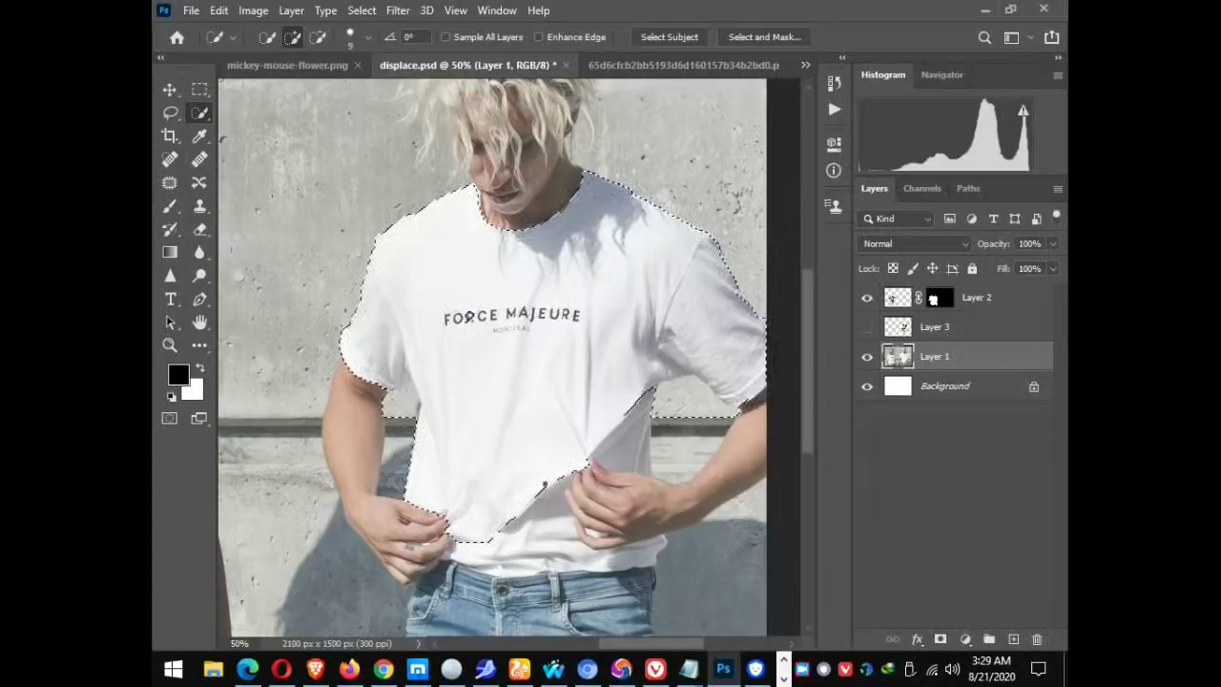
{"action": "left_click_drag", "start_coordinate": [545, 484], "coordinate": [554, 533]}
{"action": "left_click_drag", "start_coordinate": [616, 559], "coordinate": [634, 552]}
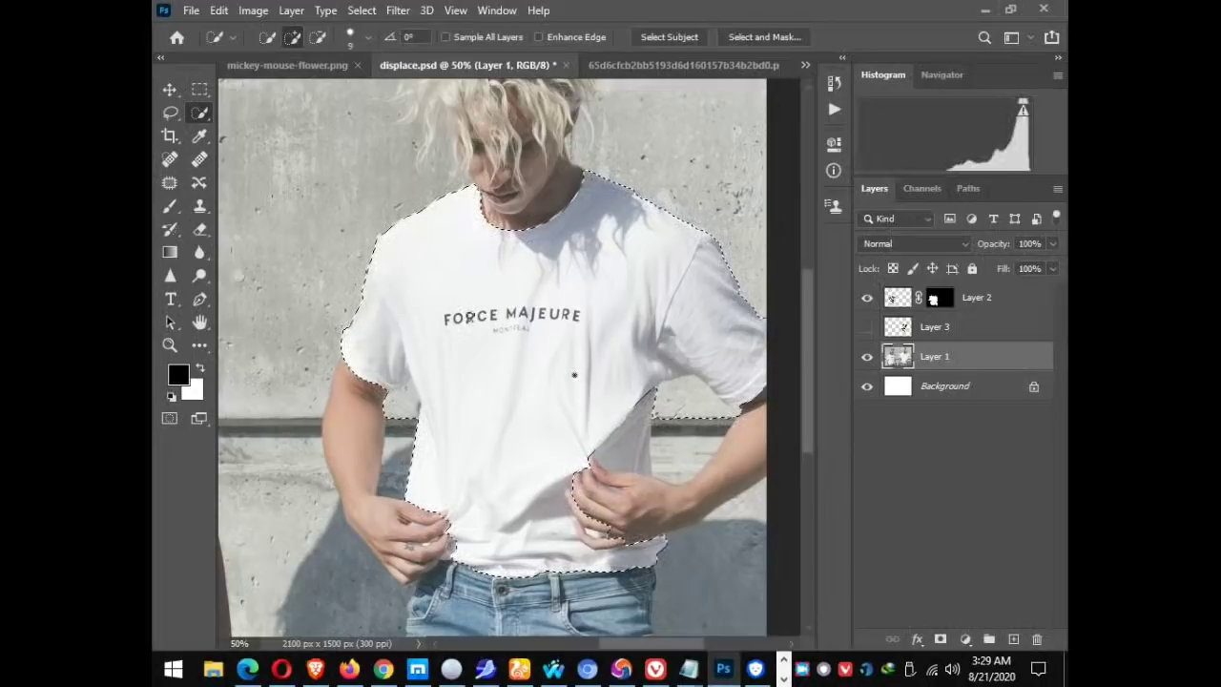
{"action": "left_click_drag", "start_coordinate": [574, 375], "coordinate": [649, 460]}
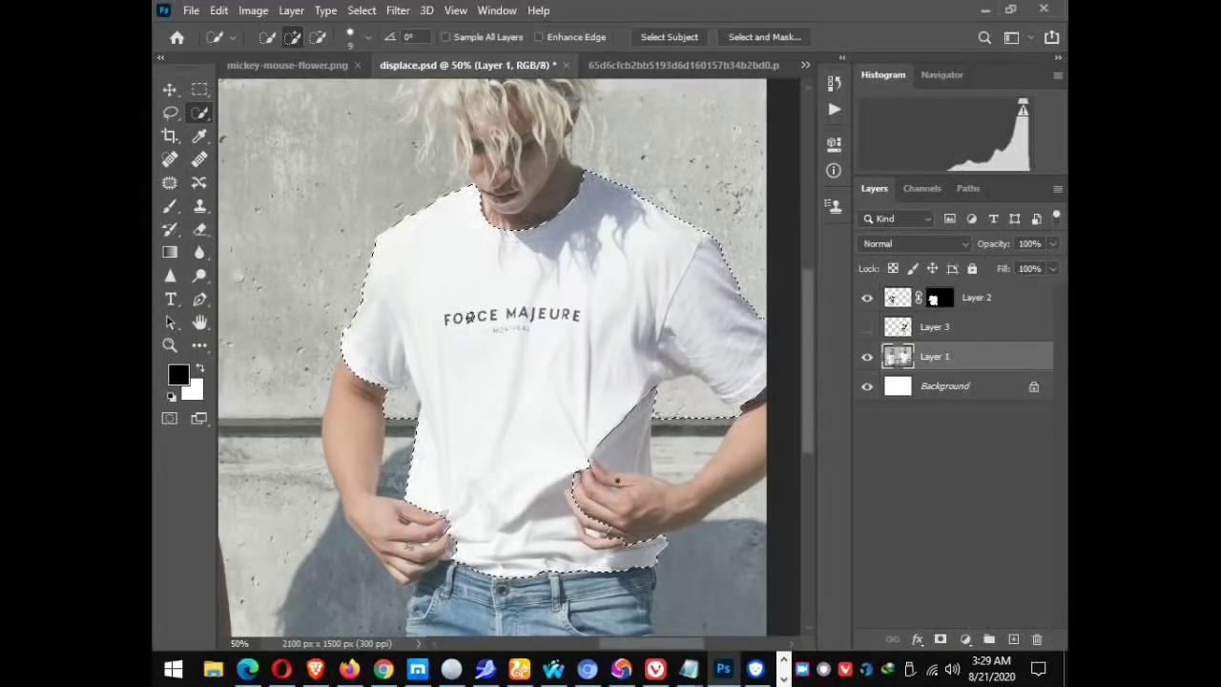
{"action": "left_click", "coordinate": [636, 405]}
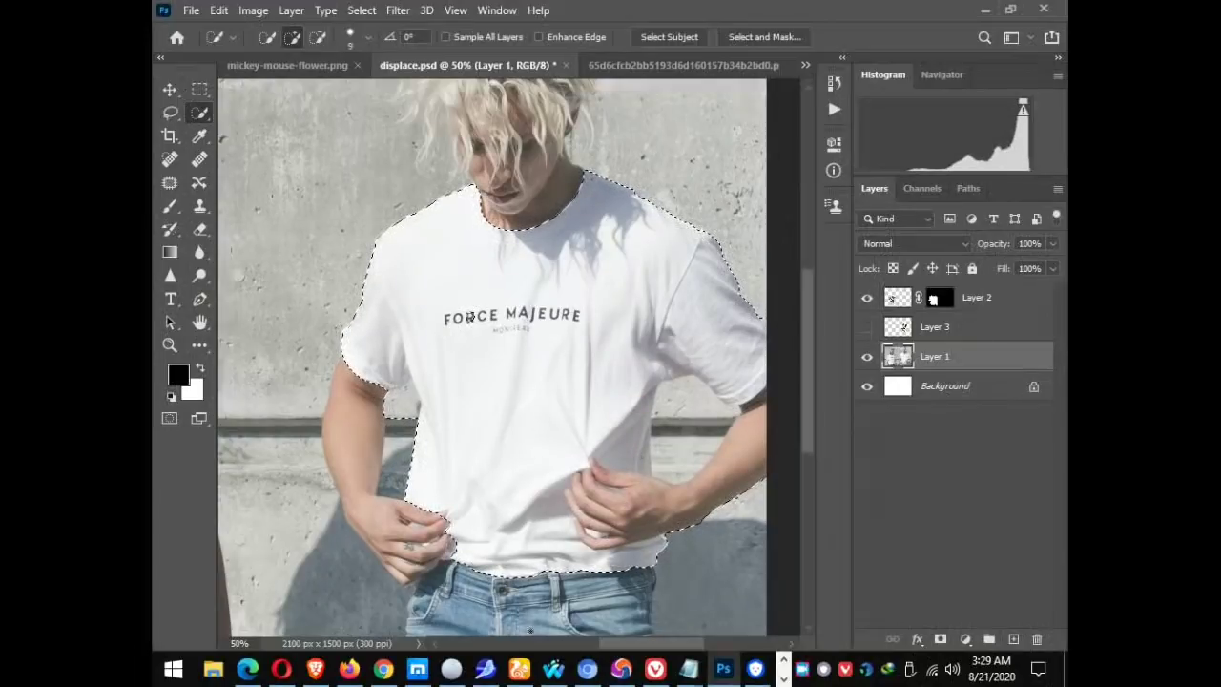
Subtract the right forearm, hand and background gap from the shirt selection.
{"action": "mouse_move", "coordinate": [626, 649]}
{"action": "left_mouse_down"}
{"action": "mouse_move", "coordinate": [662, 643]}
{"action": "mouse_move", "coordinate": [634, 645]}
{"action": "left_mouse_up"}
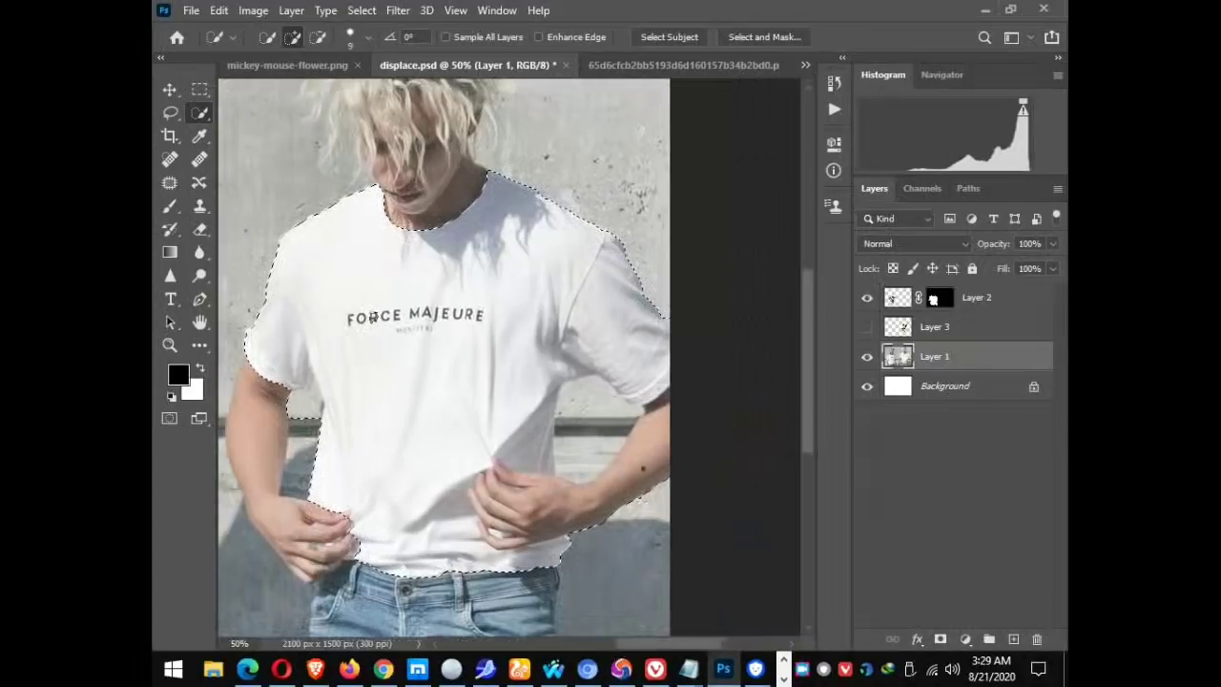
{"action": "left_click_drag", "start_coordinate": [654, 420], "coordinate": [616, 482]}
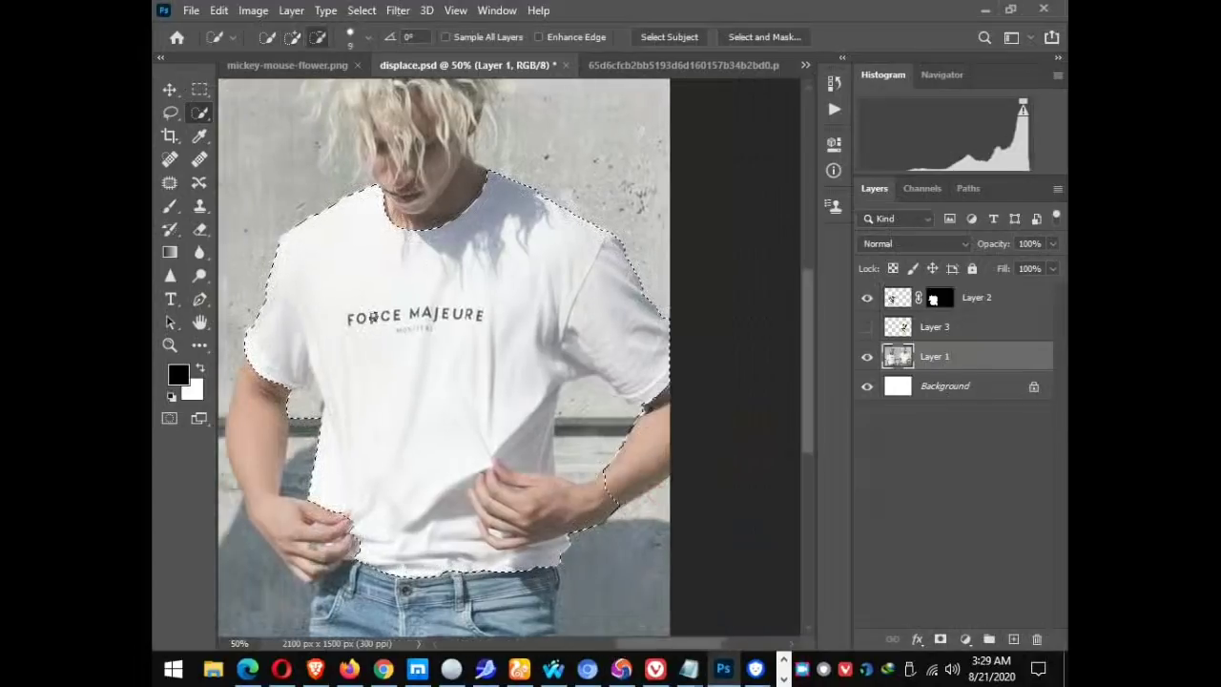
{"action": "left_click_drag", "start_coordinate": [627, 436], "coordinate": [594, 401]}
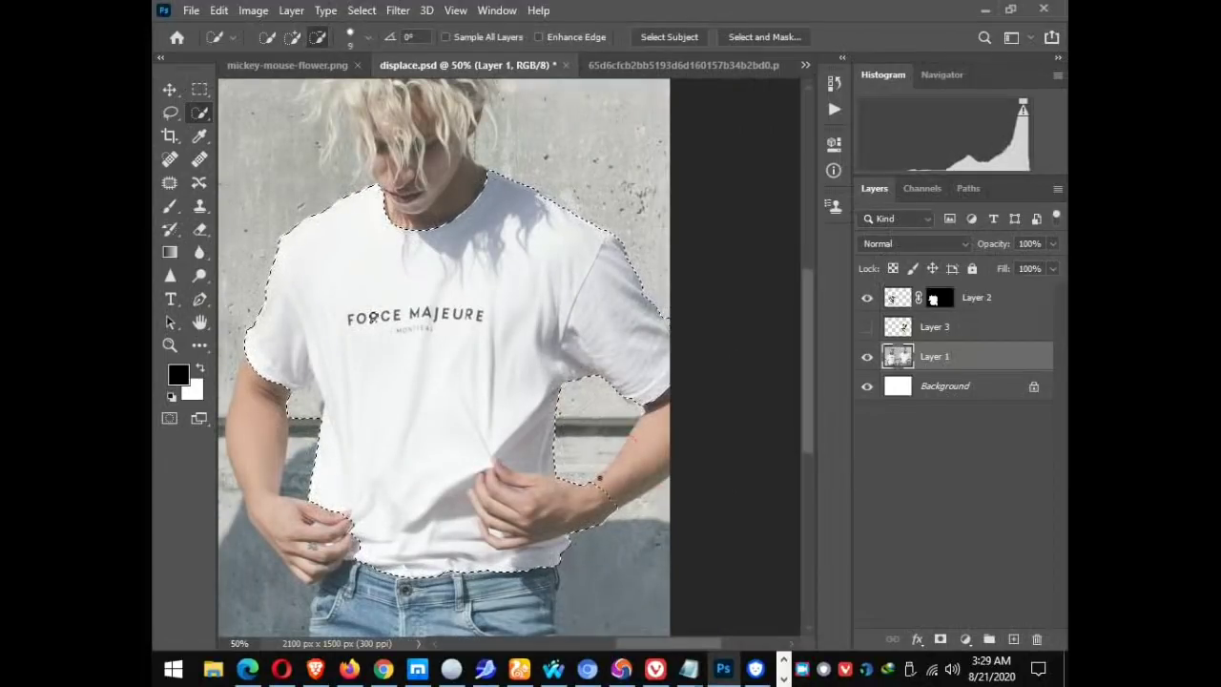
{"action": "left_click", "coordinate": [597, 490]}
{"action": "left_click_drag", "start_coordinate": [531, 493], "coordinate": [489, 535]}
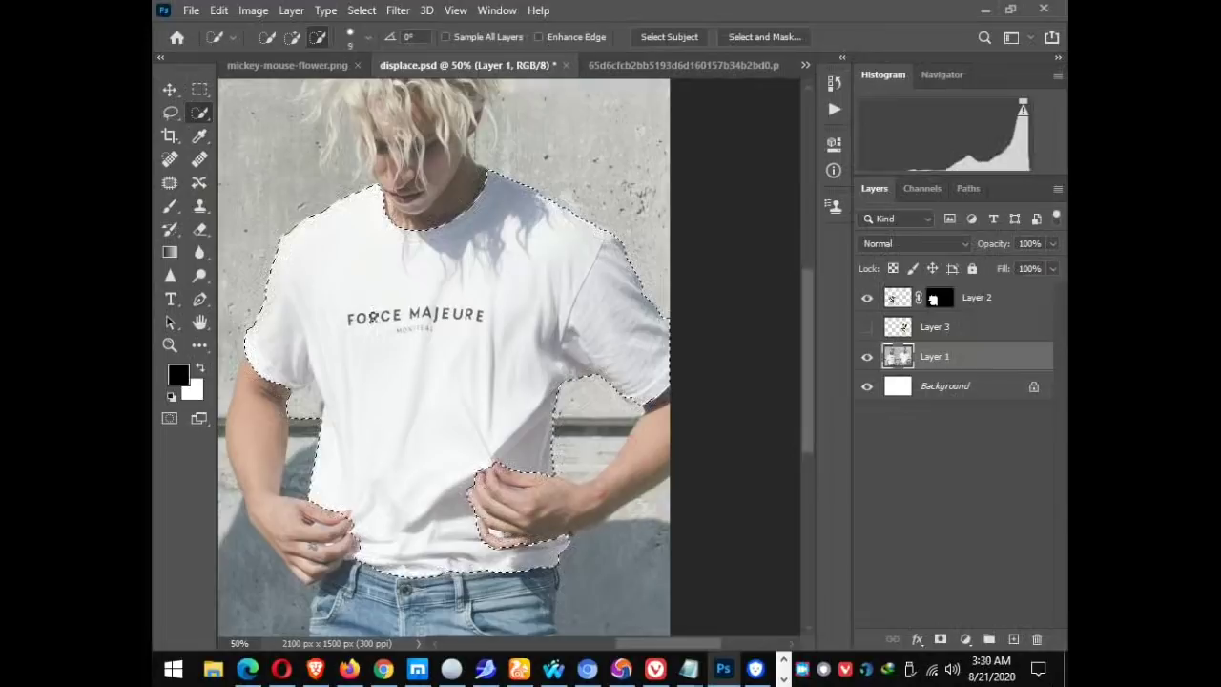
{"action": "left_click_drag", "start_coordinate": [535, 548], "coordinate": [567, 534]}
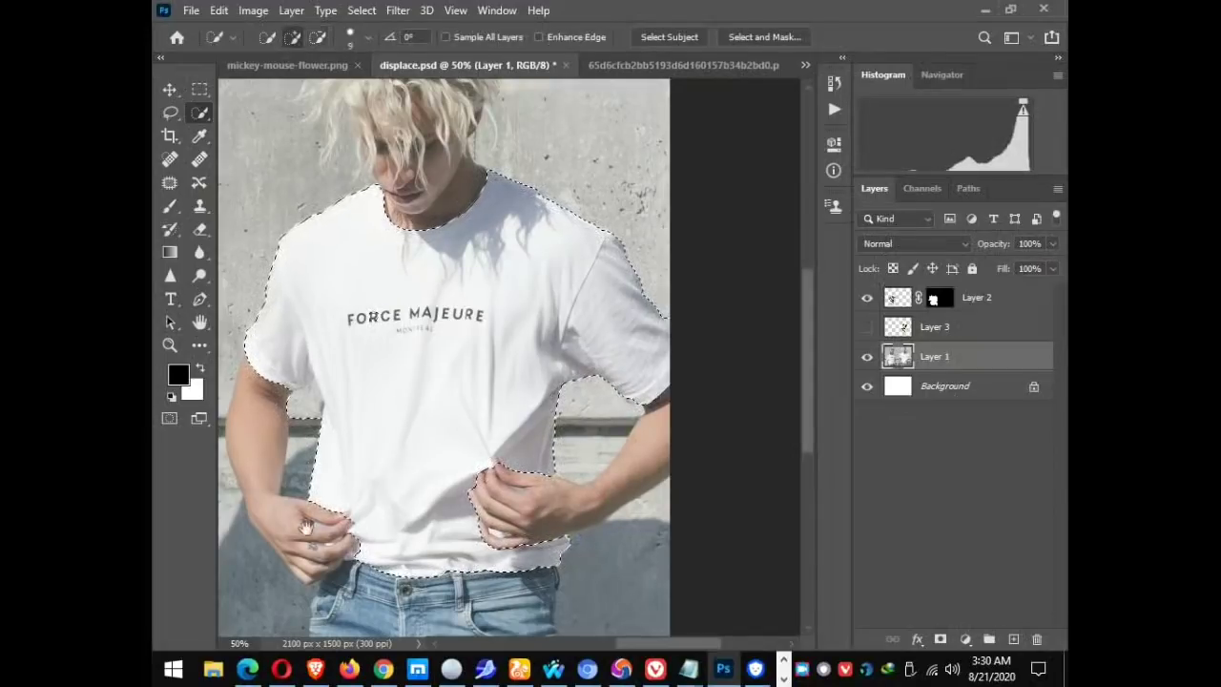
Refine the selection edge at the right hand, then show and select Layer 3.
{"action": "left_click_drag", "start_coordinate": [273, 536], "coordinate": [317, 534]}
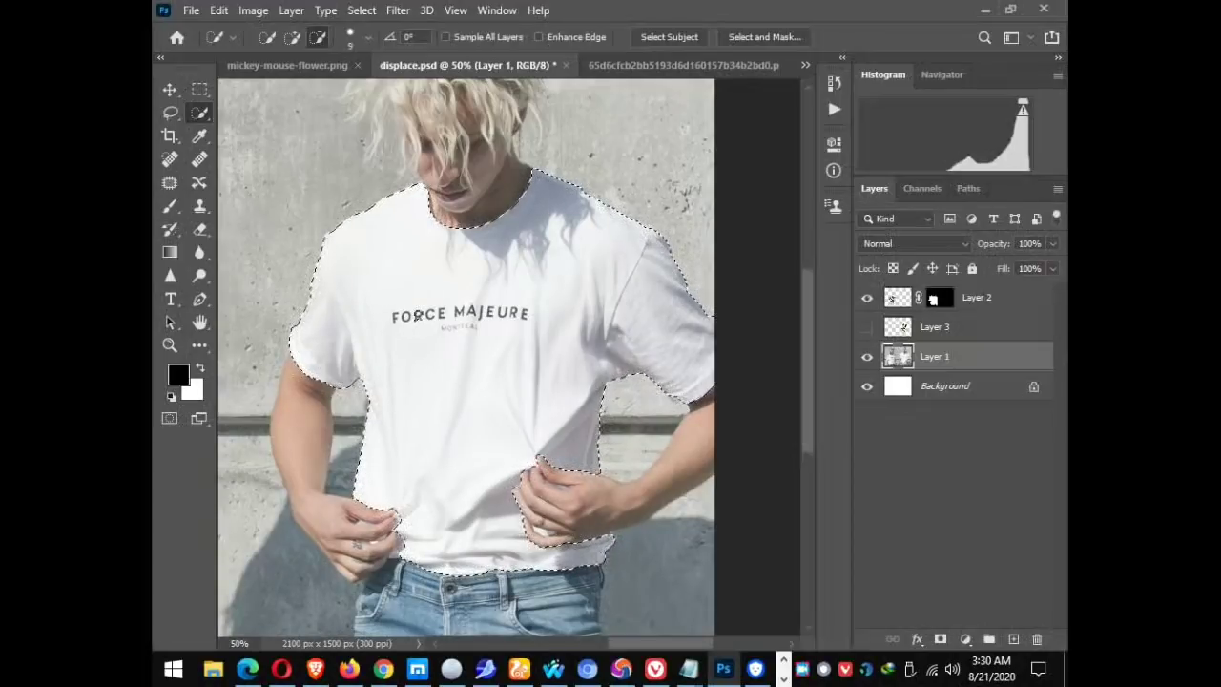
{"action": "left_click", "coordinate": [542, 537], "text": "alt"}
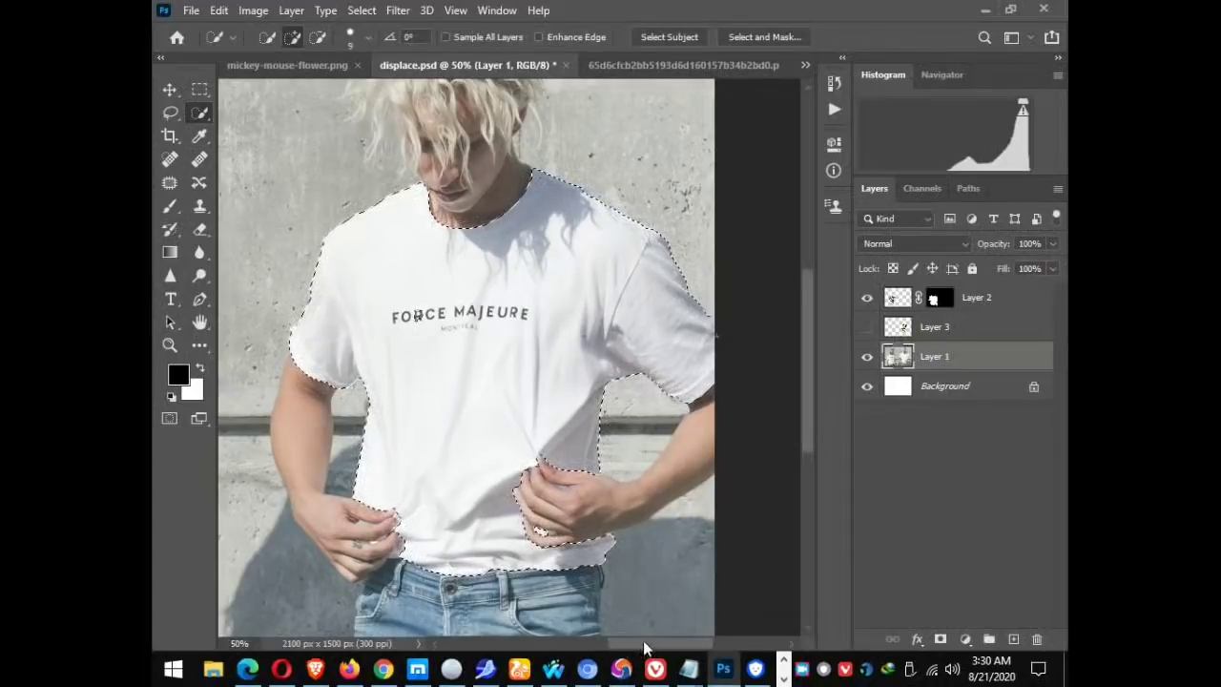
{"action": "left_click_drag", "start_coordinate": [649, 646], "coordinate": [657, 646]}
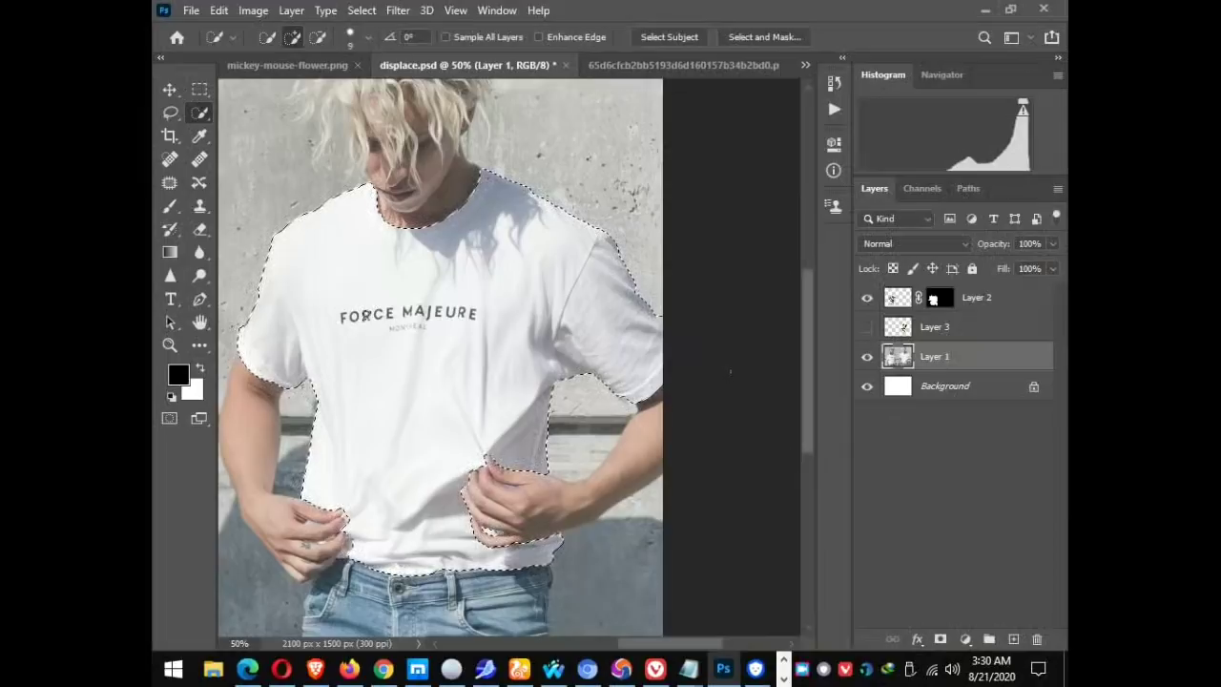
{"action": "left_click_drag", "start_coordinate": [515, 607], "coordinate": [551, 606]}
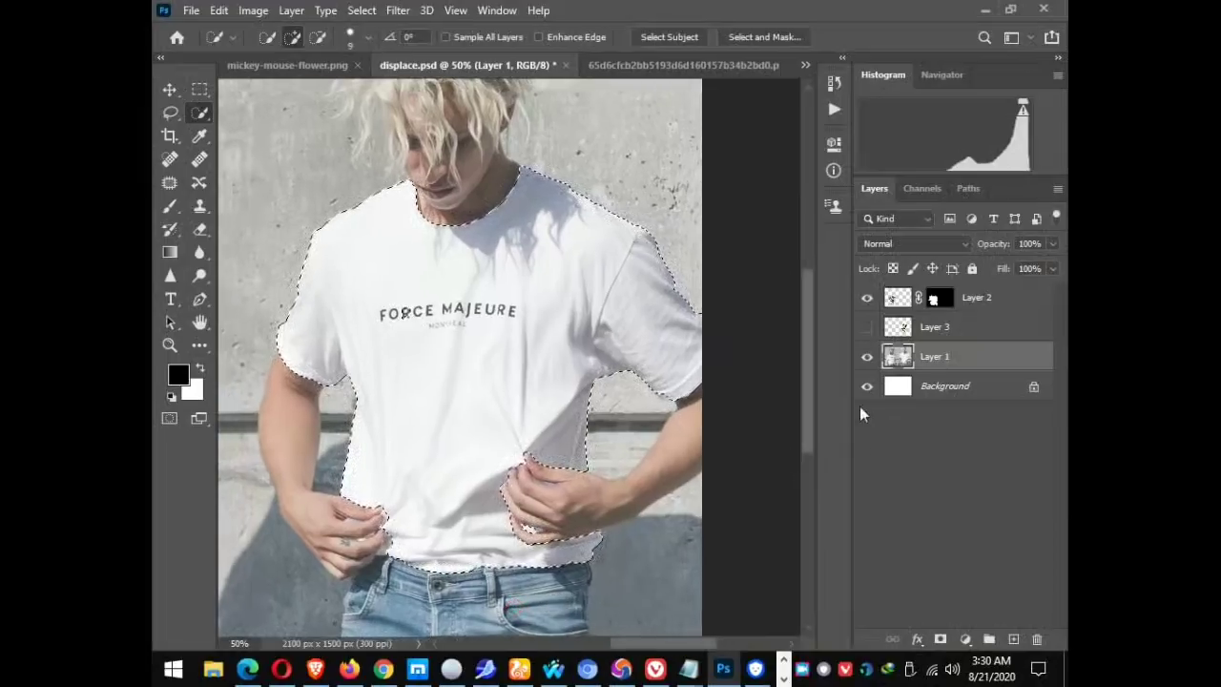
{"action": "left_click", "coordinate": [868, 327]}
{"action": "left_click", "coordinate": [943, 331]}
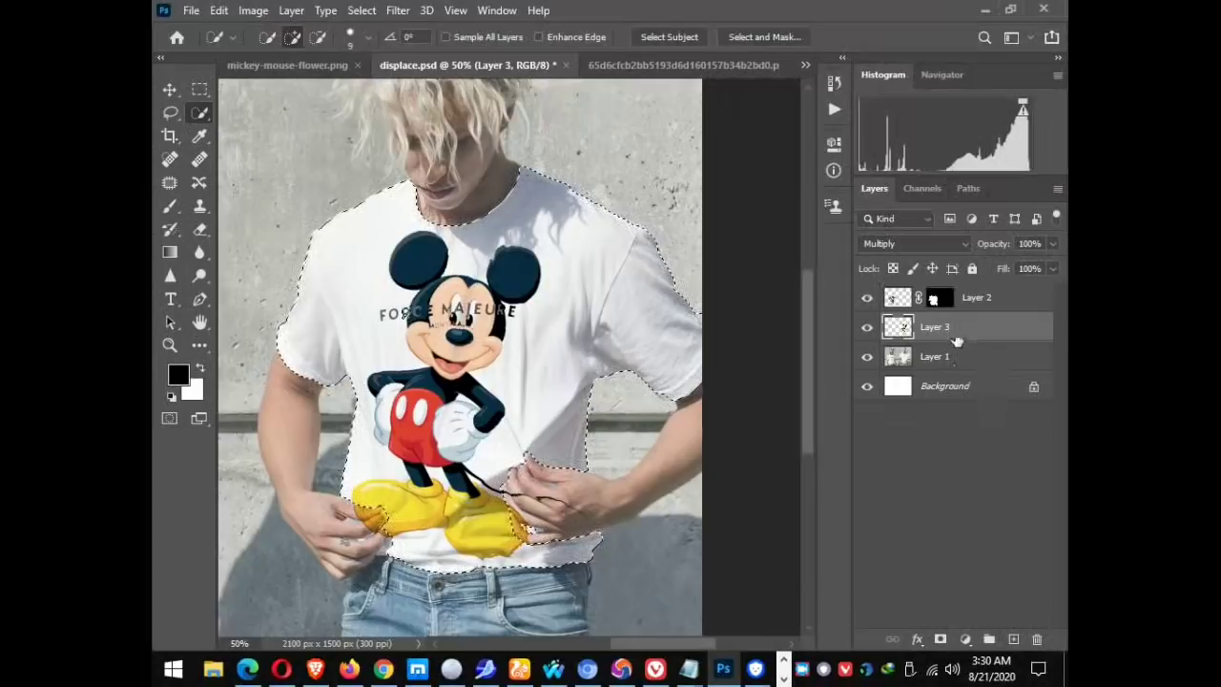
Mask Layer 3 to the shirt selection, check Mickey's feet, then fit the image on screen.
{"action": "left_click", "coordinate": [941, 640]}
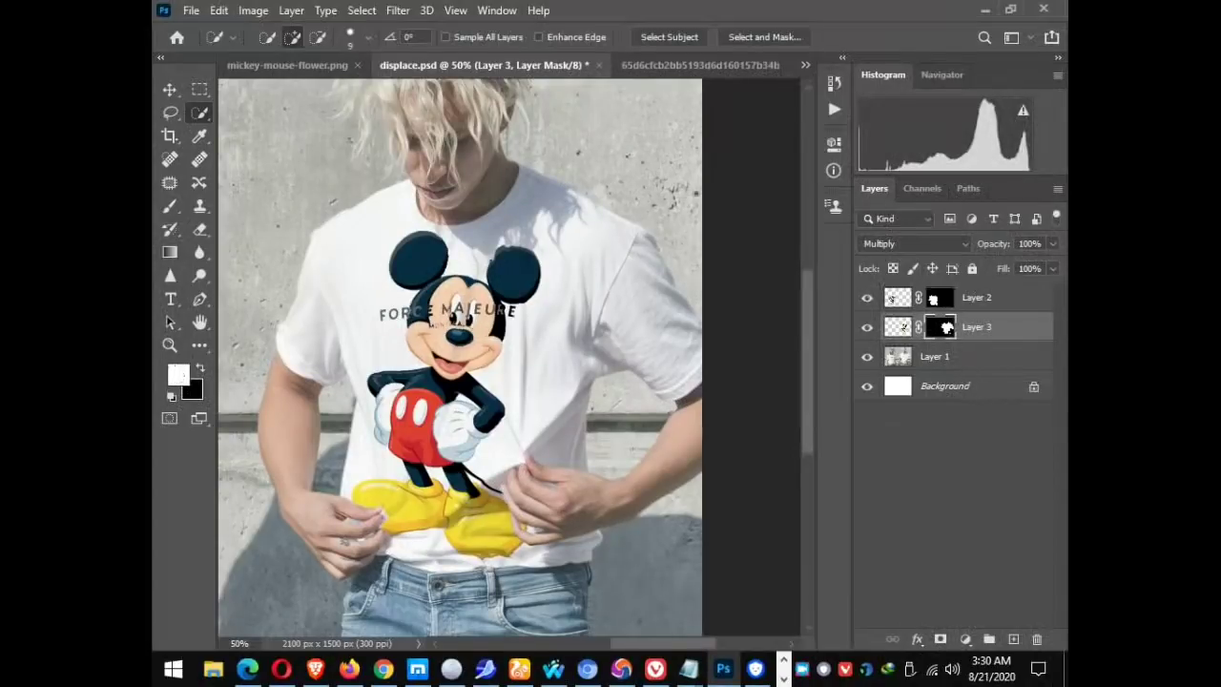
{"action": "left_click", "coordinate": [169, 345]}
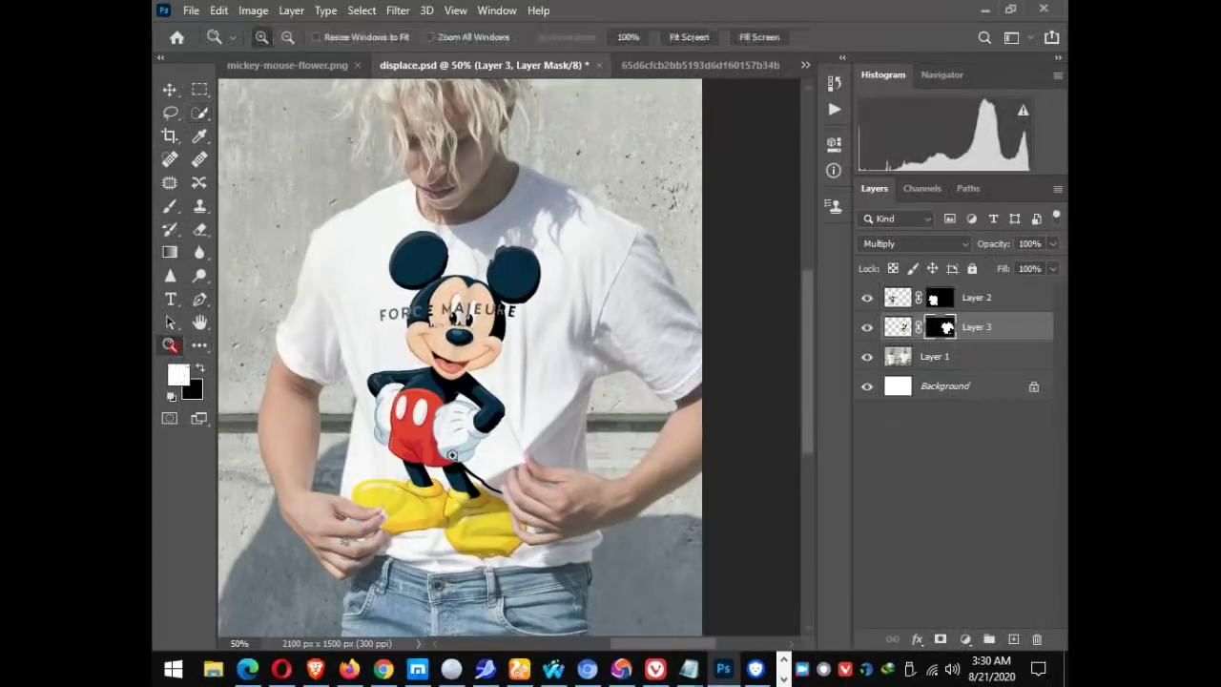
{"action": "left_click", "coordinate": [514, 487]}
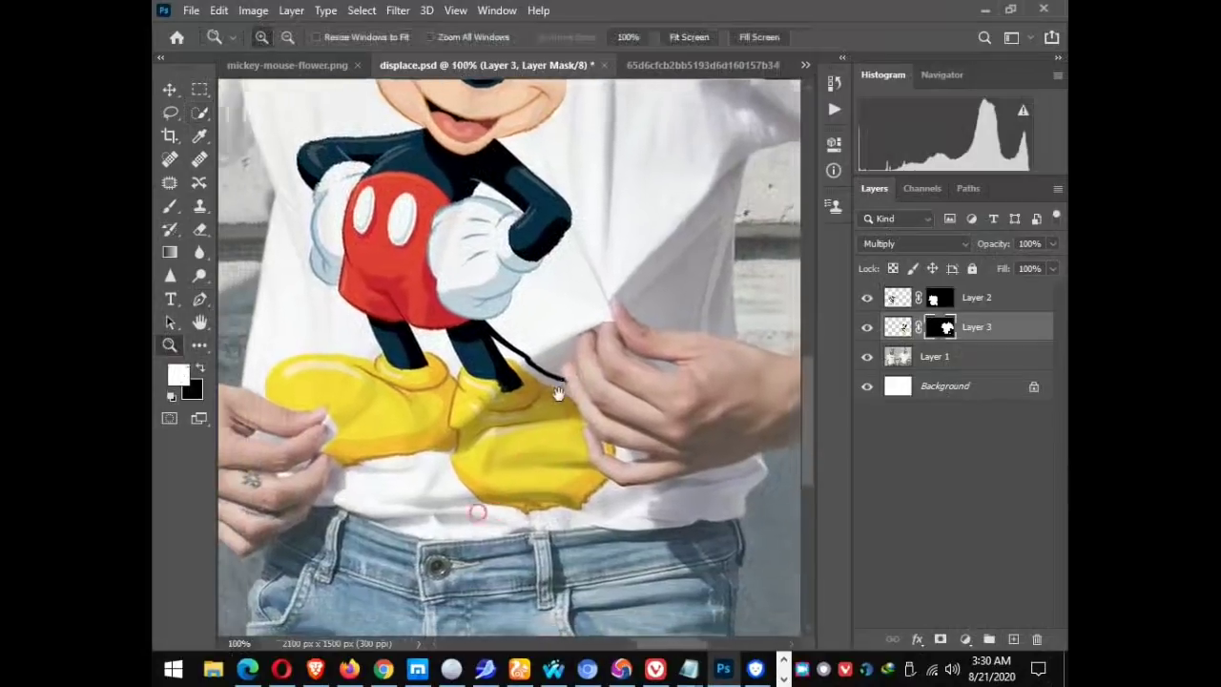
{"action": "scroll", "coordinate": [384, 395], "scroll_direction": "up", "scroll_amount": 3}
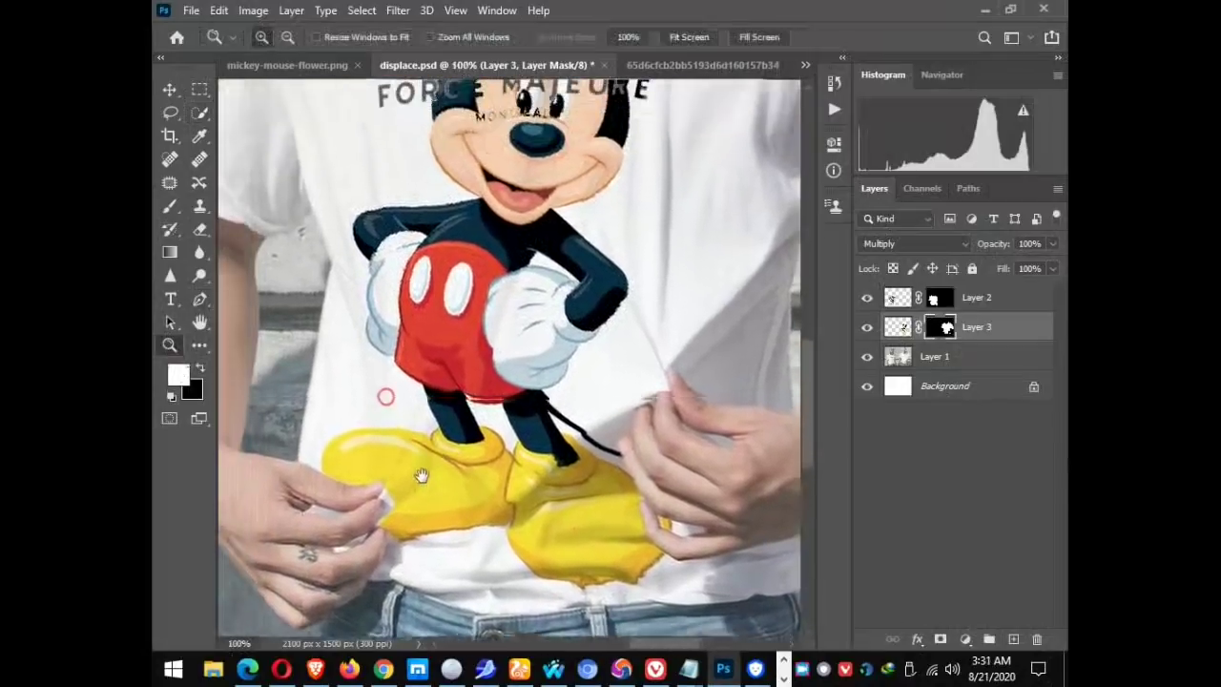
{"action": "scroll", "coordinate": [384, 395], "scroll_direction": "up", "scroll_amount": 2}
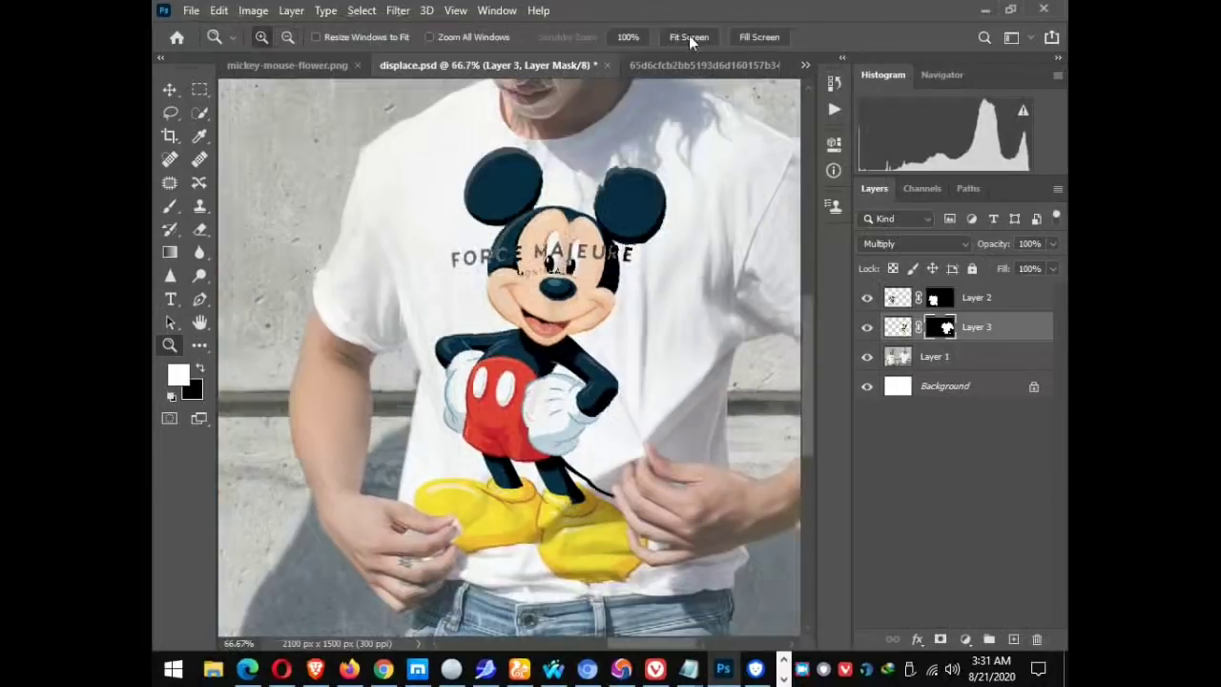
{"action": "left_click", "coordinate": [689, 36]}
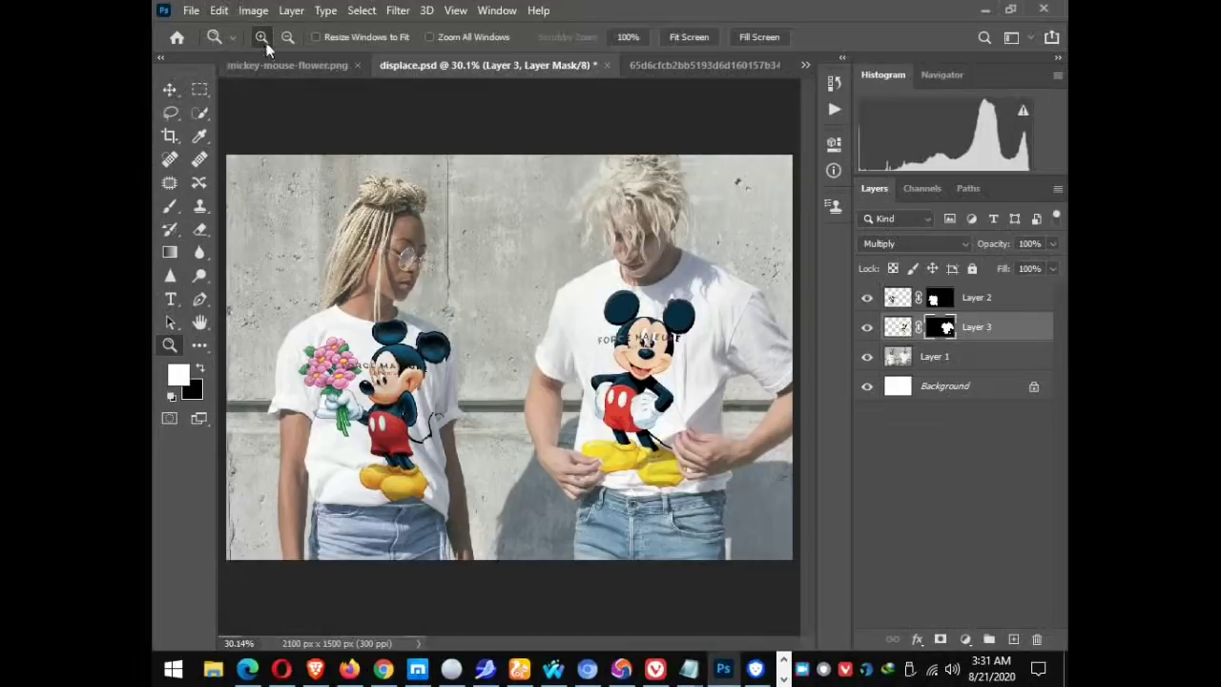
Zoom in to inspect both Mickey shirts, fit the screen, and dismiss the Edit menu.
{"action": "left_click", "coordinate": [651, 441]}
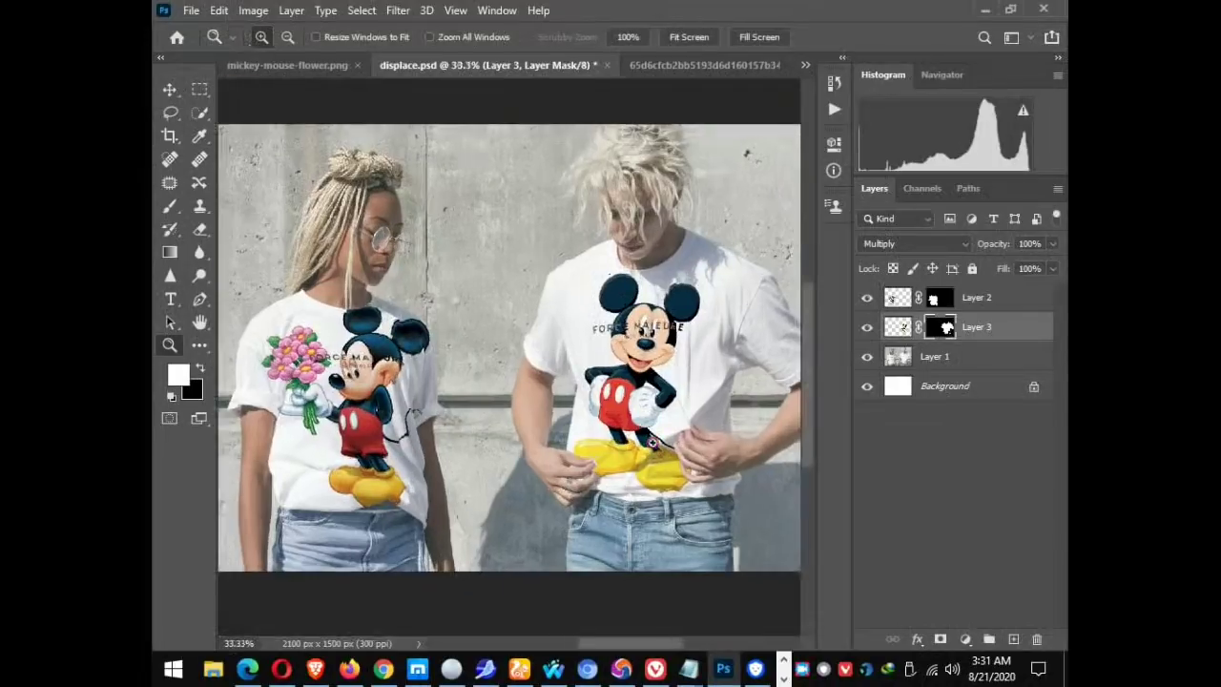
{"action": "left_click", "coordinate": [653, 443]}
{"action": "left_click", "coordinate": [615, 420]}
{"action": "left_click_drag", "start_coordinate": [471, 406], "coordinate": [496, 437]}
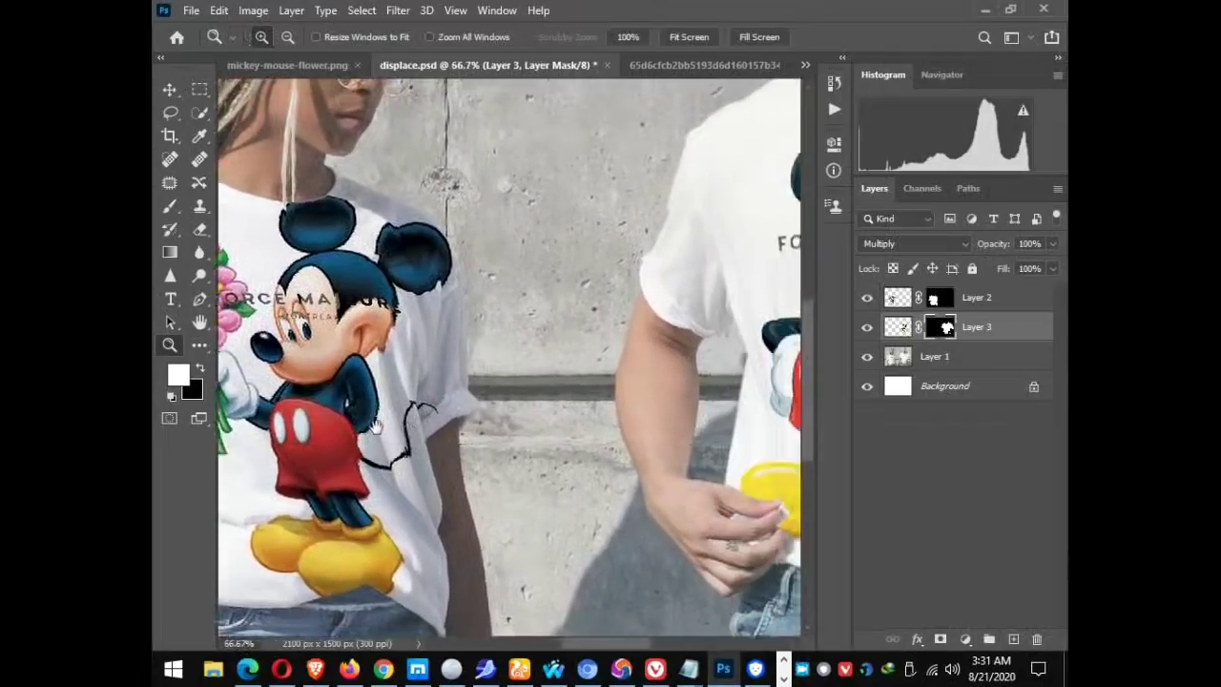
{"action": "left_click_drag", "start_coordinate": [496, 437], "coordinate": [506, 420]}
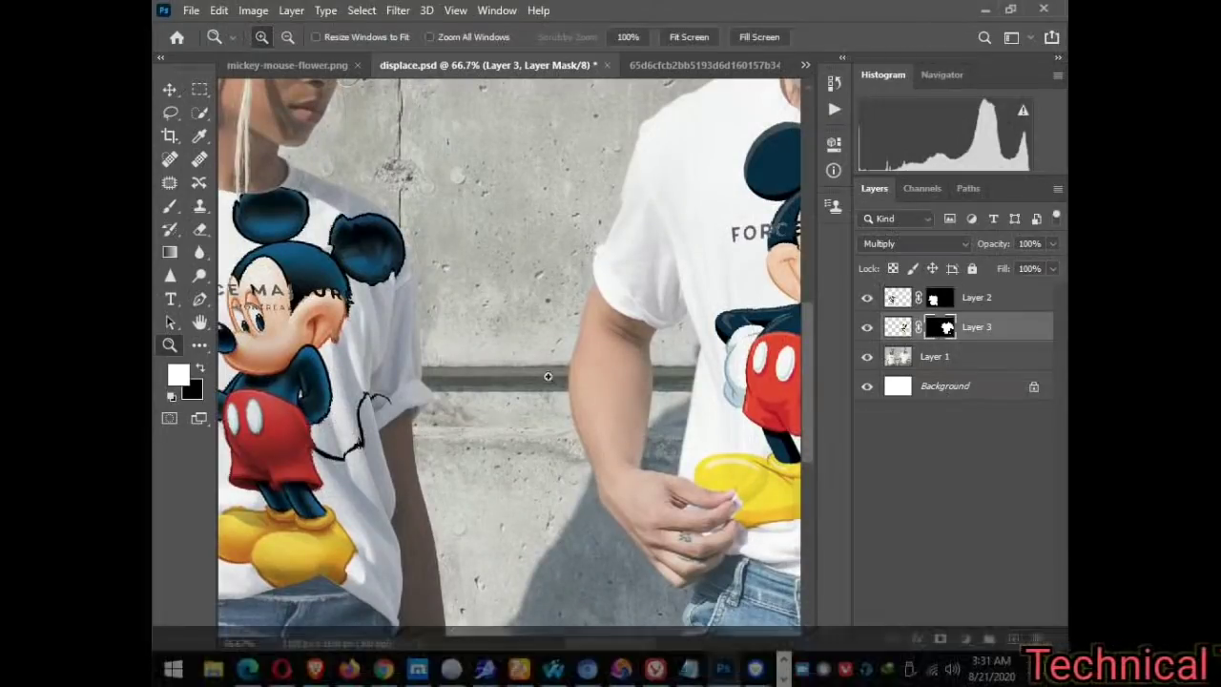
{"action": "left_click", "coordinate": [687, 37]}
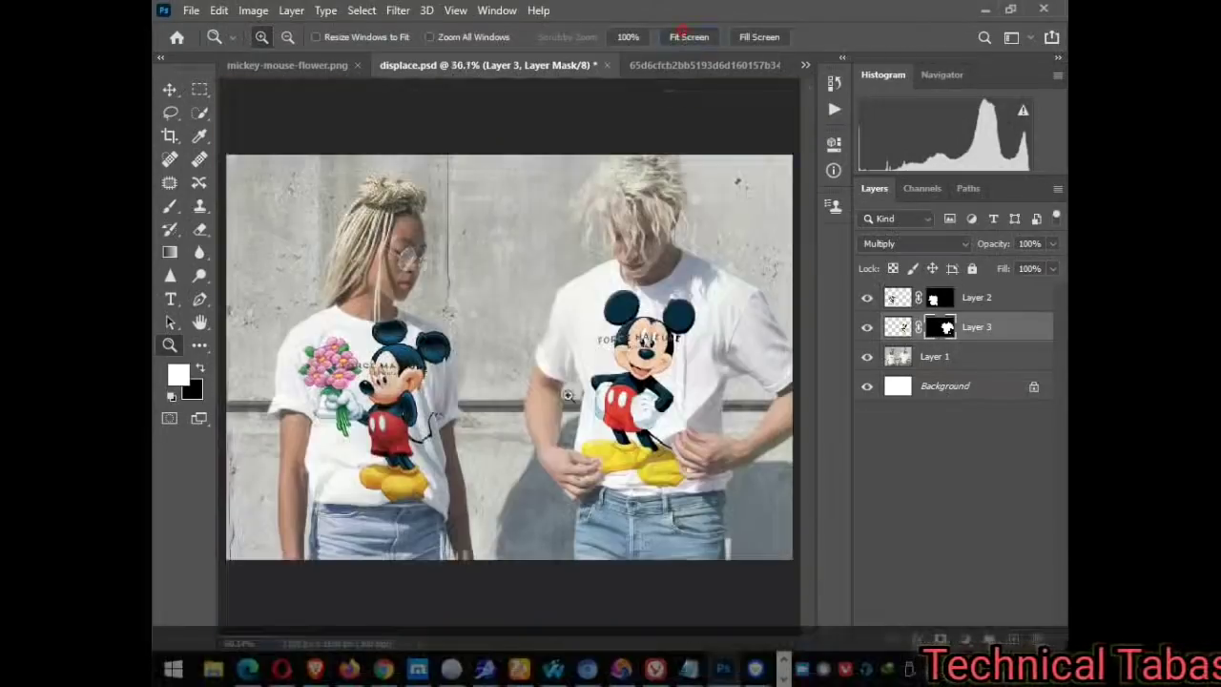
{"action": "left_click", "coordinate": [220, 10]}
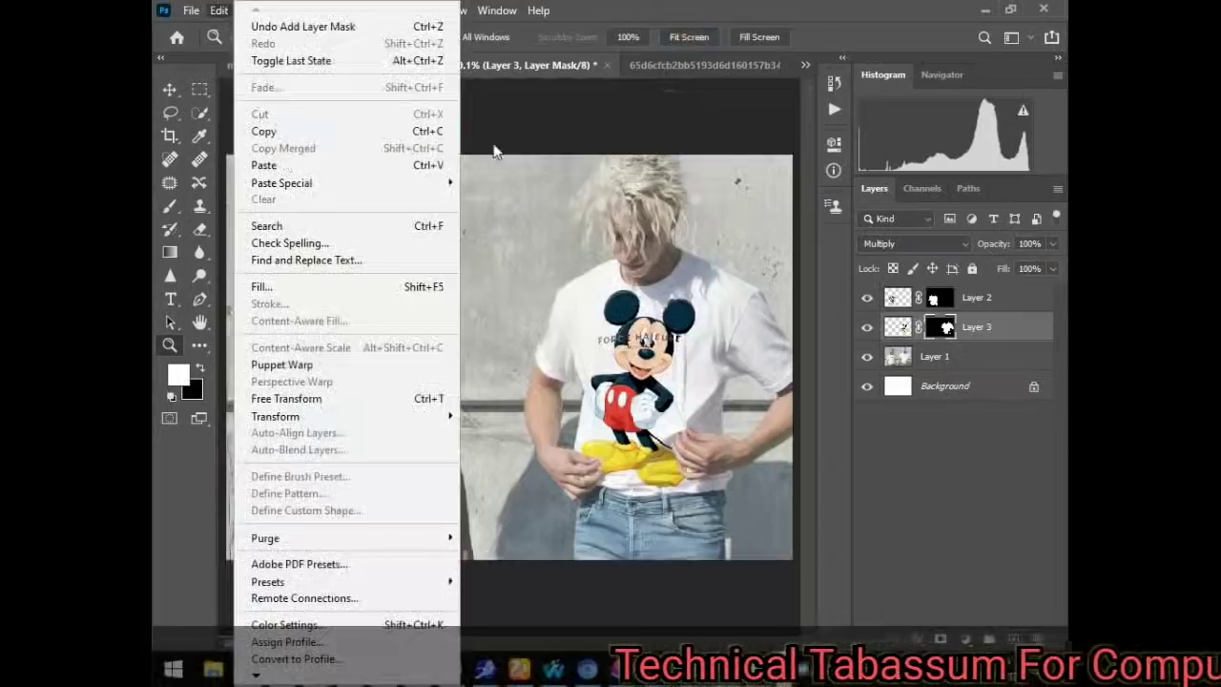
{"action": "left_click", "coordinate": [549, 384]}
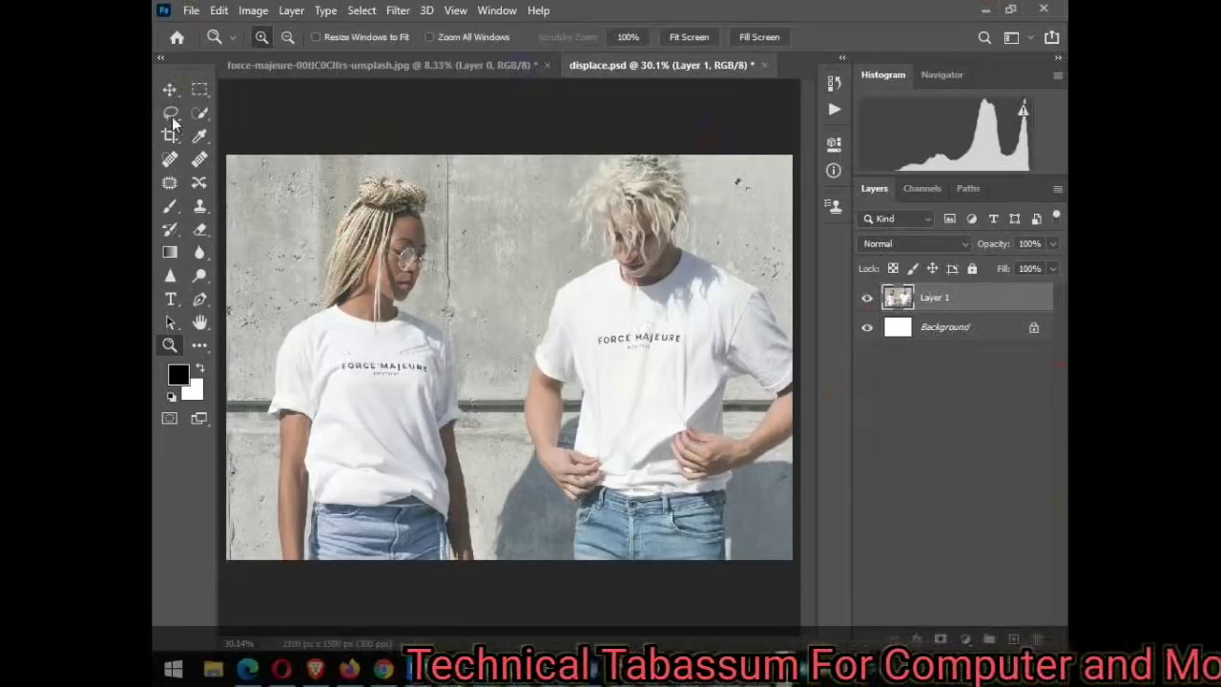
Open the dried-flower photo from Downloads and unlock its background as Layer 0.
{"action": "left_click", "coordinate": [166, 88]}
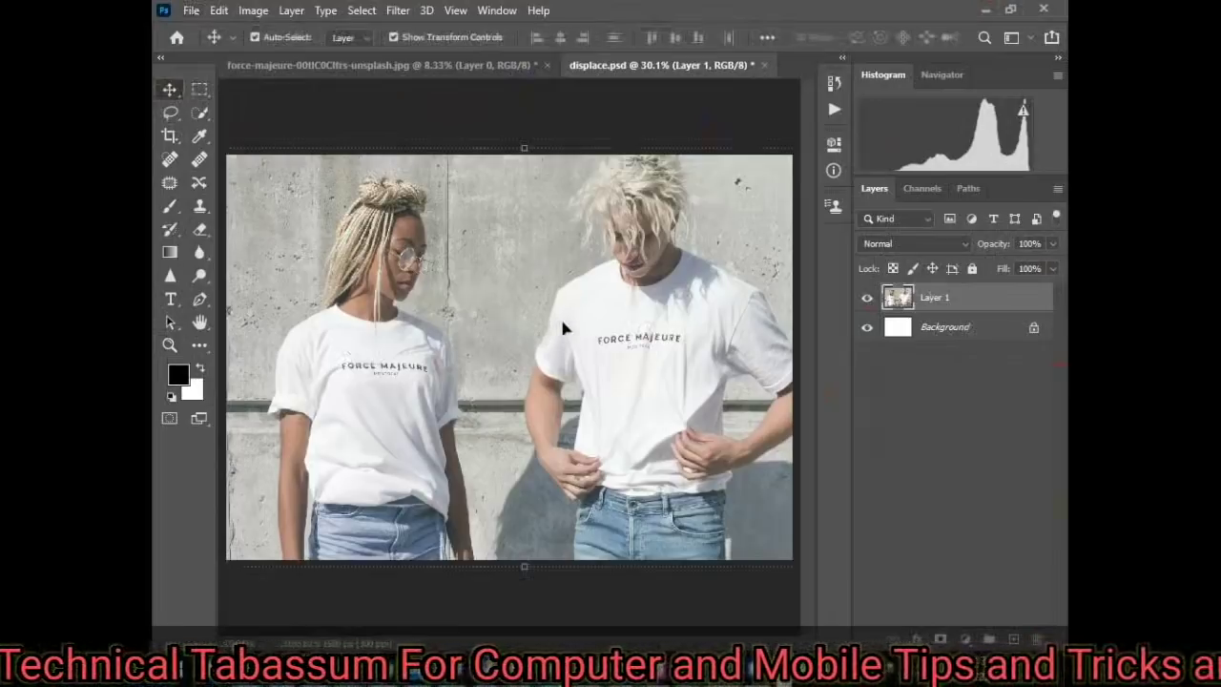
{"action": "left_click", "coordinate": [191, 11]}
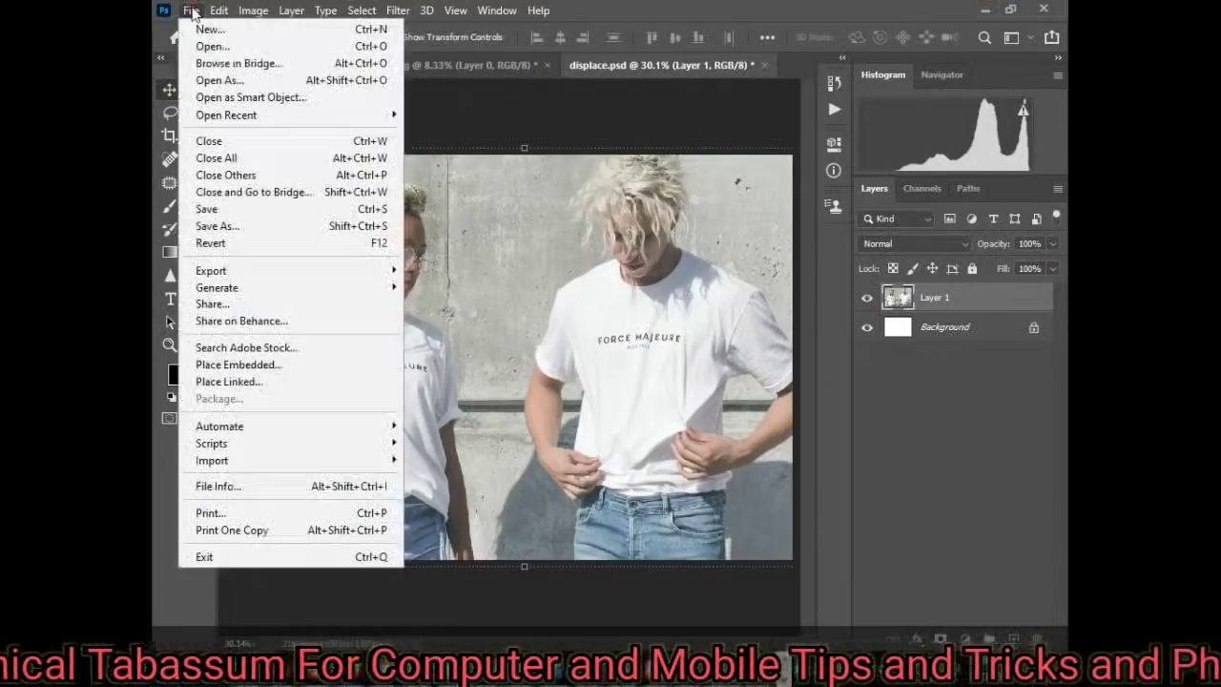
{"action": "left_click", "coordinate": [226, 48]}
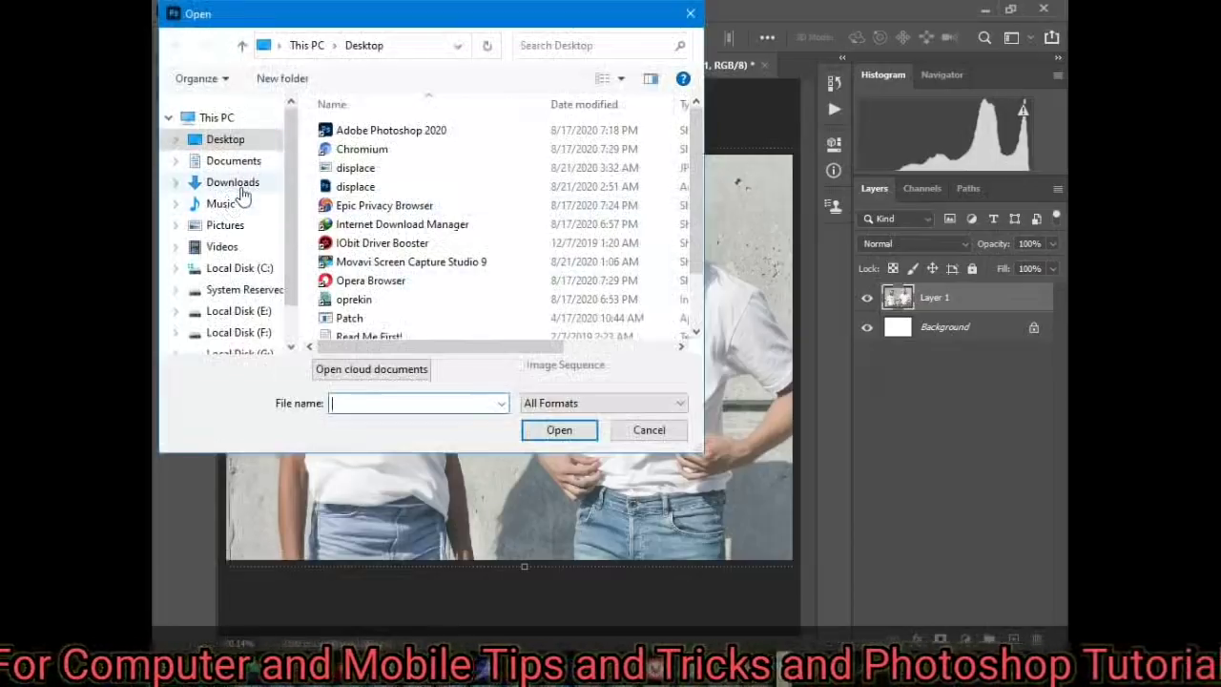
{"action": "left_click", "coordinate": [234, 183]}
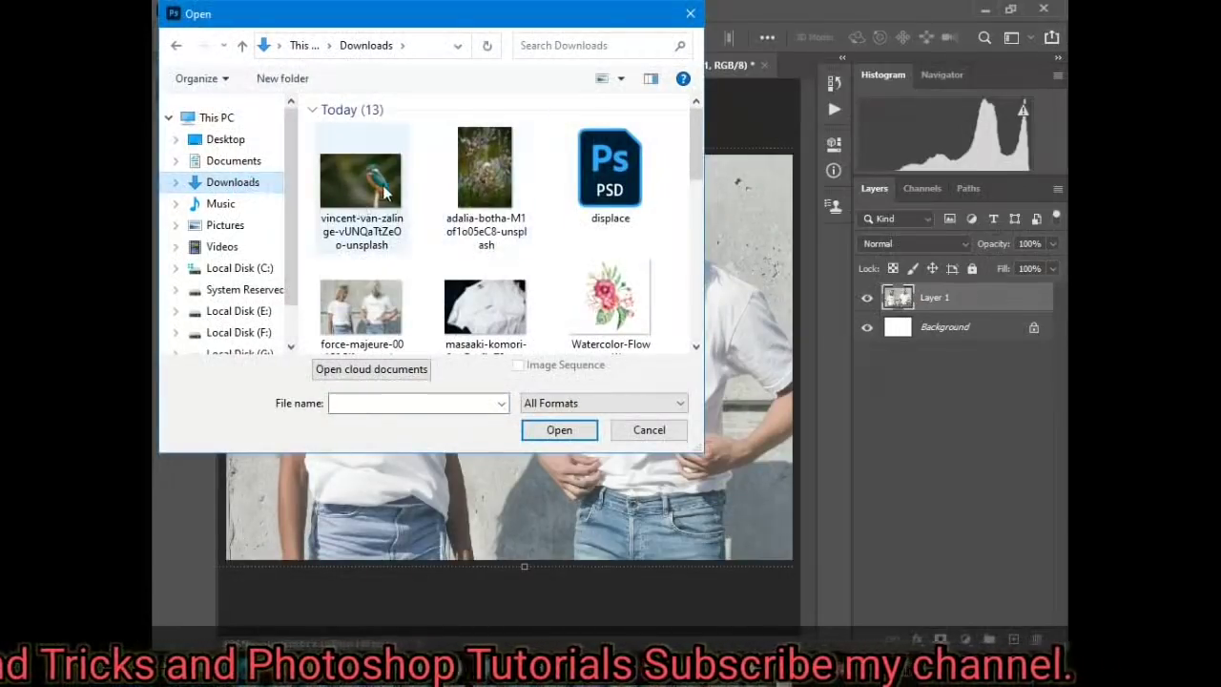
{"action": "double_click", "coordinate": [494, 203]}
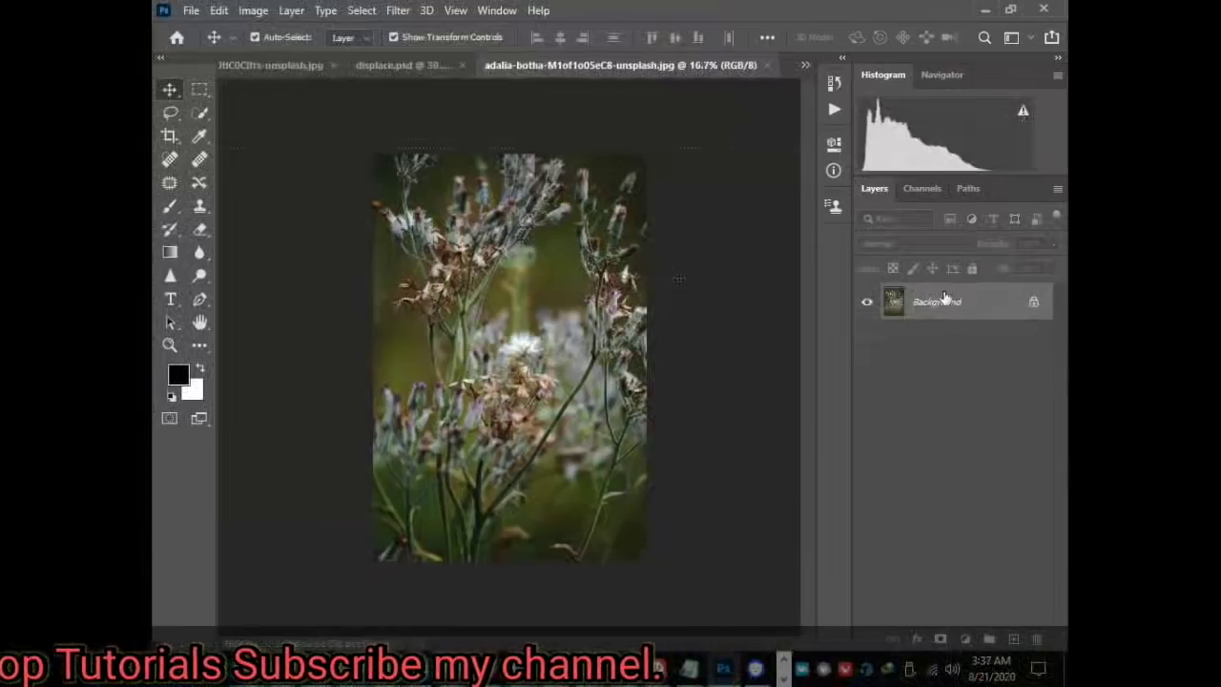
{"action": "left_click", "coordinate": [1035, 303]}
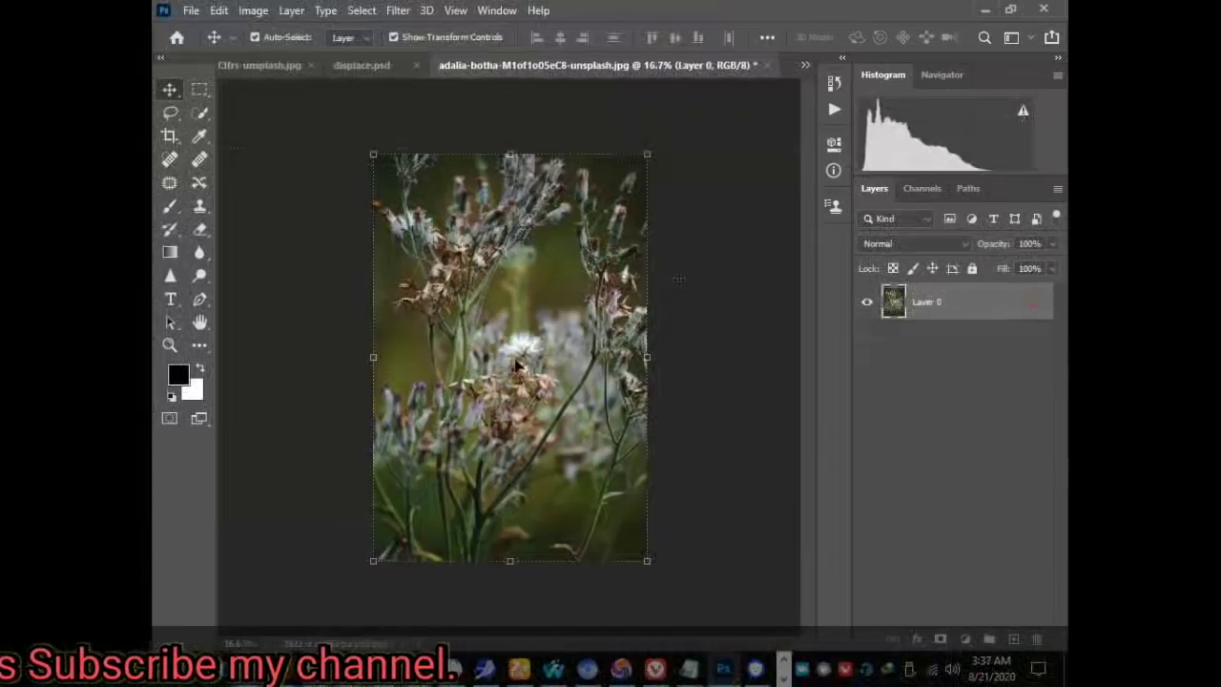
Drag the flower layer into displace.psd and scale it down over the woman.
{"action": "left_click", "coordinate": [357, 68]}
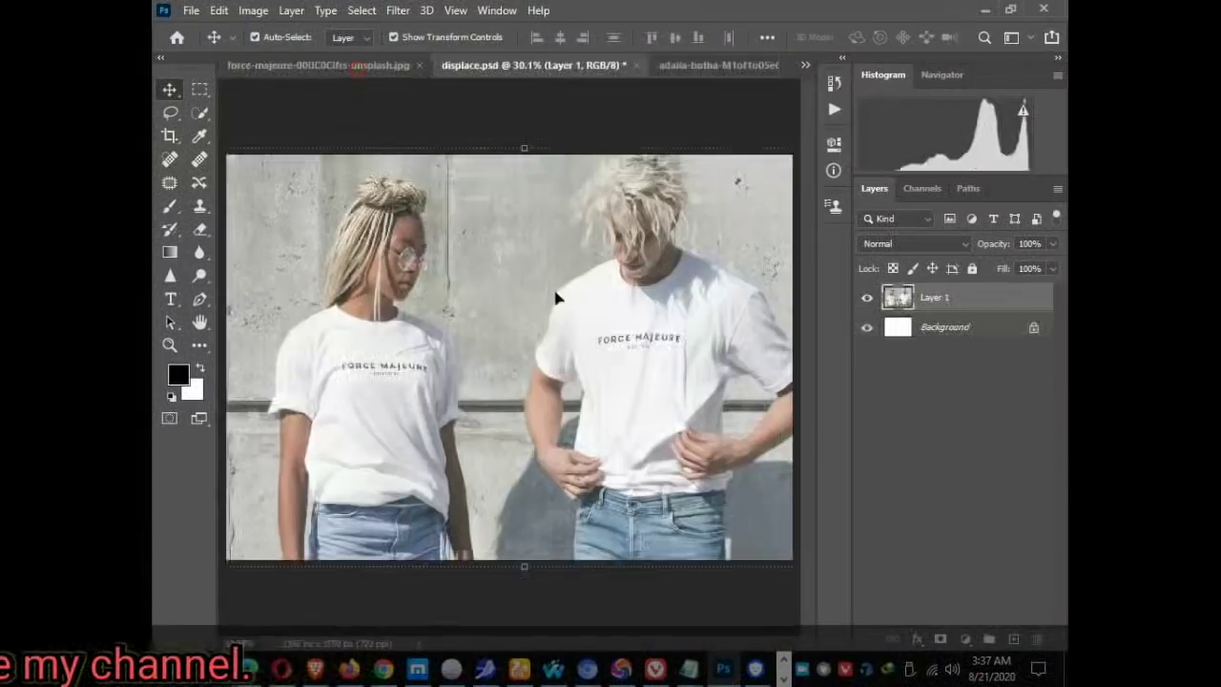
{"action": "left_click", "coordinate": [686, 66]}
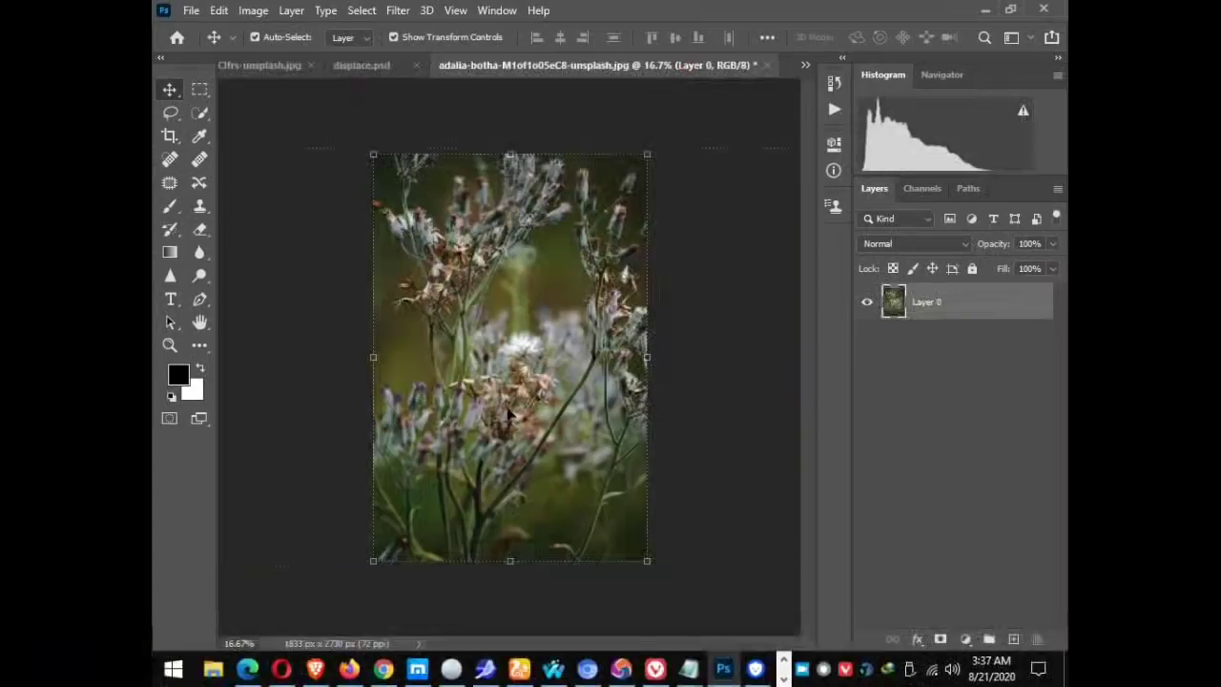
{"action": "mouse_move", "coordinate": [511, 410]}
{"action": "left_mouse_down"}
{"action": "mouse_move", "coordinate": [541, 314]}
{"action": "mouse_move", "coordinate": [637, 366]}
{"action": "mouse_move", "coordinate": [538, 374]}
{"action": "mouse_move", "coordinate": [382, 430]}
{"action": "left_mouse_up"}
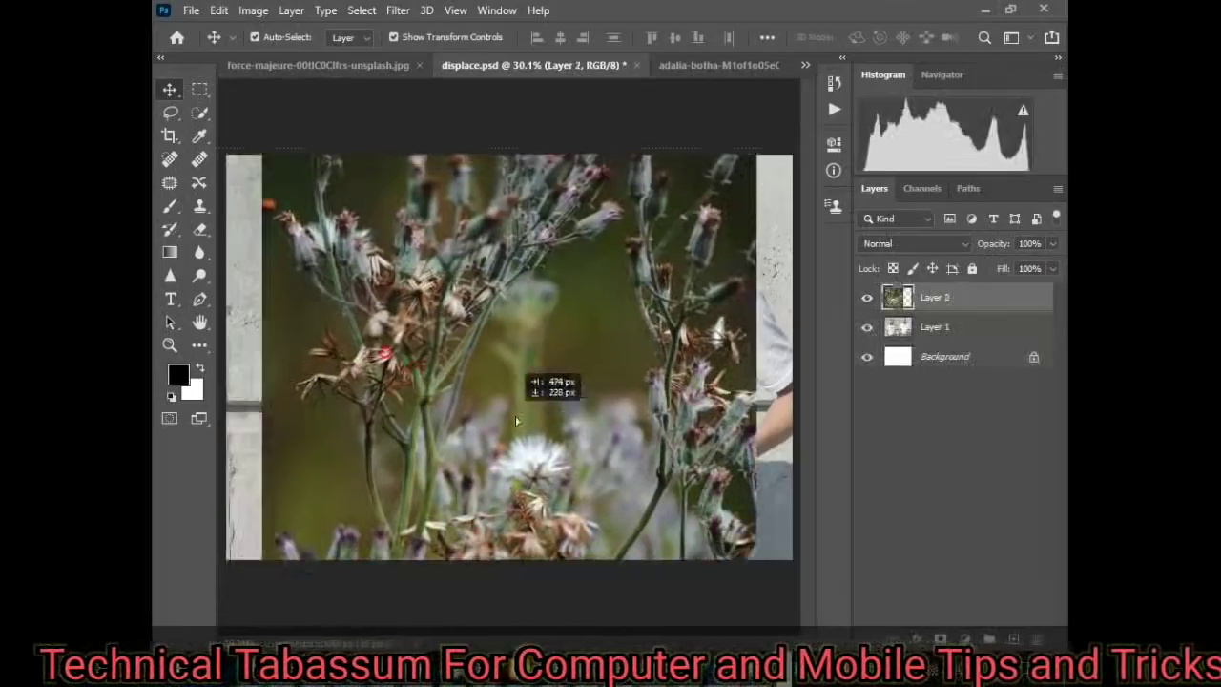
{"action": "left_click_drag", "start_coordinate": [398, 365], "coordinate": [565, 527]}
{"action": "left_click_drag", "start_coordinate": [304, 220], "coordinate": [482, 483]}
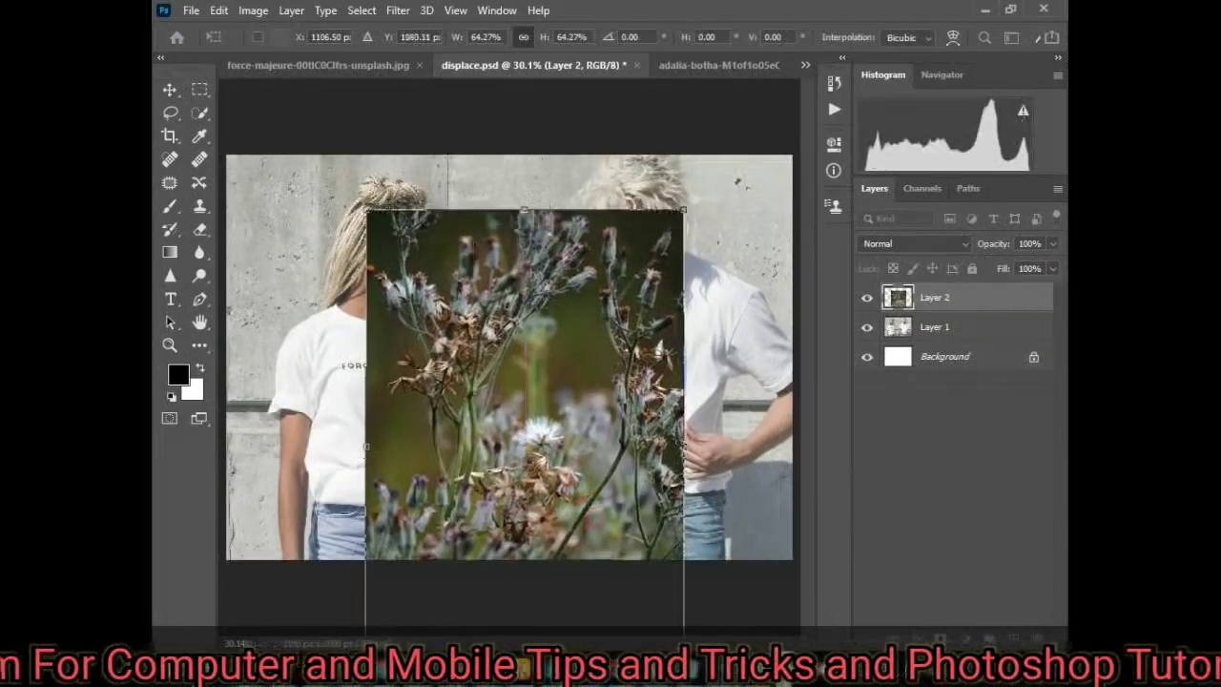
{"action": "left_click_drag", "start_coordinate": [367, 219], "coordinate": [512, 423]}
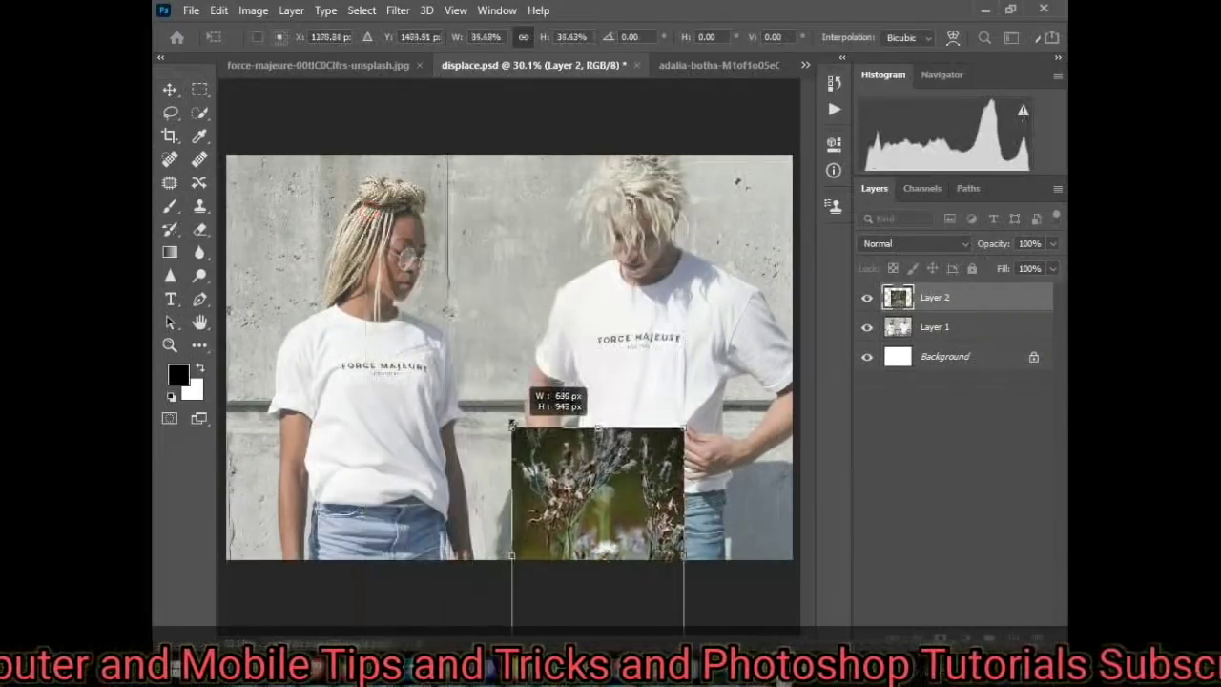
{"action": "mouse_move", "coordinate": [588, 477]}
{"action": "left_mouse_down"}
{"action": "mouse_move", "coordinate": [379, 320]}
{"action": "mouse_move", "coordinate": [383, 280]}
{"action": "left_mouse_up"}
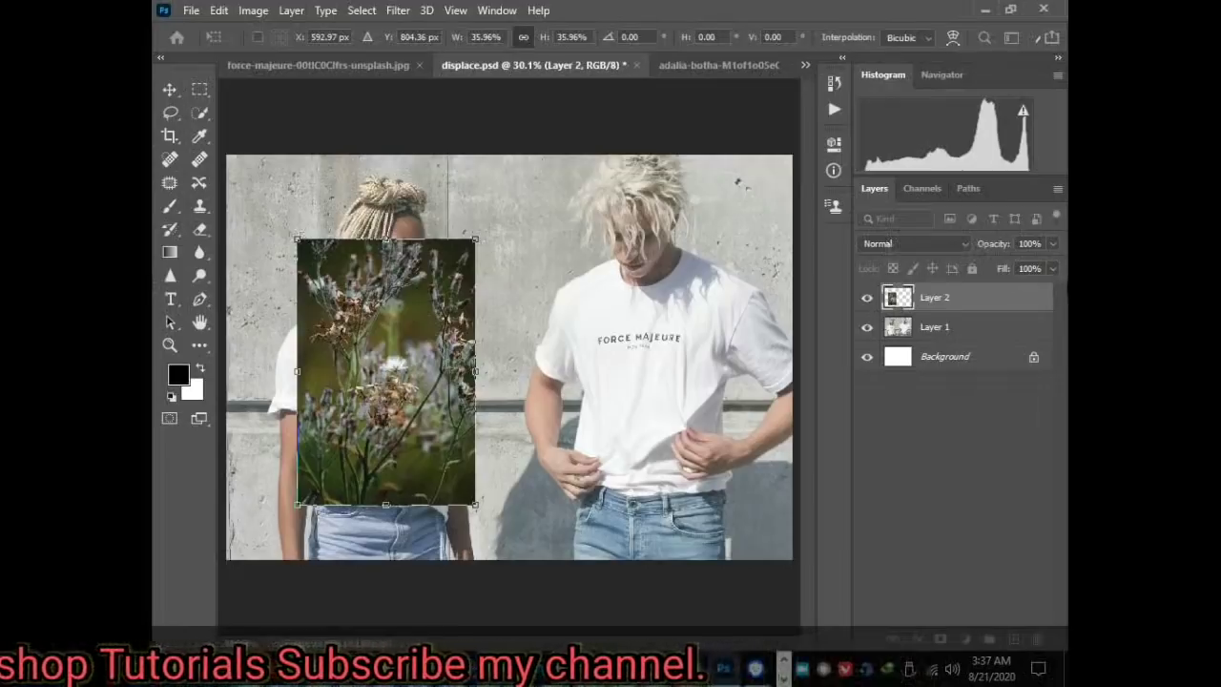
Lower the flower layer's Fill and fit its edges around the woman's shirt.
{"action": "left_click", "coordinate": [1054, 270]}
{"action": "mouse_move", "coordinate": [1053, 291]}
{"action": "left_mouse_down"}
{"action": "mouse_move", "coordinate": [995, 291]}
{"action": "mouse_move", "coordinate": [1010, 293]}
{"action": "left_mouse_up"}
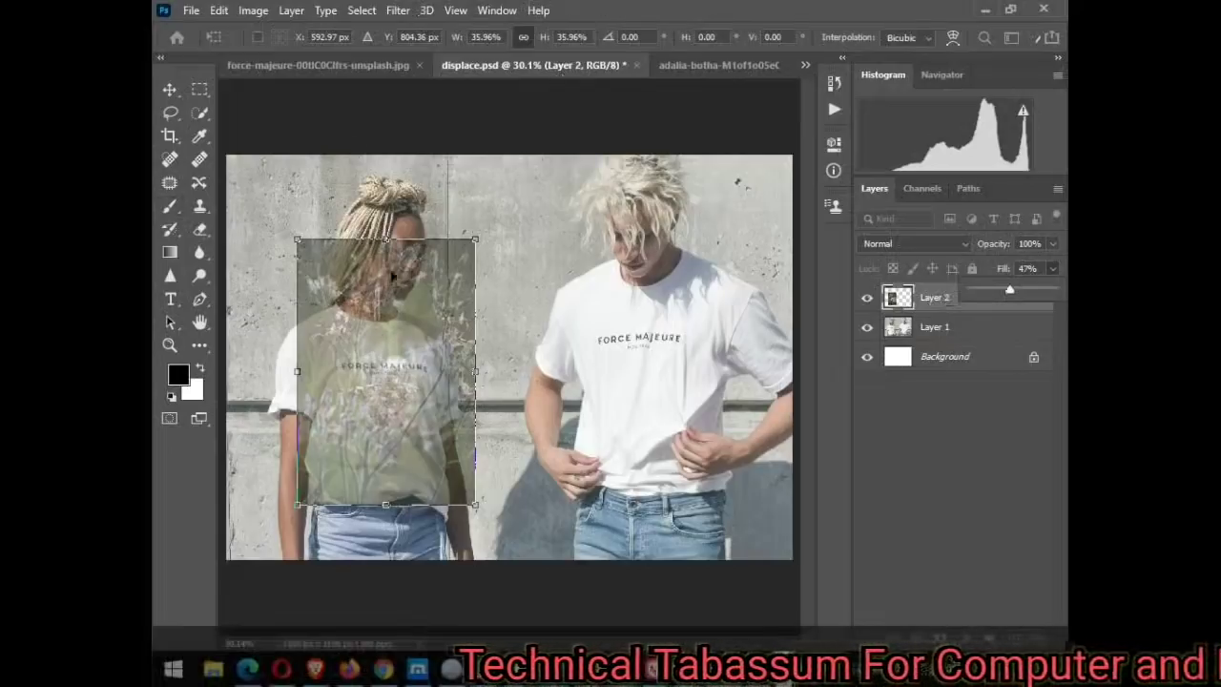
{"action": "left_click_drag", "start_coordinate": [297, 374], "coordinate": [270, 376]}
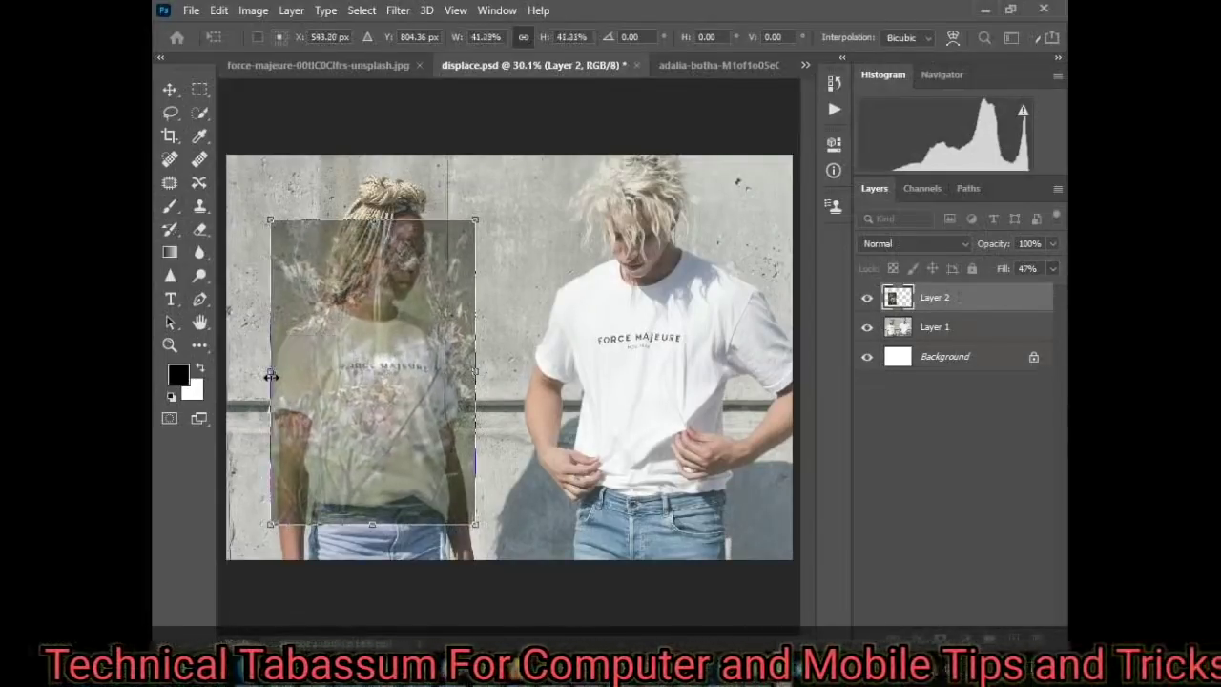
{"action": "left_click_drag", "start_coordinate": [373, 222], "coordinate": [372, 291]}
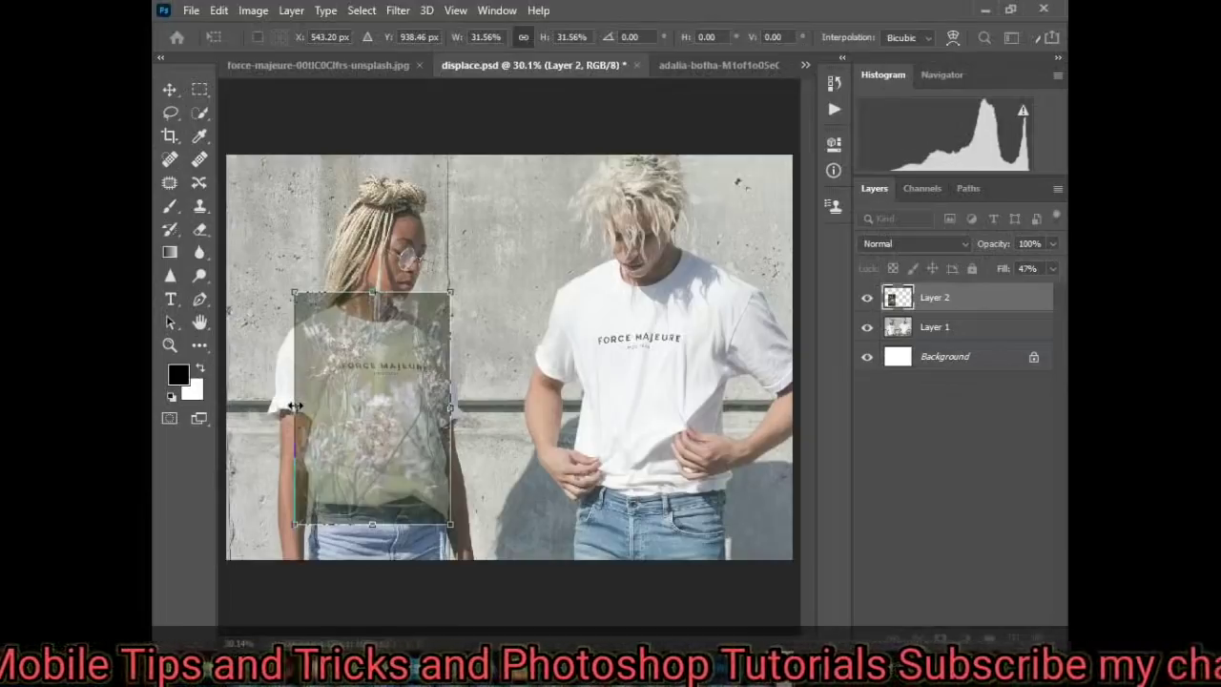
{"action": "left_click_drag", "start_coordinate": [296, 406], "coordinate": [299, 407]}
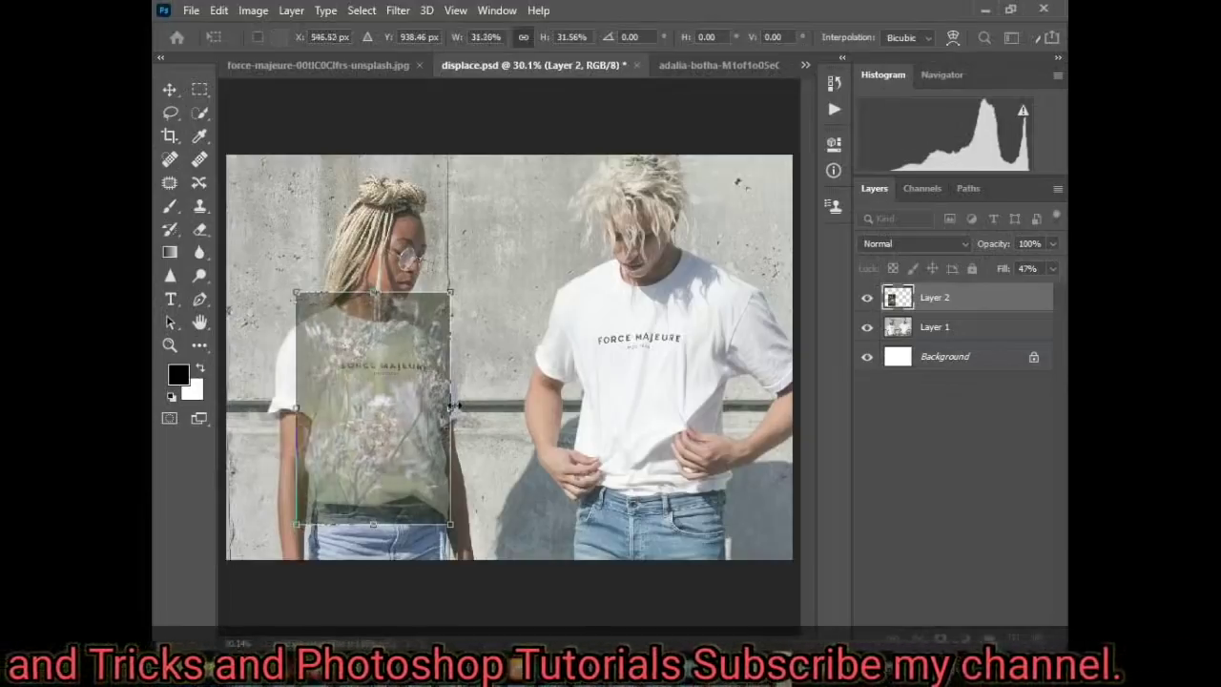
{"action": "left_click_drag", "start_coordinate": [450, 406], "coordinate": [462, 406]}
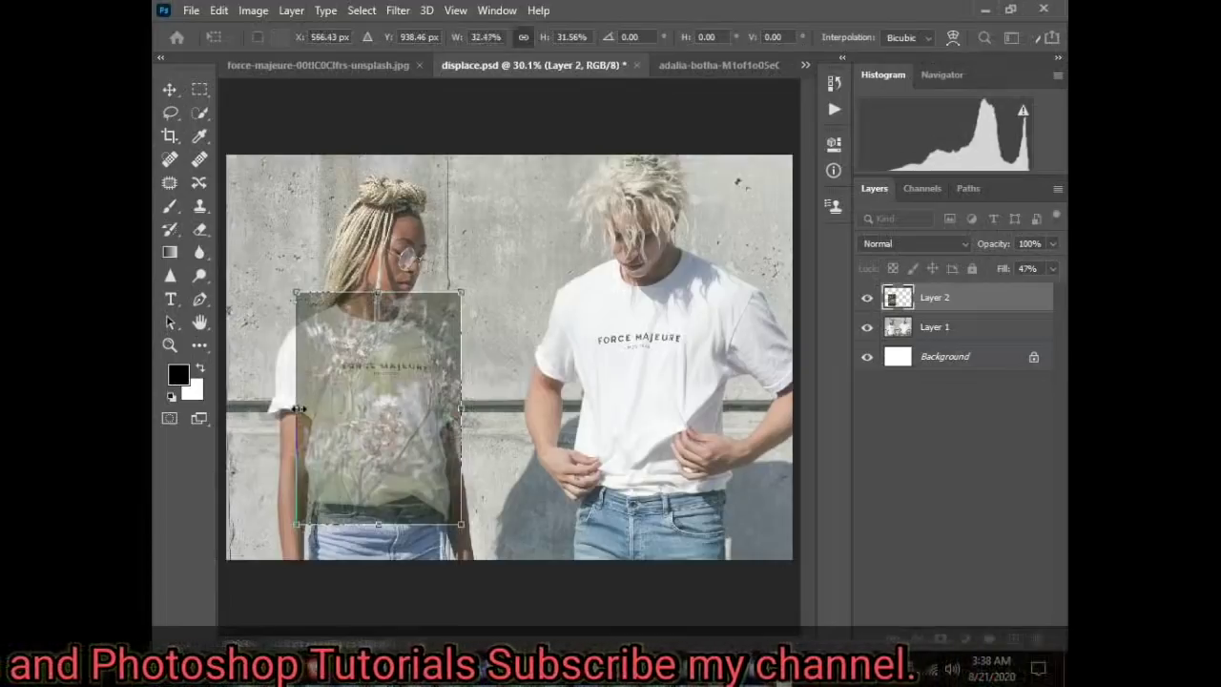
{"action": "left_click_drag", "start_coordinate": [298, 408], "coordinate": [276, 408]}
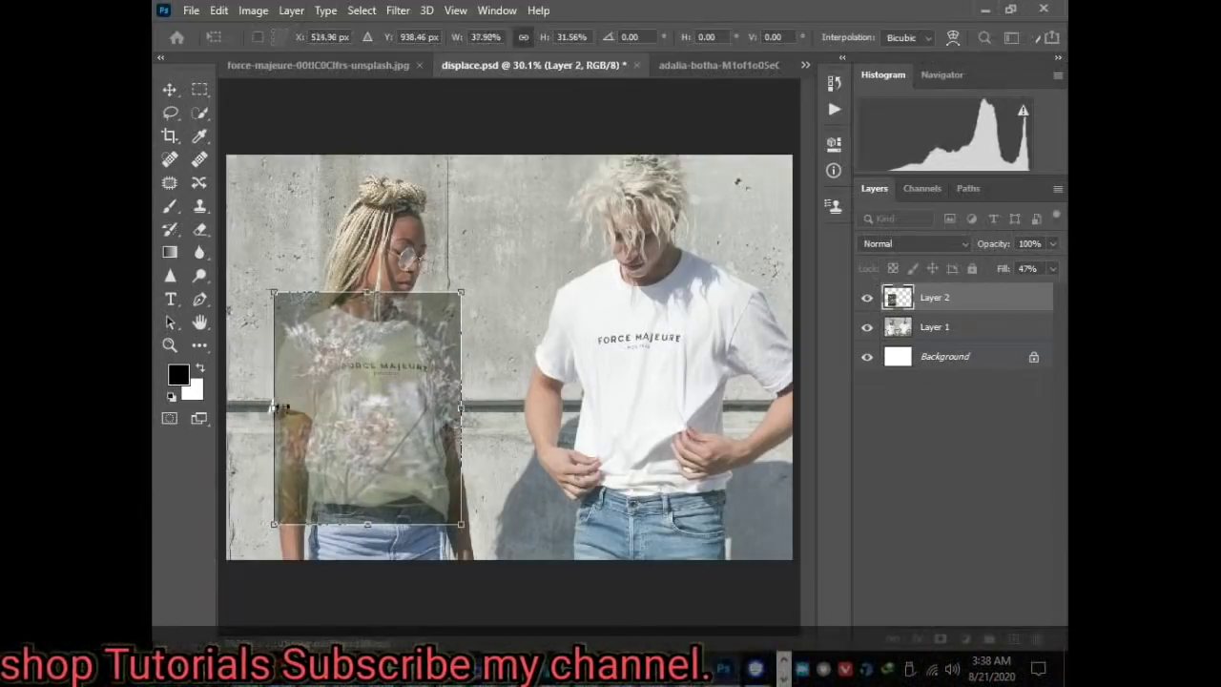
Fine-tune the flower image's top, left and bottom edges and restore Fill to 100%.
{"action": "left_click_drag", "start_coordinate": [372, 292], "coordinate": [369, 302]}
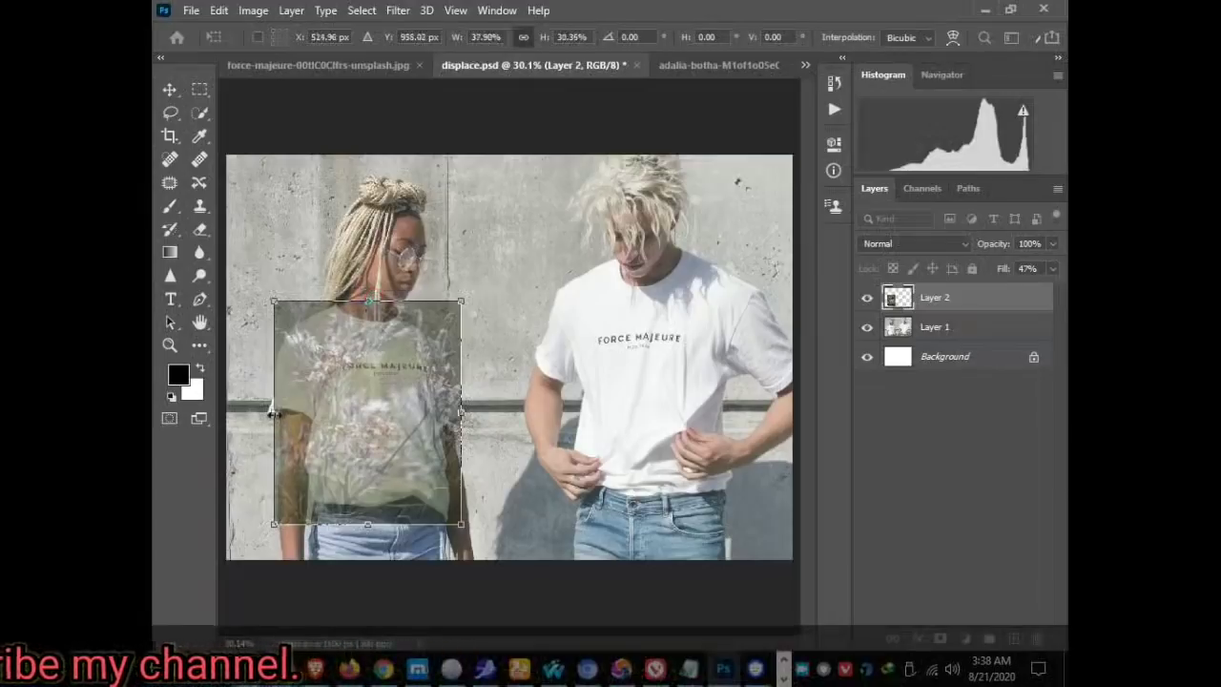
{"action": "left_click_drag", "start_coordinate": [274, 412], "coordinate": [270, 412]}
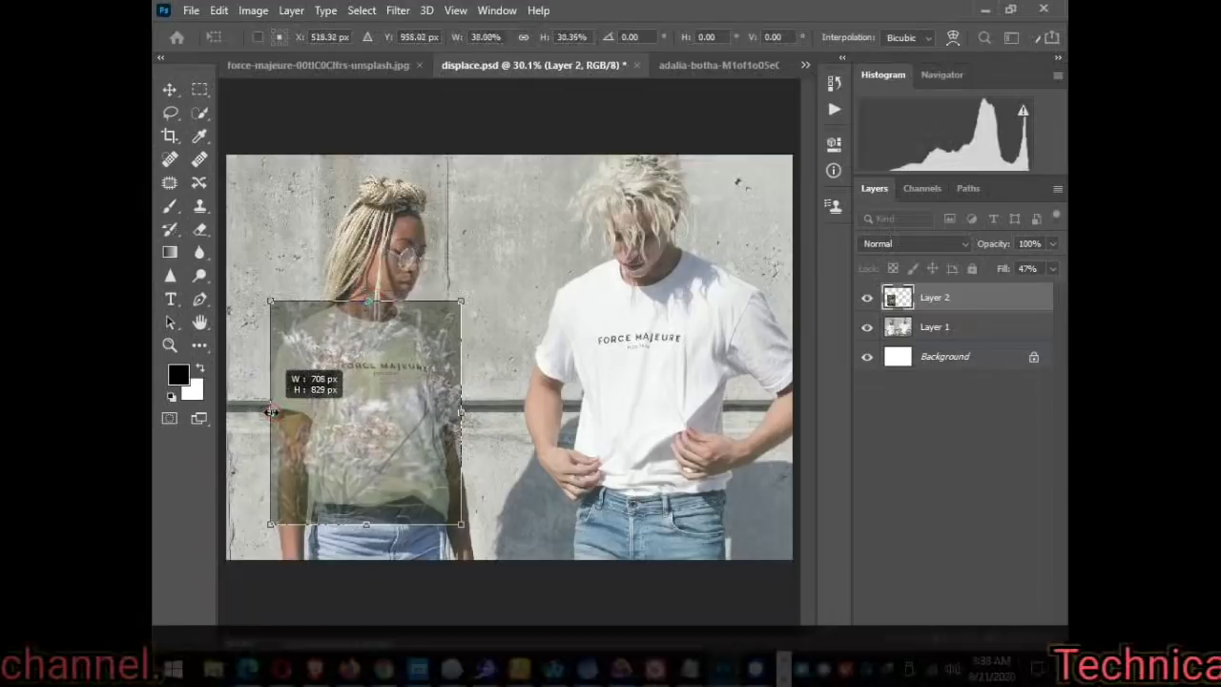
{"action": "mouse_move", "coordinate": [372, 525]}
{"action": "left_mouse_down"}
{"action": "mouse_move", "coordinate": [364, 509]}
{"action": "mouse_move", "coordinate": [363, 524]}
{"action": "left_mouse_up"}
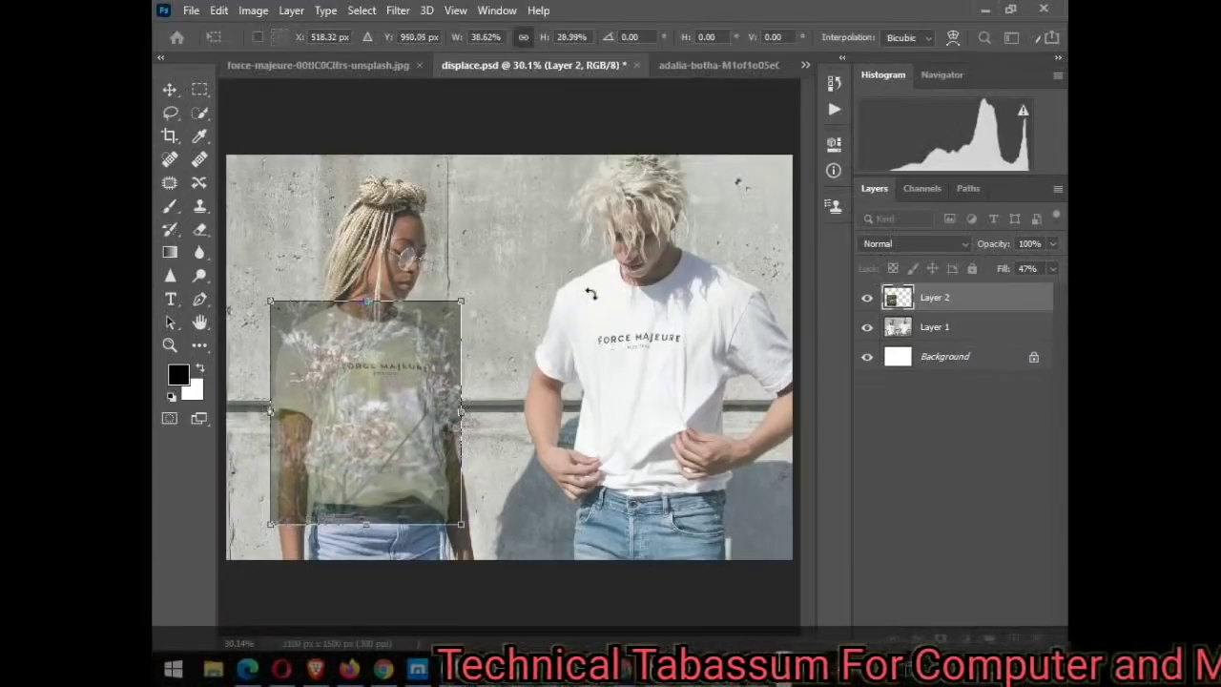
{"action": "left_click", "coordinate": [1053, 269]}
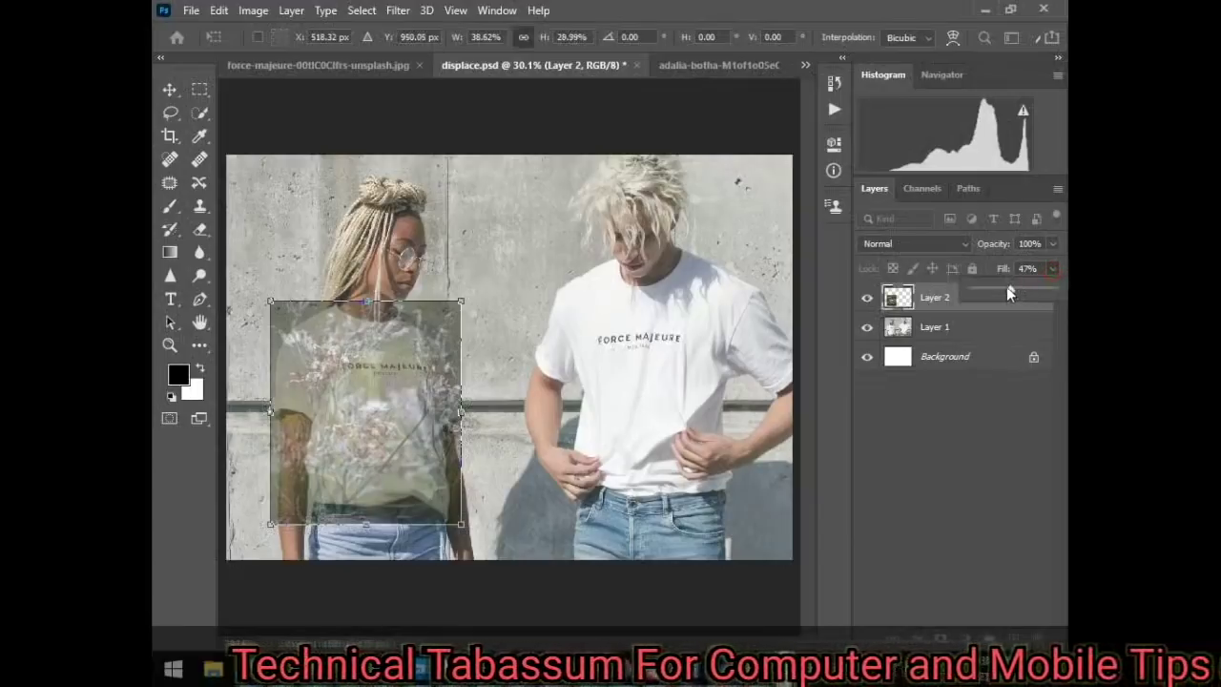
{"action": "left_click_drag", "start_coordinate": [1009, 288], "coordinate": [1057, 286]}
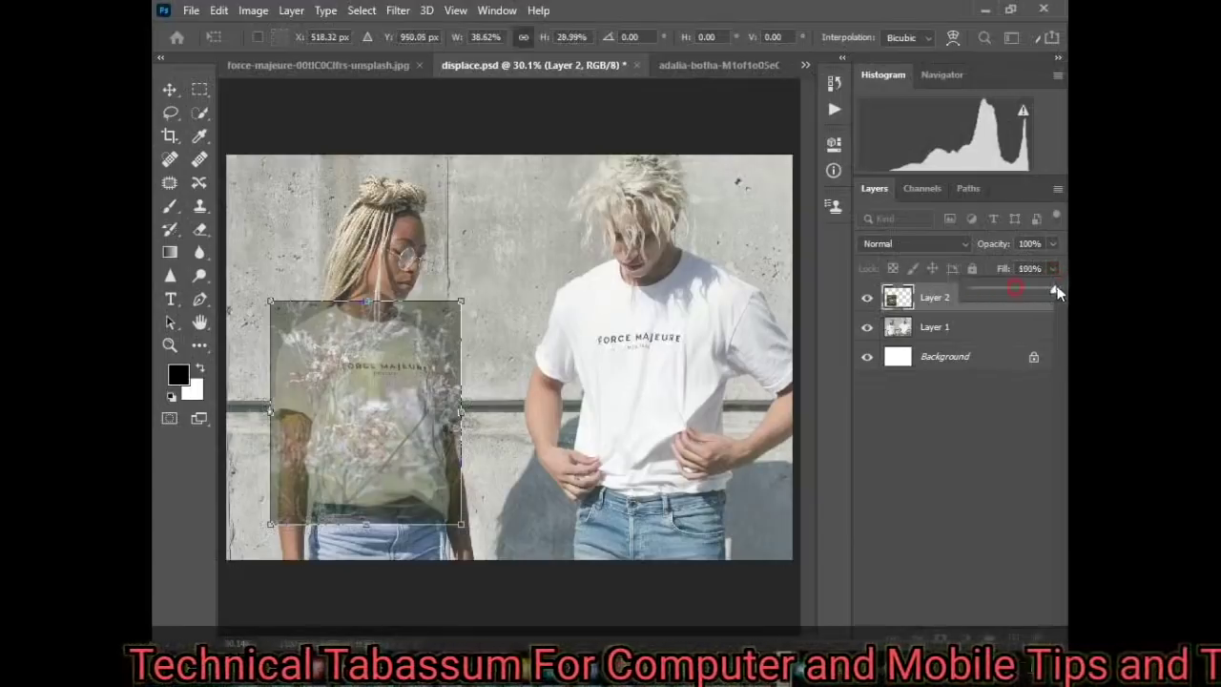
Commit the transform, then apply Displace at 15/15 with Tile using displace.psd as map.
{"action": "left_click", "coordinate": [969, 429]}
{"action": "left_click", "coordinate": [940, 297]}
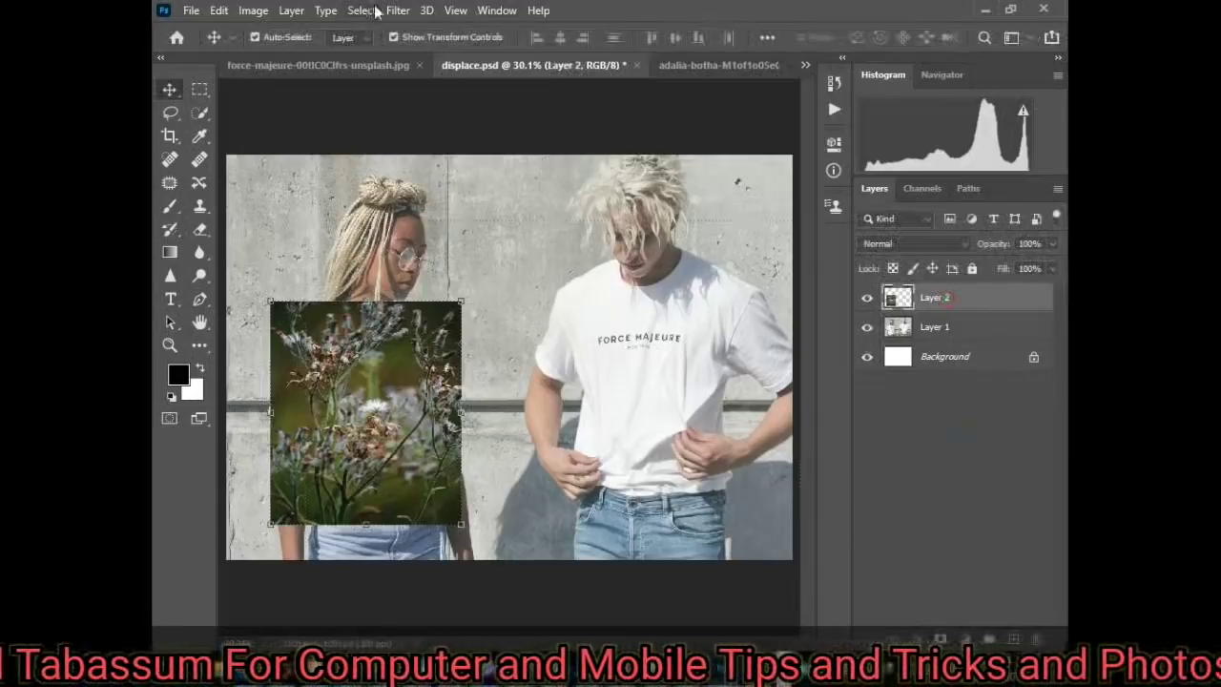
{"action": "left_click", "coordinate": [427, 10]}
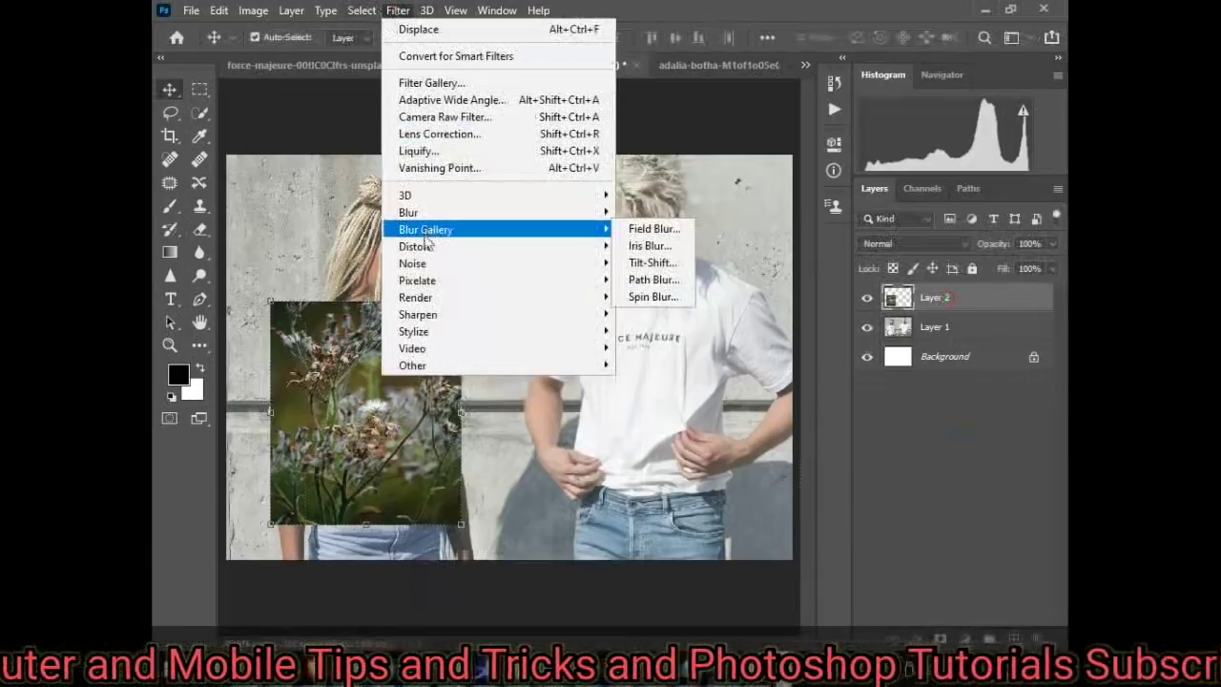
{"action": "mouse_move", "coordinate": [415, 246]}
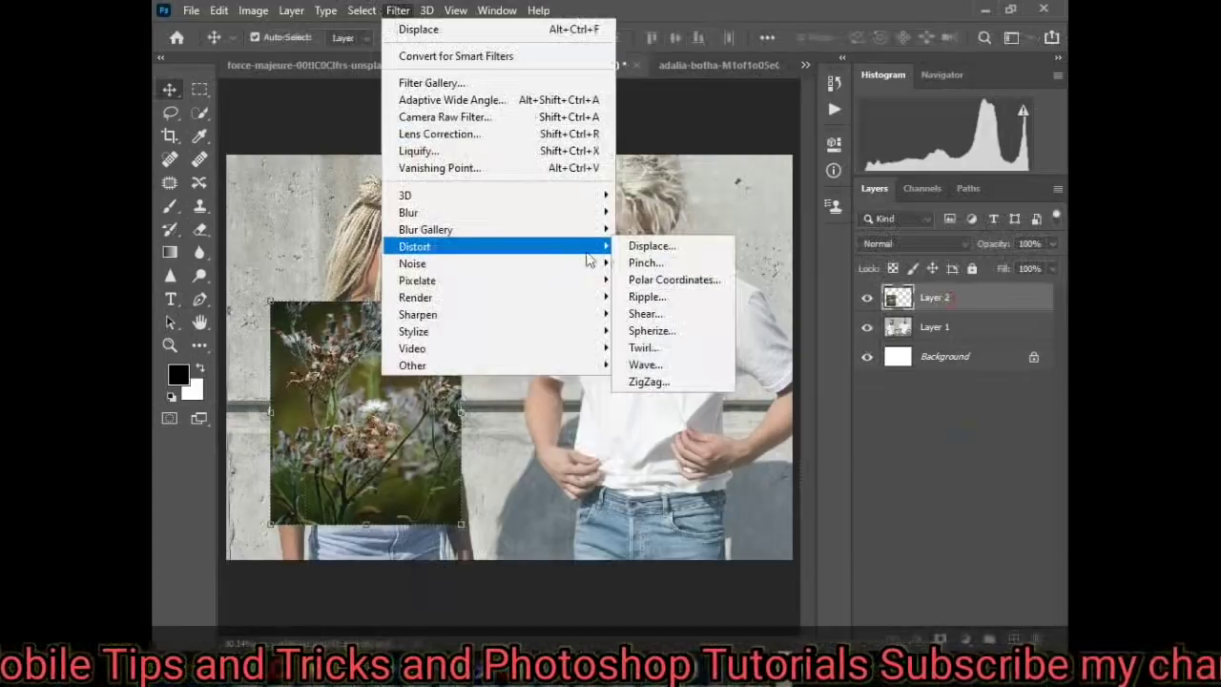
{"action": "left_click", "coordinate": [672, 247]}
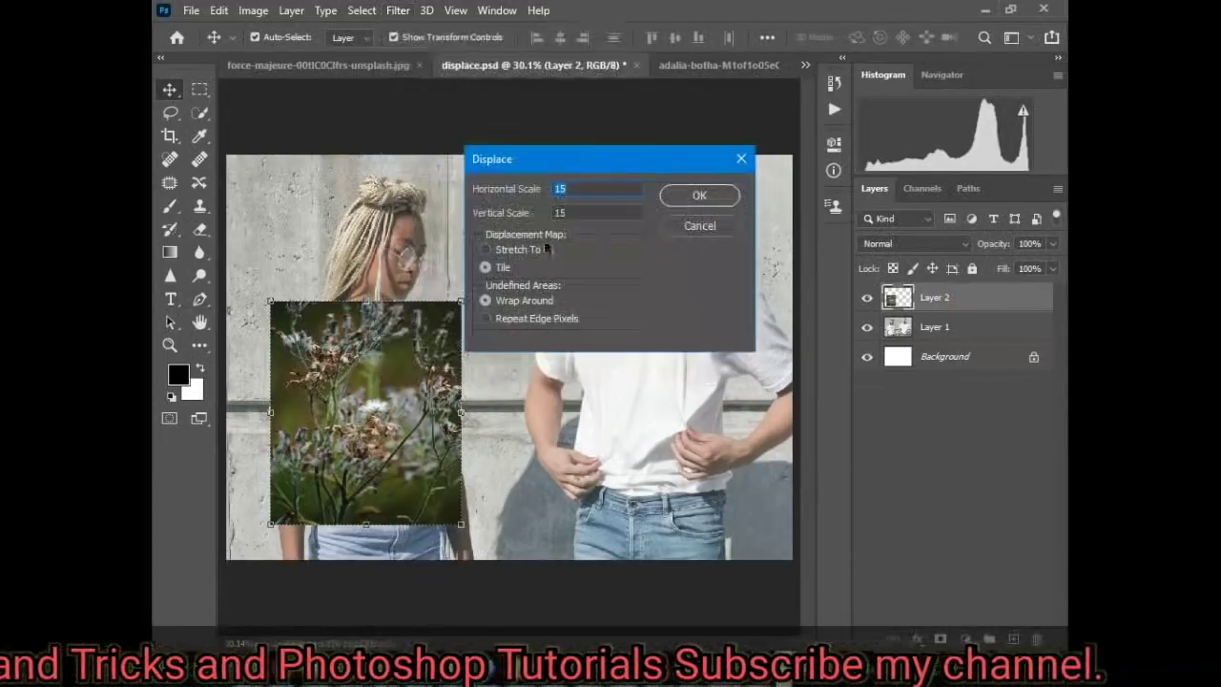
{"action": "left_click", "coordinate": [488, 250]}
{"action": "left_click", "coordinate": [486, 268]}
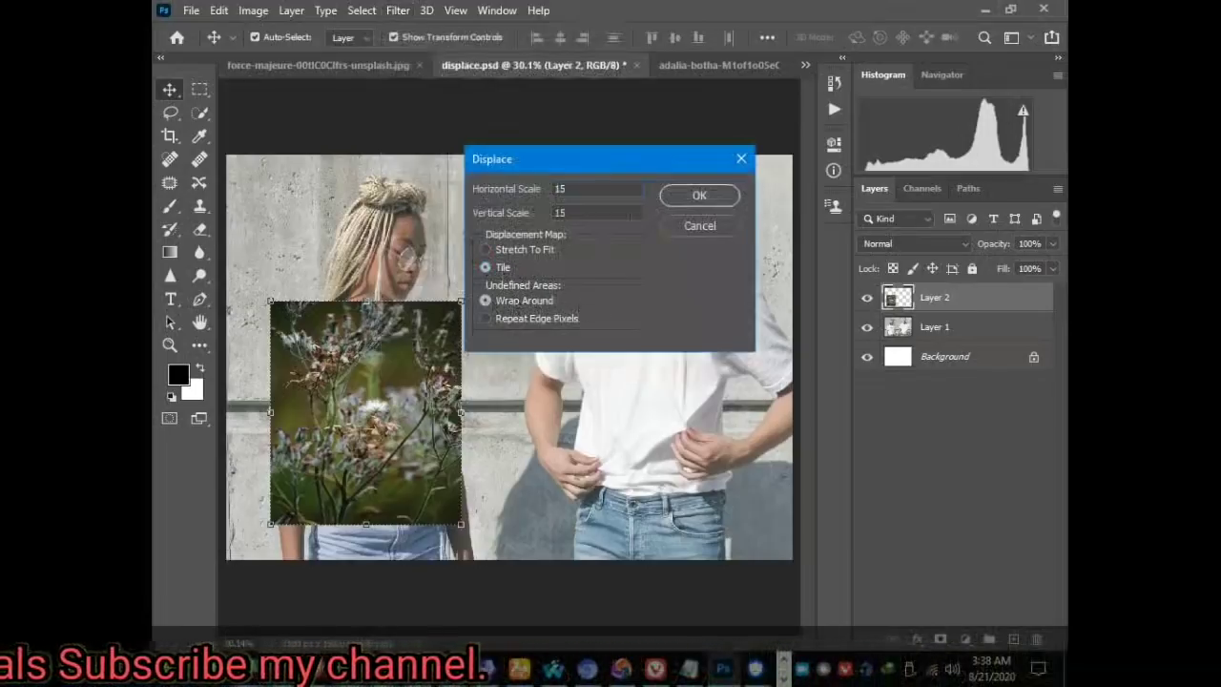
{"action": "left_click", "coordinate": [696, 196]}
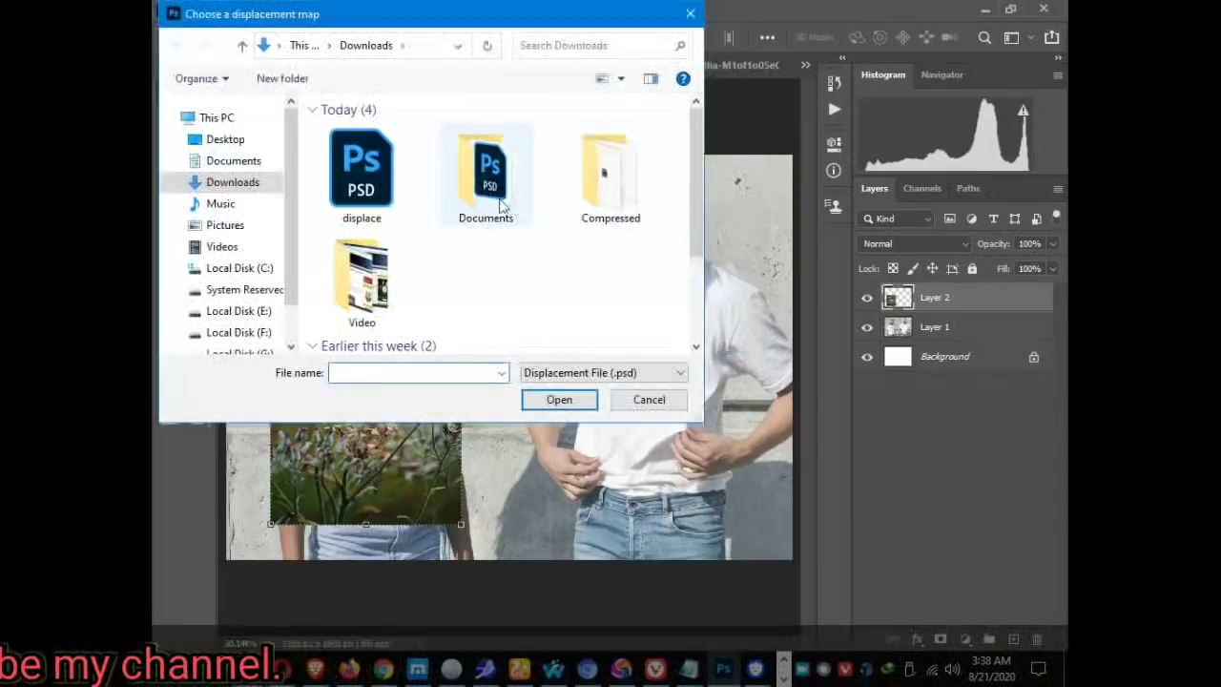
{"action": "double_click", "coordinate": [501, 204]}
{"action": "left_click", "coordinate": [355, 170]}
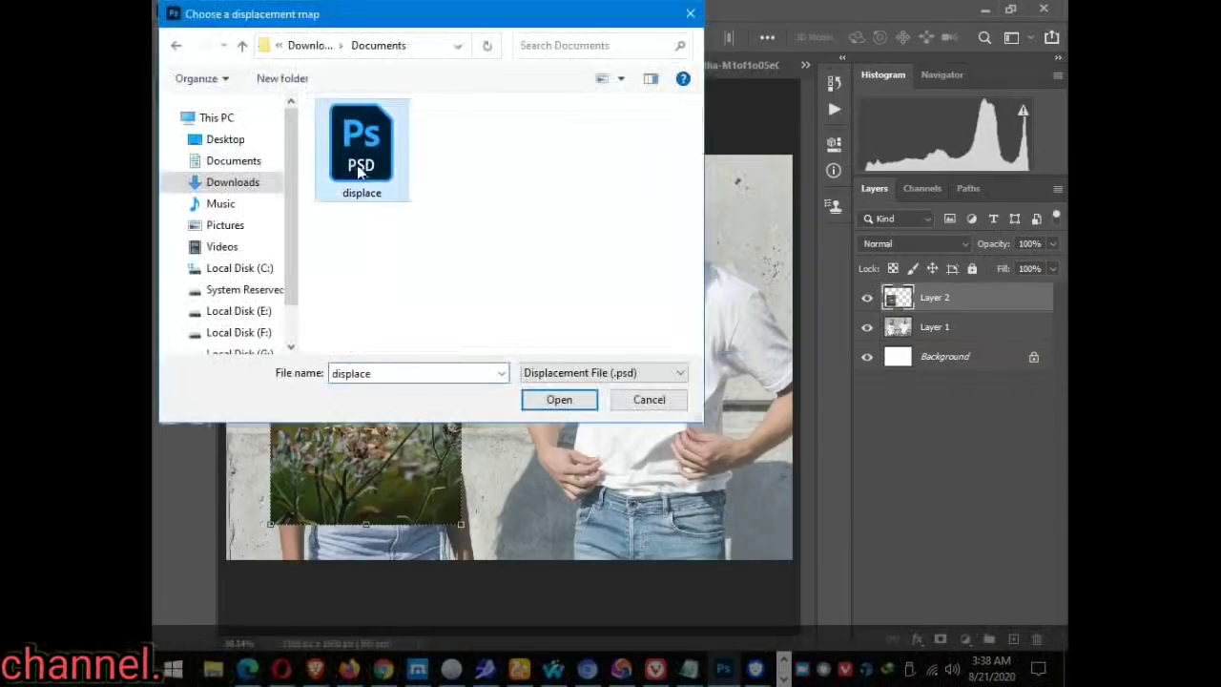
{"action": "left_click", "coordinate": [560, 400]}
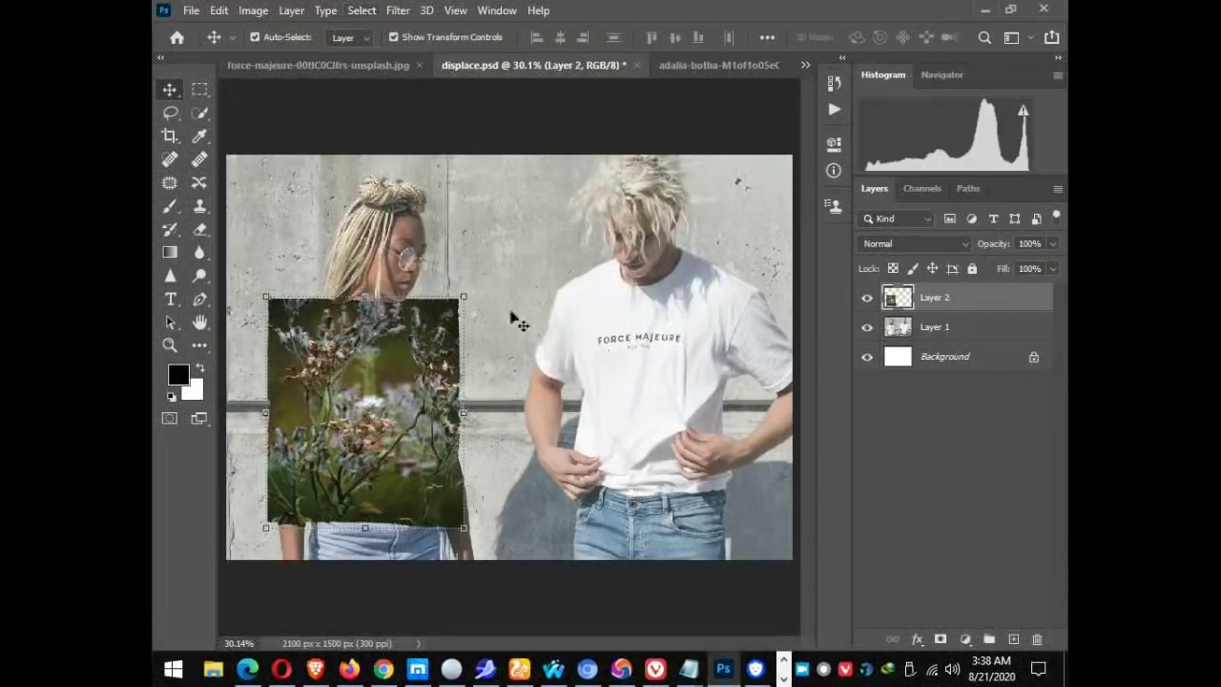
Set flower Layer 2 to Multiply, zoom in on the shirt, then hide Layer 2.
{"action": "left_click", "coordinate": [947, 241]}
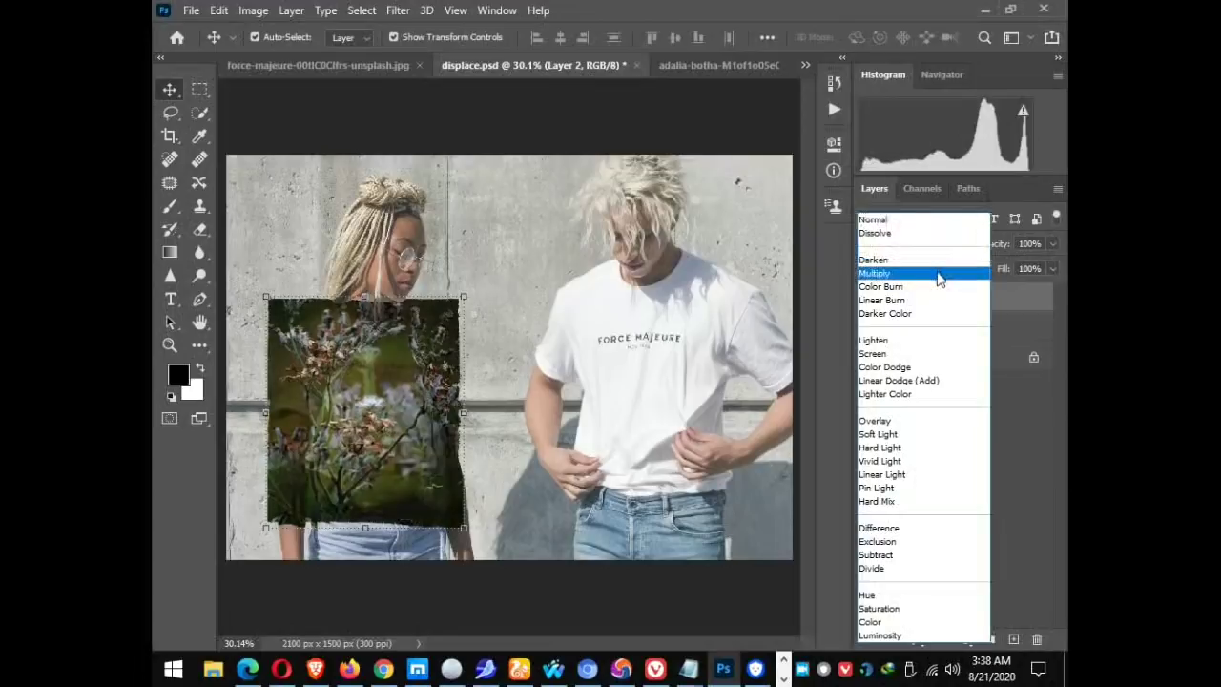
{"action": "left_click", "coordinate": [940, 276]}
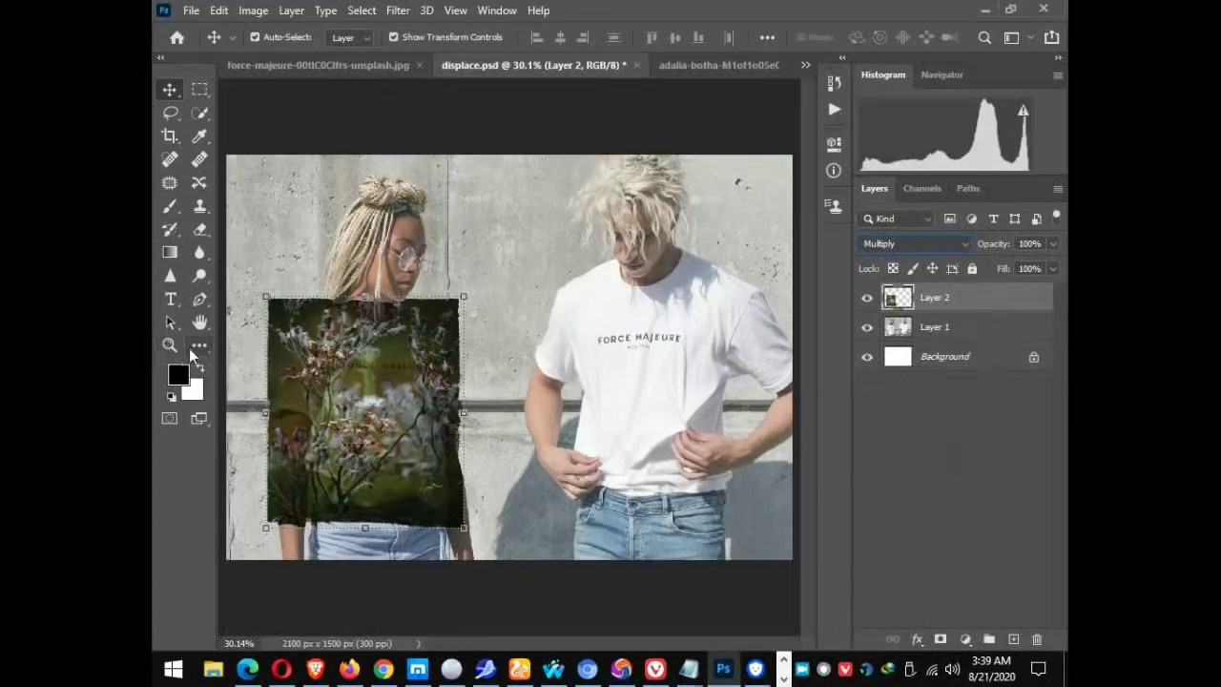
{"action": "left_click", "coordinate": [169, 345]}
{"action": "left_click", "coordinate": [408, 456]}
{"action": "left_click", "coordinate": [477, 481]}
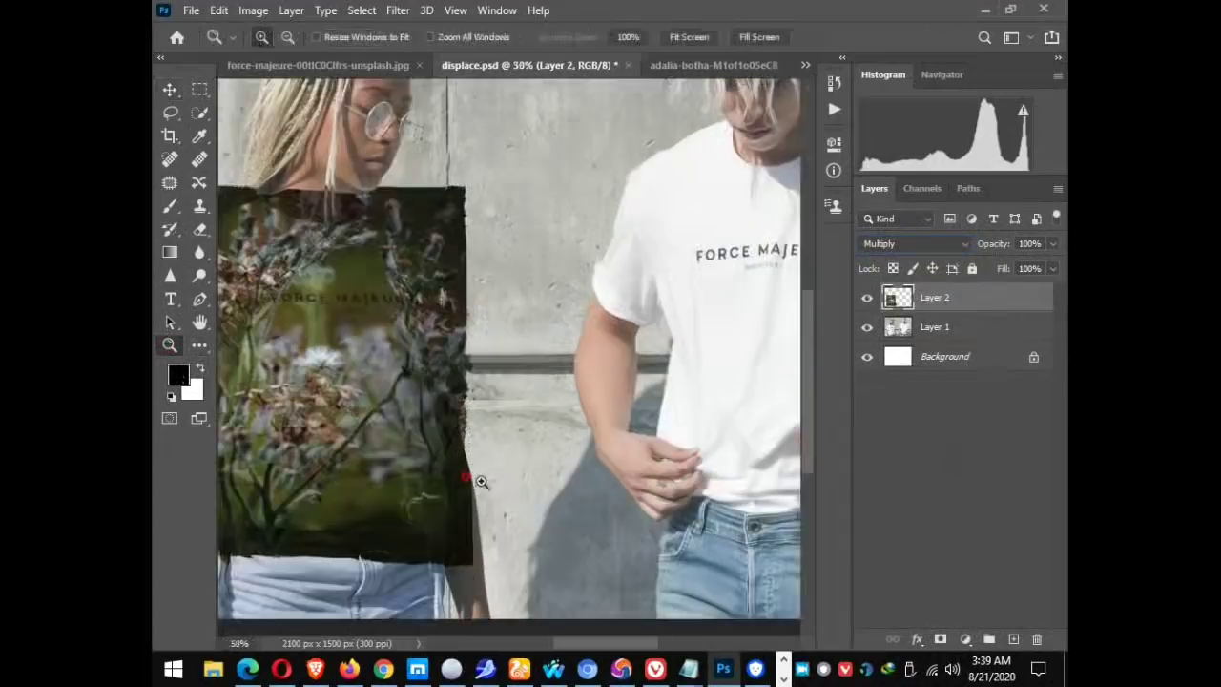
{"action": "left_click_drag", "start_coordinate": [399, 460], "coordinate": [571, 432]}
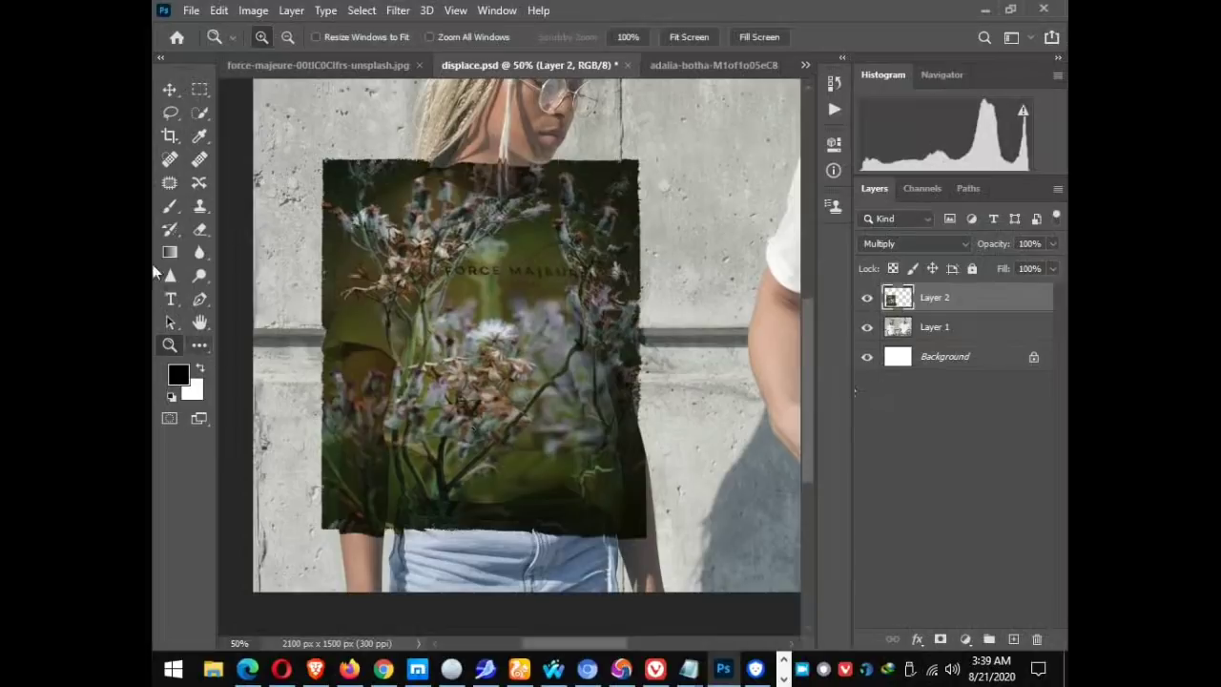
{"action": "left_click", "coordinate": [867, 302]}
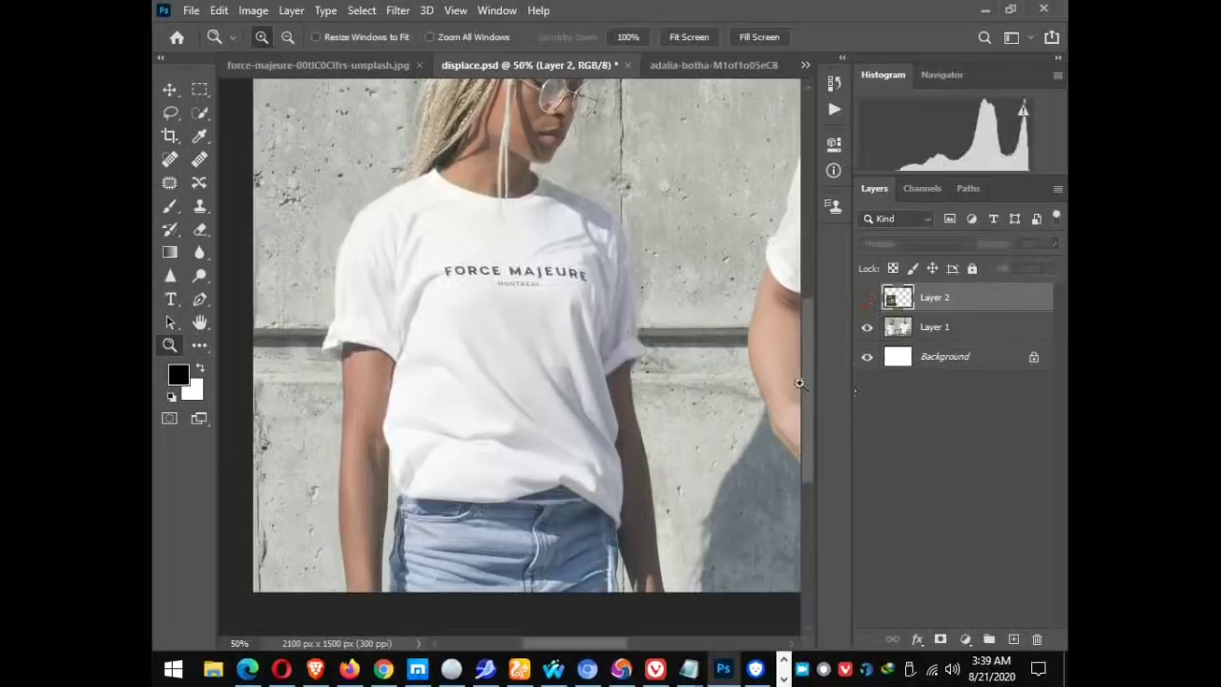
On Layer 1, quick-select the shirt's shoulders and sleeves.
{"action": "left_click", "coordinate": [922, 333]}
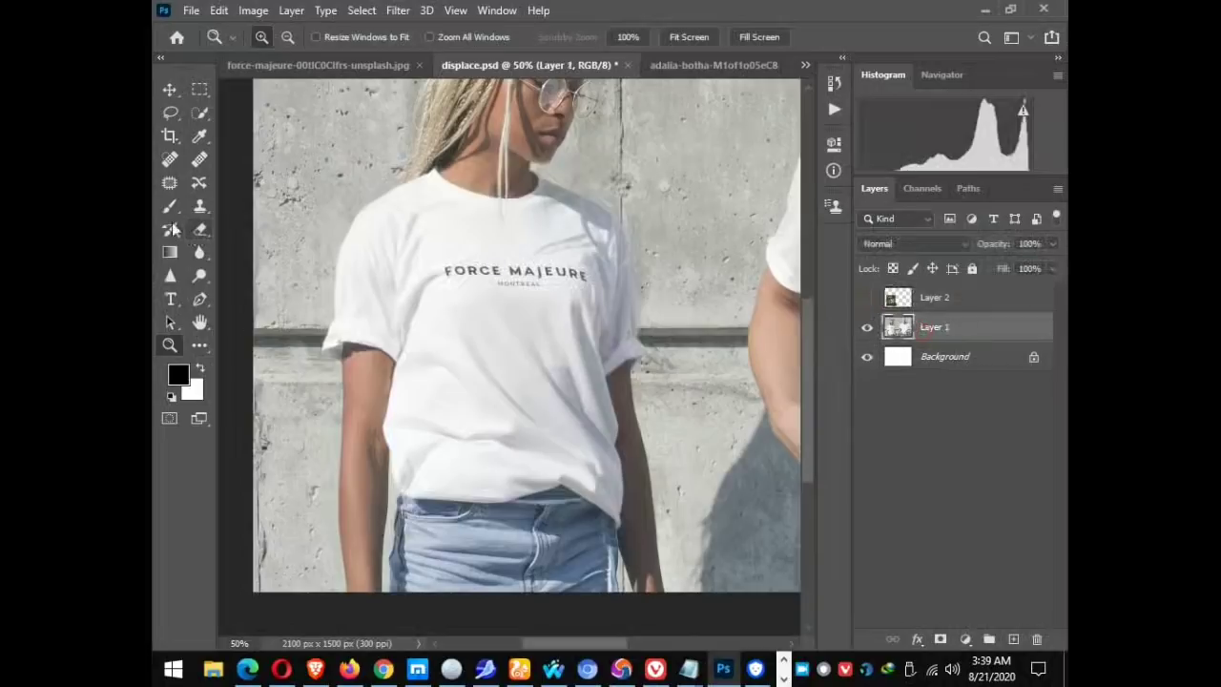
{"action": "left_click", "coordinate": [202, 116]}
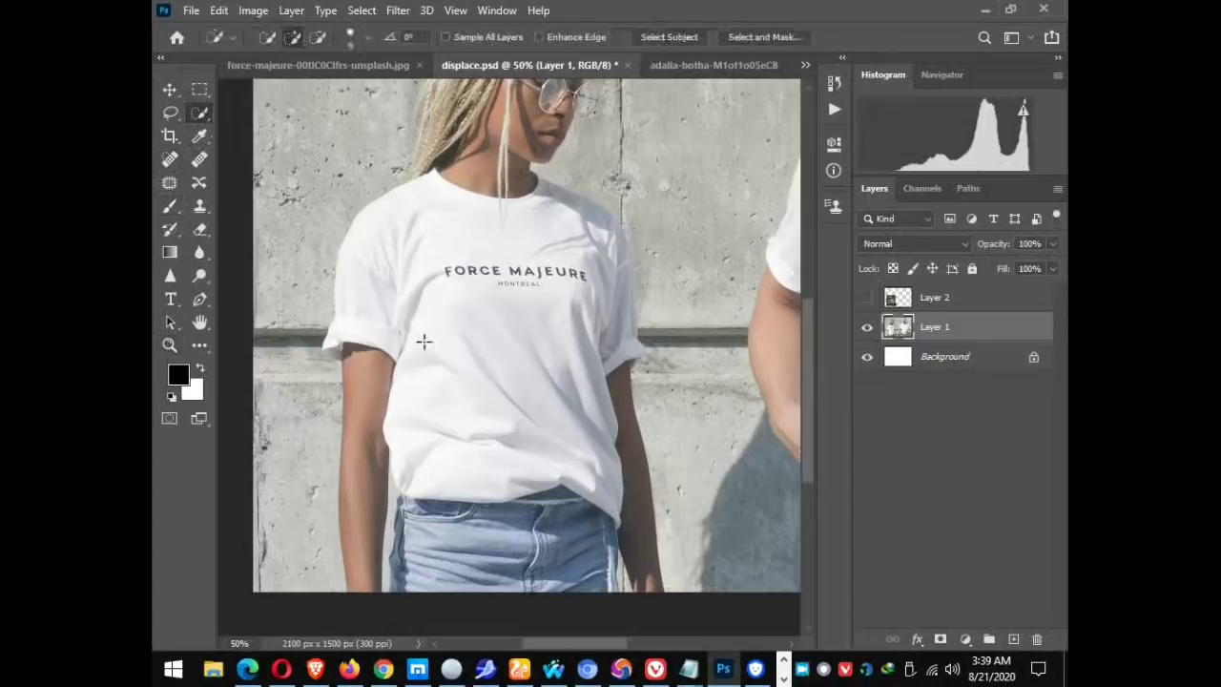
{"action": "left_click_drag", "start_coordinate": [393, 277], "coordinate": [423, 214]}
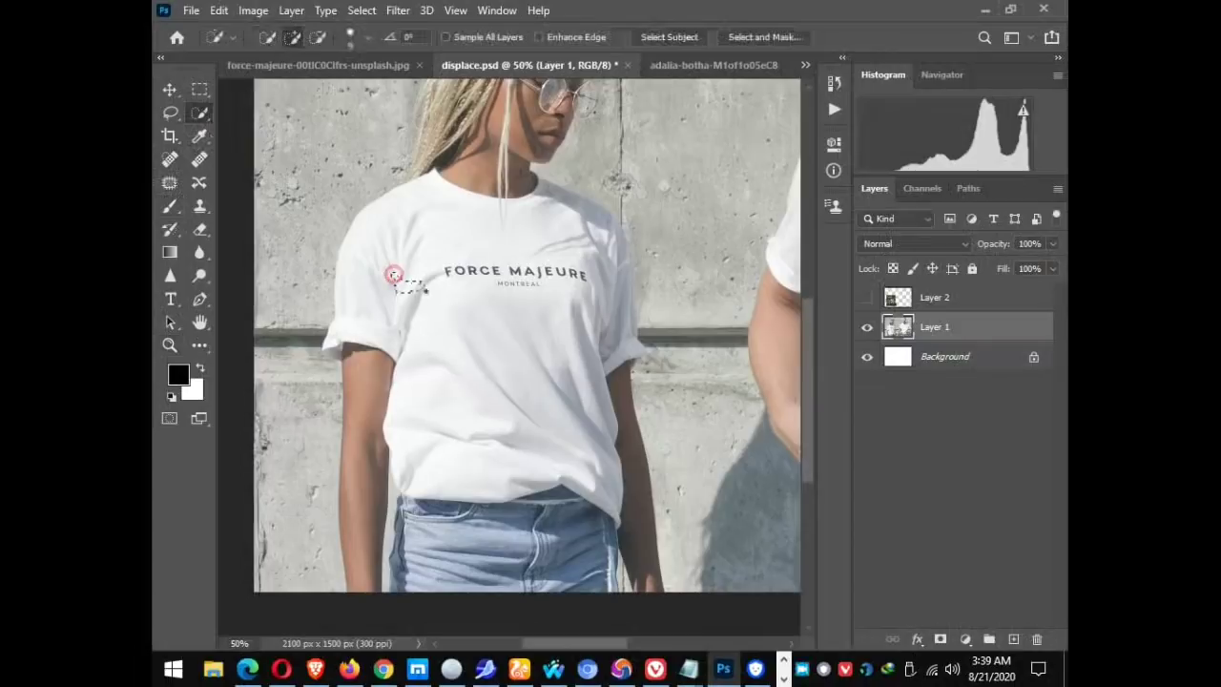
{"action": "left_click", "coordinate": [568, 239]}
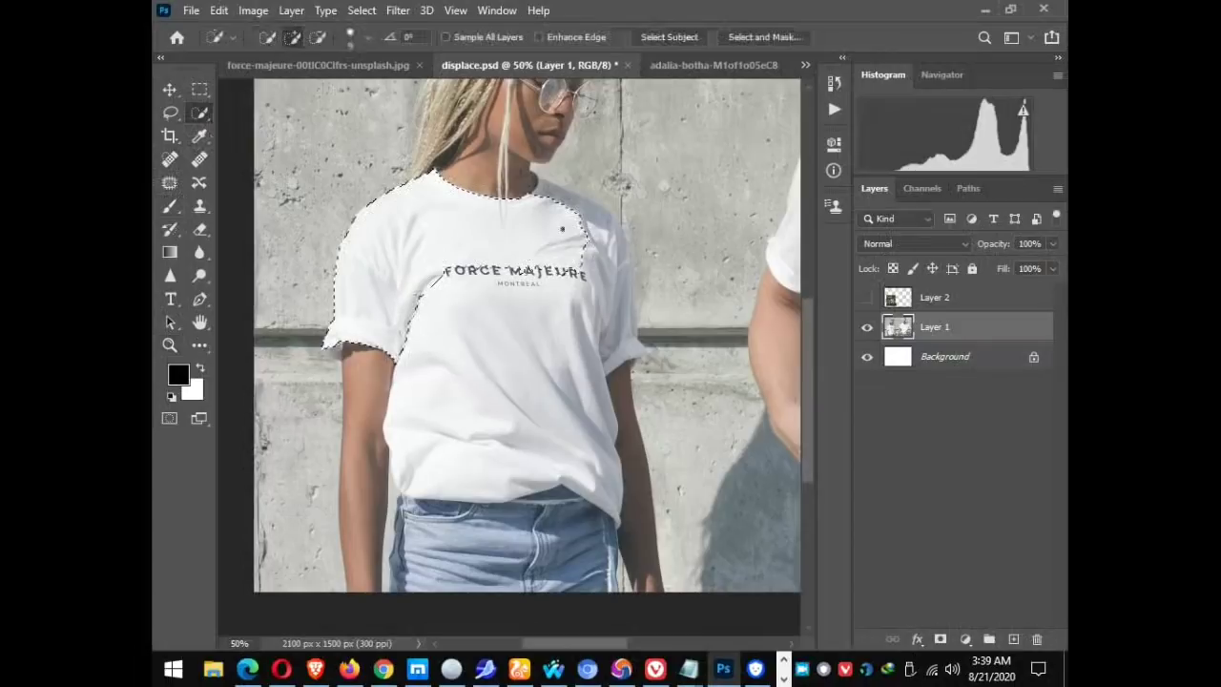
{"action": "mouse_move", "coordinate": [548, 189]}
{"action": "left_mouse_down"}
{"action": "mouse_move", "coordinate": [627, 275]}
{"action": "mouse_move", "coordinate": [622, 334]}
{"action": "left_mouse_up"}
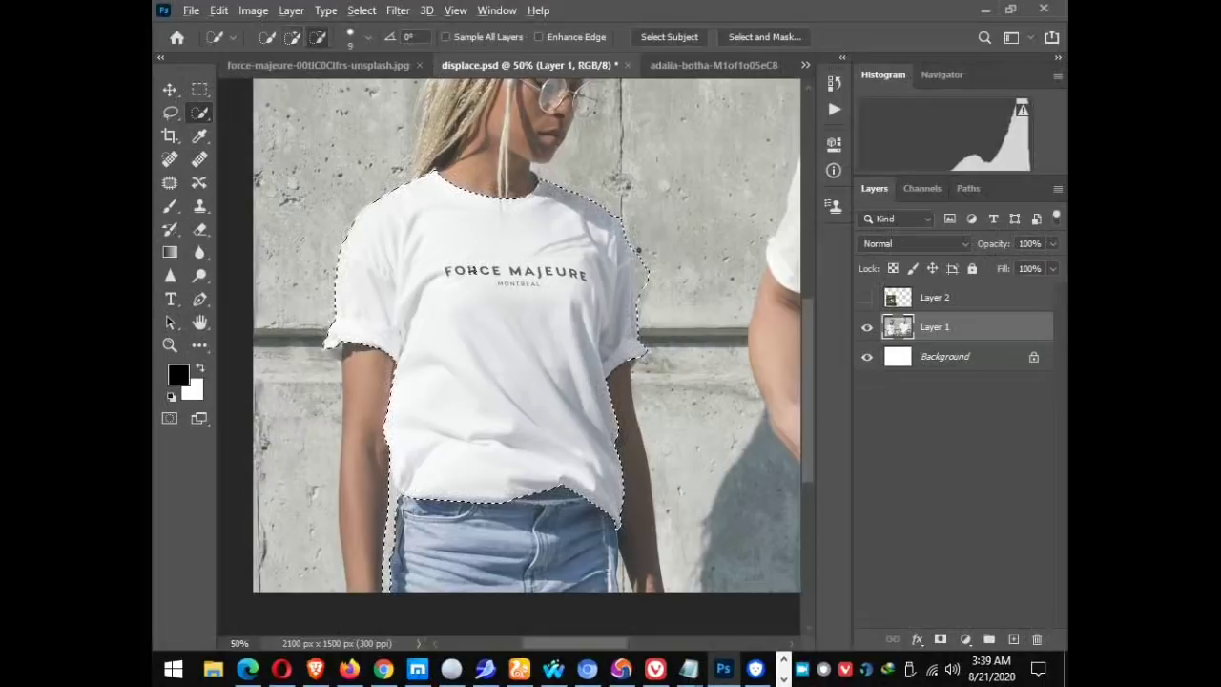
Trim the selection at the shoulder and jeans edge, and add the left sleeve tip.
{"action": "left_click", "coordinate": [640, 250], "text": "alt"}
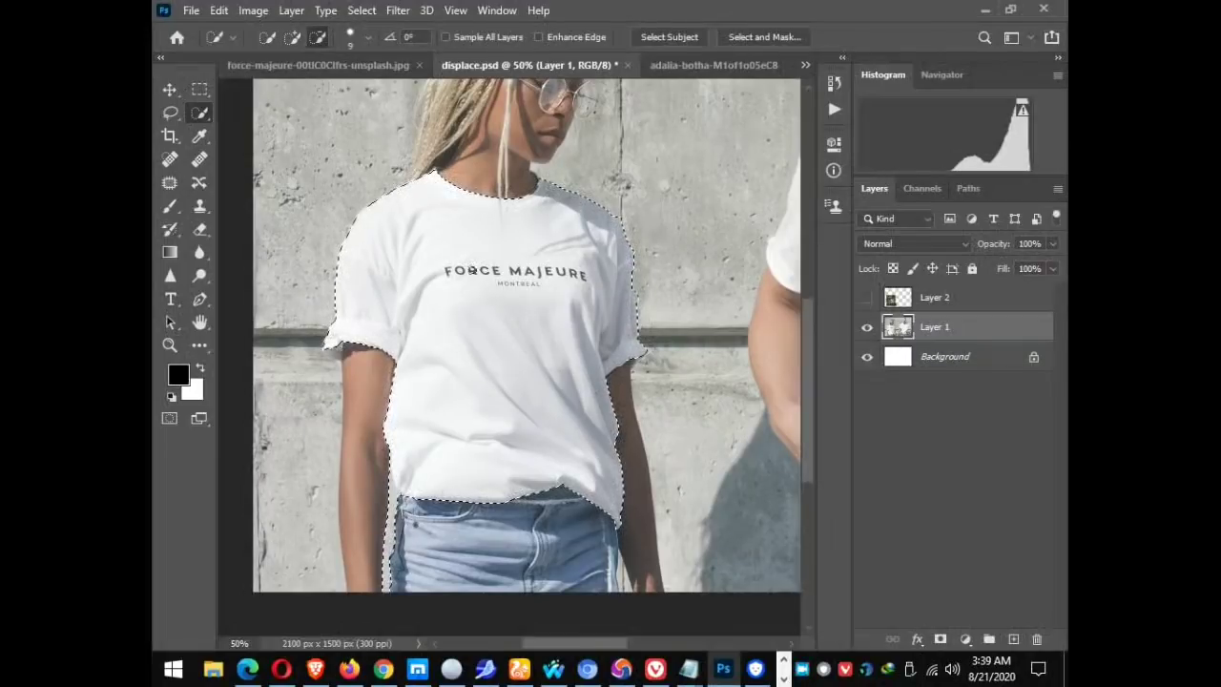
{"action": "left_click", "coordinate": [403, 512]}
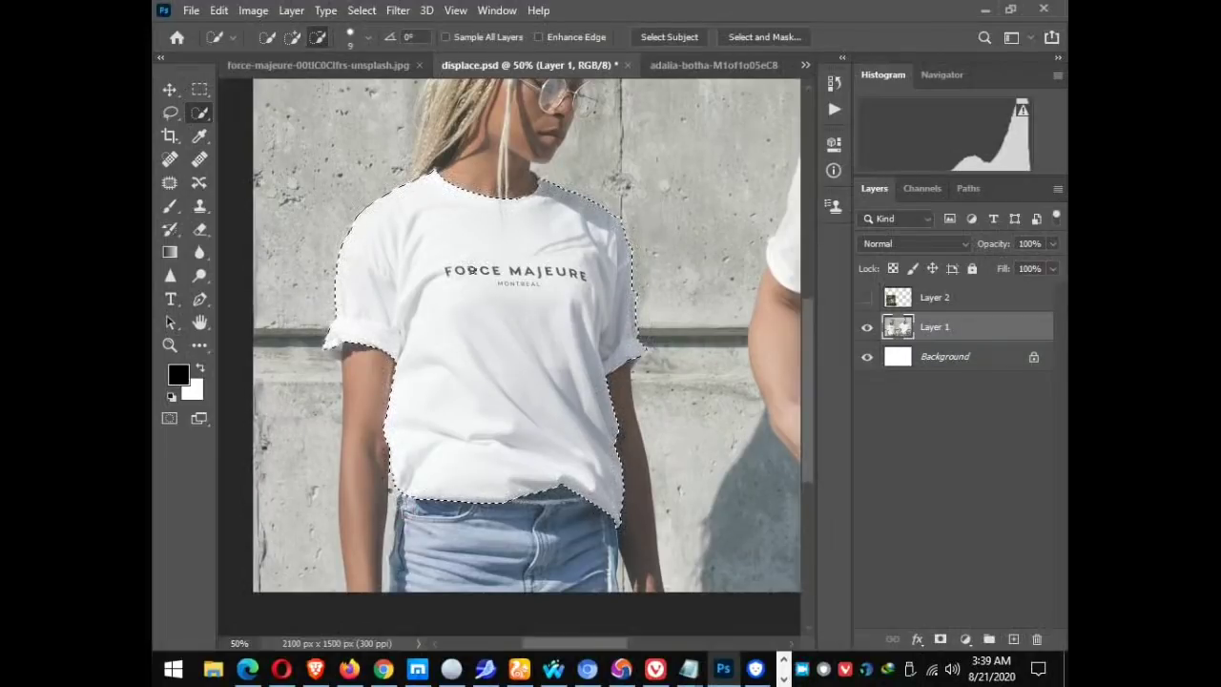
{"action": "key", "text": "alt"}
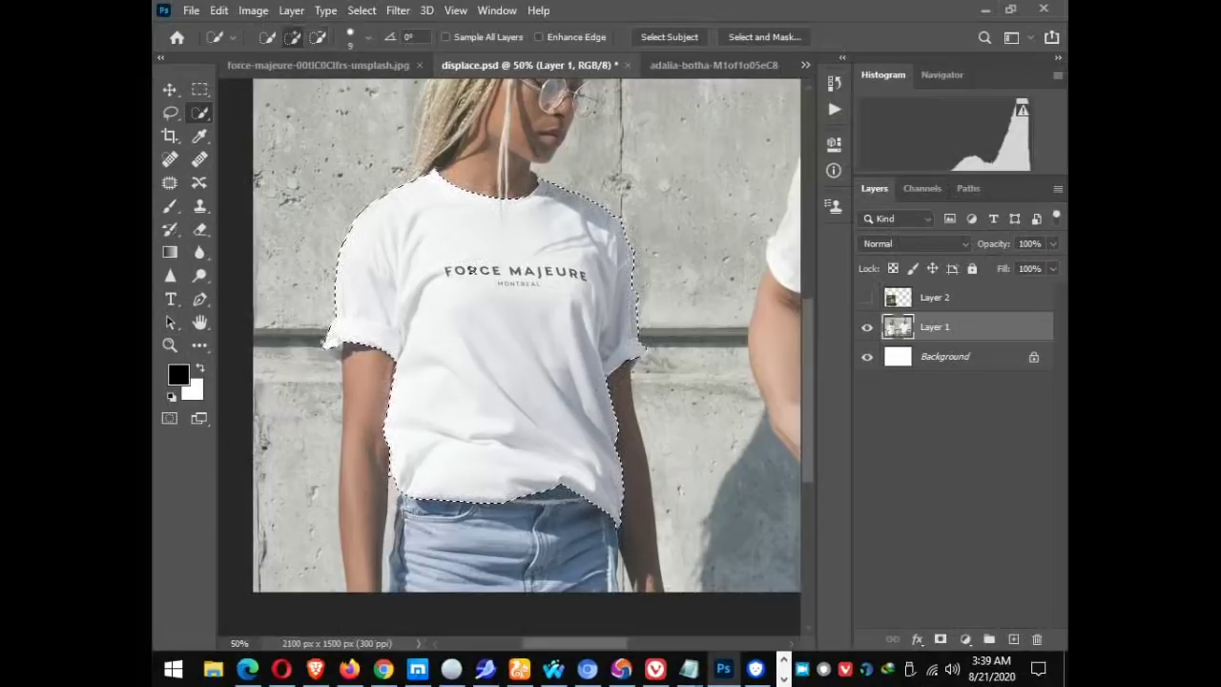
{"action": "left_click", "coordinate": [327, 346]}
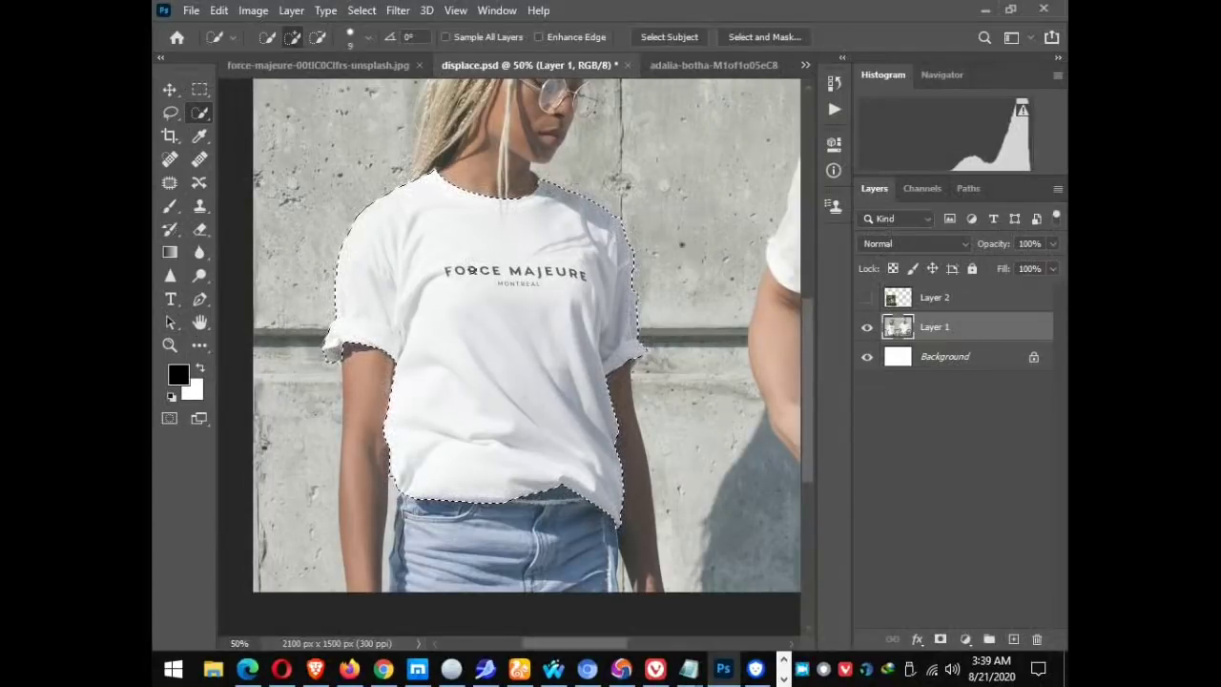
Zoom in and refine the shoulder selection, removing the wall.
{"action": "left_click", "coordinate": [172, 346]}
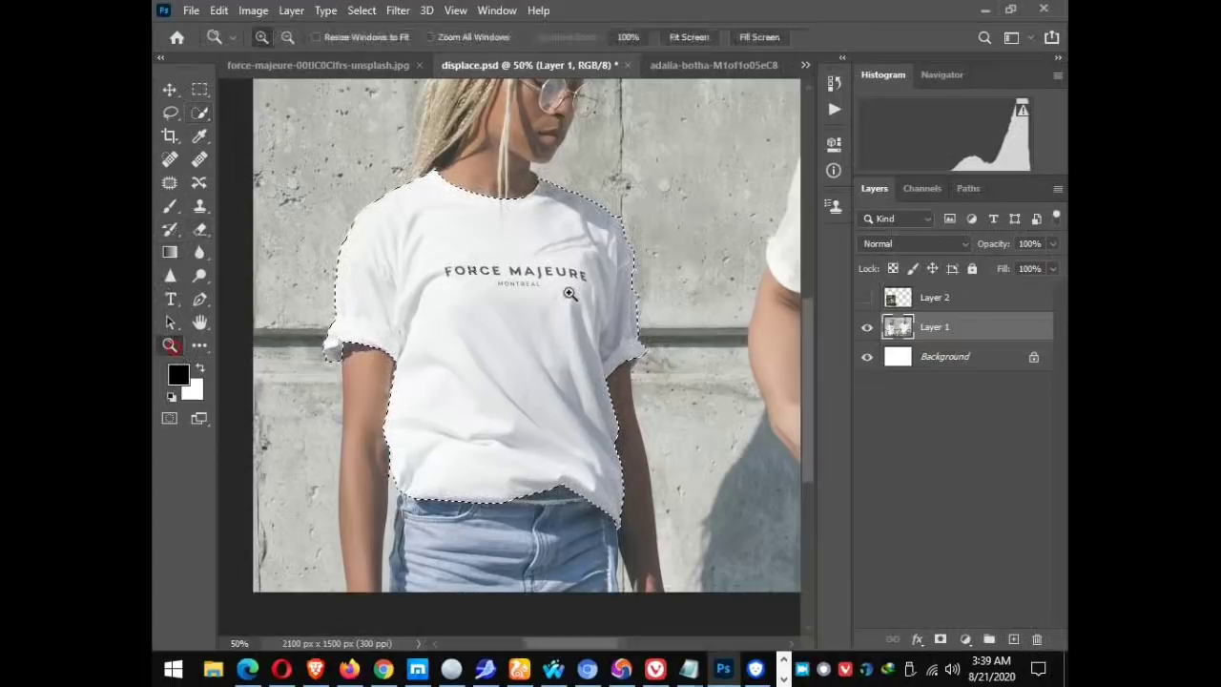
{"action": "left_click", "coordinate": [569, 293]}
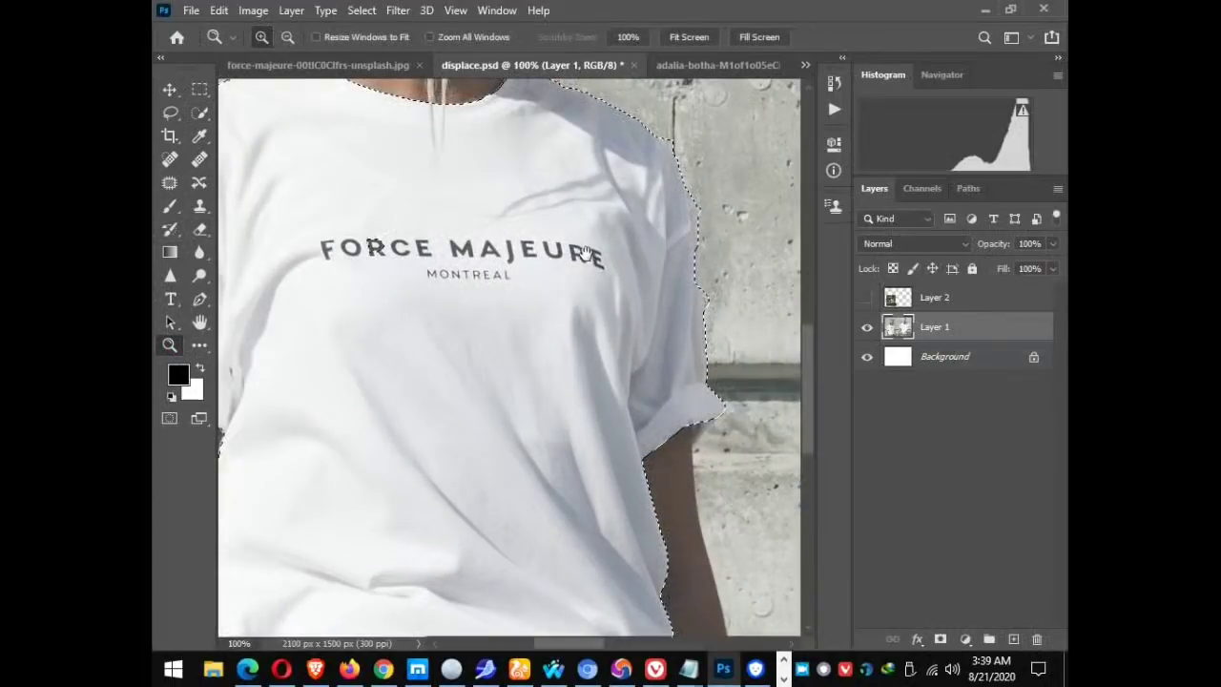
{"action": "scroll", "coordinate": [620, 305], "scroll_direction": "up", "scroll_amount": 3}
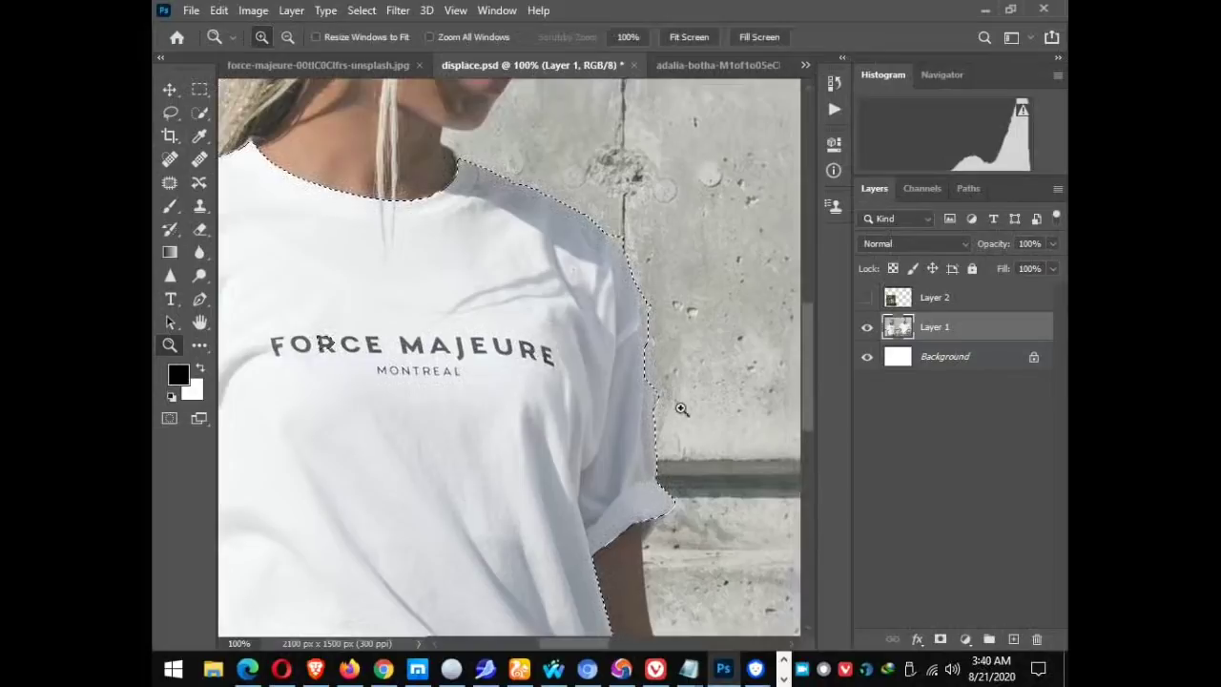
{"action": "left_click", "coordinate": [200, 113]}
{"action": "left_click", "coordinate": [614, 228]}
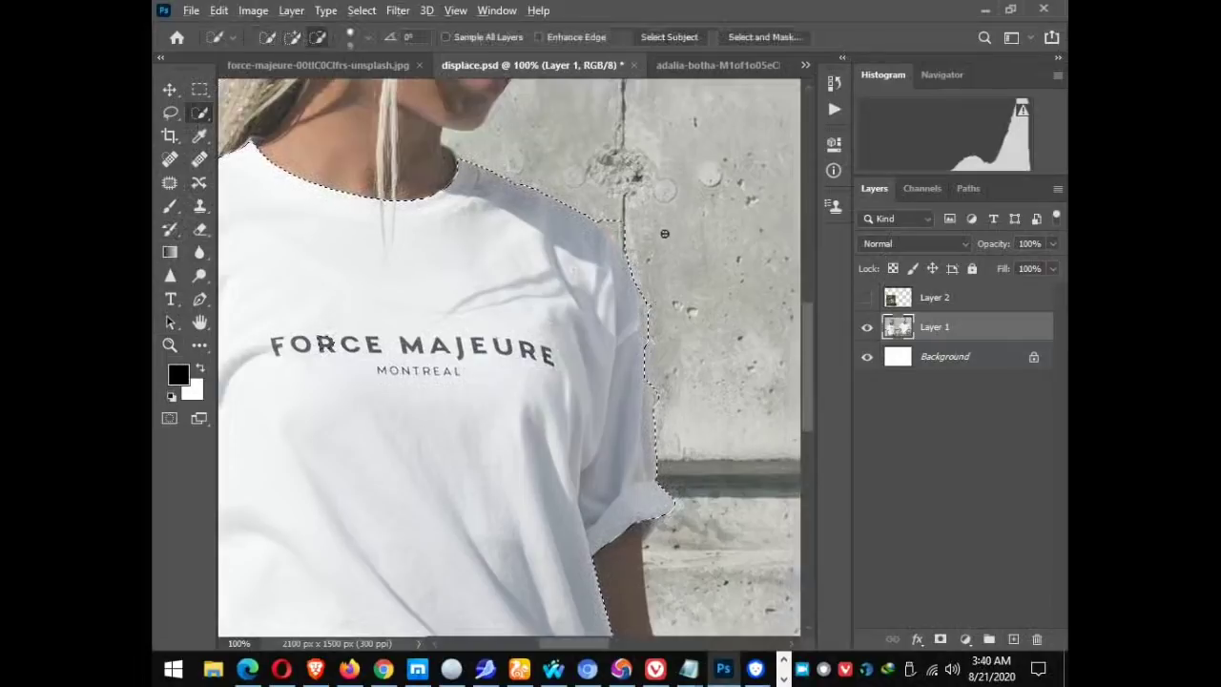
{"action": "left_click", "coordinate": [595, 211], "text": "alt"}
{"action": "left_click_drag", "start_coordinate": [615, 226], "coordinate": [627, 236]}
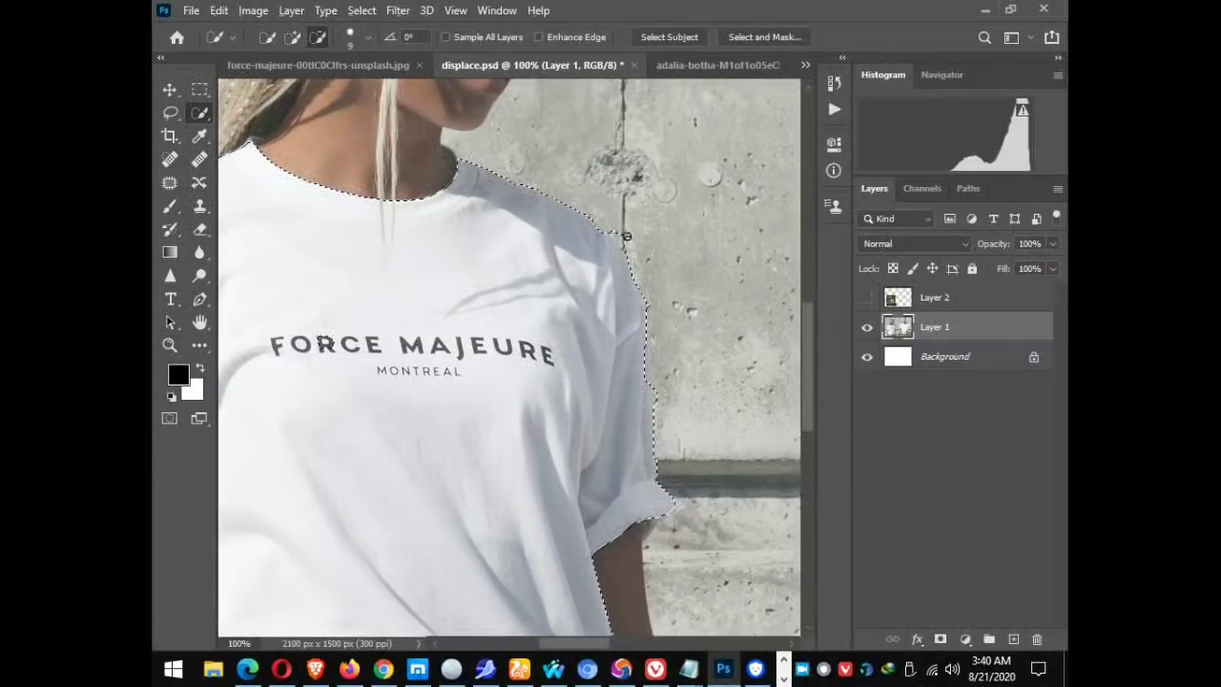
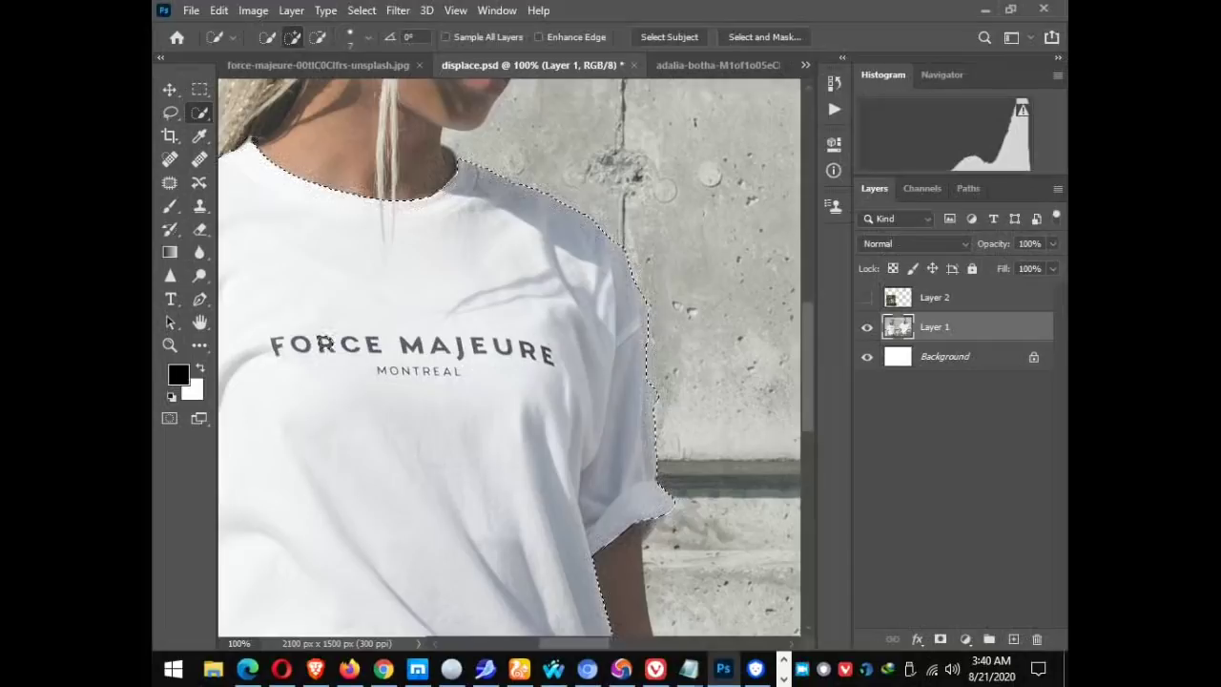
Refine the white T-shirt selection along the left shoulder and collar, removing hair and neck.
{"action": "left_click_drag", "start_coordinate": [286, 115], "coordinate": [311, 96]}
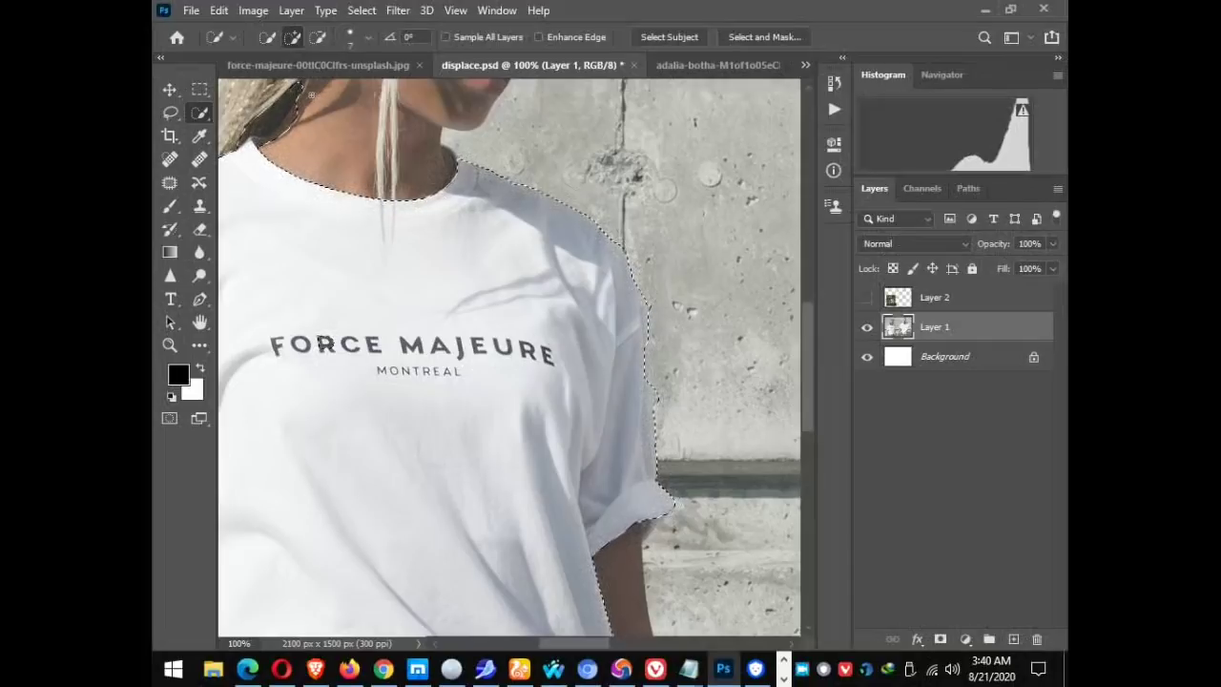
{"action": "key", "text": "alt"}
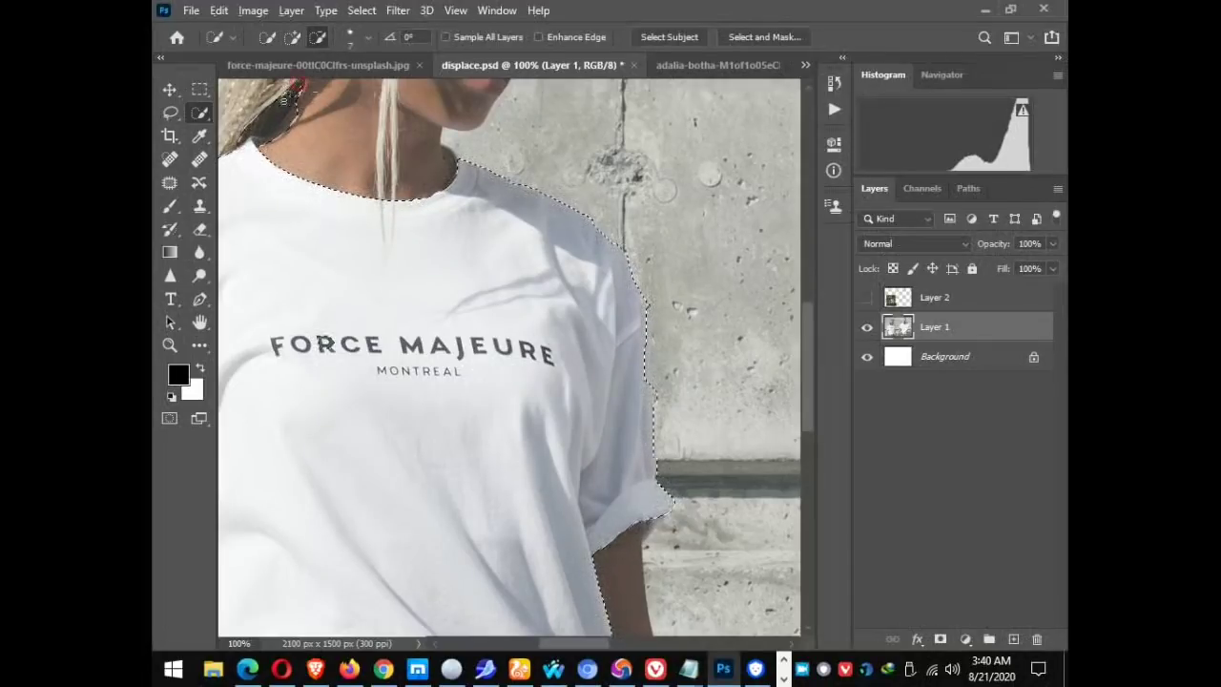
{"action": "left_click_drag", "start_coordinate": [286, 99], "coordinate": [285, 129]}
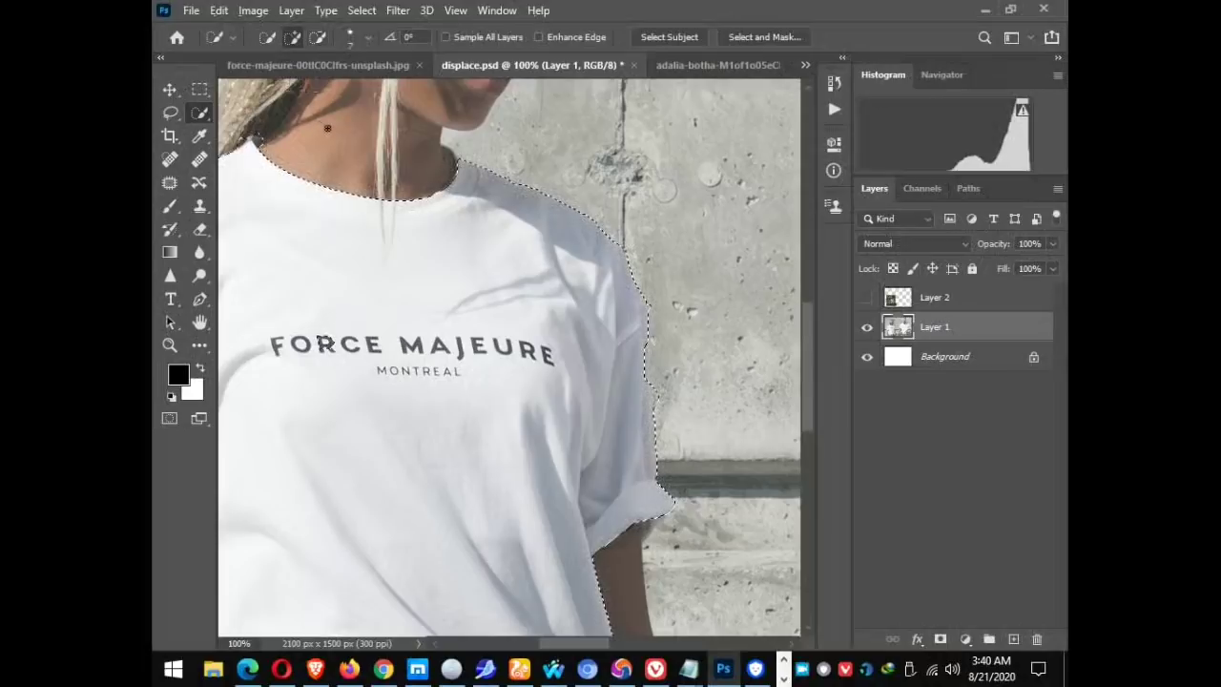
{"action": "key", "text": "alt"}
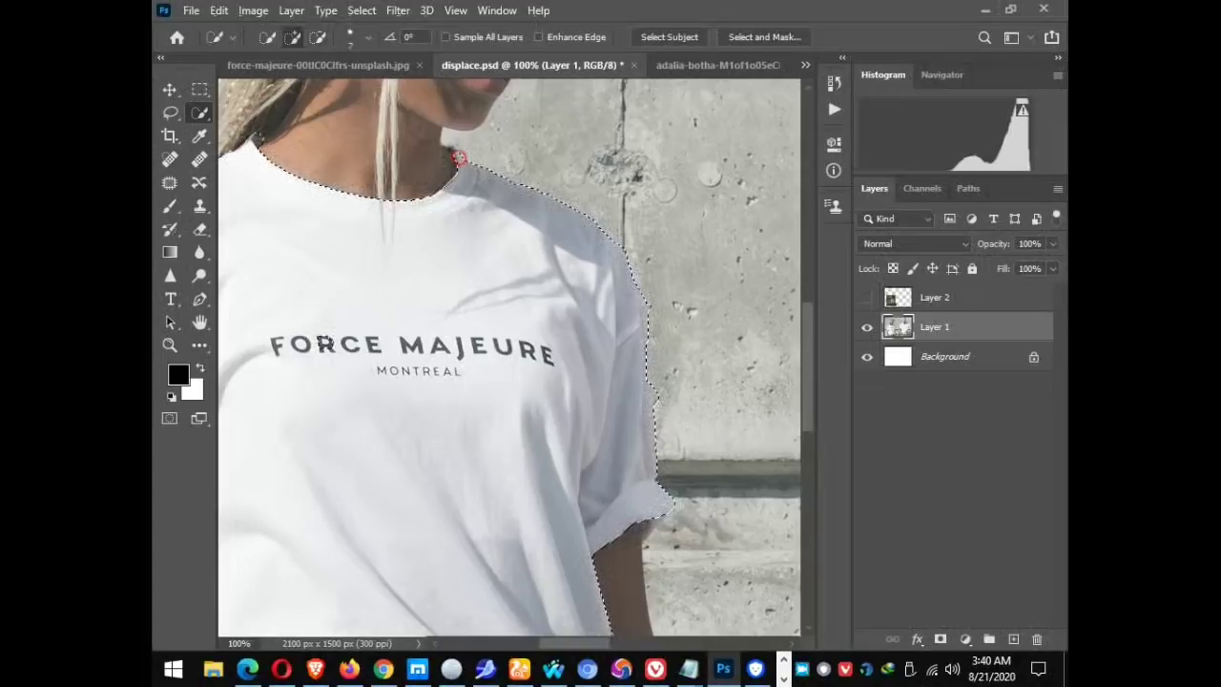
{"action": "left_click_drag", "start_coordinate": [456, 157], "coordinate": [443, 131]}
{"action": "key", "text": "ctrl+z"}
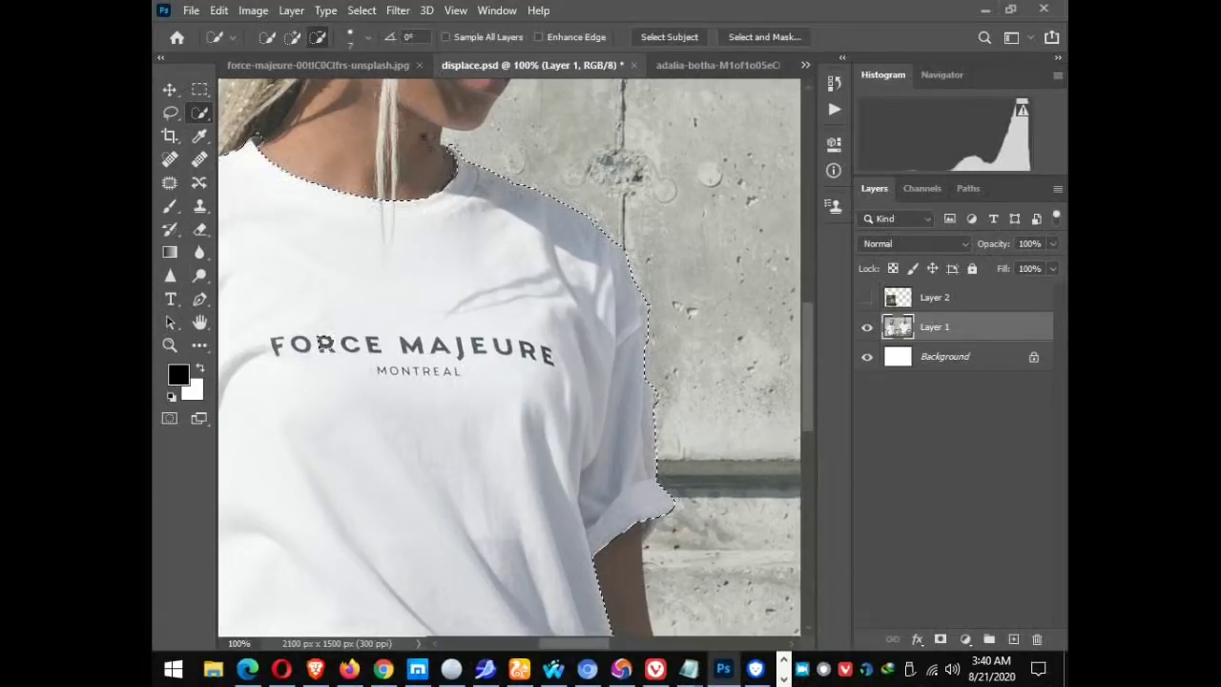
{"action": "key", "text": "alt"}
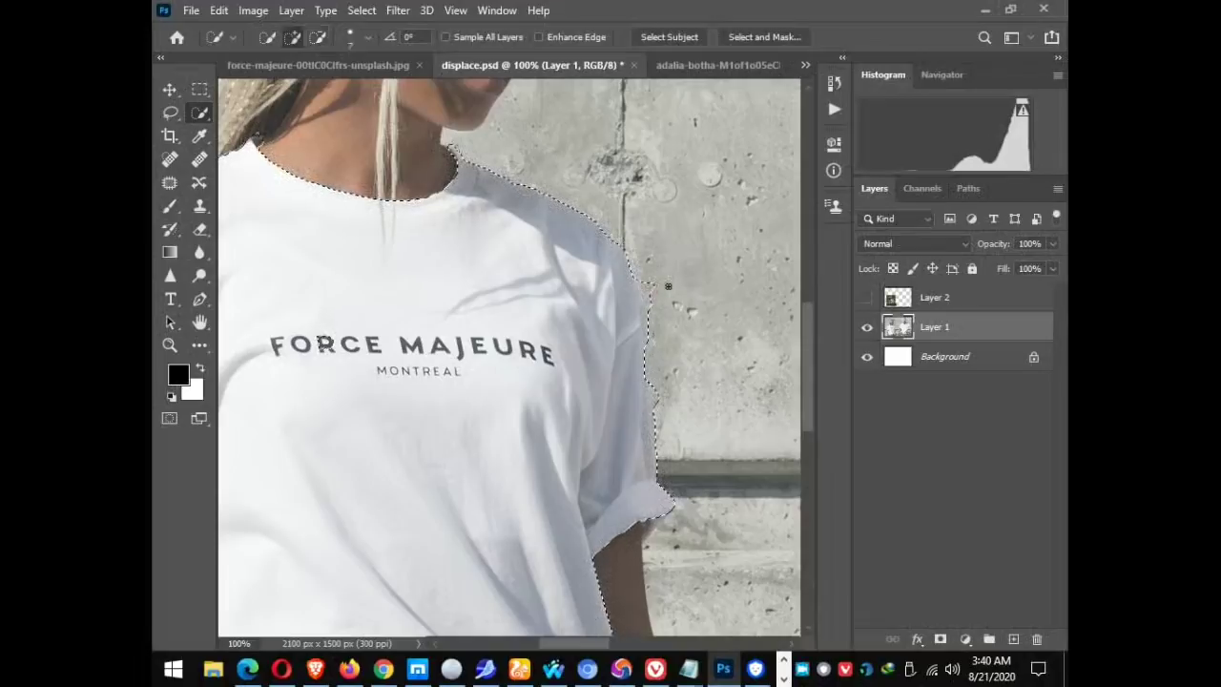
{"action": "key", "text": "alt"}
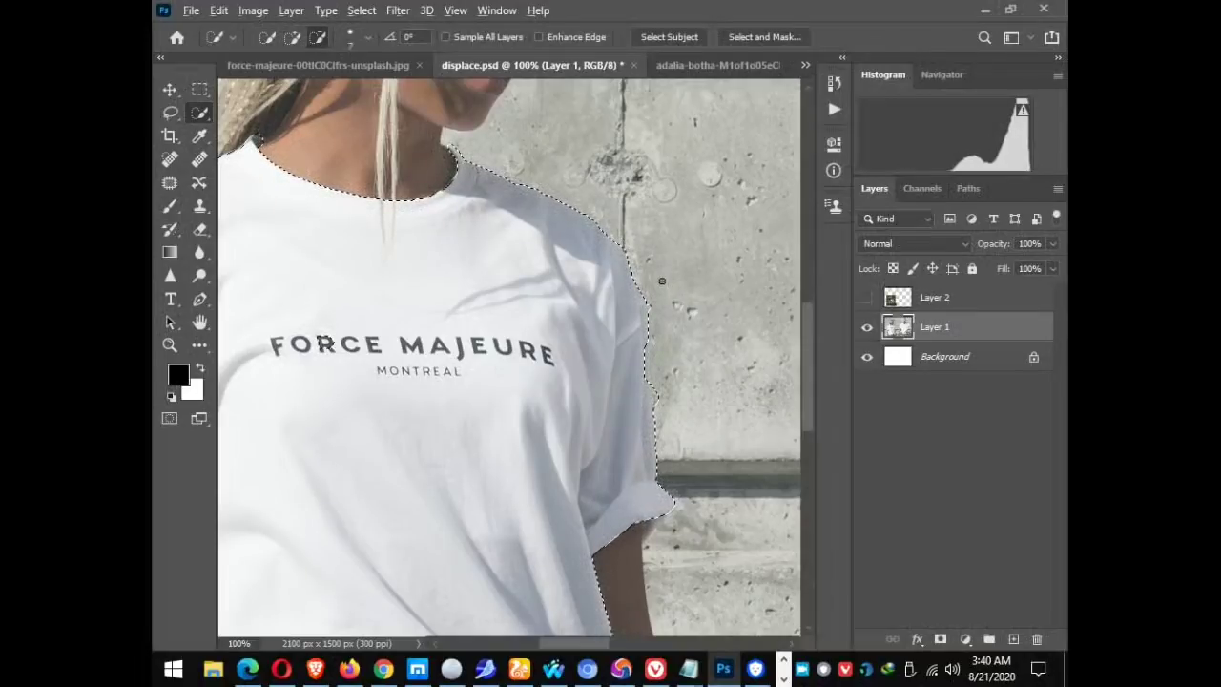
{"action": "key", "text": "alt"}
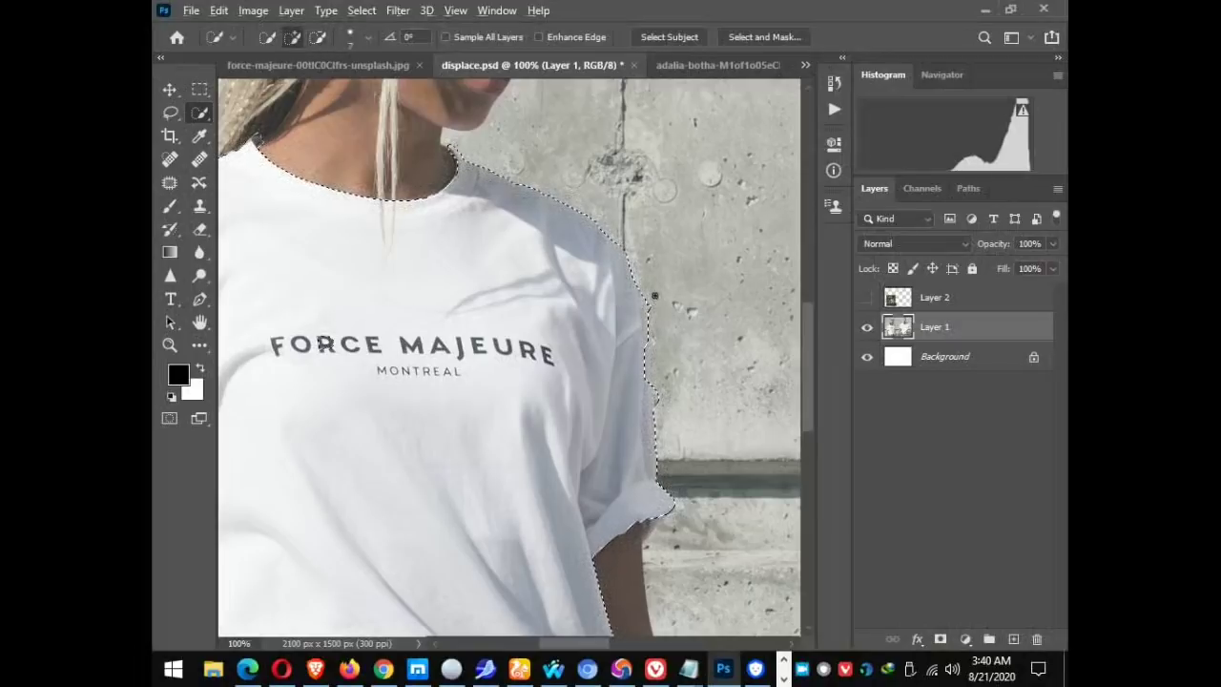
{"action": "key", "text": "alt"}
{"action": "key", "text": "alt"}
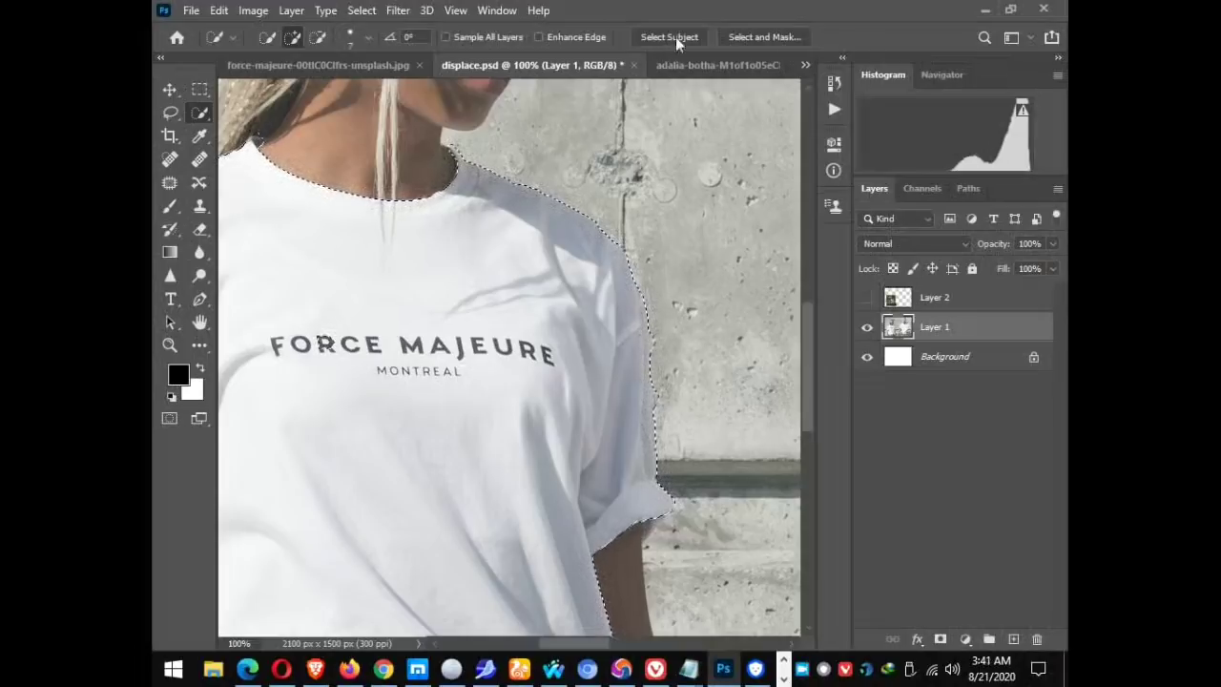
Frame the woman's shirt in view and turn on Layer 2's flower texture.
{"action": "key", "text": "z"}
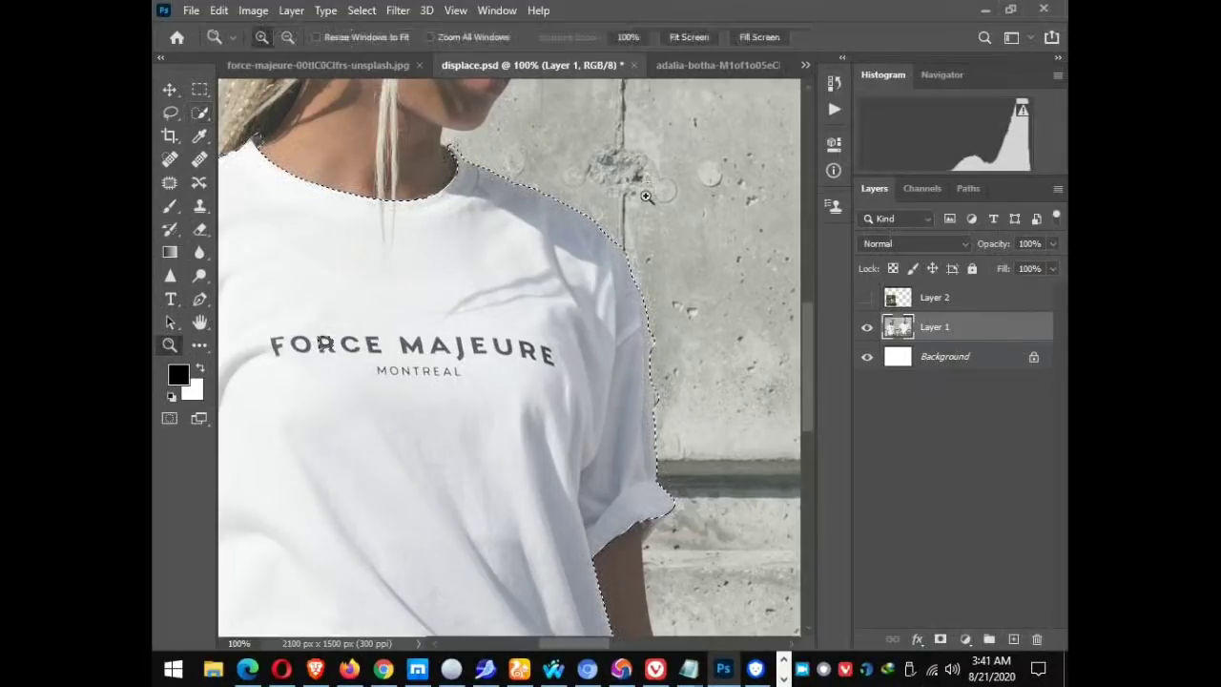
{"action": "left_click", "coordinate": [674, 224], "text": "alt"}
{"action": "left_click", "coordinate": [674, 223], "text": "alt"}
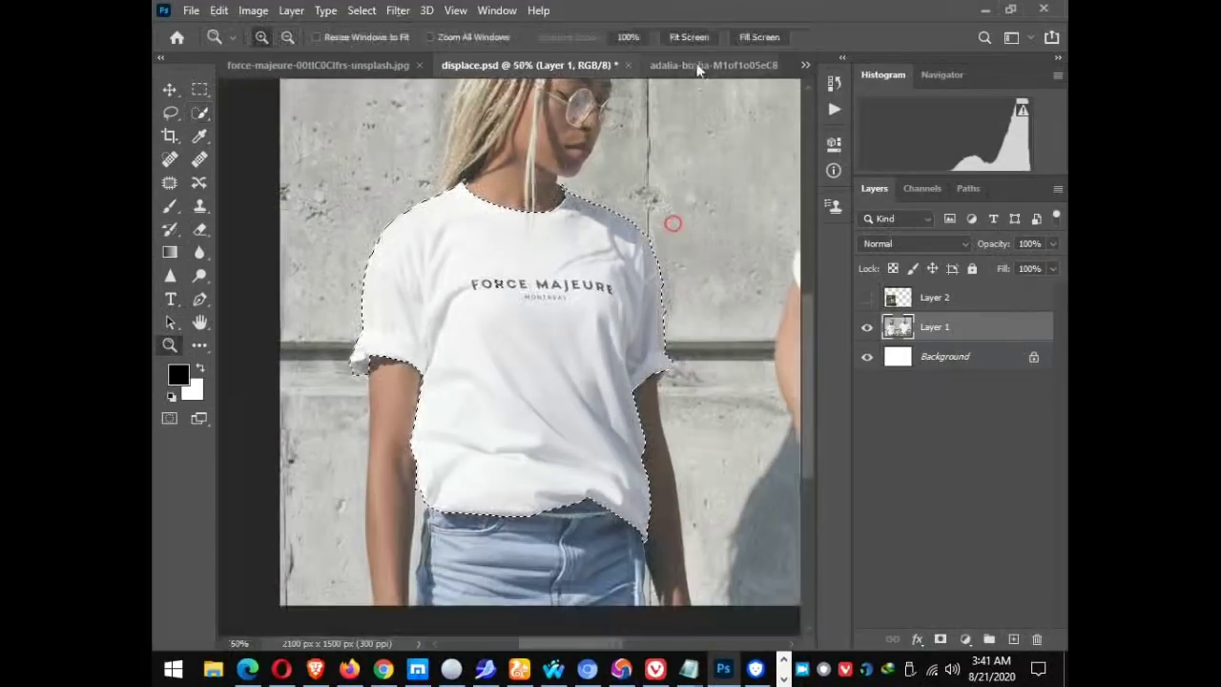
{"action": "left_click", "coordinate": [689, 36]}
{"action": "left_click", "coordinate": [469, 430]}
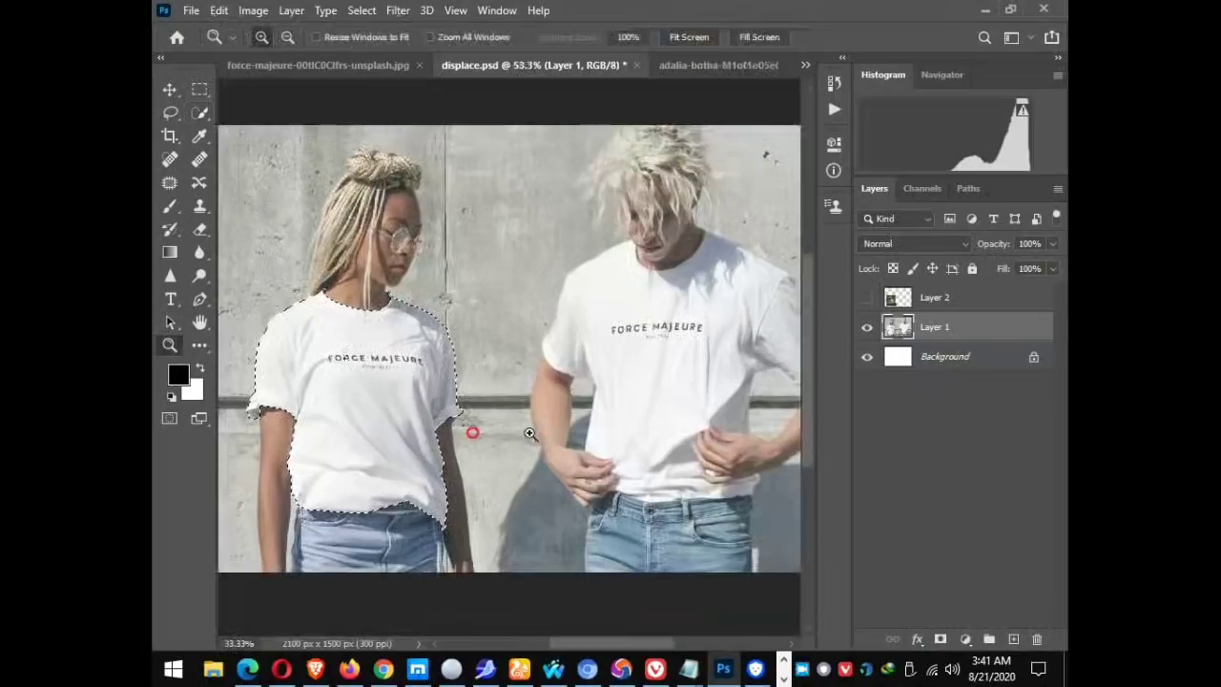
{"action": "left_click", "coordinate": [491, 445]}
{"action": "left_click_drag", "start_coordinate": [490, 445], "coordinate": [663, 441]}
{"action": "left_click_drag", "start_coordinate": [430, 469], "coordinate": [475, 526]}
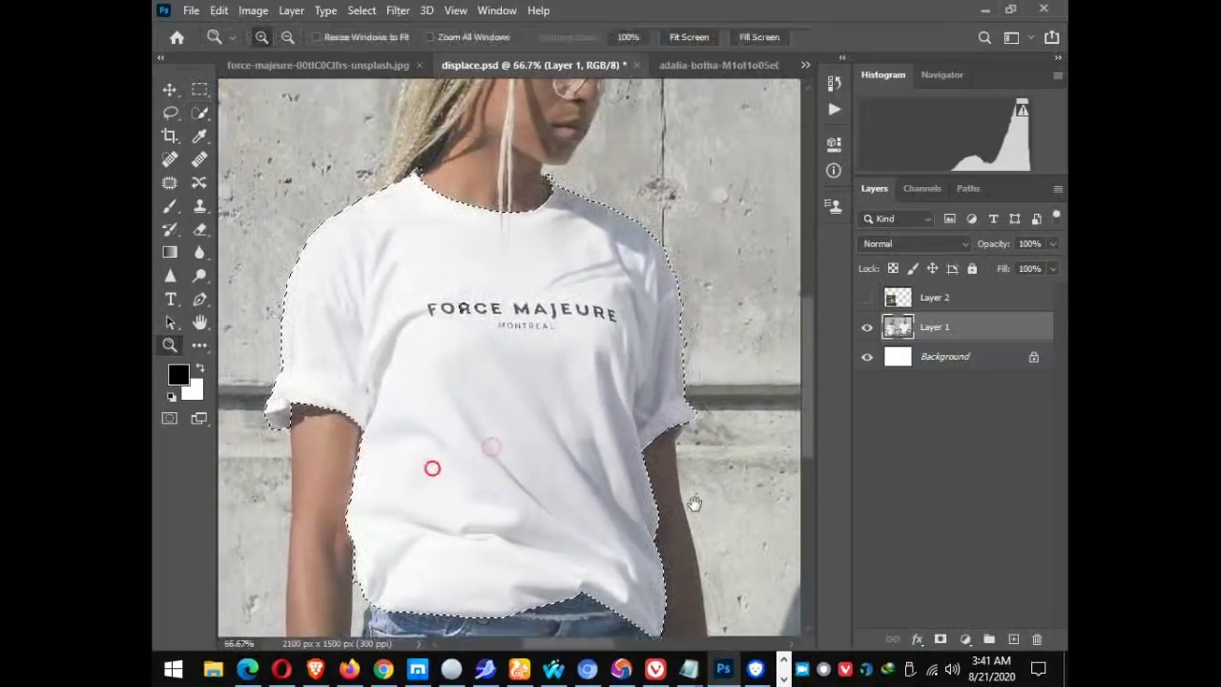
{"action": "left_click", "coordinate": [868, 298]}
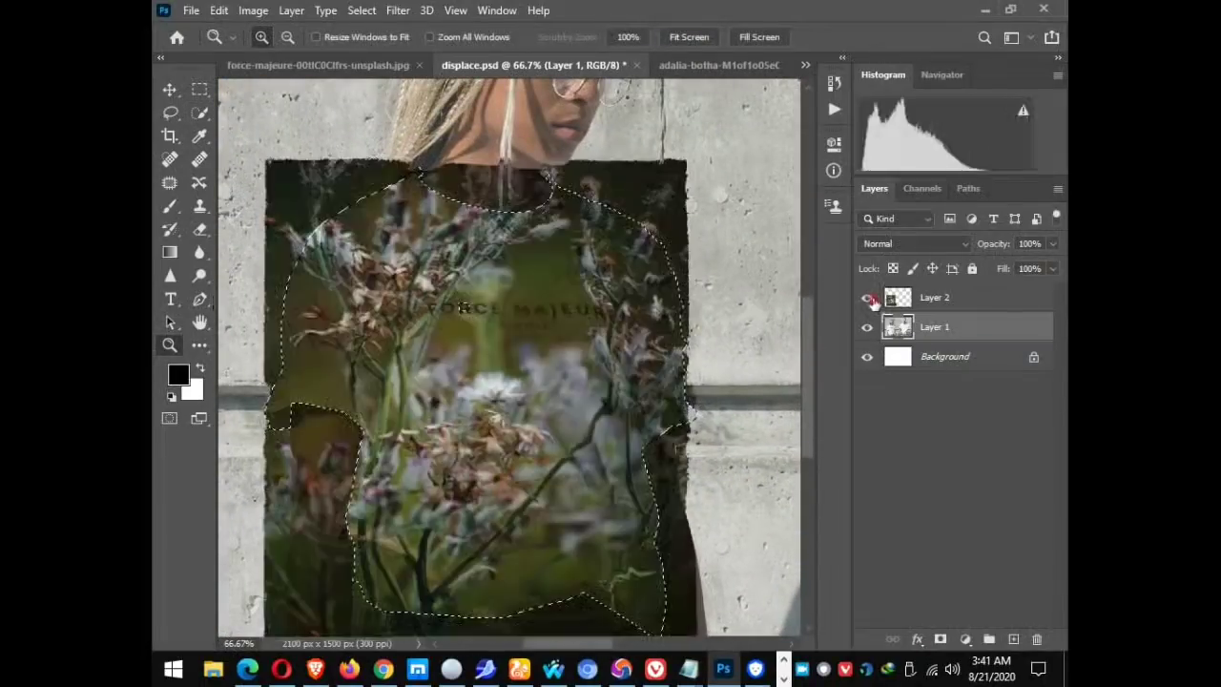
Add a layer mask to Layer 2 from the woman's shirt selection.
{"action": "left_click", "coordinate": [943, 300]}
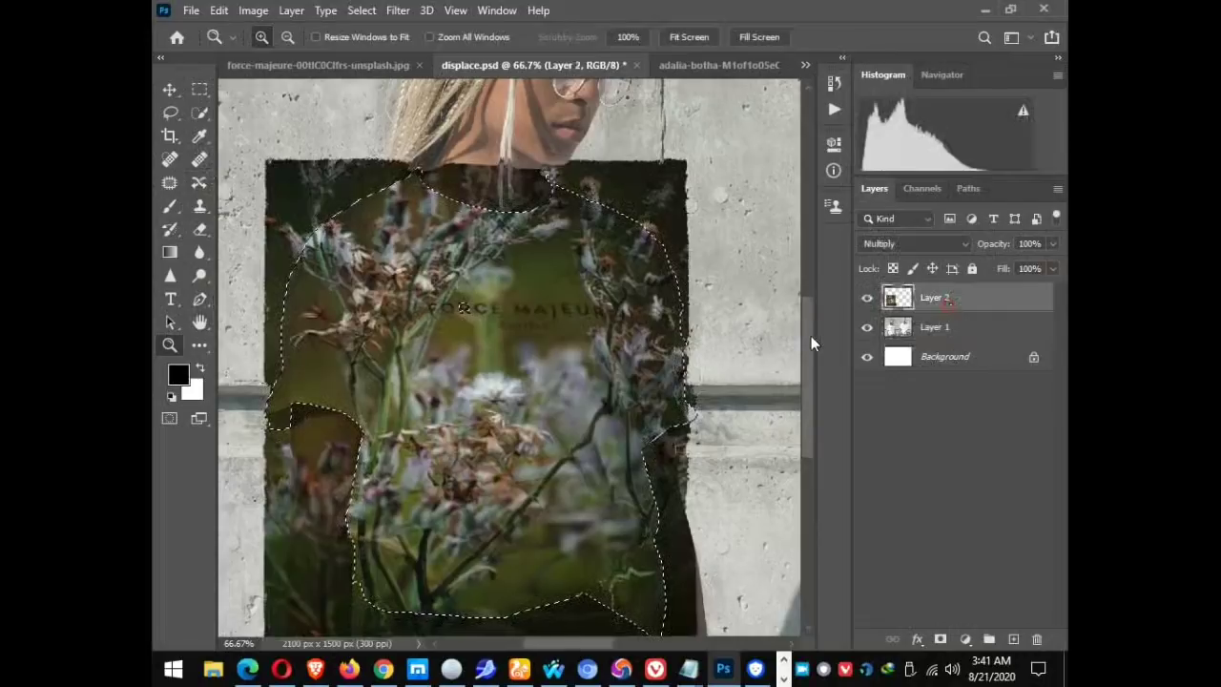
{"action": "mouse_move", "coordinate": [811, 336]}
{"action": "left_mouse_down"}
{"action": "mouse_move", "coordinate": [820, 377]}
{"action": "mouse_move", "coordinate": [821, 319]}
{"action": "left_mouse_up"}
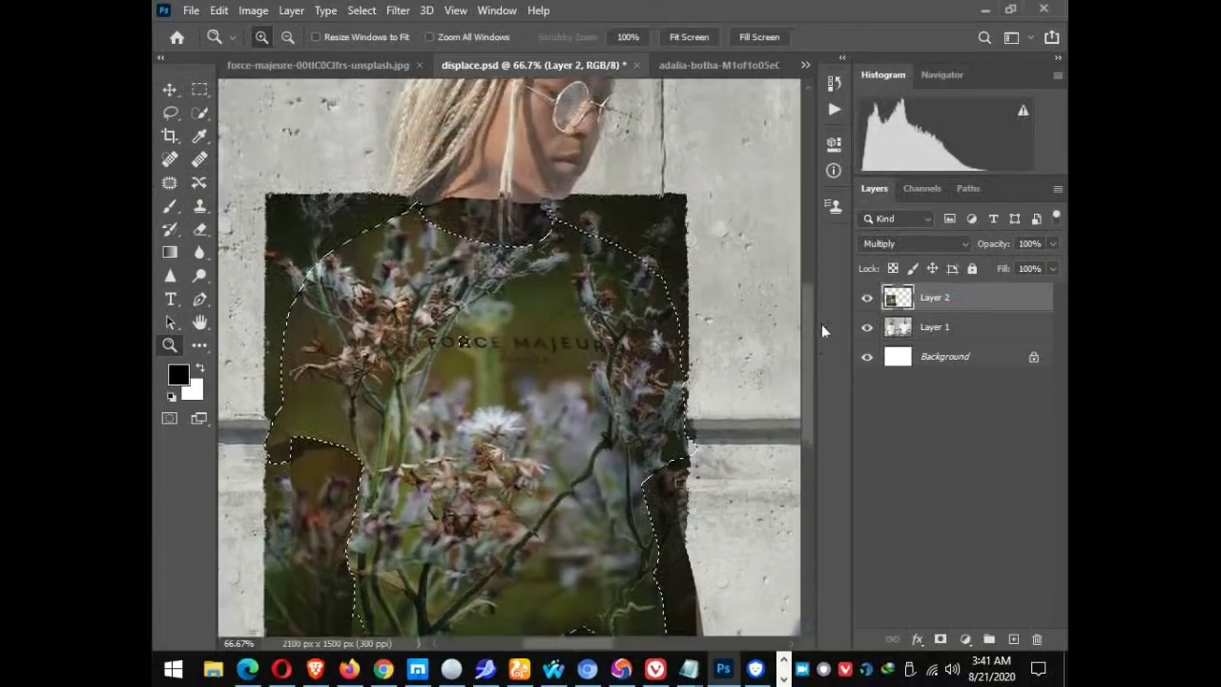
{"action": "left_click", "coordinate": [940, 640]}
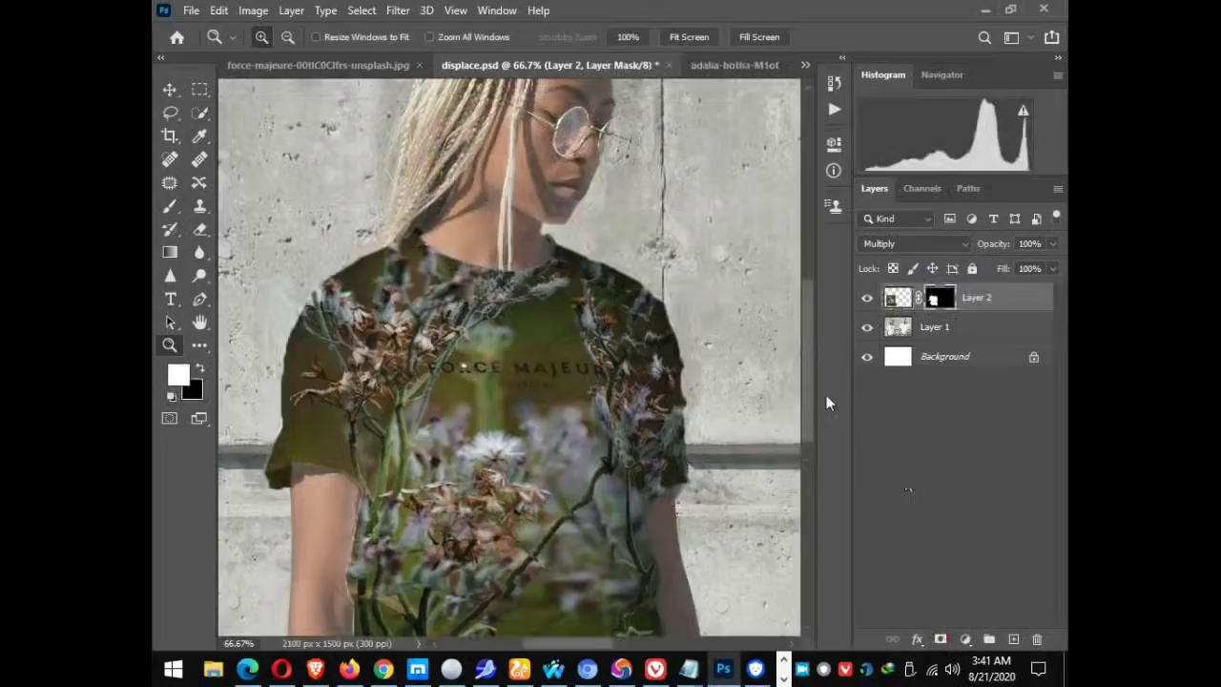
{"action": "scroll", "coordinate": [749, 319], "scroll_direction": "down", "scroll_amount": 2}
{"action": "scroll", "coordinate": [749, 318], "scroll_direction": "down", "scroll_amount": 2}
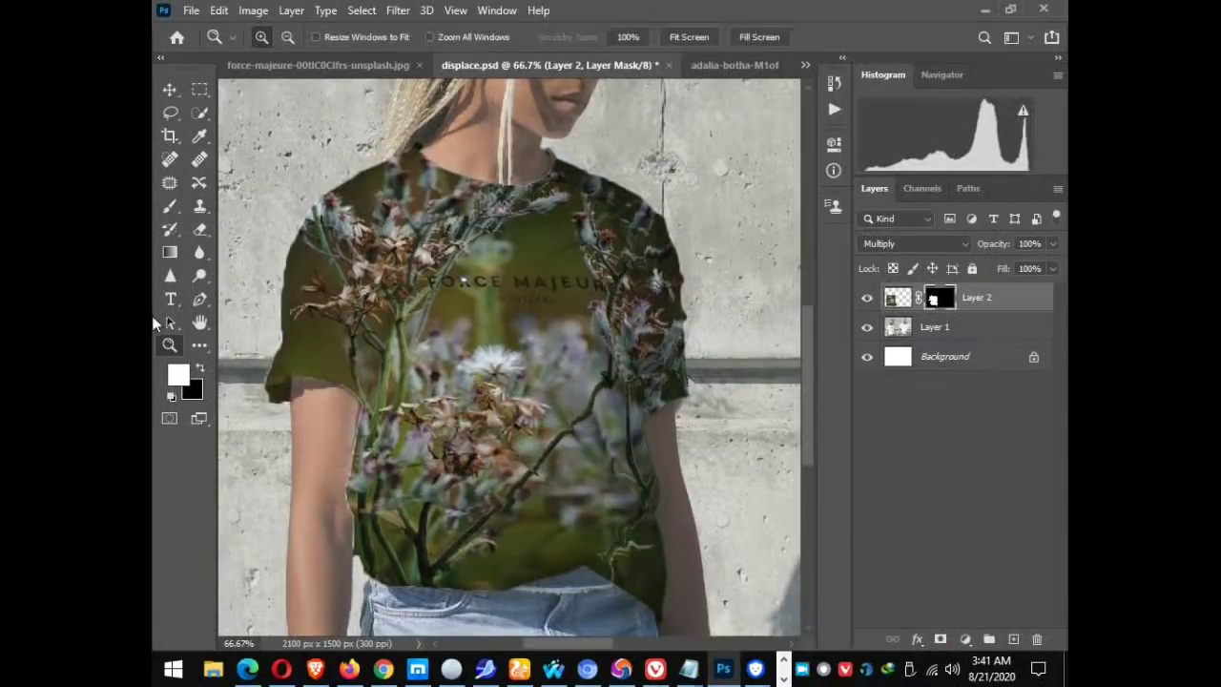
Make Layer 1 the active layer and zoom out.
{"action": "left_click", "coordinate": [199, 111]}
{"action": "key", "text": "v"}
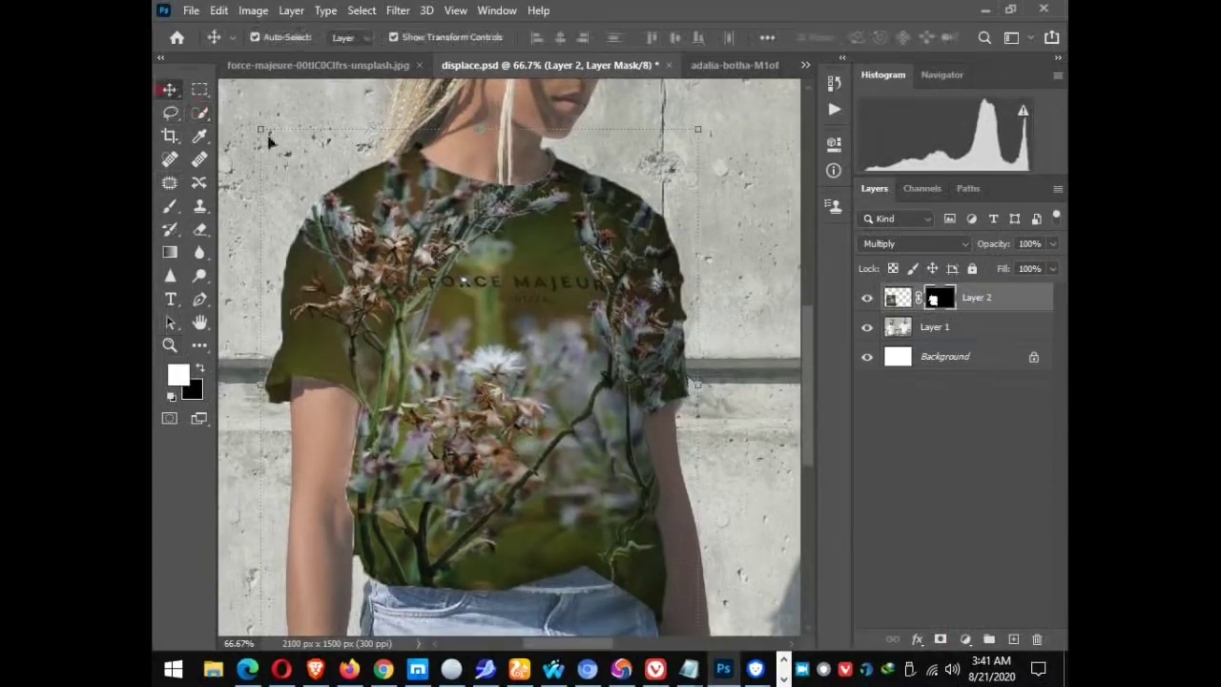
{"action": "left_click", "coordinate": [302, 159]}
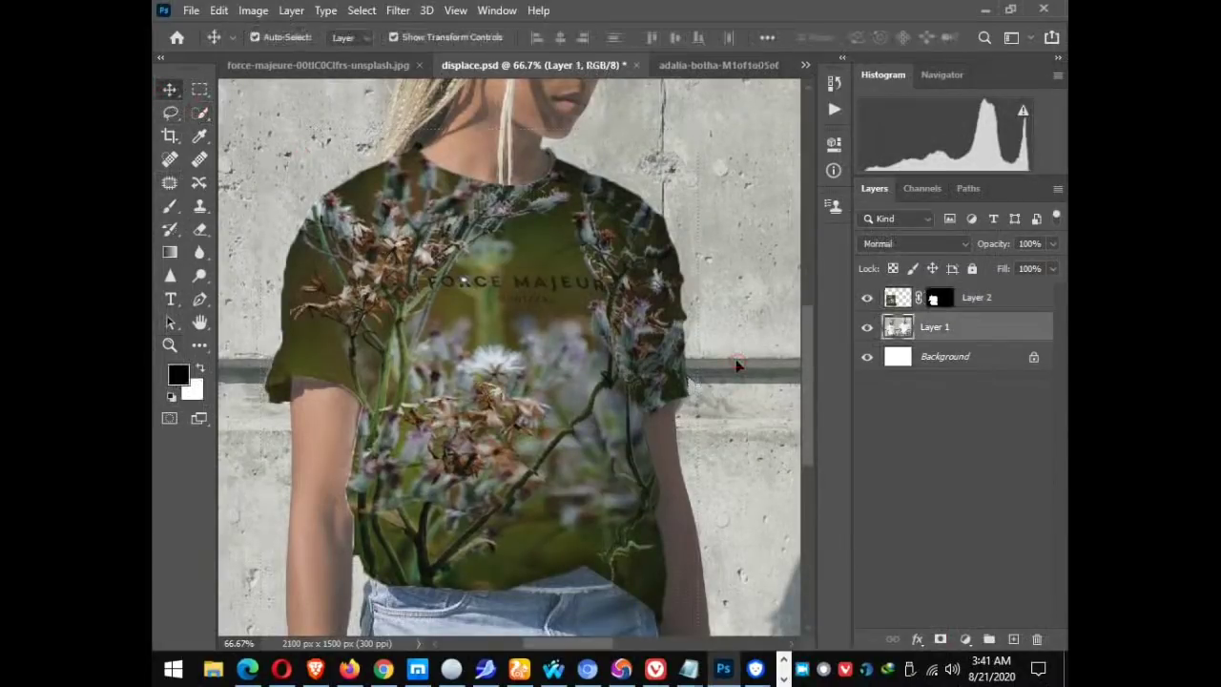
{"action": "key", "text": "z"}
{"action": "scroll", "coordinate": [738, 359], "scroll_direction": "down", "scroll_amount": 3}
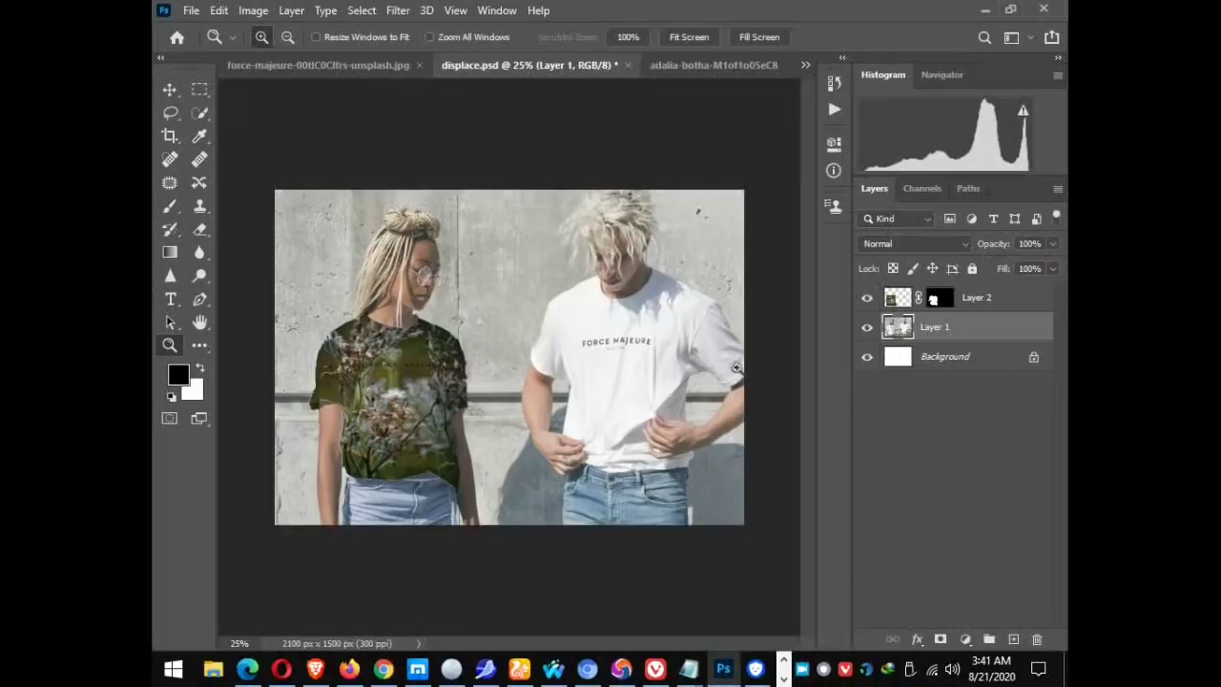
Inspect the woman's floral shirt up close, then pan over to the man's white shirt.
{"action": "left_click", "coordinate": [367, 401]}
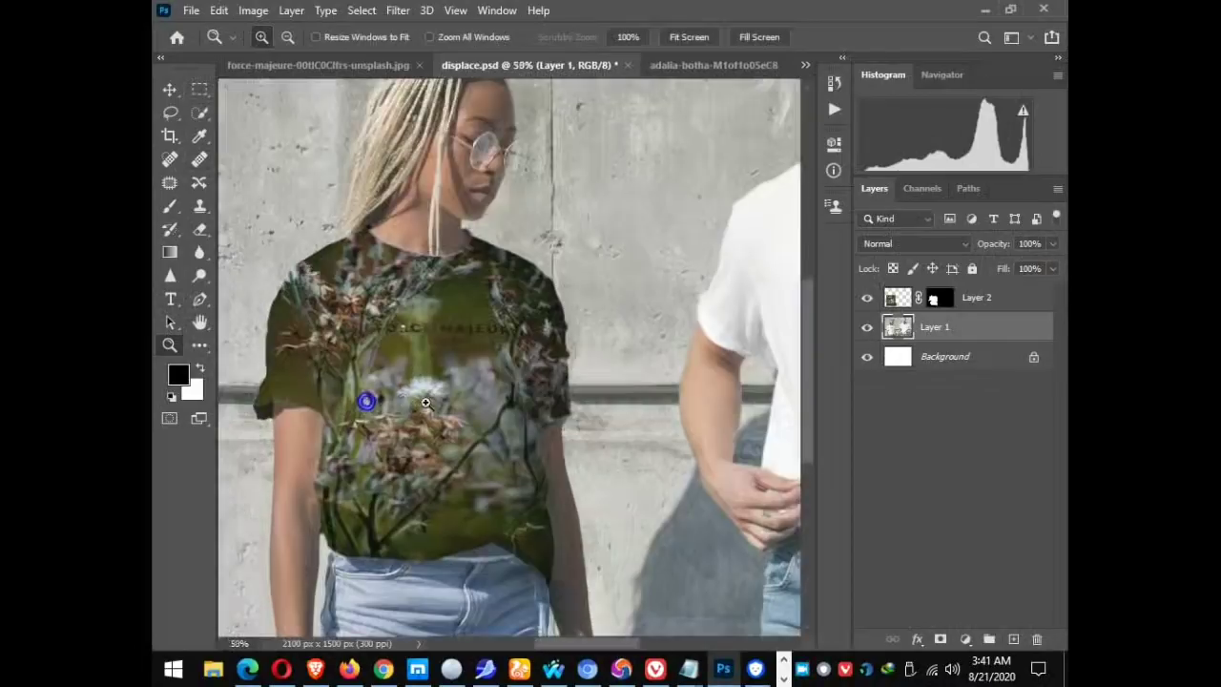
{"action": "left_click", "coordinate": [467, 410]}
{"action": "mouse_move", "coordinate": [424, 406]}
{"action": "left_mouse_down"}
{"action": "mouse_move", "coordinate": [606, 378]}
{"action": "mouse_move", "coordinate": [417, 469]}
{"action": "mouse_move", "coordinate": [305, 464]}
{"action": "left_mouse_up"}
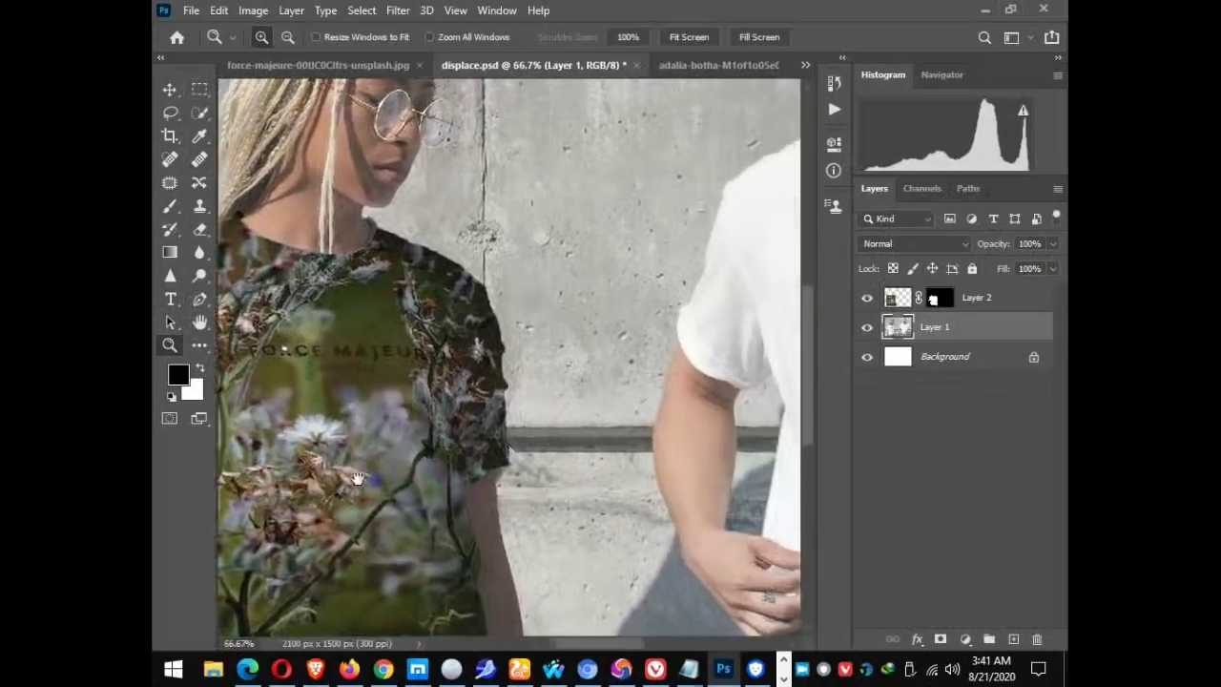
{"action": "mouse_move", "coordinate": [703, 376]}
{"action": "left_mouse_down"}
{"action": "mouse_move", "coordinate": [520, 475]}
{"action": "mouse_move", "coordinate": [510, 509]}
{"action": "mouse_move", "coordinate": [381, 400]}
{"action": "mouse_move", "coordinate": [361, 421]}
{"action": "left_mouse_up"}
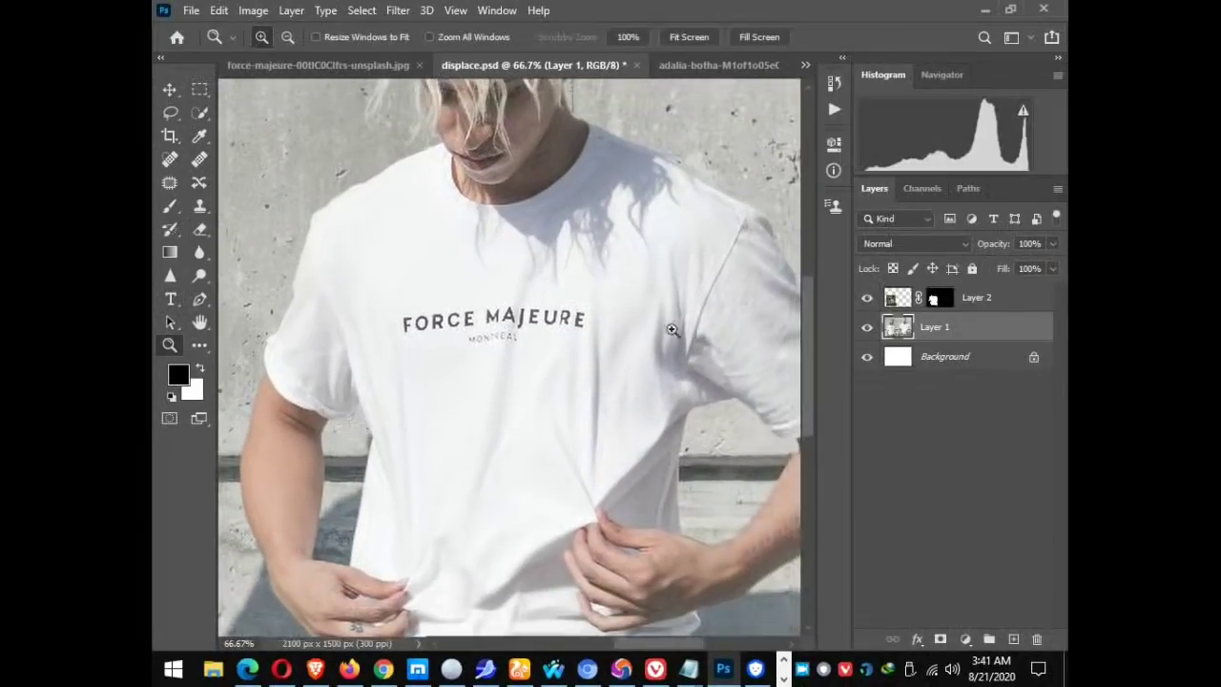
Zoom out to frame the man and open the File menu.
{"action": "key", "text": "alt"}
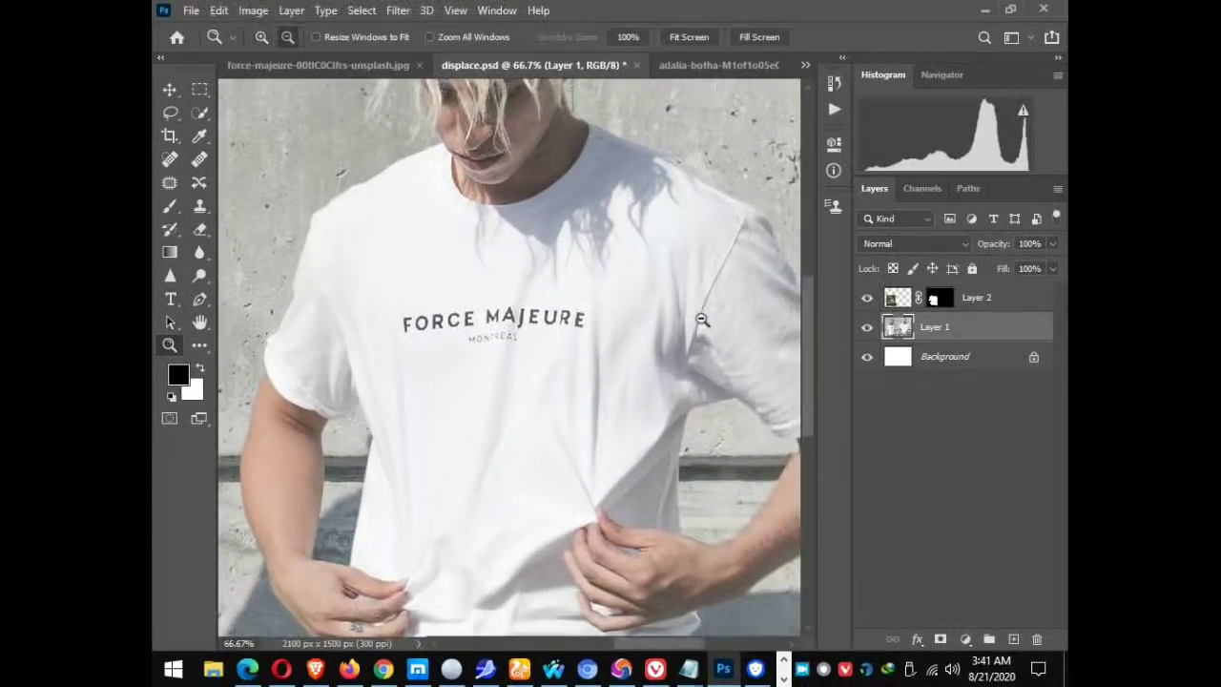
{"action": "left_click", "coordinate": [702, 317], "text": "alt"}
{"action": "left_click_drag", "start_coordinate": [671, 384], "coordinate": [610, 406]}
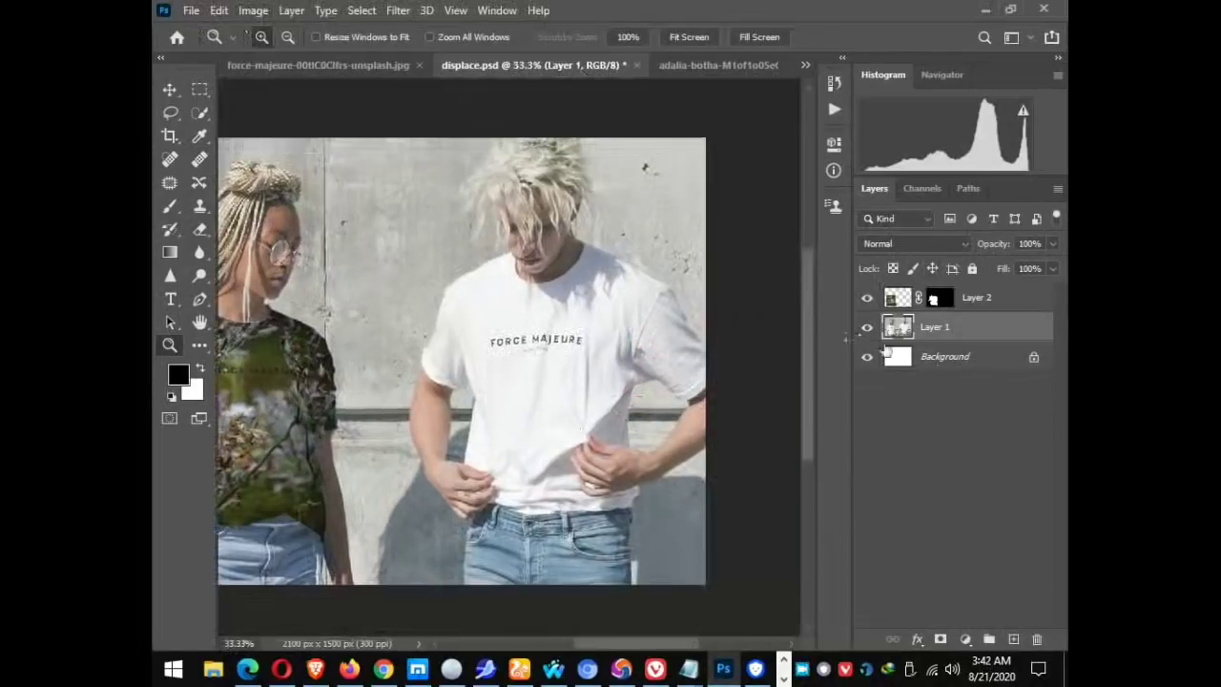
{"action": "left_click_drag", "start_coordinate": [437, 357], "coordinate": [516, 366]}
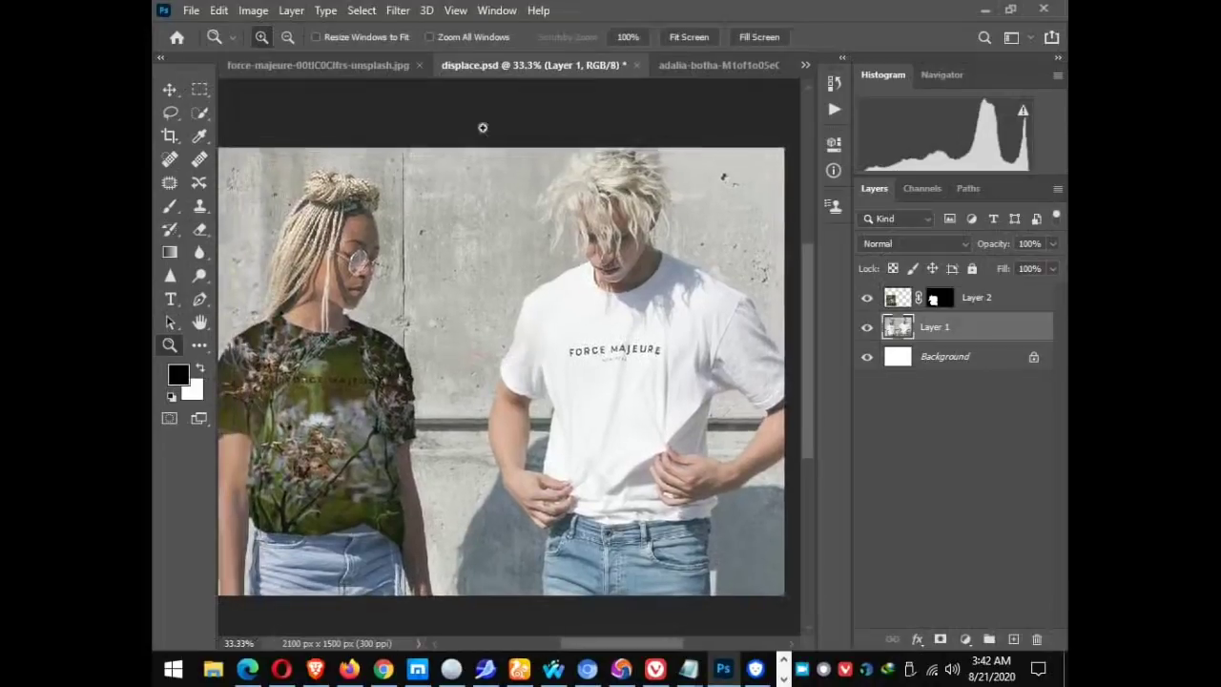
{"action": "left_click", "coordinate": [216, 12]}
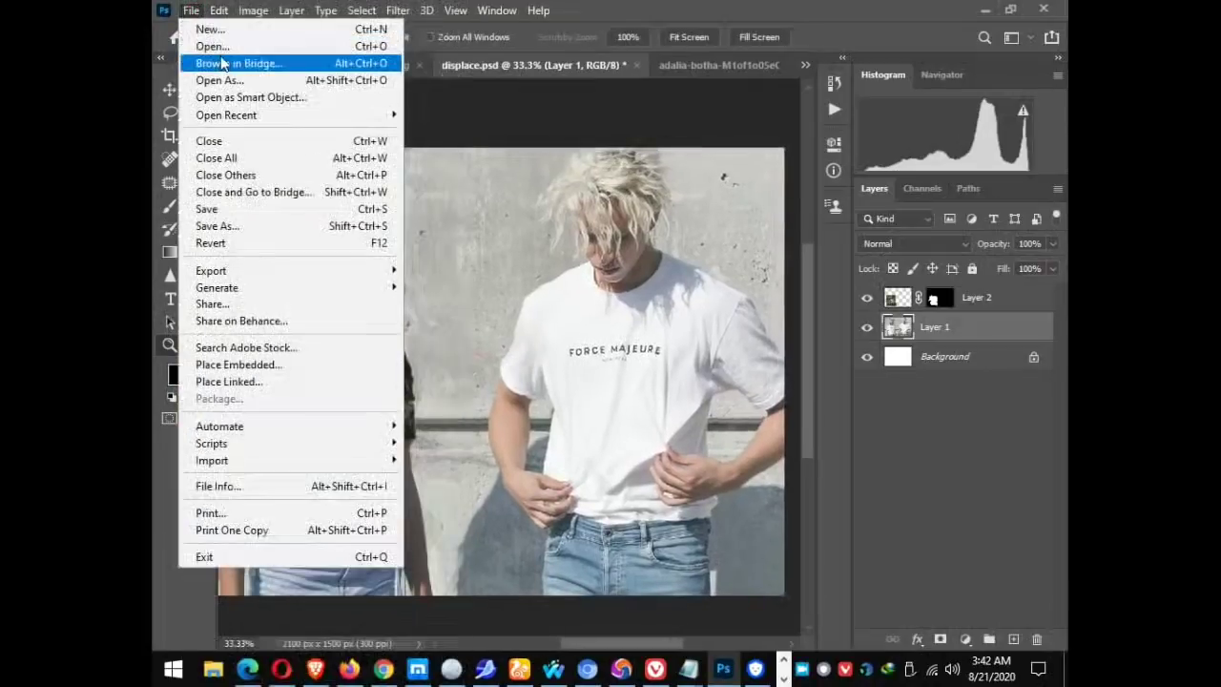
Open the kingfisher JPG from Downloads and unlock its background as Layer 0.
{"action": "left_click", "coordinate": [212, 46]}
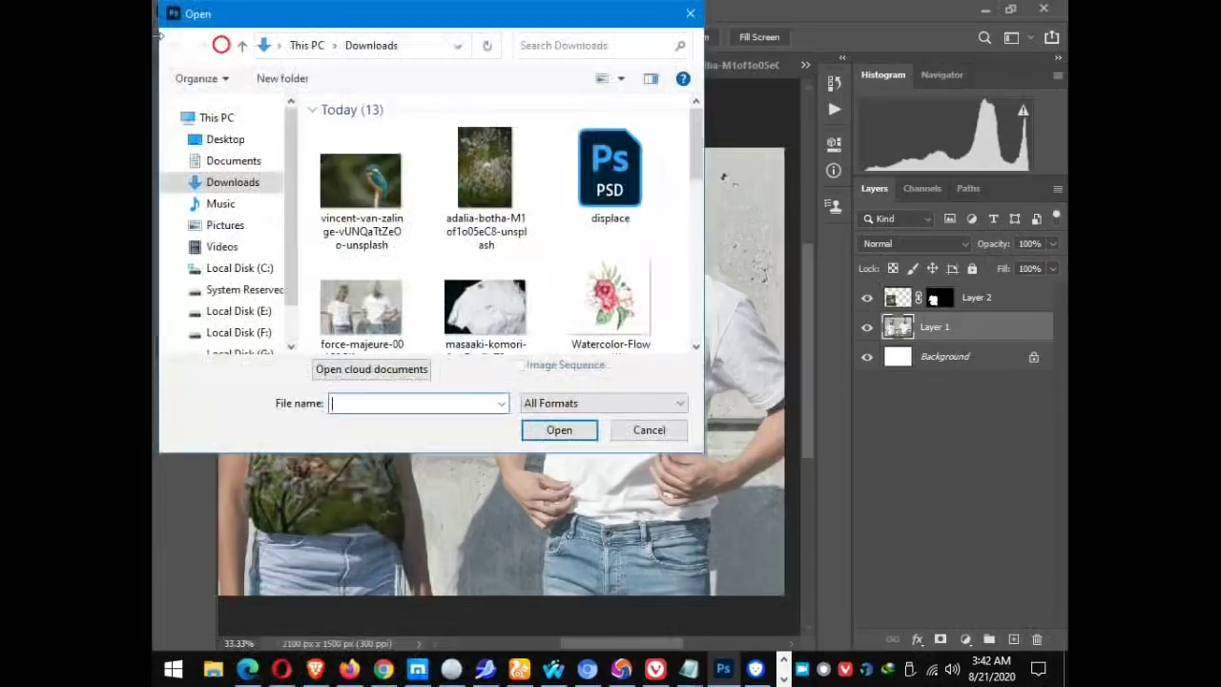
{"action": "left_click", "coordinate": [359, 208]}
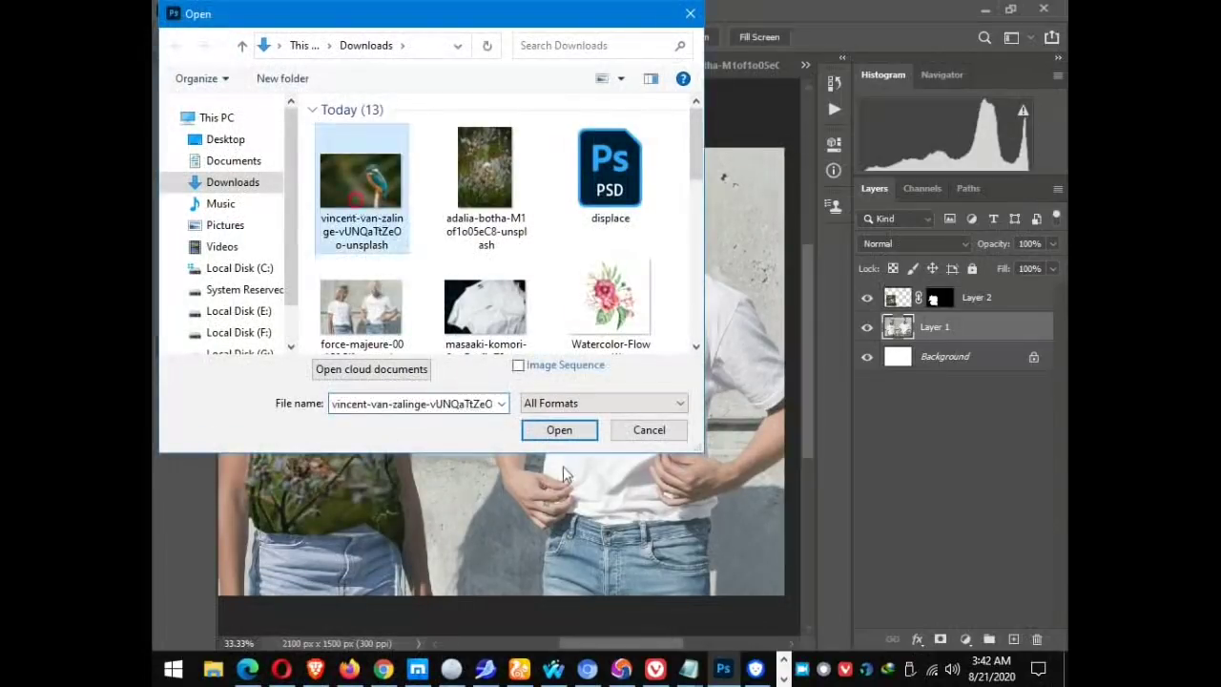
{"action": "left_click", "coordinate": [563, 431]}
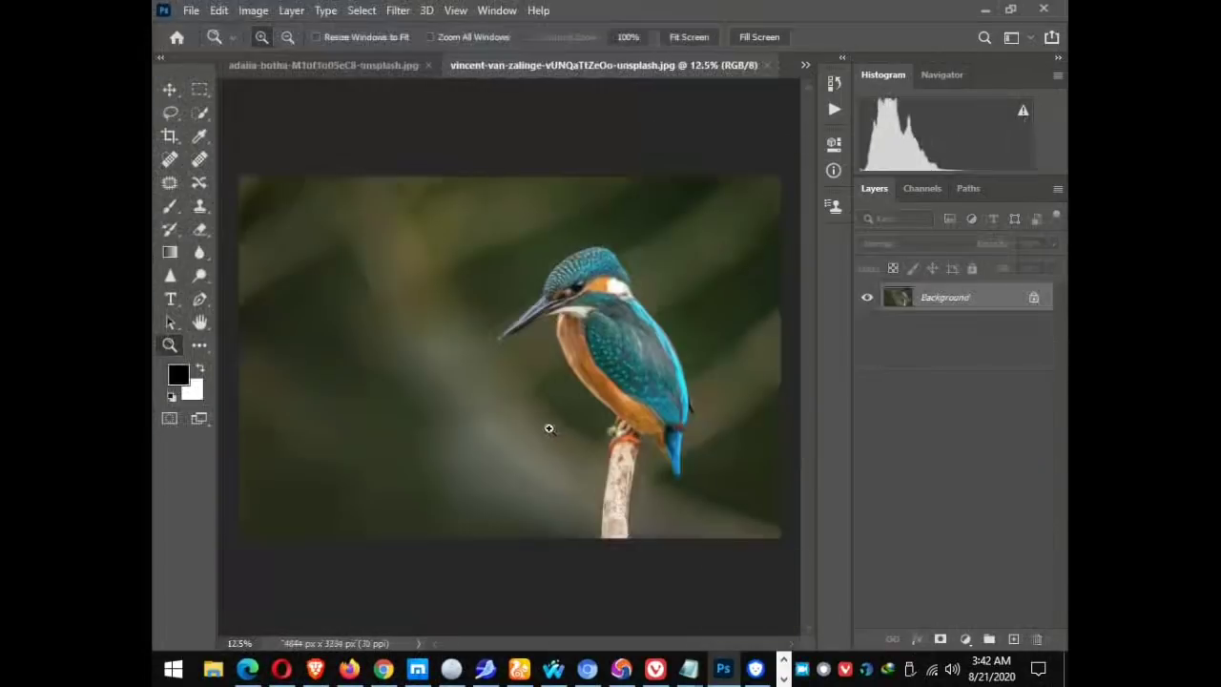
{"action": "left_click", "coordinate": [1034, 299]}
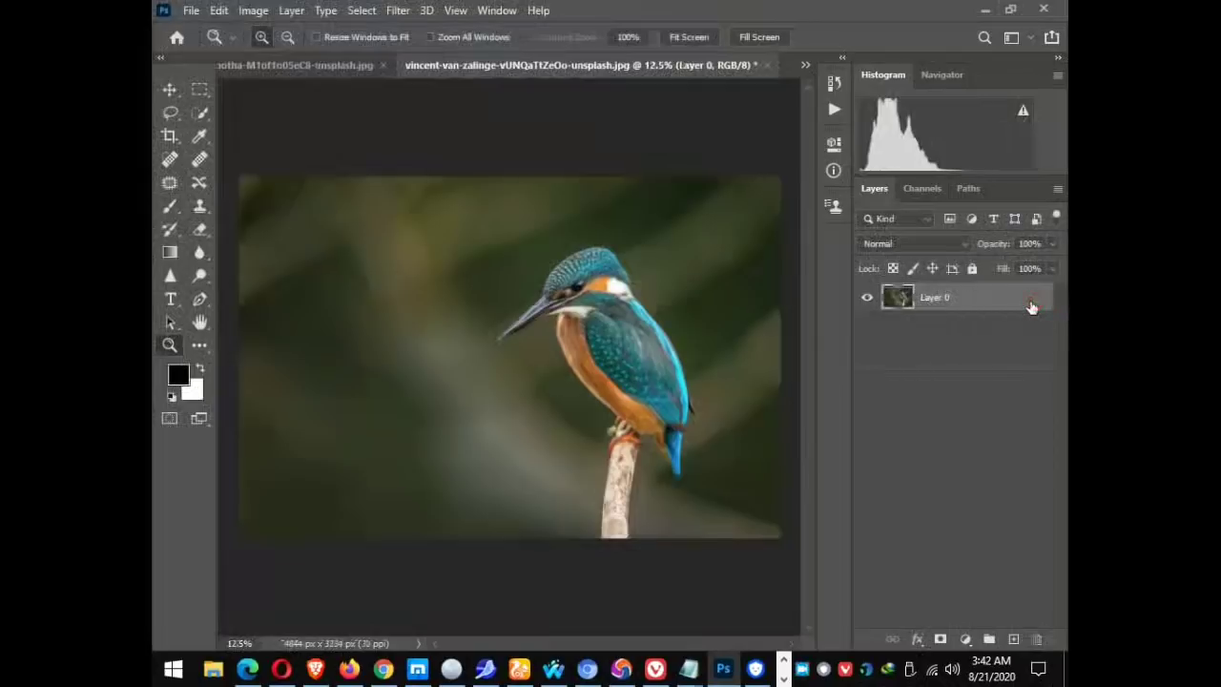
Copy the whole kingfisher image to the clipboard.
{"action": "left_click", "coordinate": [325, 65]}
{"action": "left_click", "coordinate": [639, 64]}
{"action": "left_click", "coordinate": [1011, 307]}
{"action": "left_click", "coordinate": [218, 11]}
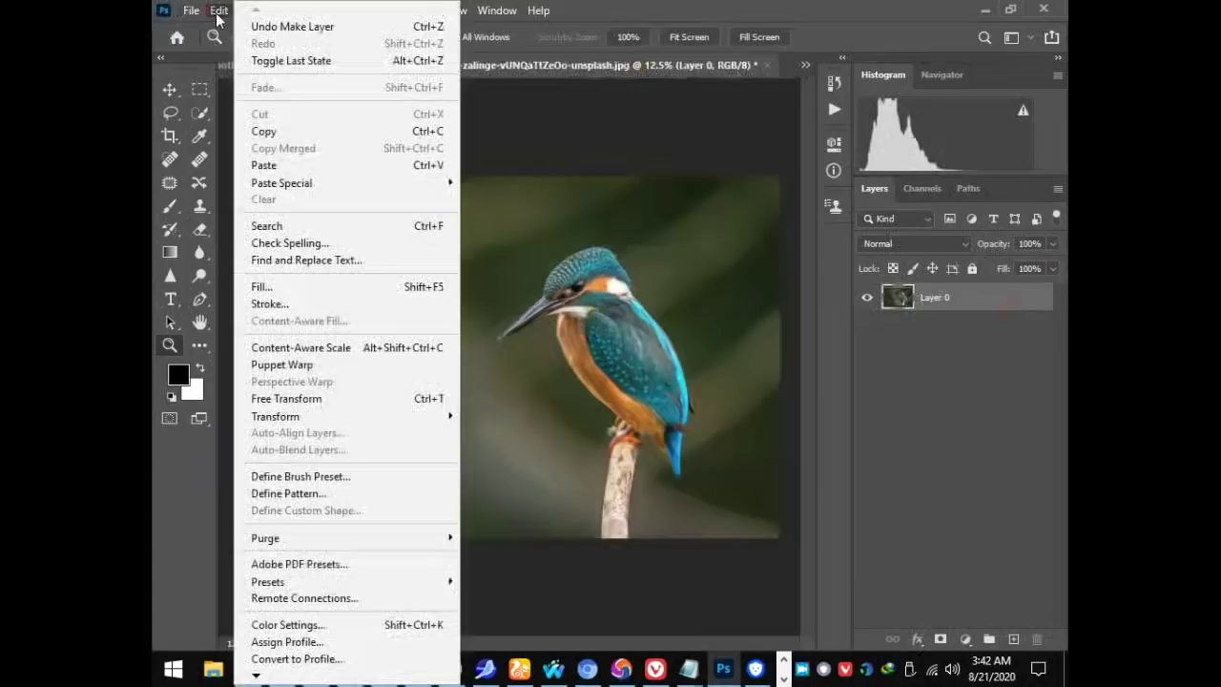
{"action": "left_click", "coordinate": [275, 132]}
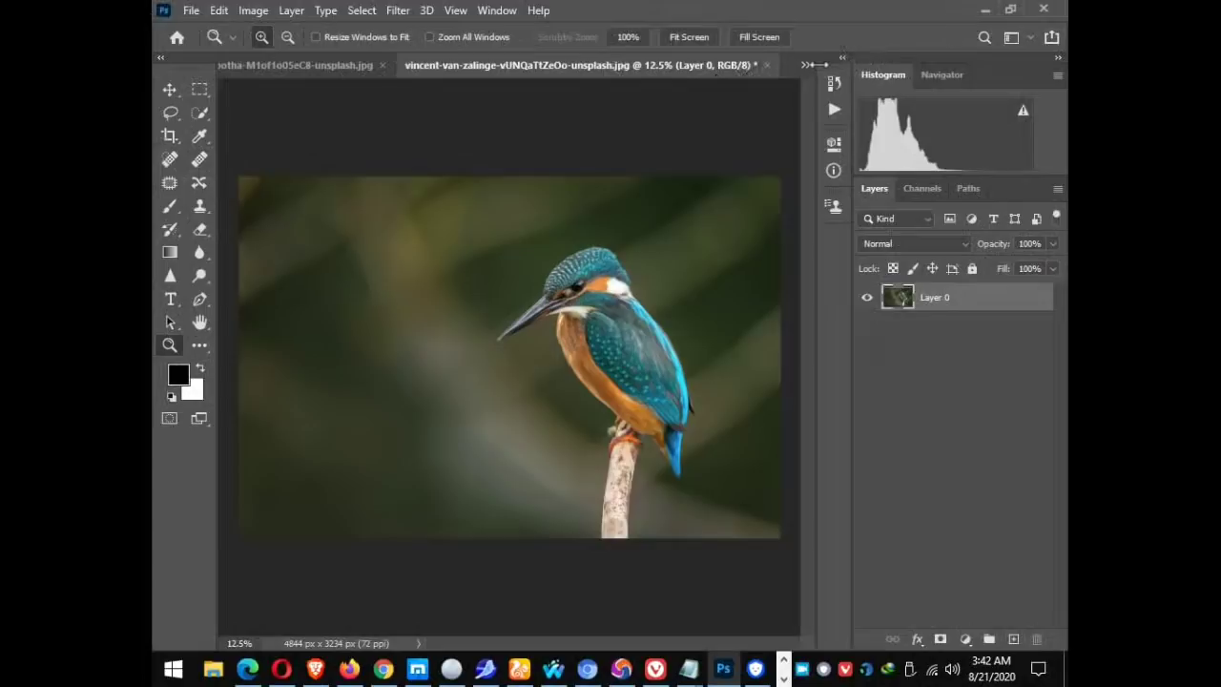
{"action": "left_click", "coordinate": [806, 64]}
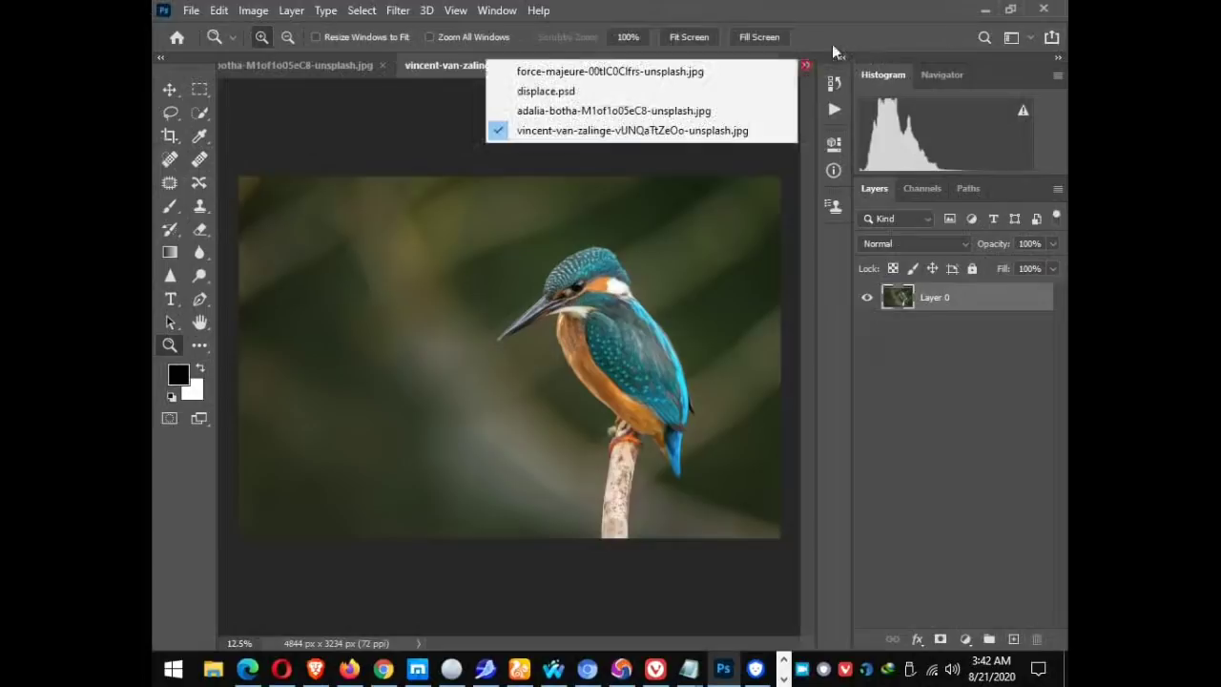
Paste the kingfisher image into displace.psd as a new layer.
{"action": "left_click", "coordinate": [648, 95]}
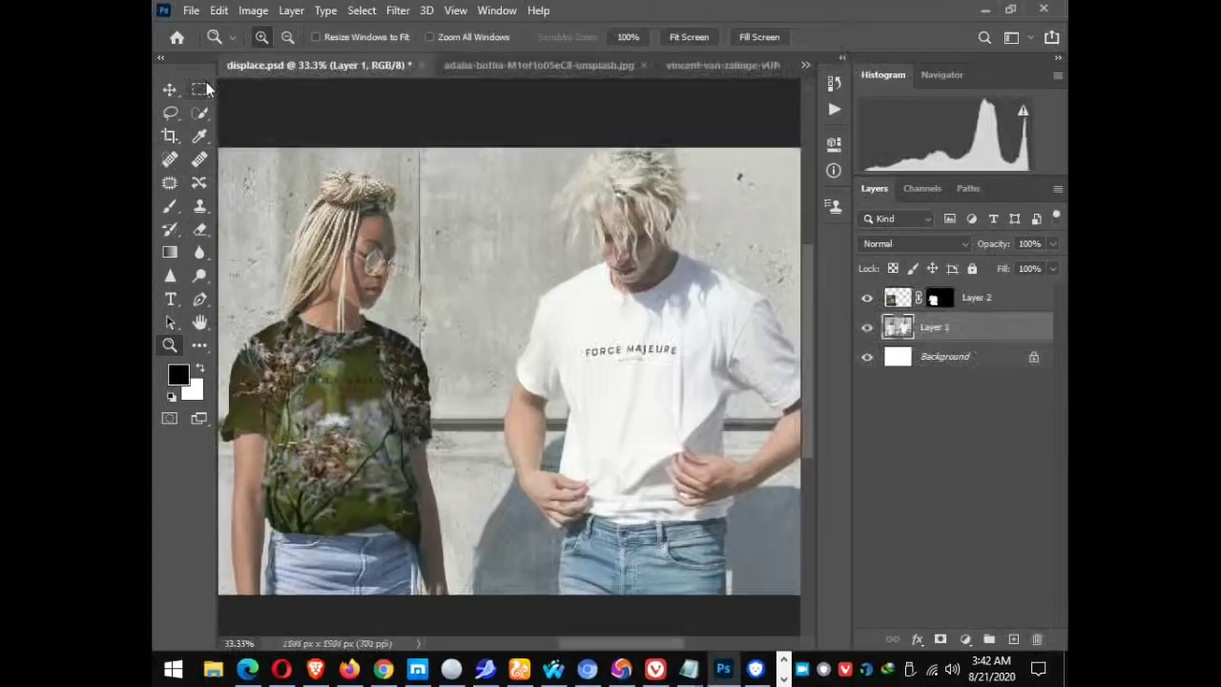
{"action": "left_click", "coordinate": [220, 12]}
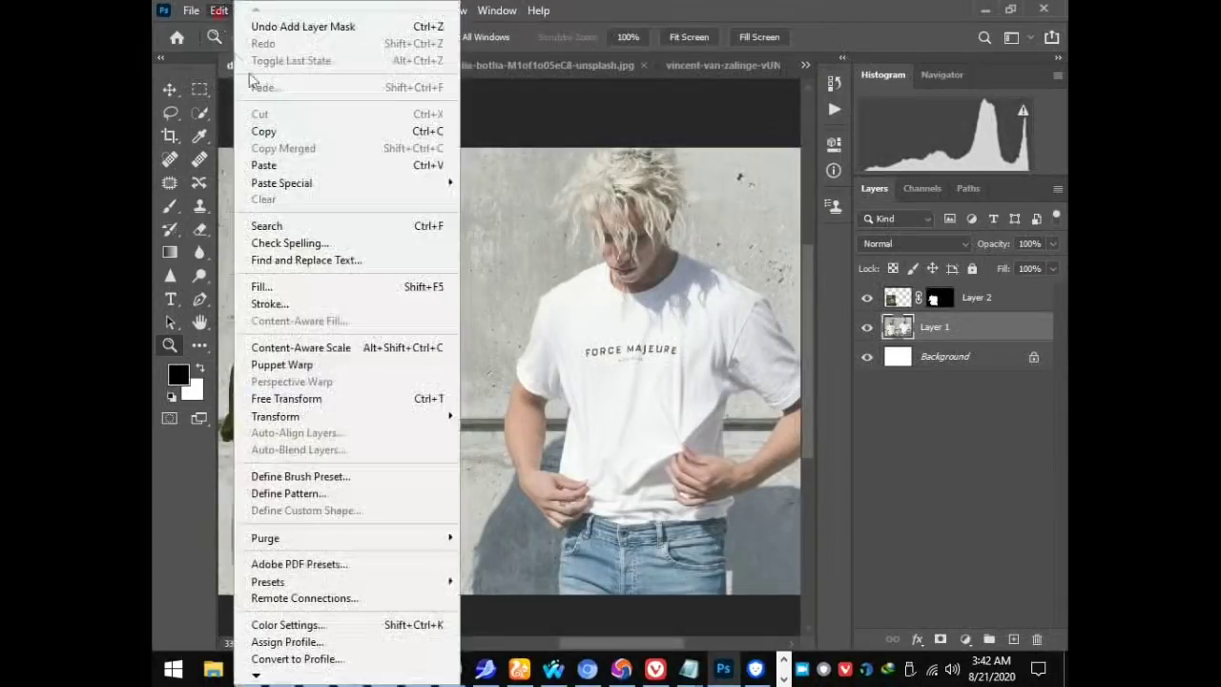
{"action": "left_click", "coordinate": [264, 165]}
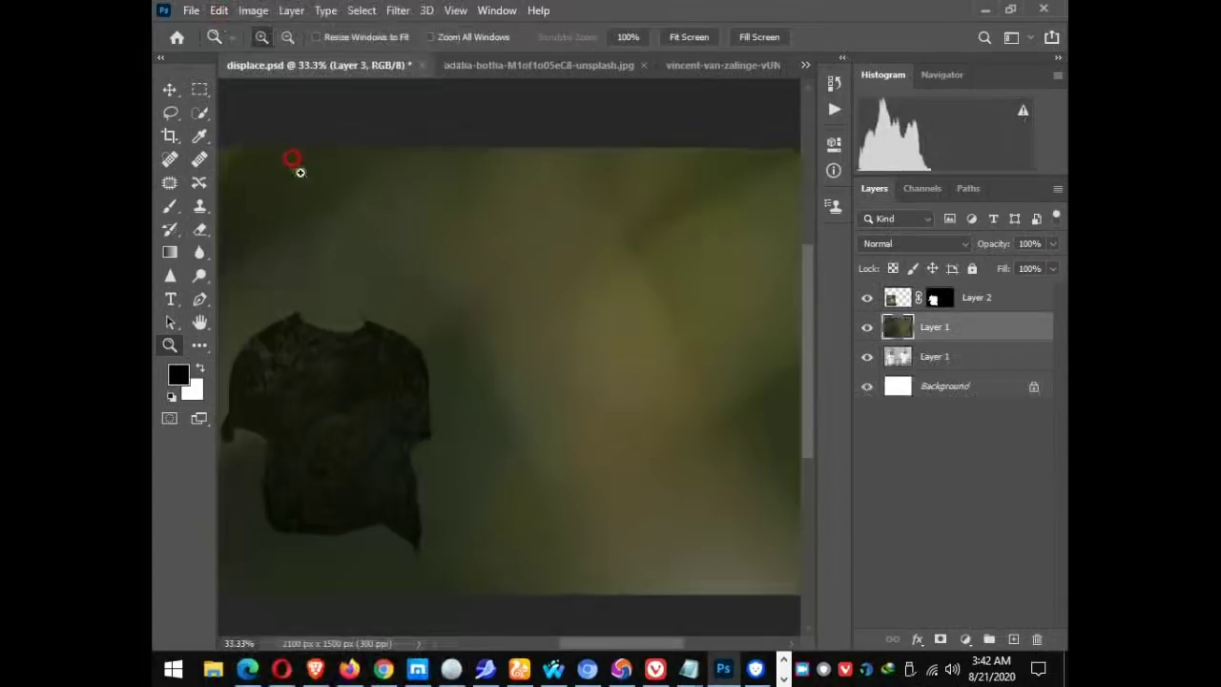
{"action": "left_click", "coordinate": [437, 359], "text": "alt"}
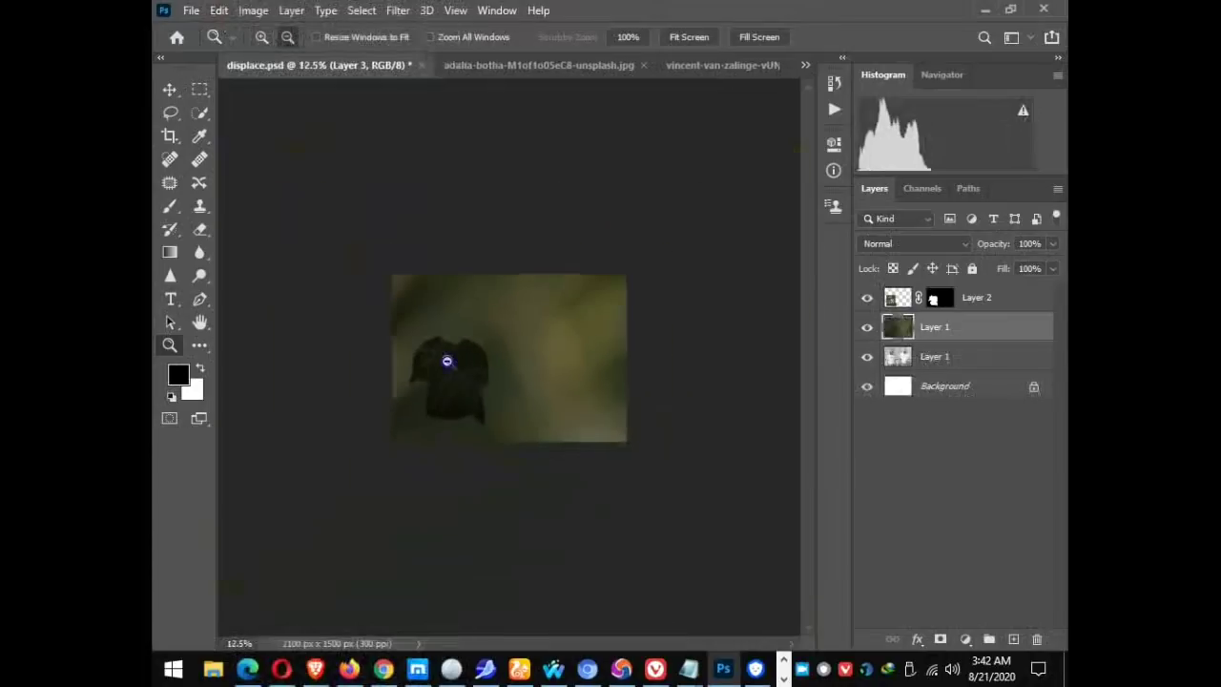
Scale the kingfisher down and place it over the man's shirt.
{"action": "left_click", "coordinate": [170, 88]}
{"action": "mouse_move", "coordinate": [389, 274]}
{"action": "left_mouse_down"}
{"action": "mouse_move", "coordinate": [546, 377]}
{"action": "mouse_move", "coordinate": [359, 196]}
{"action": "mouse_move", "coordinate": [604, 359]}
{"action": "left_mouse_up"}
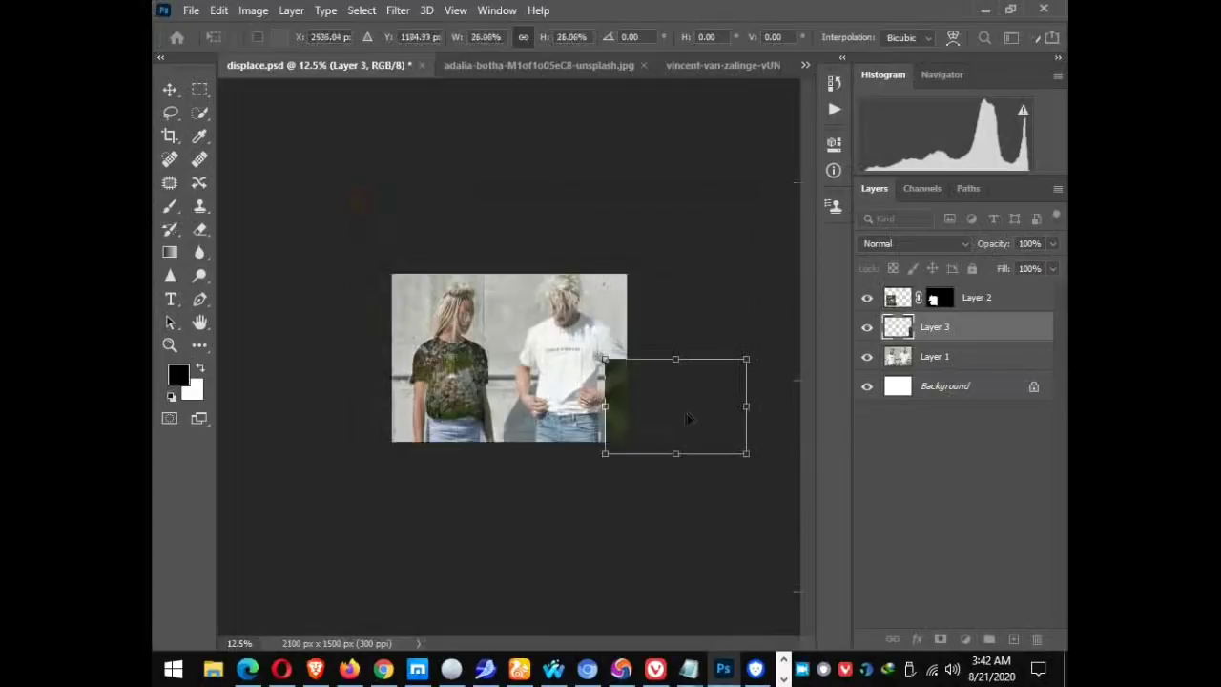
{"action": "left_click_drag", "start_coordinate": [689, 420], "coordinate": [588, 371]}
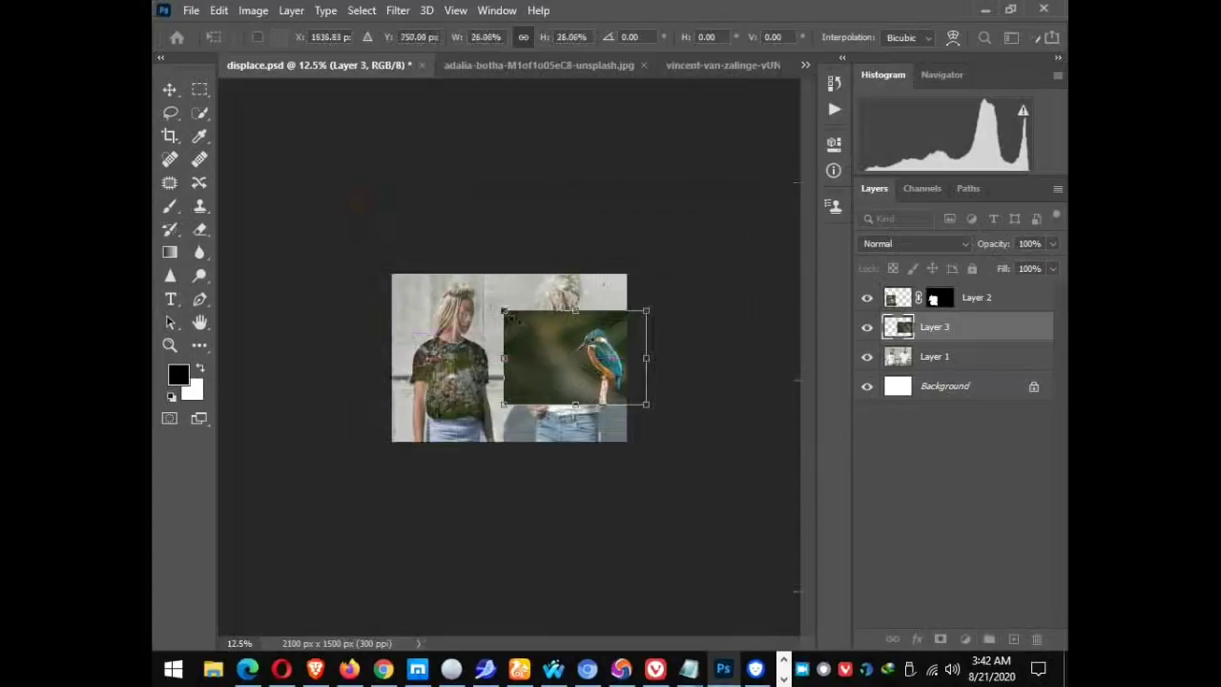
{"action": "left_click_drag", "start_coordinate": [503, 311], "coordinate": [548, 339]}
{"action": "left_click_drag", "start_coordinate": [637, 369], "coordinate": [598, 349]}
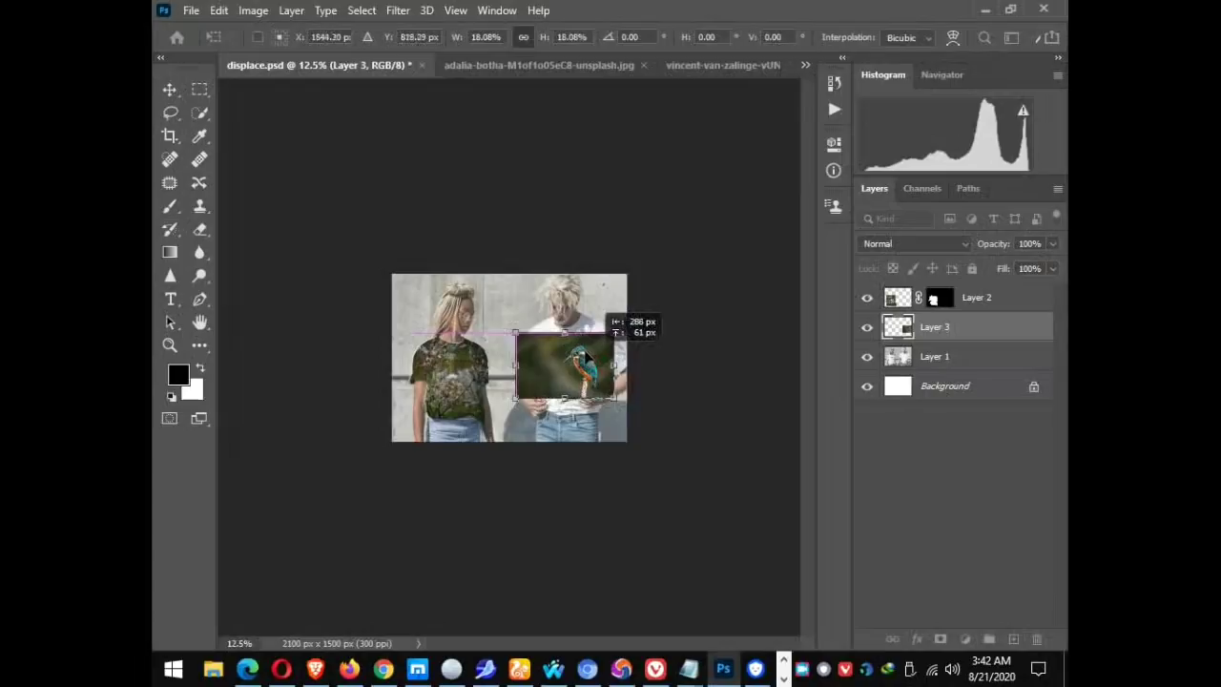
{"action": "left_click", "coordinate": [170, 345]}
Lower the kingfisher layer's fill so the shirt shows through while transforming.
{"action": "left_click", "coordinate": [551, 439]}
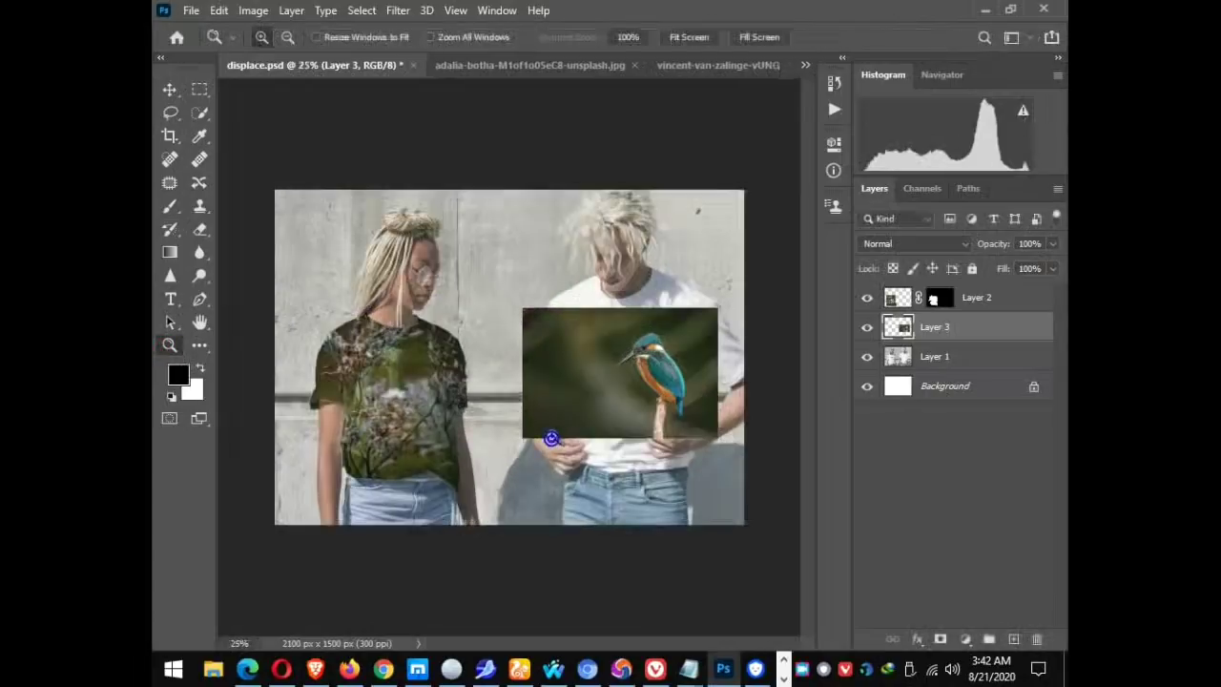
{"action": "left_click", "coordinate": [638, 468]}
{"action": "left_click_drag", "start_coordinate": [722, 477], "coordinate": [688, 488]}
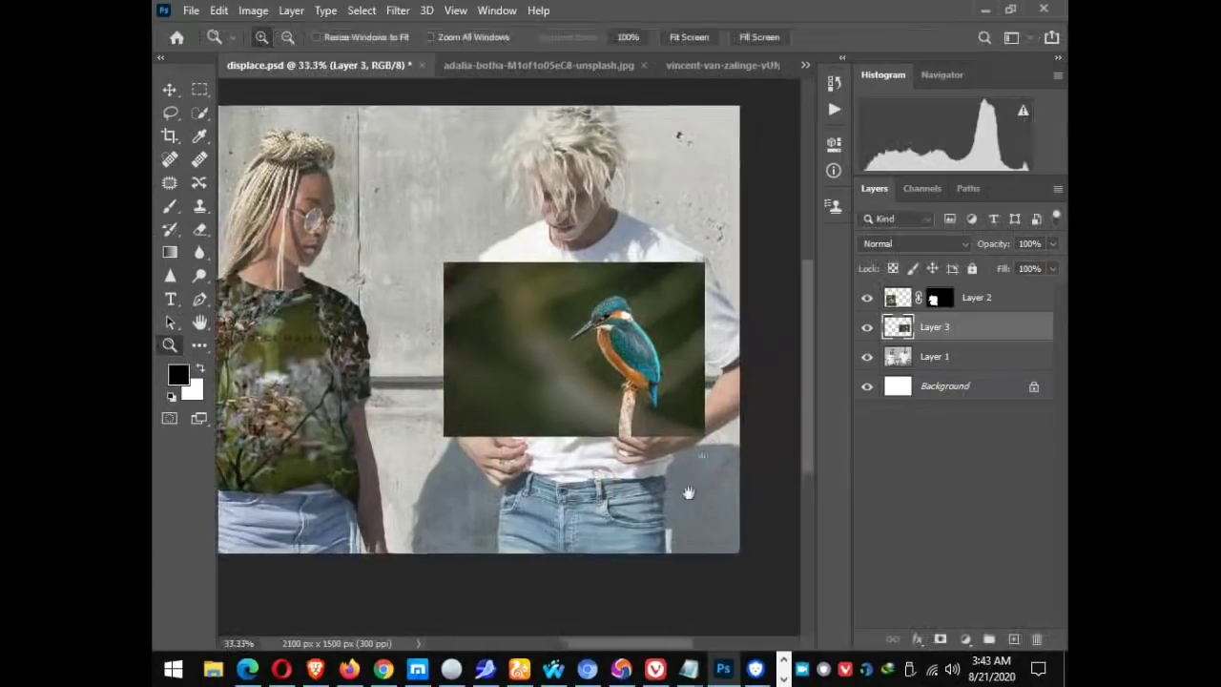
{"action": "left_click", "coordinate": [168, 89]}
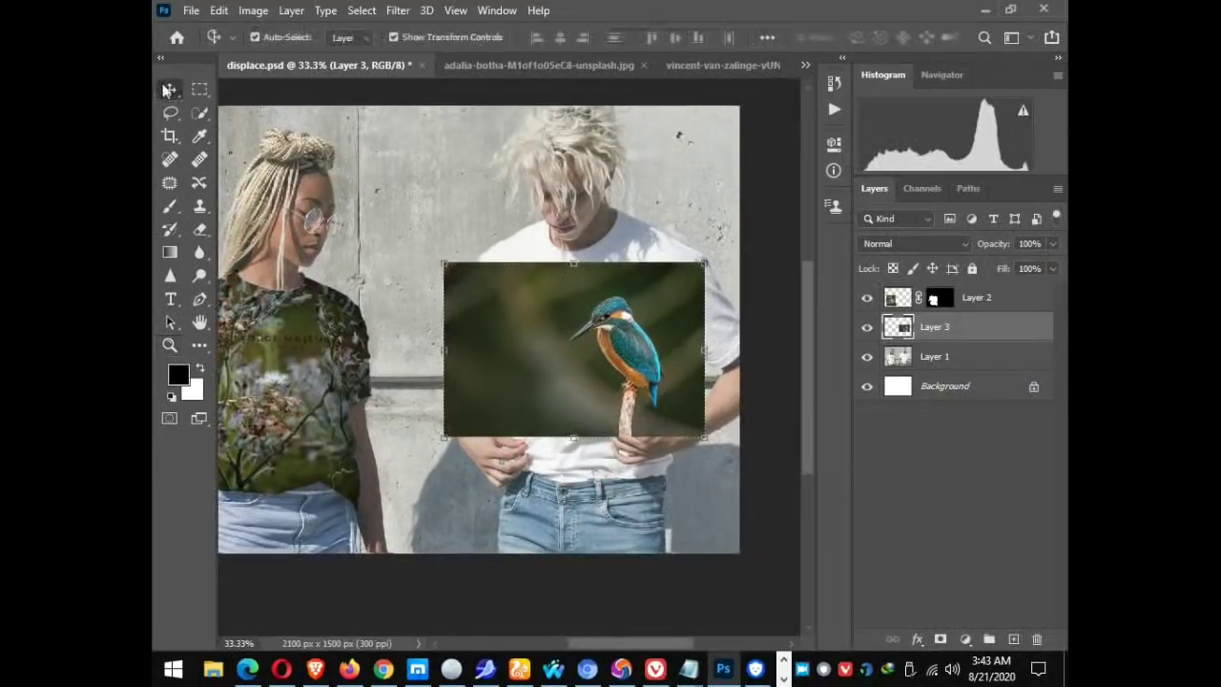
{"action": "left_click_drag", "start_coordinate": [567, 259], "coordinate": [567, 262]}
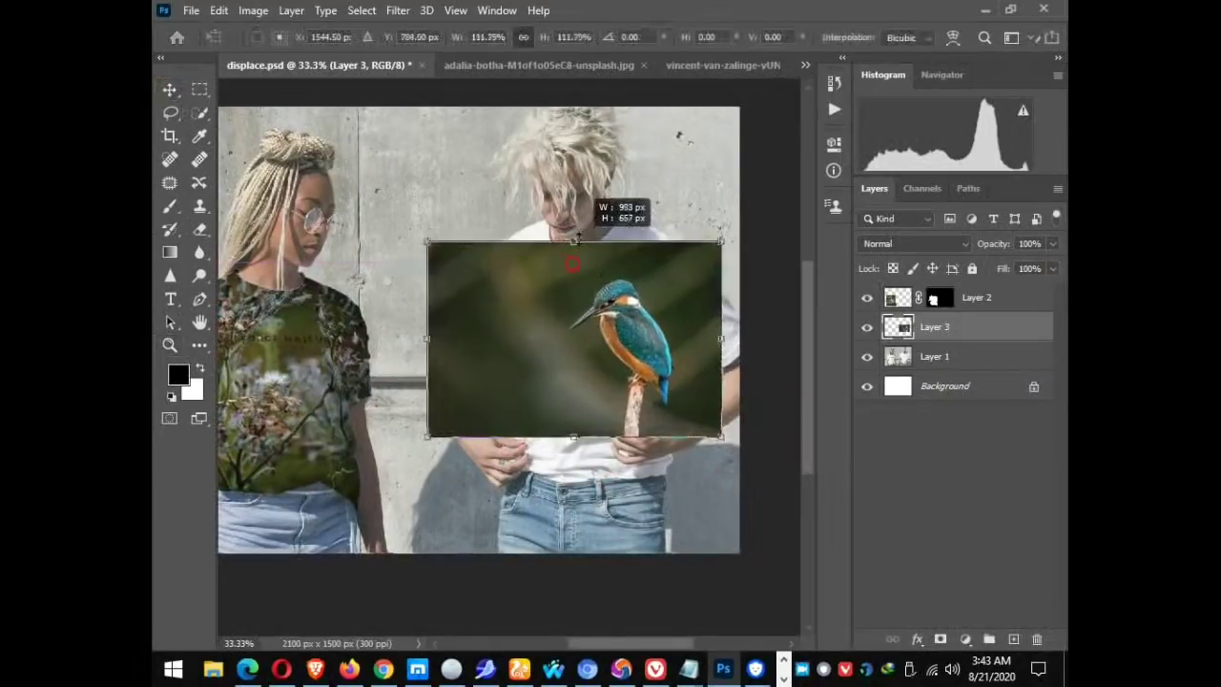
{"action": "left_click", "coordinate": [1052, 269]}
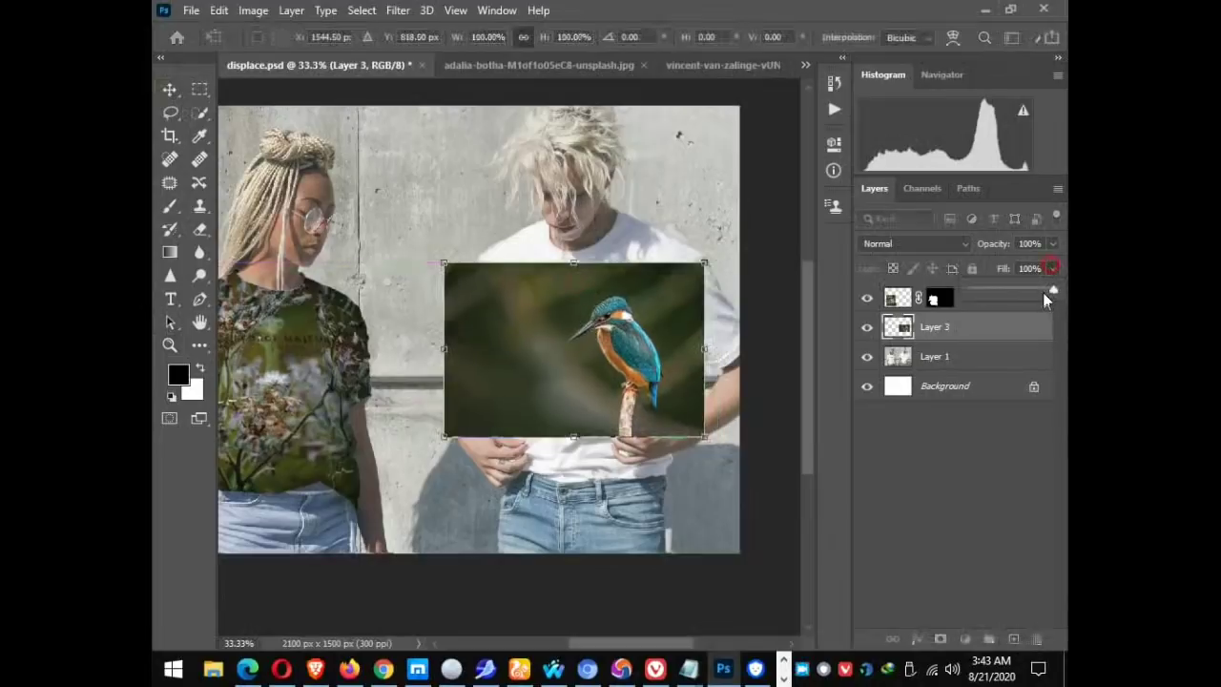
{"action": "left_click_drag", "start_coordinate": [1040, 287], "coordinate": [1019, 288]}
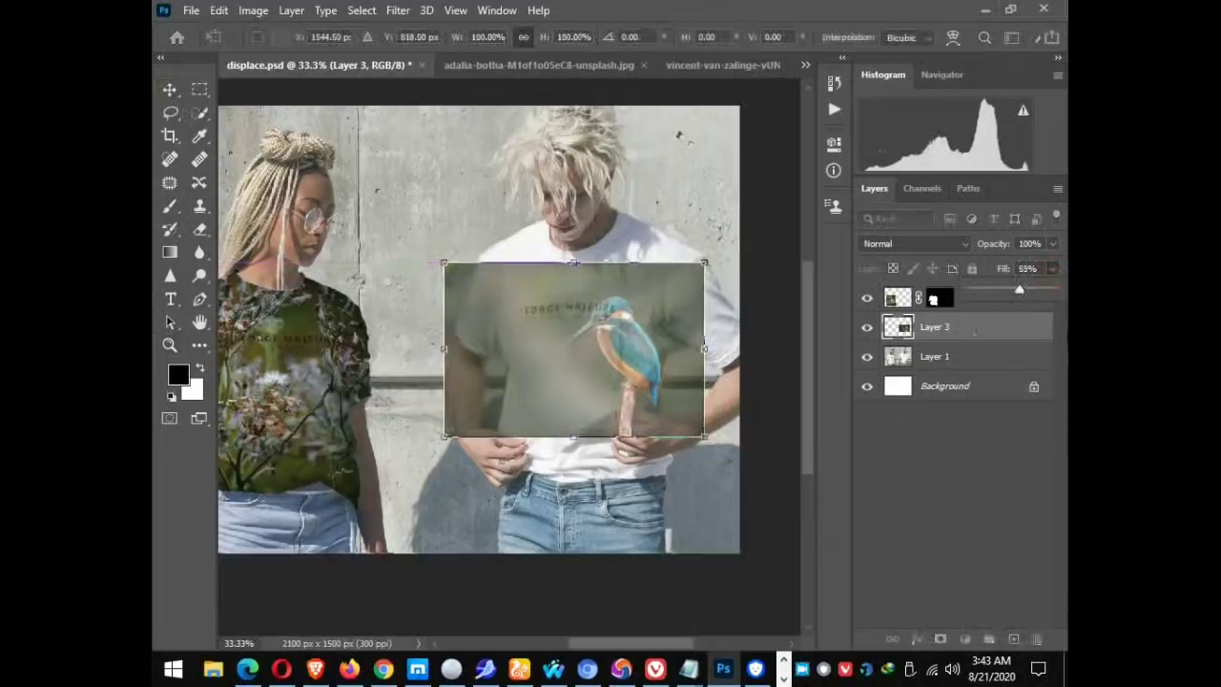
Adjust the kingfisher image's edges and position to cover the man's T-shirt.
{"action": "left_click_drag", "start_coordinate": [574, 437], "coordinate": [574, 482]}
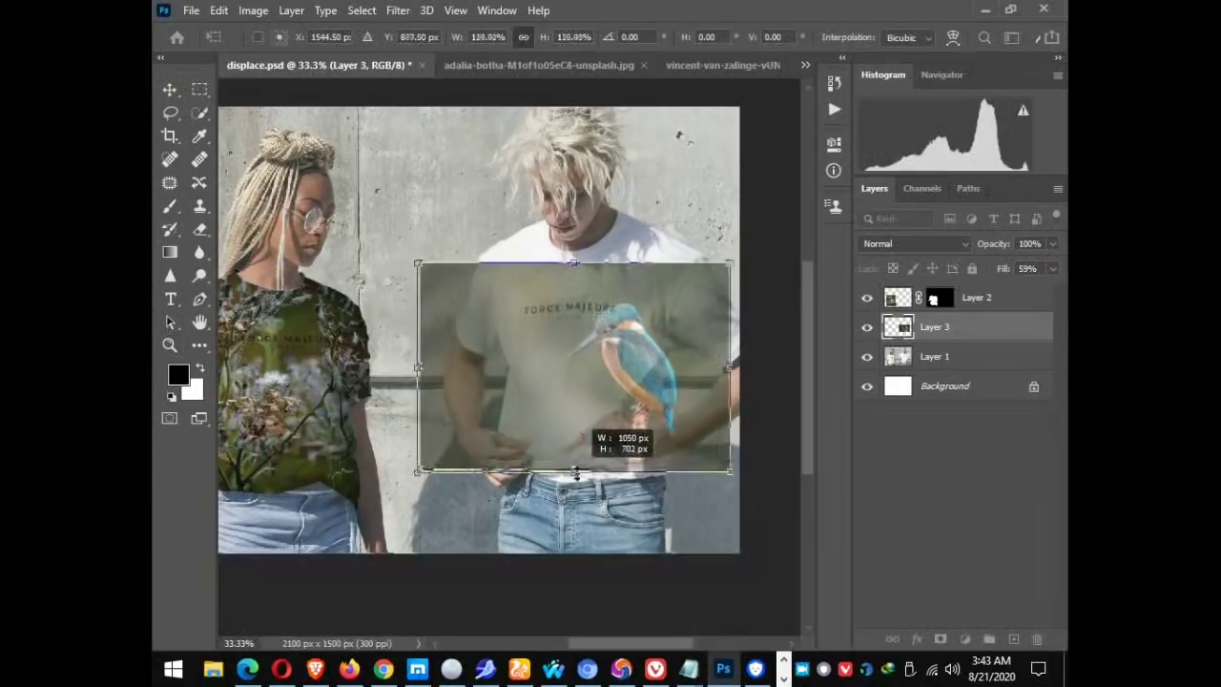
{"action": "left_click_drag", "start_coordinate": [572, 262], "coordinate": [572, 231]}
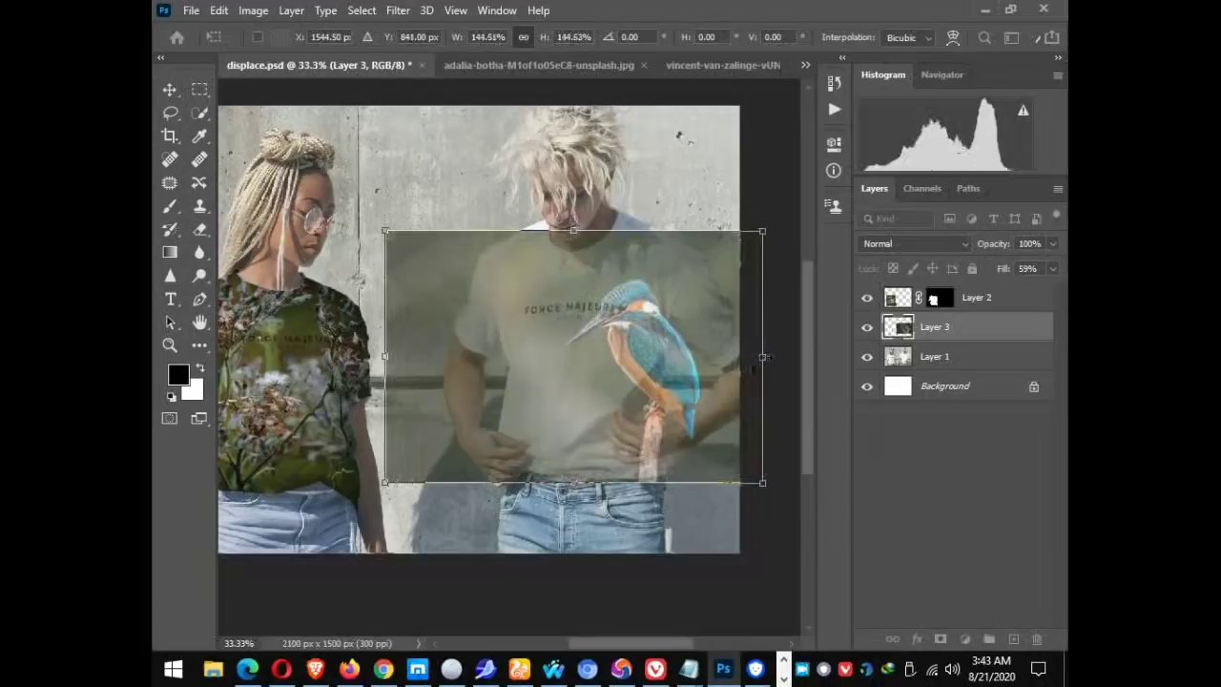
{"action": "left_click_drag", "start_coordinate": [769, 362], "coordinate": [740, 357]}
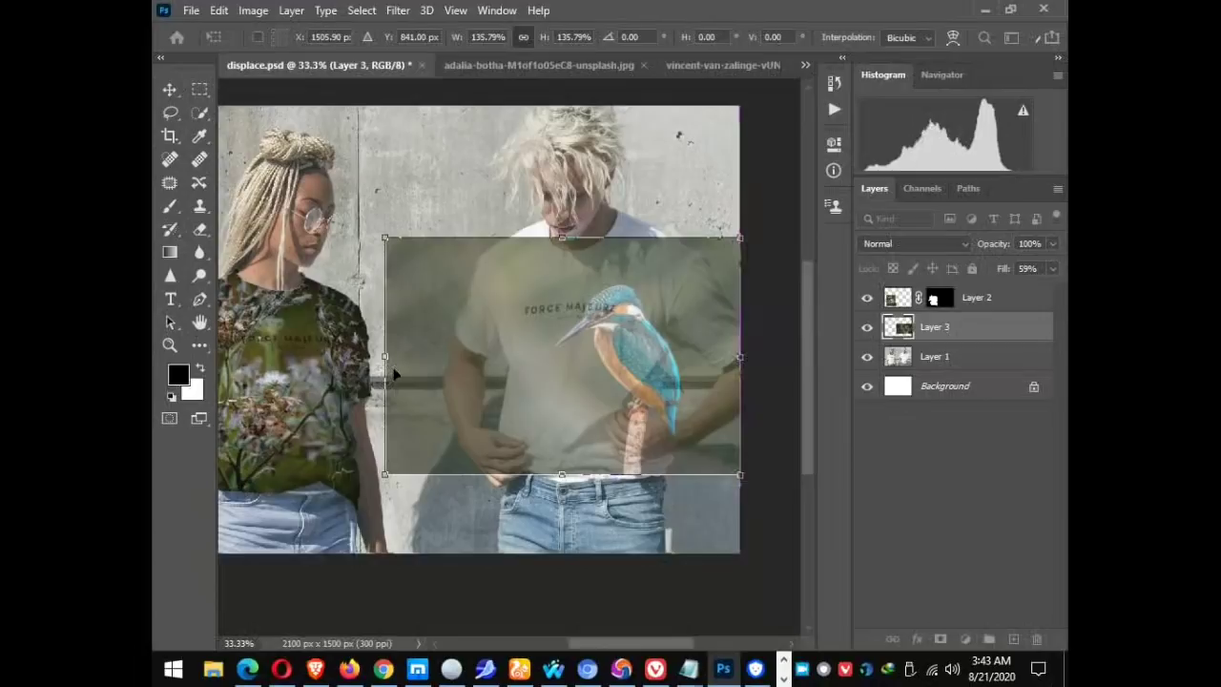
{"action": "left_click_drag", "start_coordinate": [383, 357], "coordinate": [452, 385]}
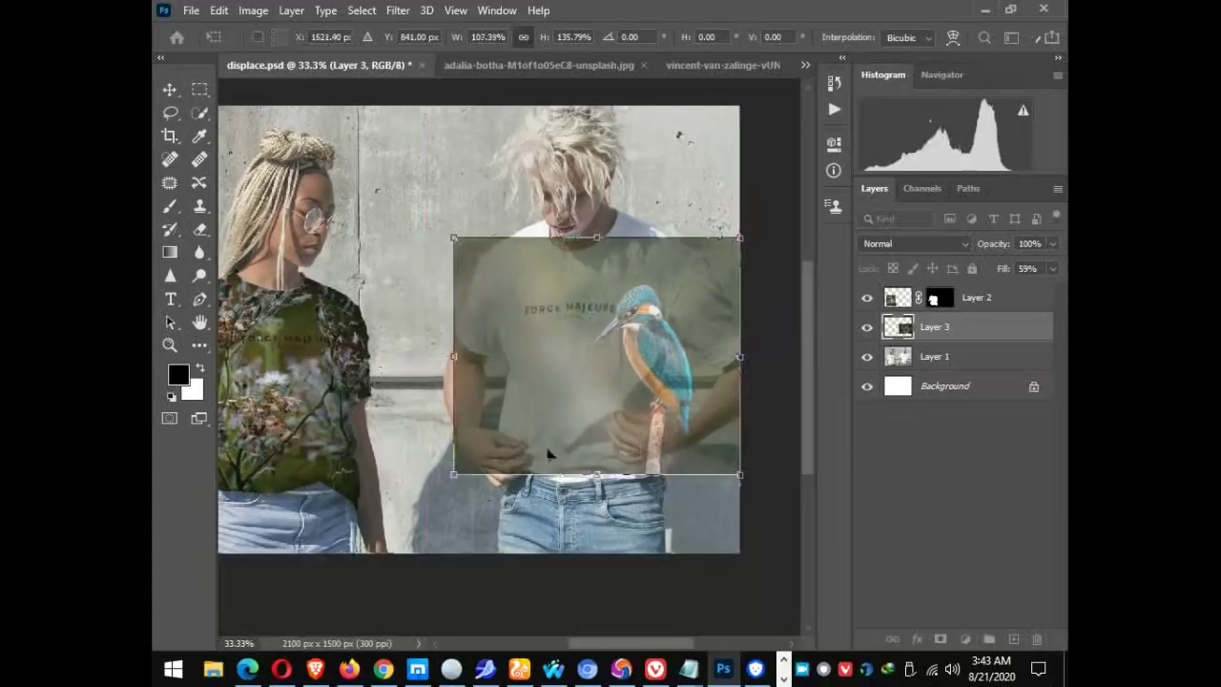
{"action": "left_click_drag", "start_coordinate": [595, 474], "coordinate": [595, 481]}
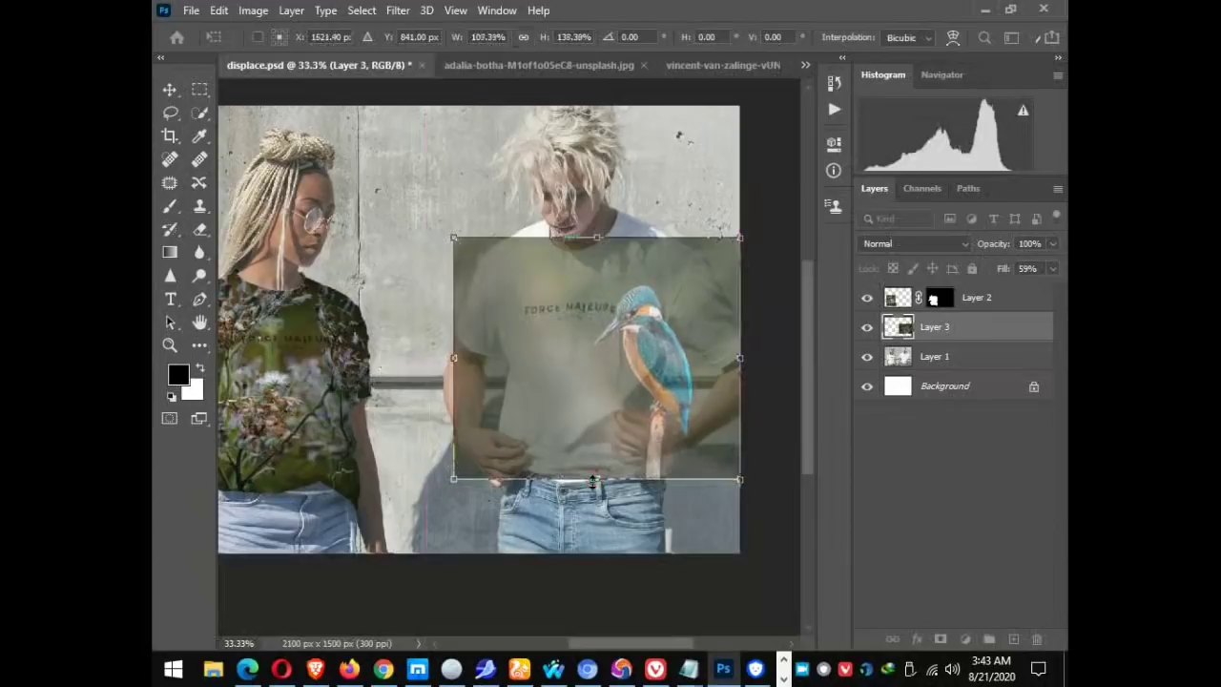
{"action": "left_click_drag", "start_coordinate": [599, 239], "coordinate": [599, 212]}
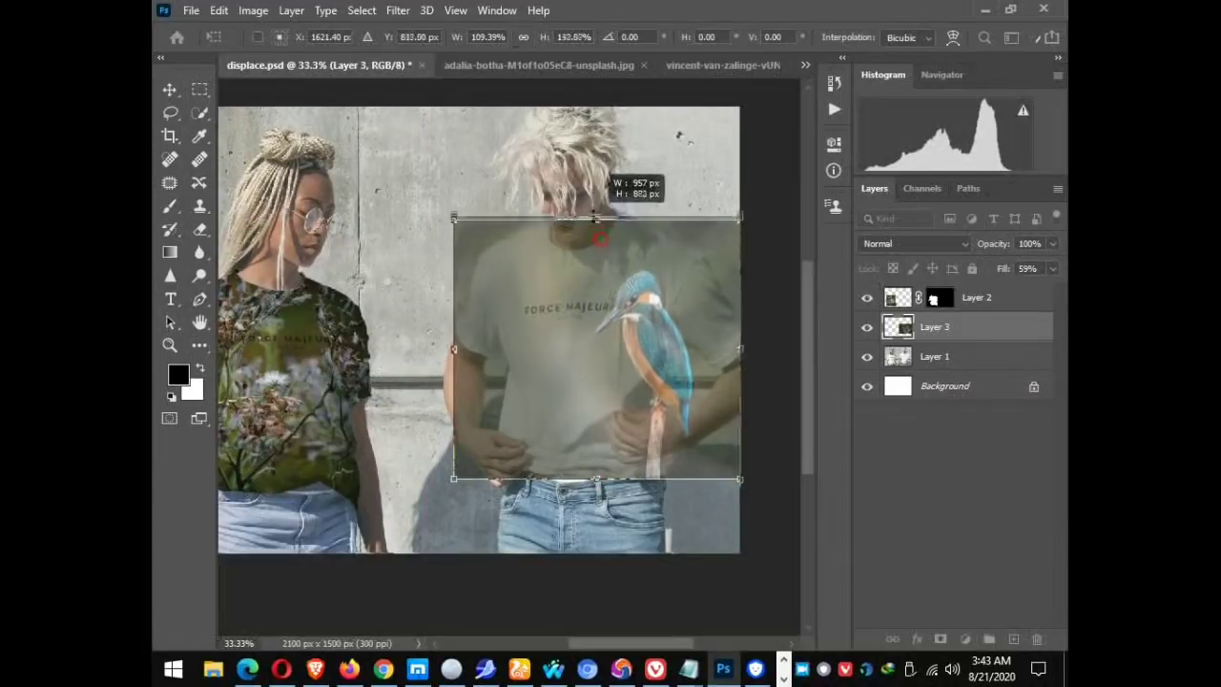
{"action": "left_click_drag", "start_coordinate": [637, 374], "coordinate": [591, 378]}
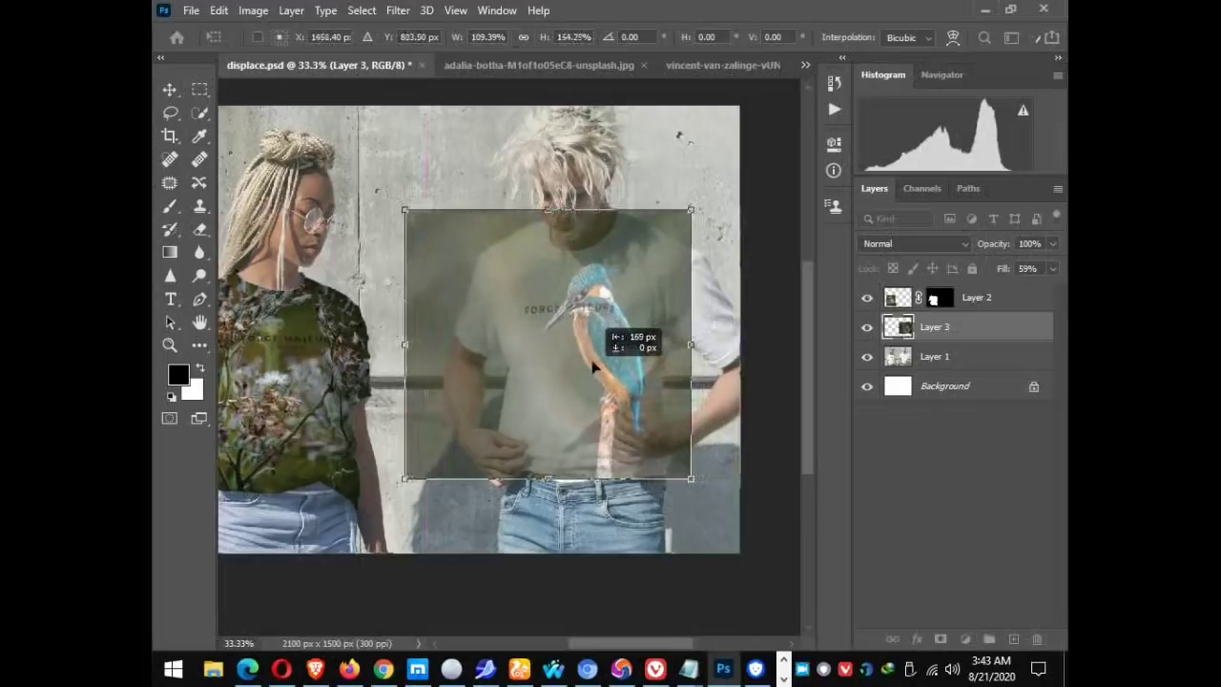
{"action": "left_click_drag", "start_coordinate": [593, 366], "coordinate": [588, 368]}
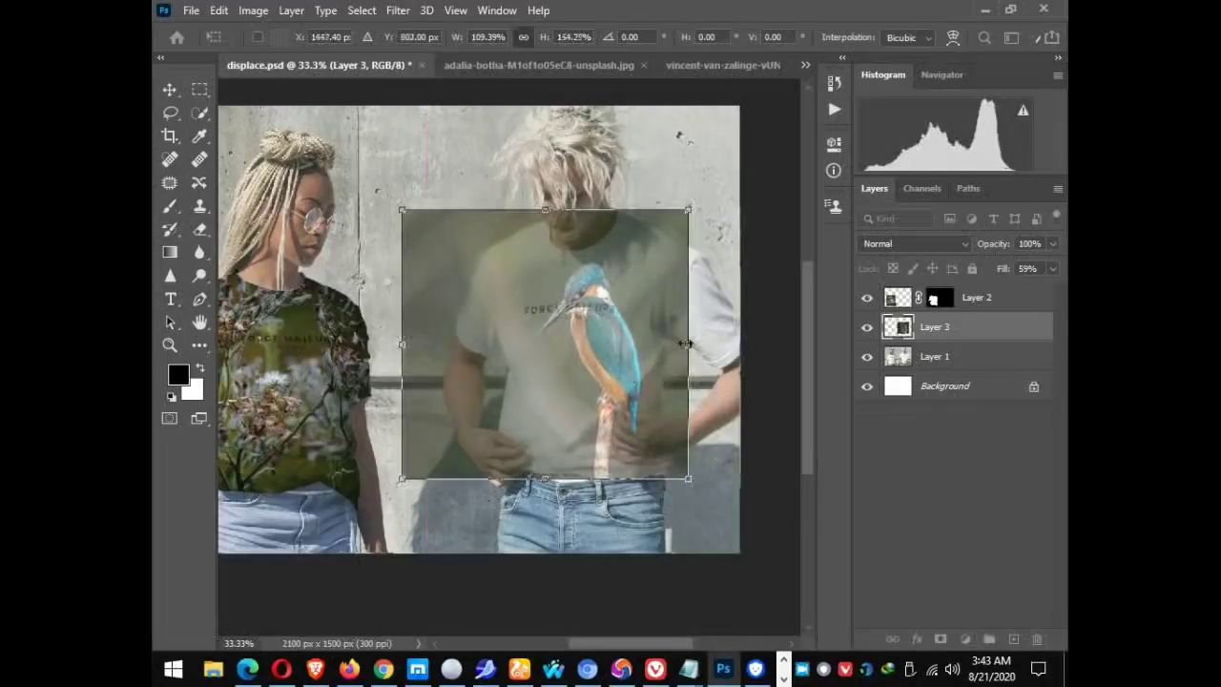
{"action": "left_click_drag", "start_coordinate": [685, 342], "coordinate": [738, 346]}
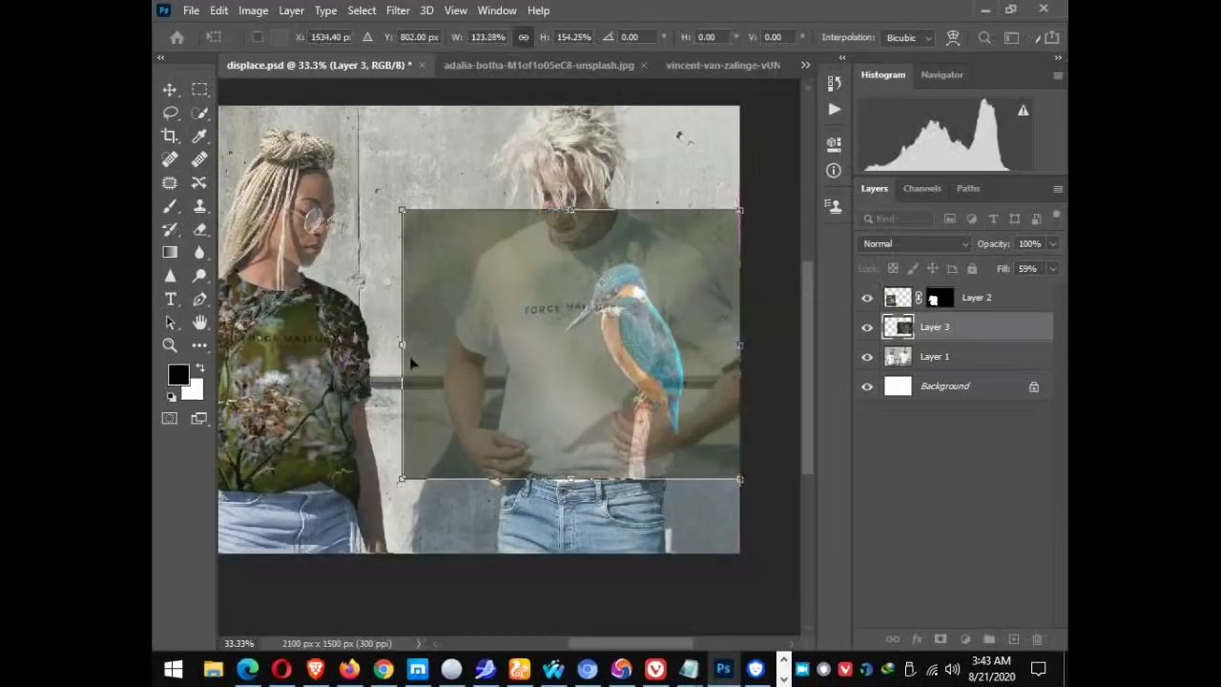
{"action": "left_click_drag", "start_coordinate": [402, 346], "coordinate": [440, 344]}
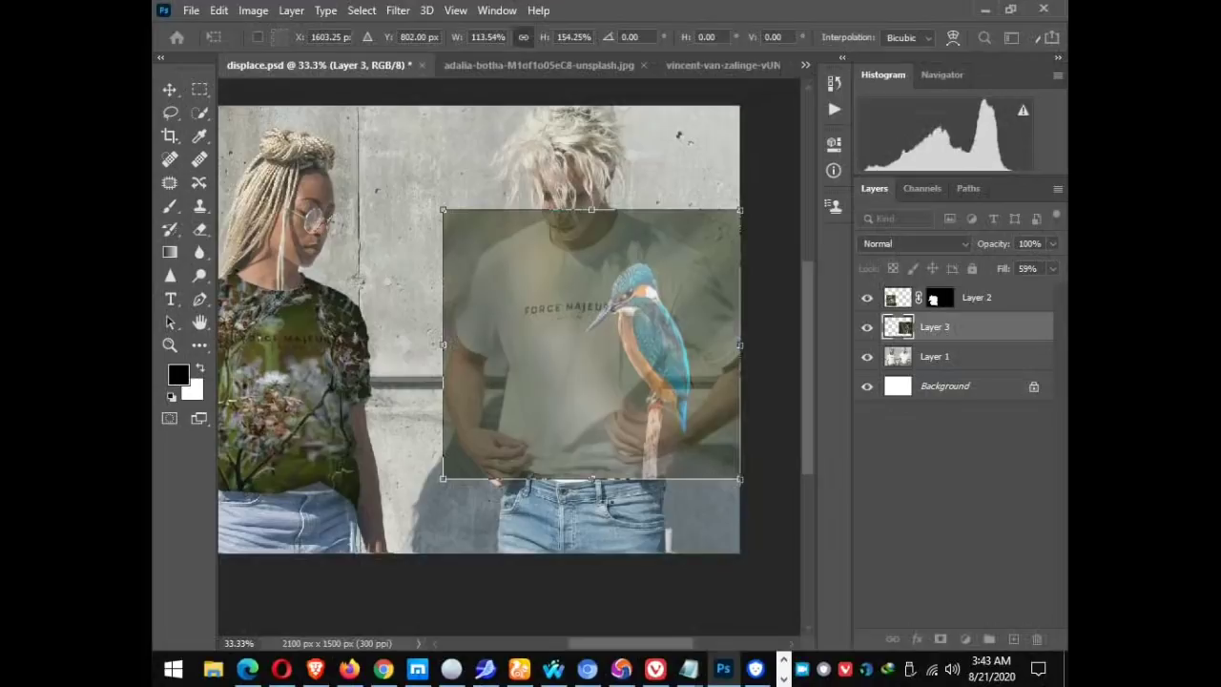
{"action": "left_click_drag", "start_coordinate": [592, 480], "coordinate": [591, 484]}
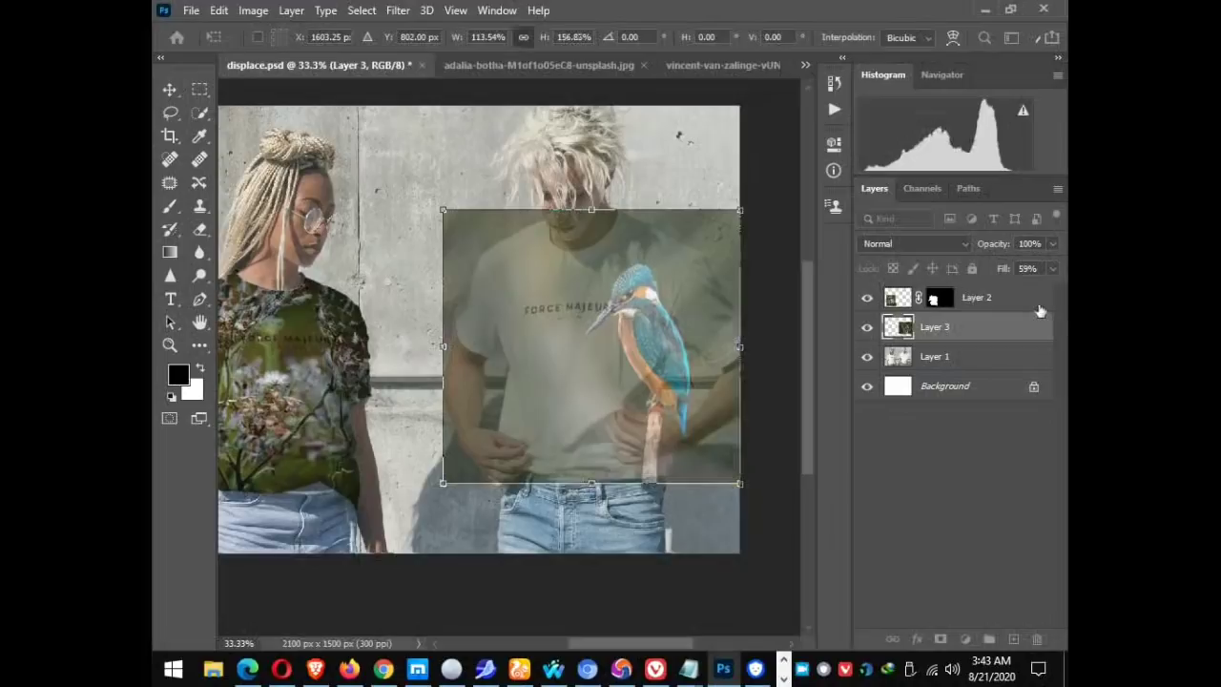
Raise the kingfisher layer's fill back to 100% and commit the transform.
{"action": "left_click", "coordinate": [1054, 268]}
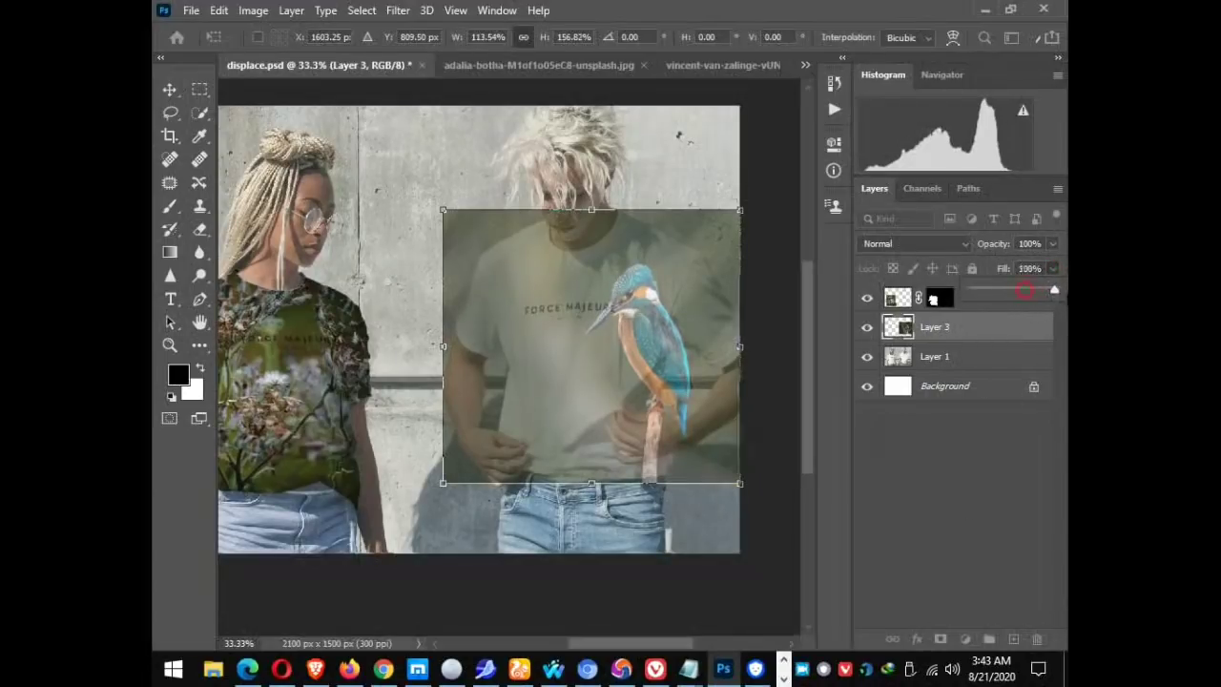
{"action": "left_click_drag", "start_coordinate": [1025, 290], "coordinate": [1057, 289]}
{"action": "left_click", "coordinate": [1005, 463]}
{"action": "left_click", "coordinate": [969, 334]}
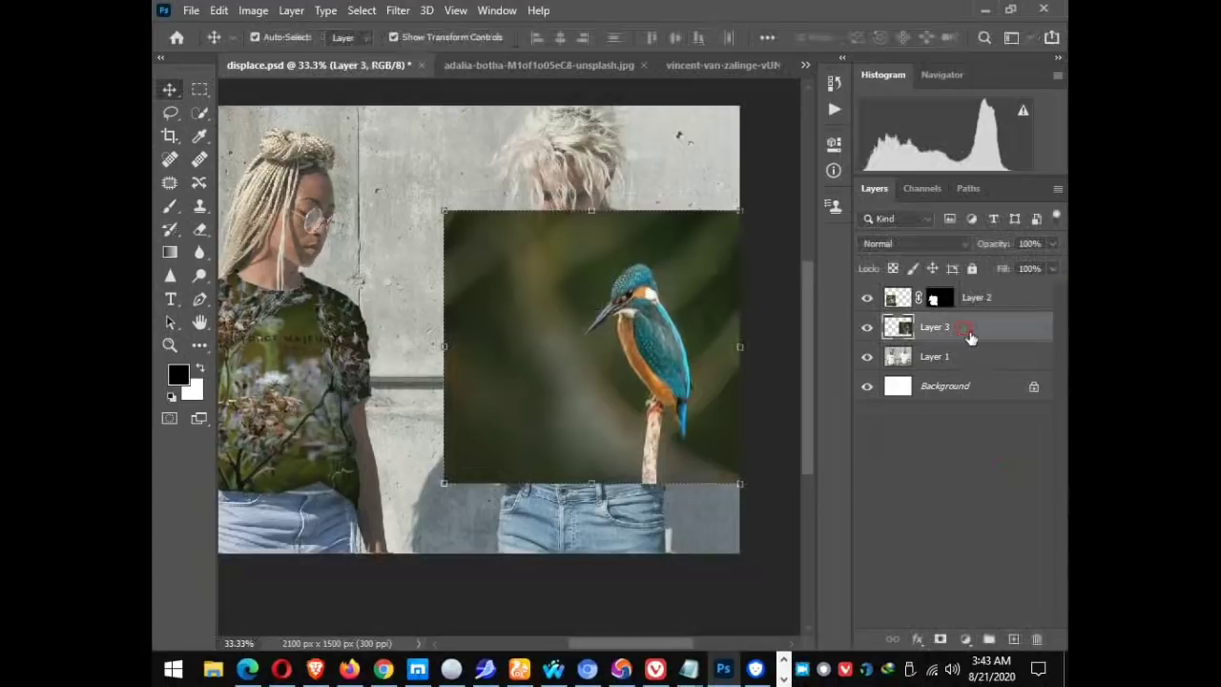
Apply Displace at scale 15/15 with Wrap Around, using displace.psd from Documents as the map.
{"action": "left_click", "coordinate": [397, 11]}
{"action": "mouse_move", "coordinate": [405, 195]}
{"action": "mouse_move", "coordinate": [415, 246]}
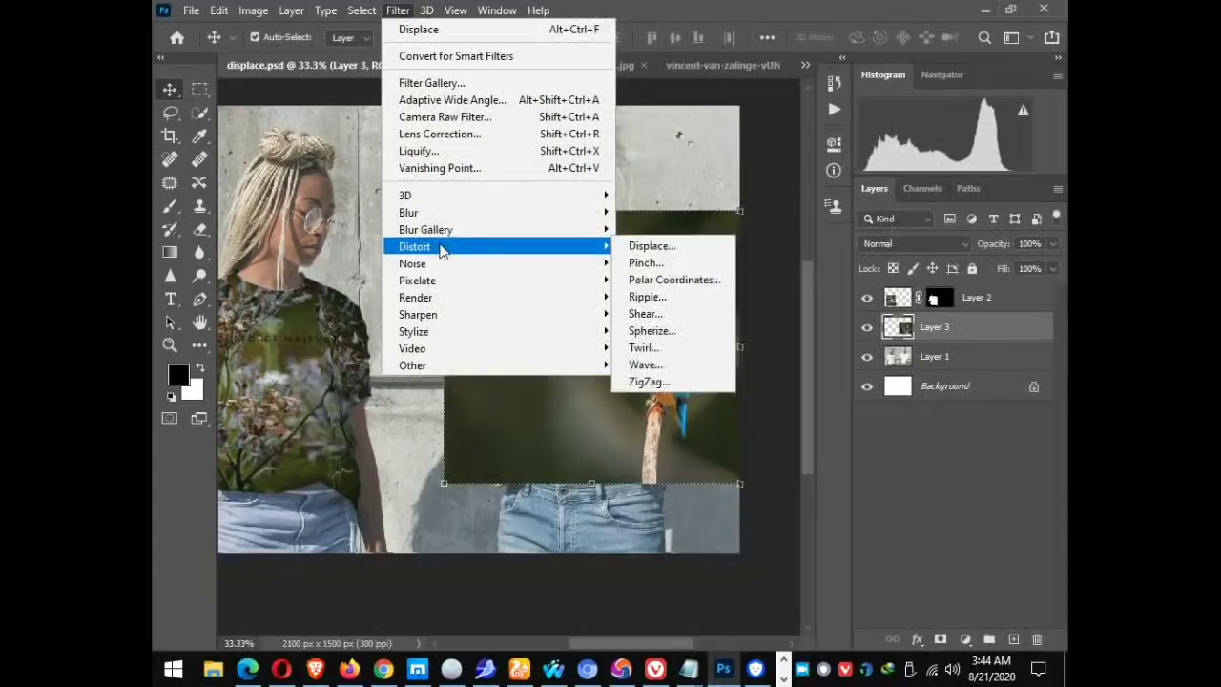
{"action": "left_click", "coordinate": [646, 250]}
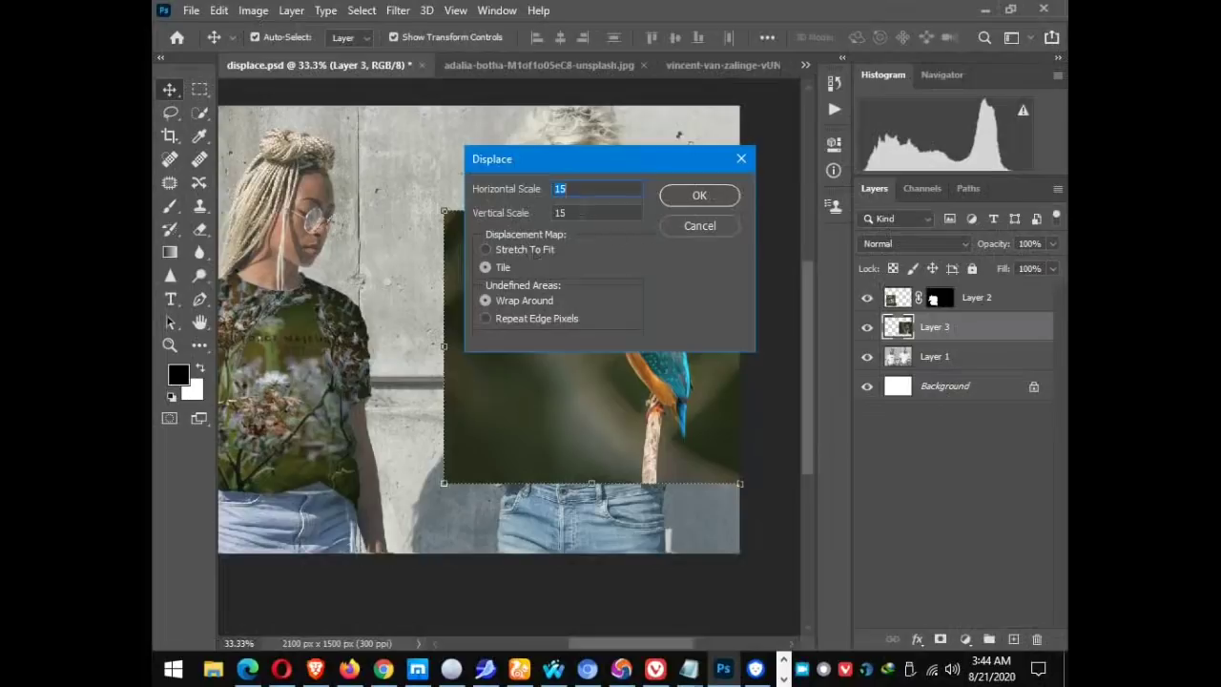
{"action": "left_click", "coordinate": [701, 194]}
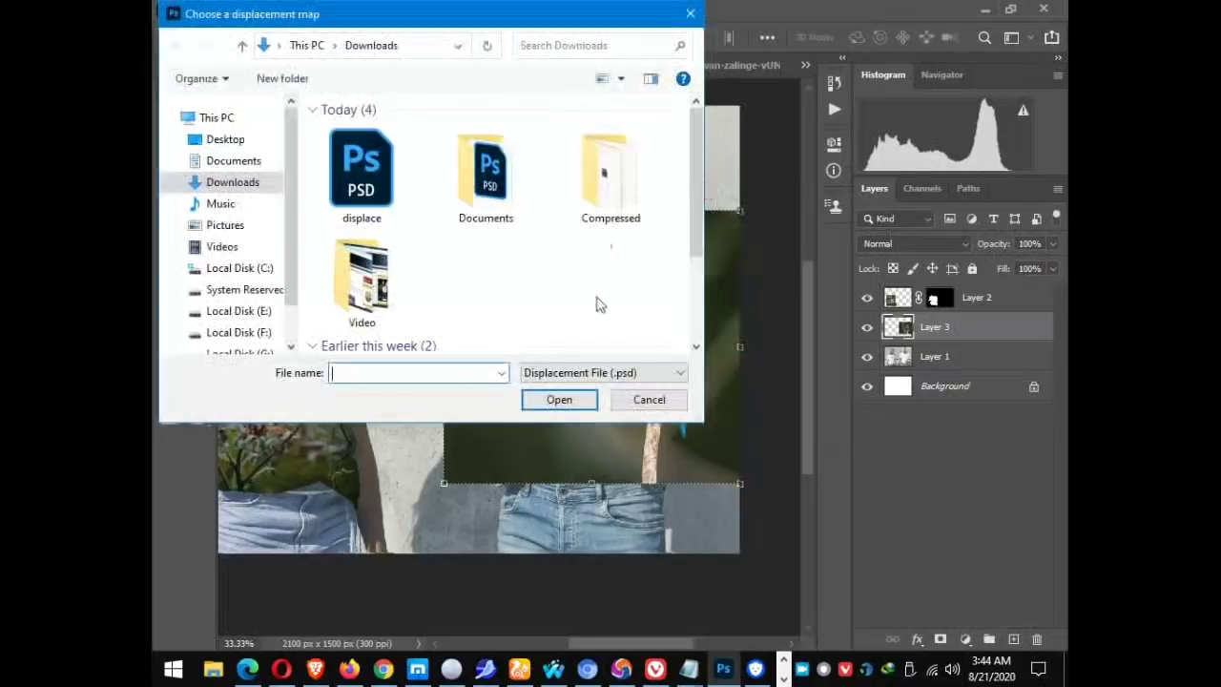
{"action": "double_click", "coordinate": [484, 207]}
{"action": "left_click", "coordinate": [374, 167]}
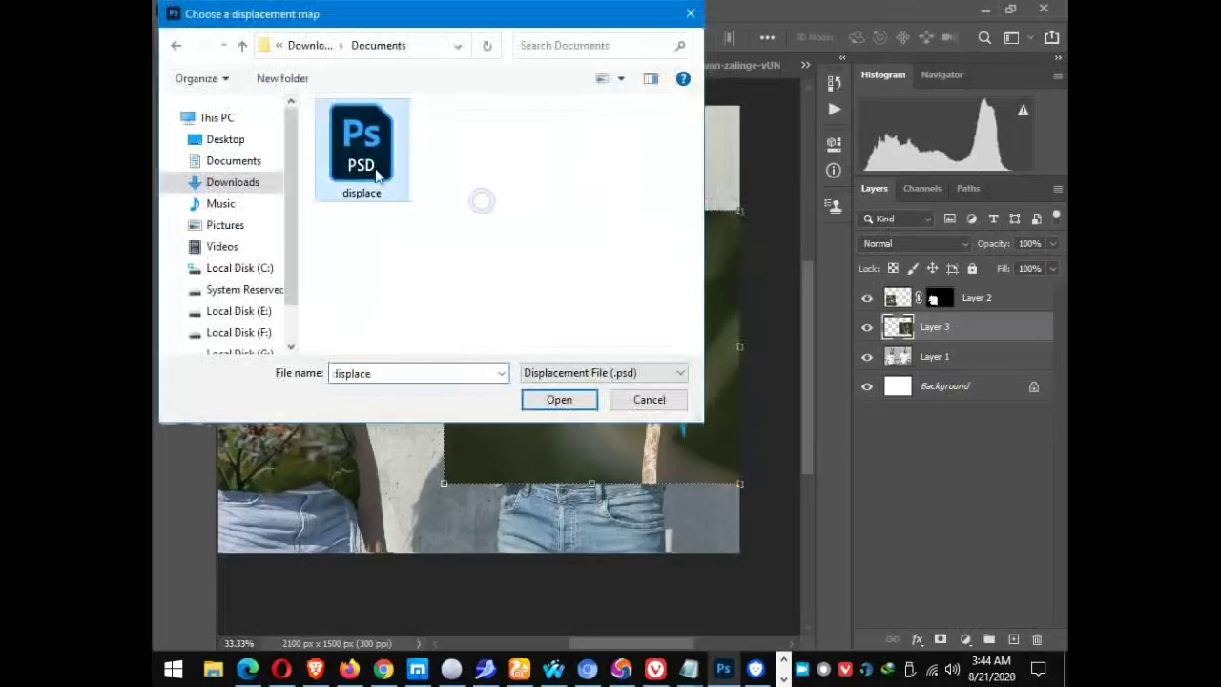
{"action": "left_click", "coordinate": [559, 400]}
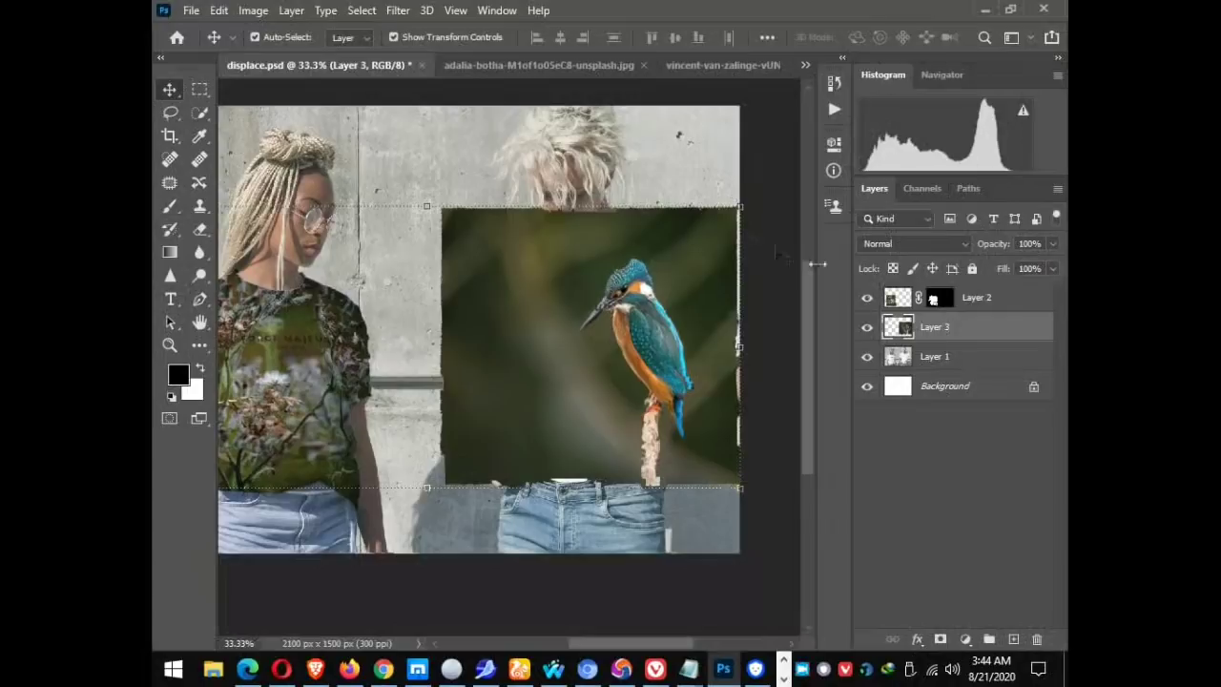
Set Layer 3's blend mode to Multiply.
{"action": "left_click", "coordinate": [965, 244]}
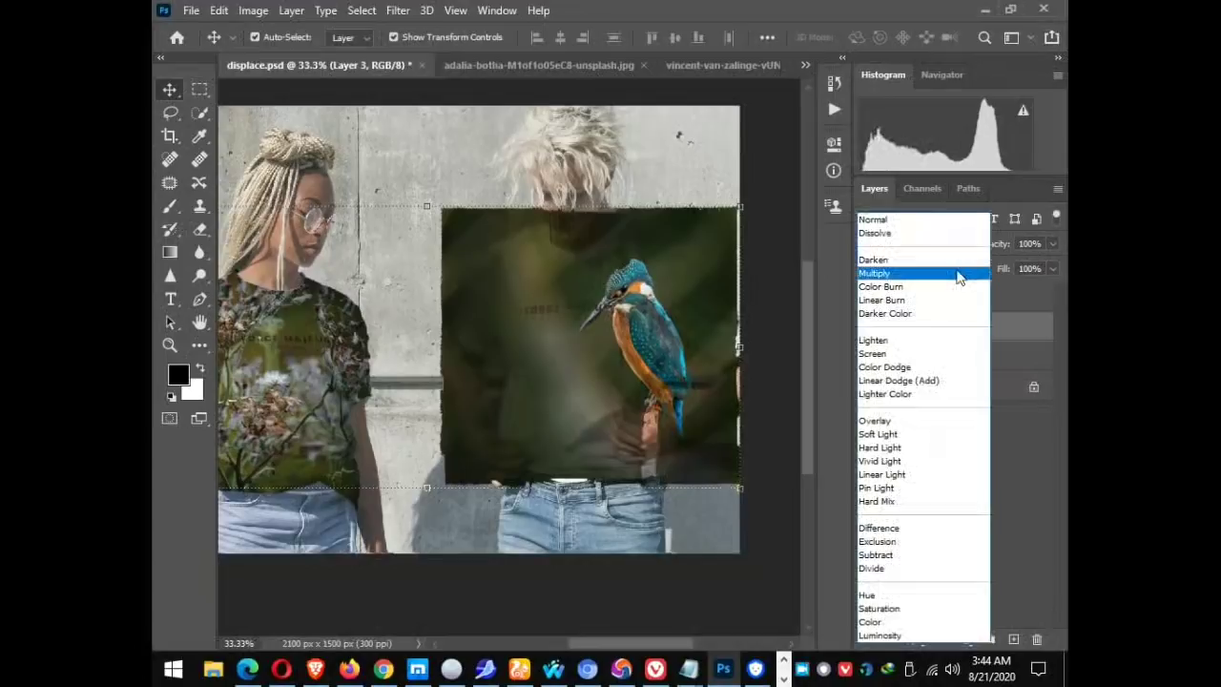
{"action": "left_click", "coordinate": [958, 276]}
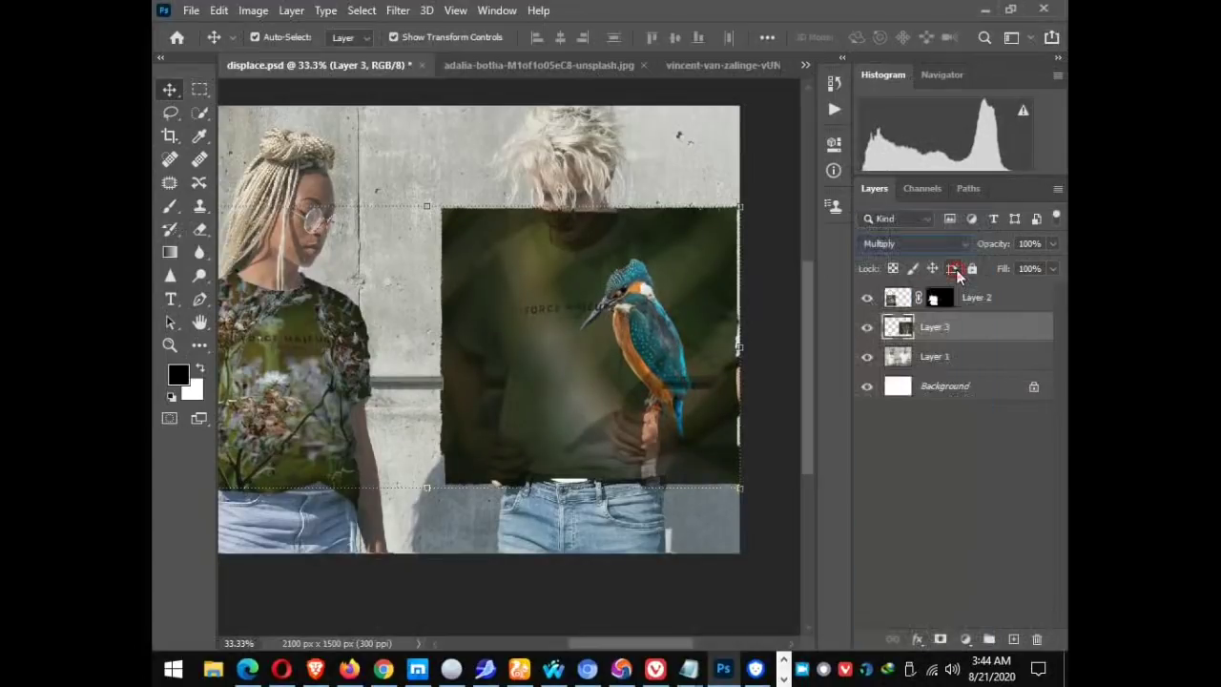
{"action": "left_click", "coordinate": [890, 453]}
{"action": "left_click", "coordinate": [933, 328]}
Compare with the kingfisher layer hidden, leave it hidden, and select Layer 1.
{"action": "left_click", "coordinate": [868, 330]}
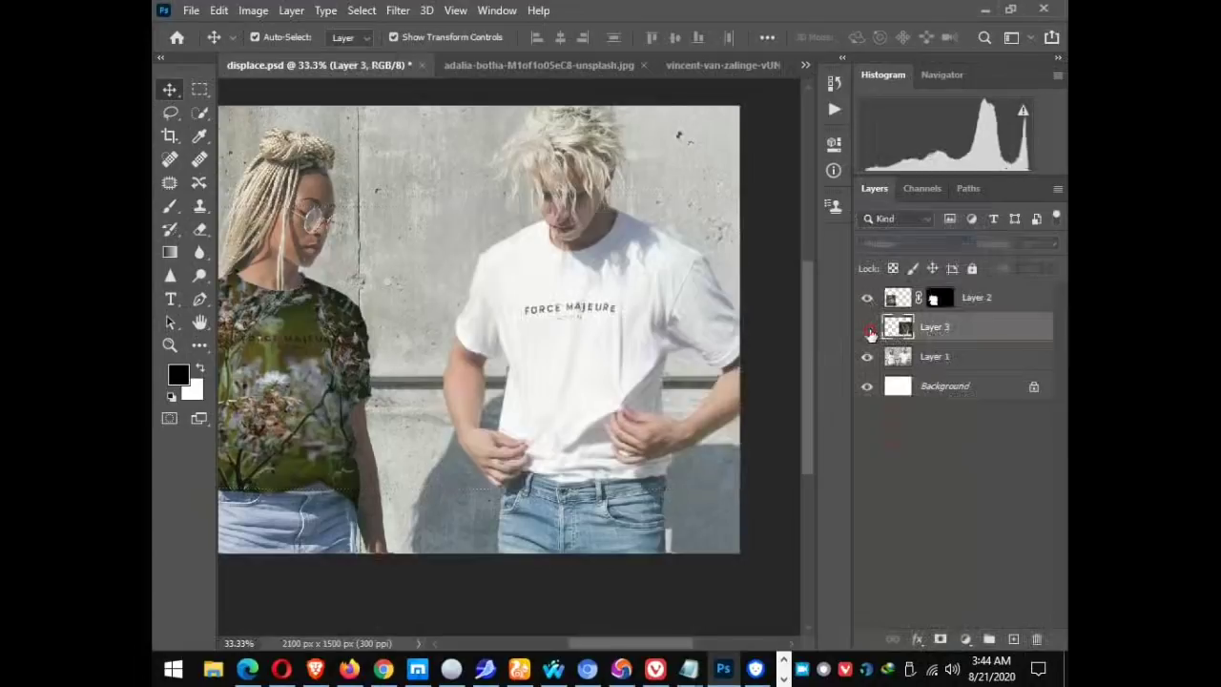
{"action": "left_click", "coordinate": [869, 330]}
{"action": "left_click", "coordinate": [869, 330]}
{"action": "left_click", "coordinate": [869, 330]}
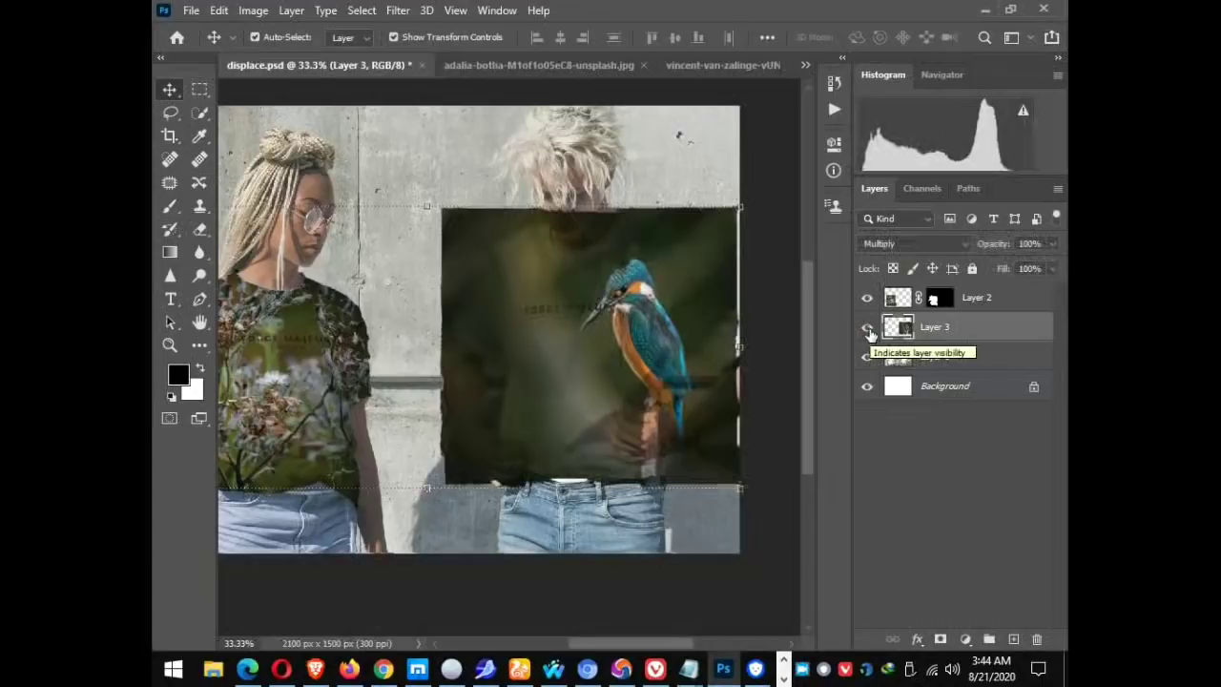
{"action": "left_click", "coordinate": [868, 330]}
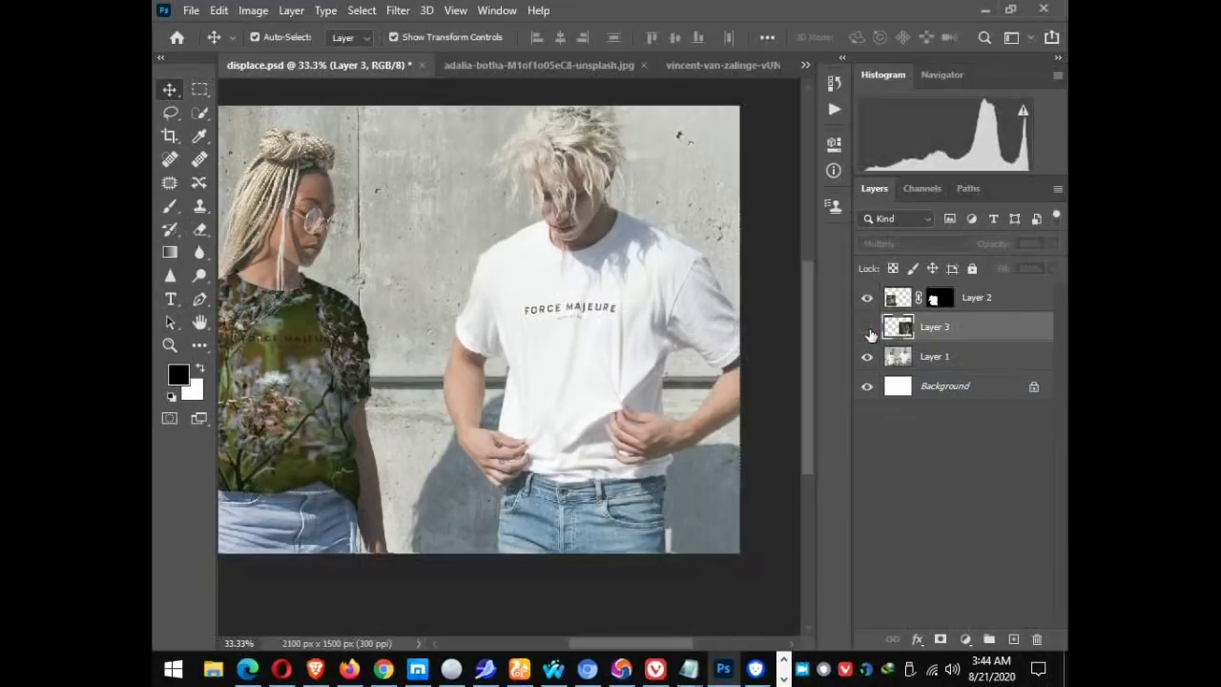
{"action": "left_click", "coordinate": [868, 331]}
{"action": "left_click", "coordinate": [868, 330]}
{"action": "left_click", "coordinate": [934, 357]}
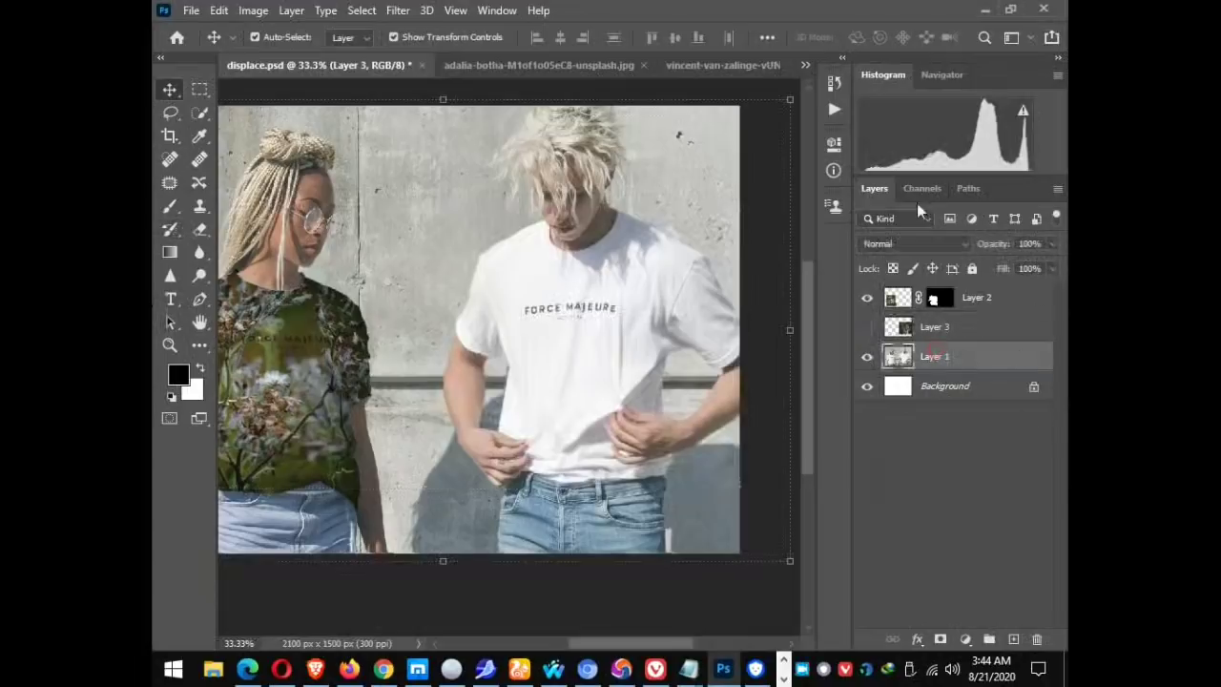
Zoom in to frame the man's T-shirt for Quick Selection.
{"action": "left_click", "coordinate": [199, 113]}
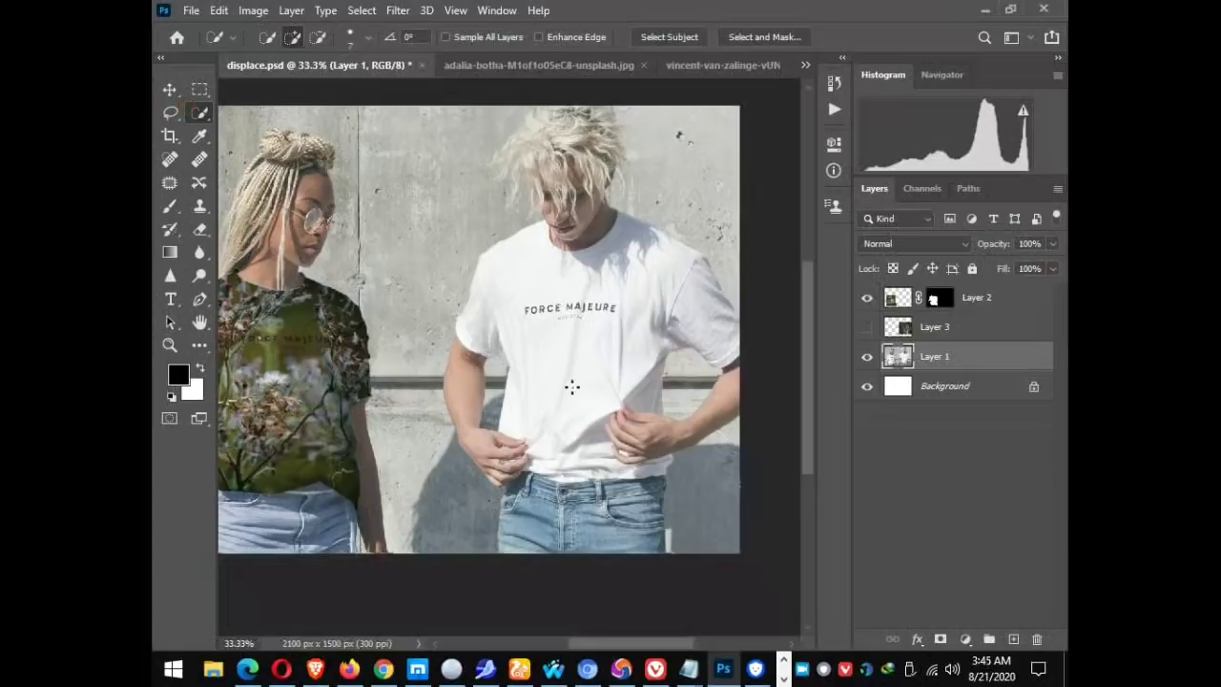
{"action": "key", "text": "z"}
{"action": "left_click", "coordinate": [563, 387], "text": "alt"}
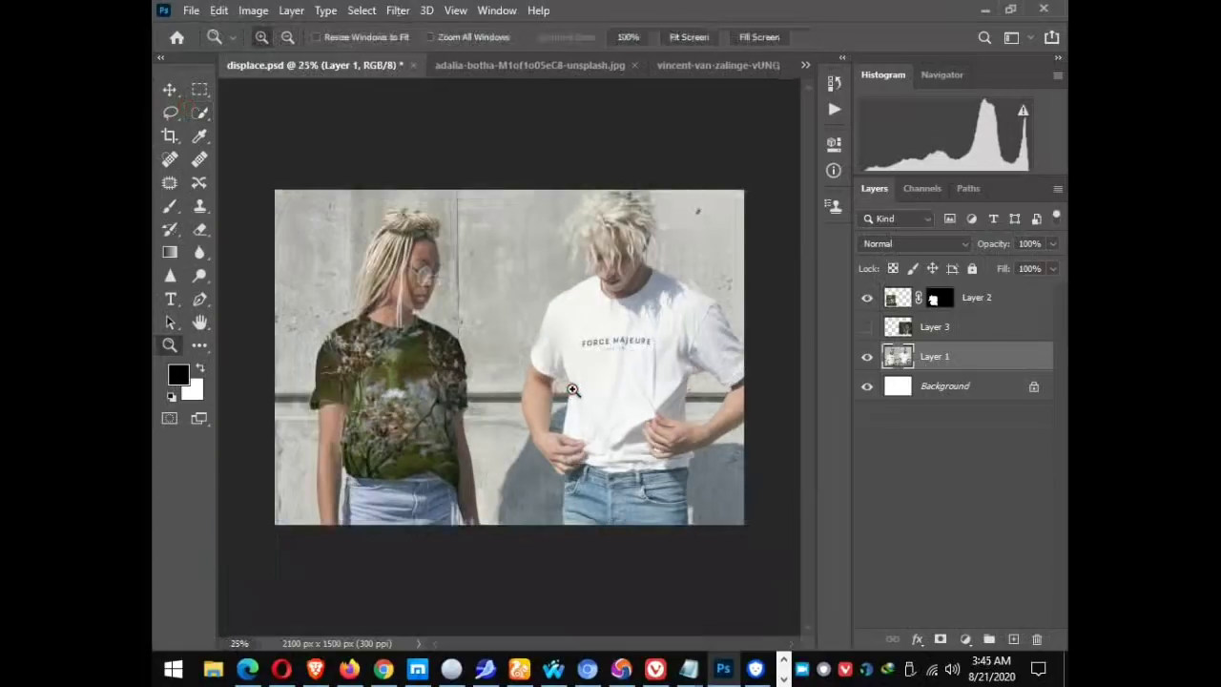
{"action": "left_click", "coordinate": [572, 389]}
{"action": "mouse_move", "coordinate": [572, 389]}
{"action": "left_mouse_down"}
{"action": "mouse_move", "coordinate": [400, 444]}
{"action": "mouse_move", "coordinate": [452, 371]}
{"action": "left_mouse_up"}
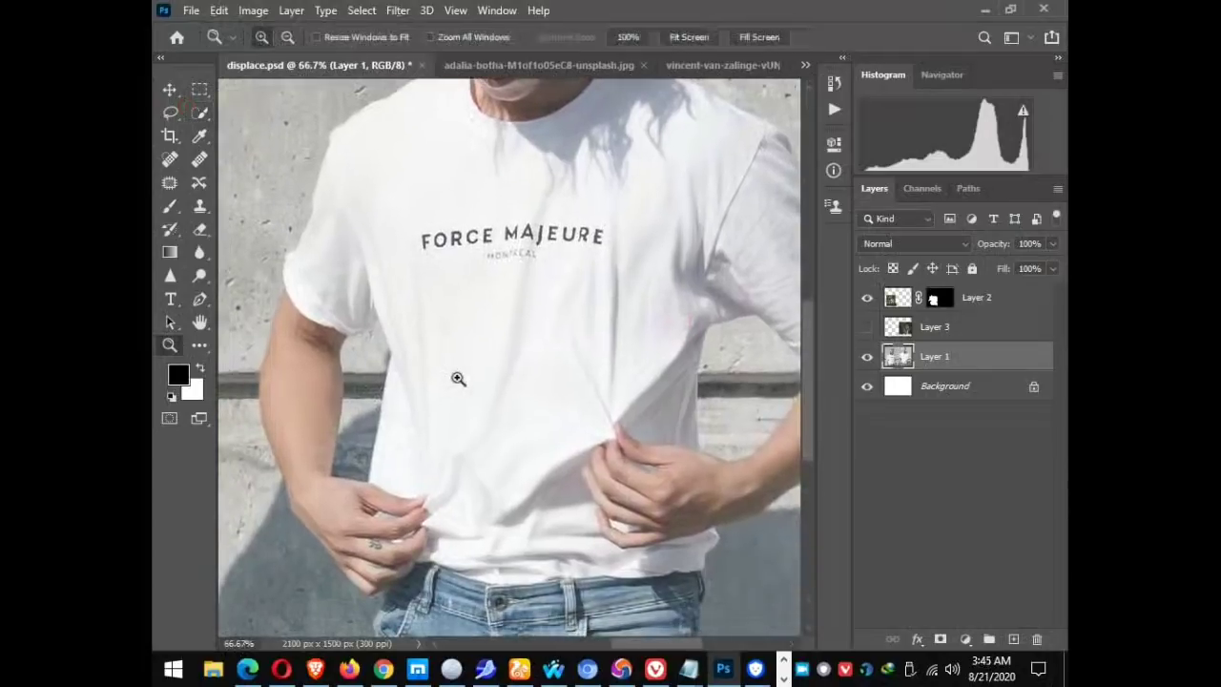
{"action": "left_click", "coordinate": [465, 381], "text": "alt"}
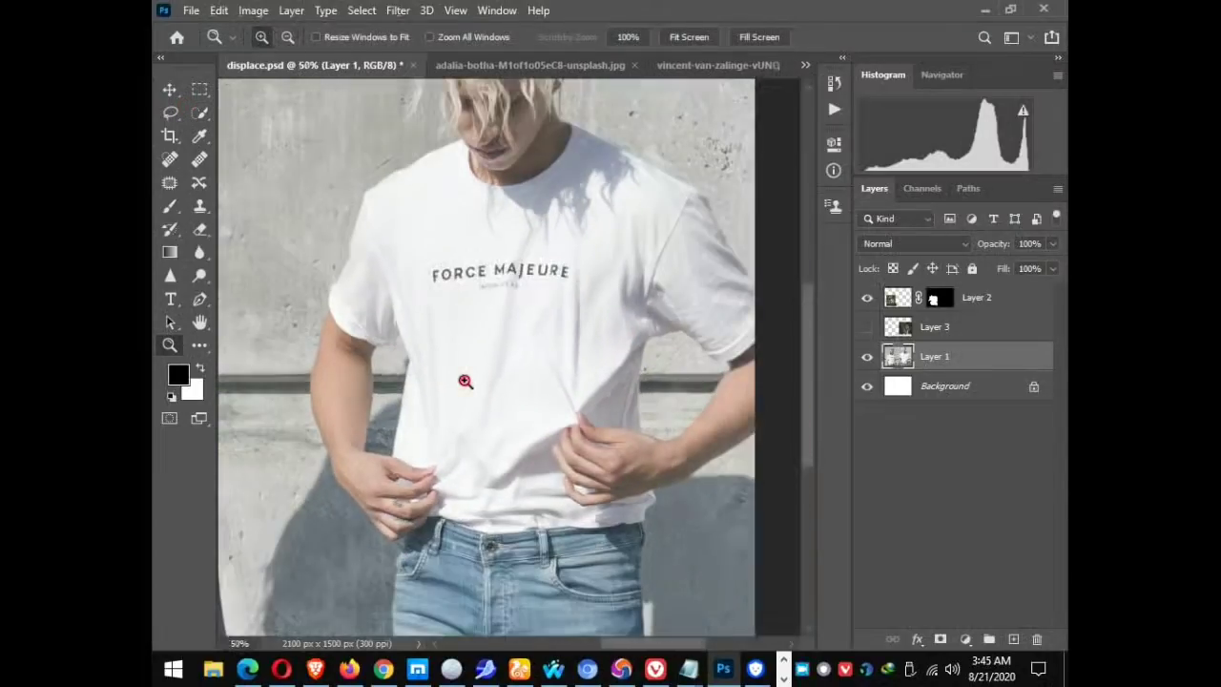
{"action": "left_click", "coordinate": [200, 113]}
Select the man's shirt front, collar, right sleeve and lower body down to the waistband.
{"action": "left_click_drag", "start_coordinate": [496, 373], "coordinate": [520, 408]}
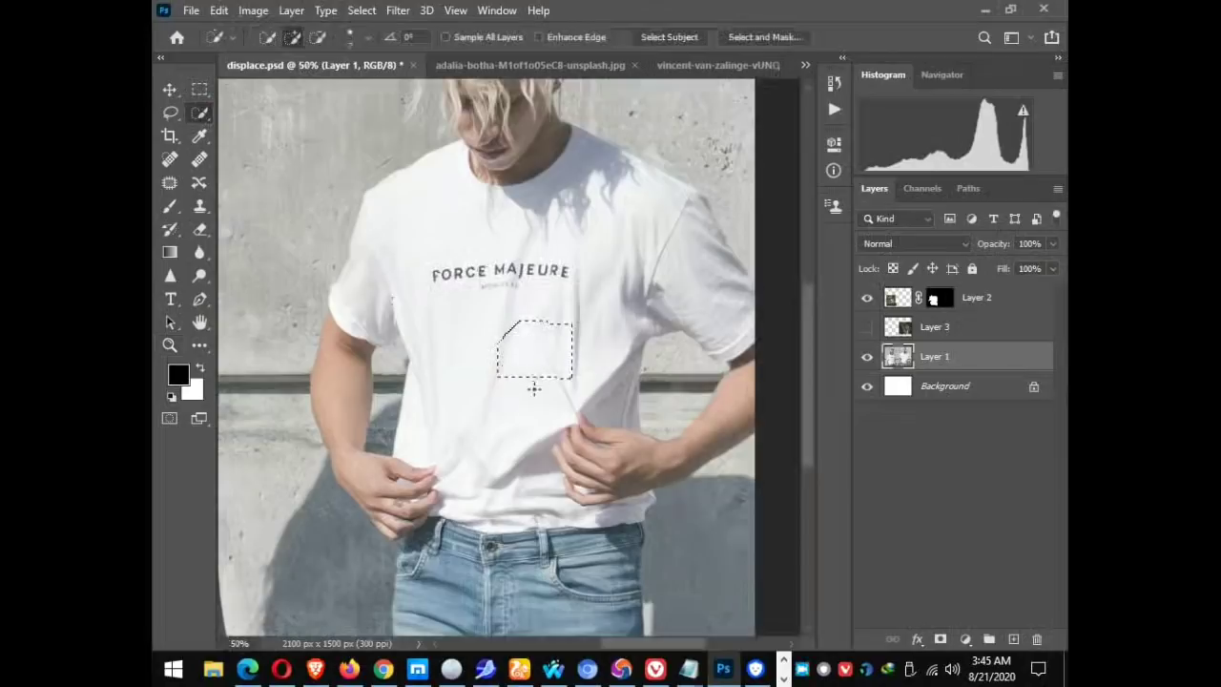
{"action": "mouse_move", "coordinate": [458, 272]}
{"action": "left_mouse_down"}
{"action": "mouse_move", "coordinate": [436, 258]}
{"action": "mouse_move", "coordinate": [544, 221]}
{"action": "mouse_move", "coordinate": [590, 154]}
{"action": "left_mouse_up"}
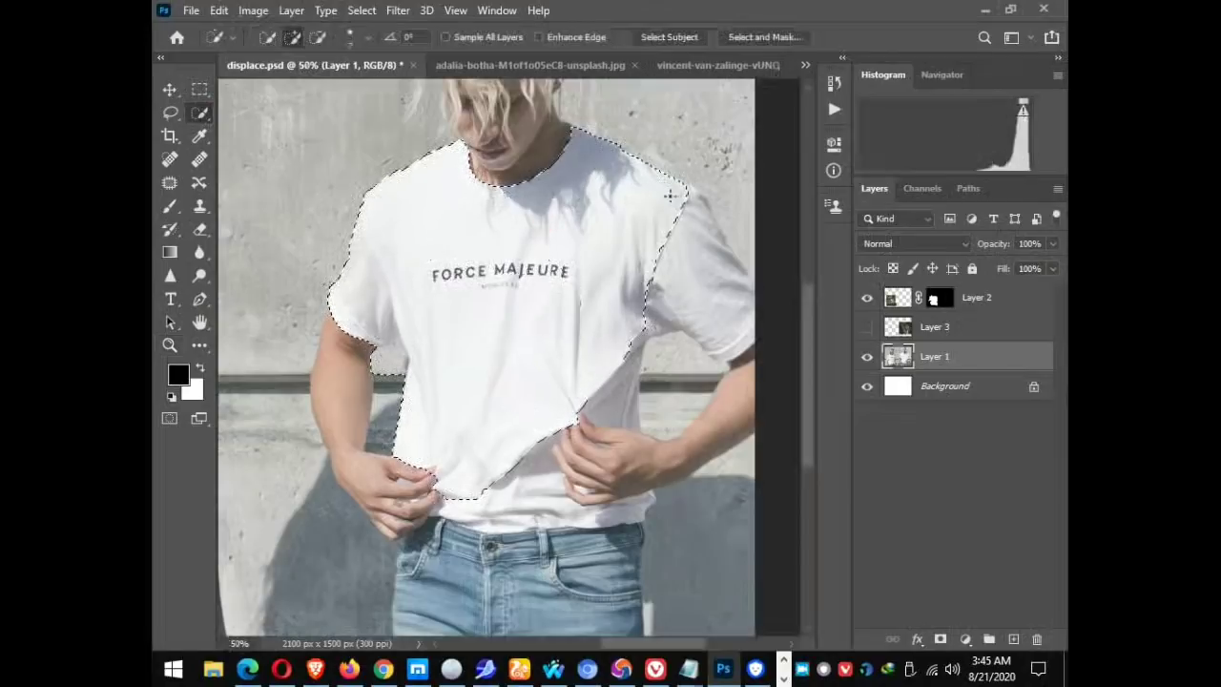
{"action": "mouse_move", "coordinate": [670, 196]}
{"action": "left_mouse_down"}
{"action": "mouse_move", "coordinate": [725, 254]}
{"action": "mouse_move", "coordinate": [678, 357]}
{"action": "left_mouse_up"}
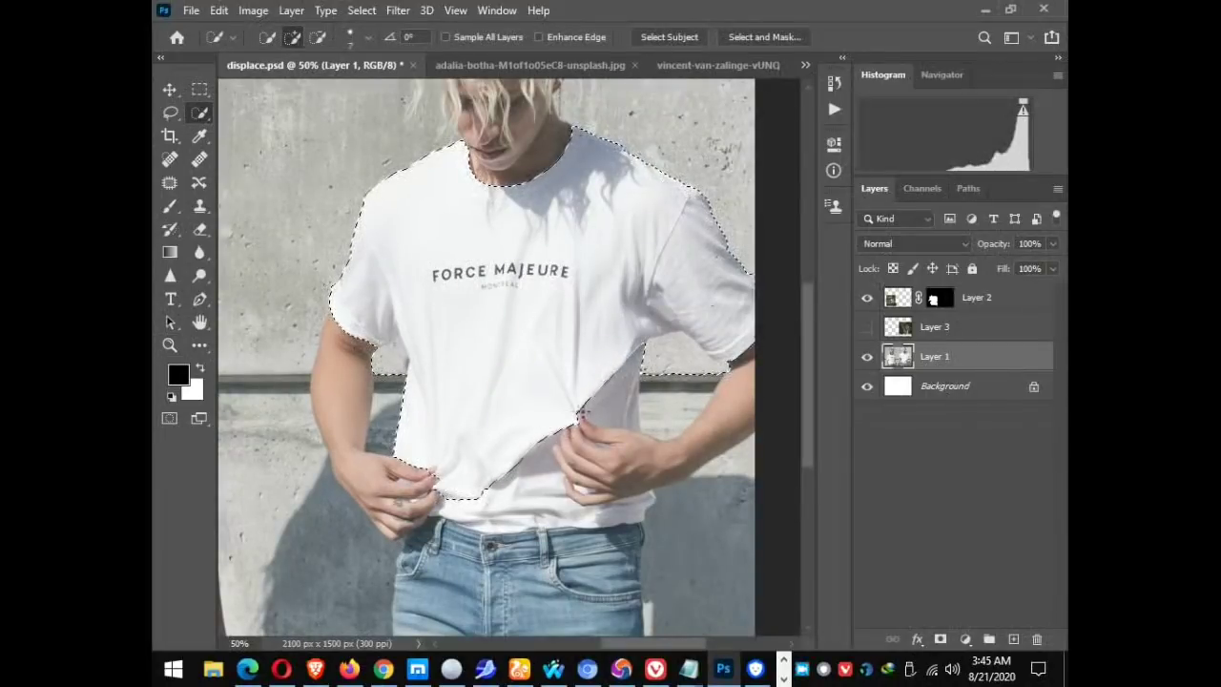
{"action": "mouse_move", "coordinate": [582, 413]}
{"action": "left_mouse_down"}
{"action": "mouse_move", "coordinate": [523, 460]}
{"action": "mouse_move", "coordinate": [522, 503]}
{"action": "mouse_move", "coordinate": [638, 500]}
{"action": "mouse_move", "coordinate": [628, 447]}
{"action": "left_mouse_up"}
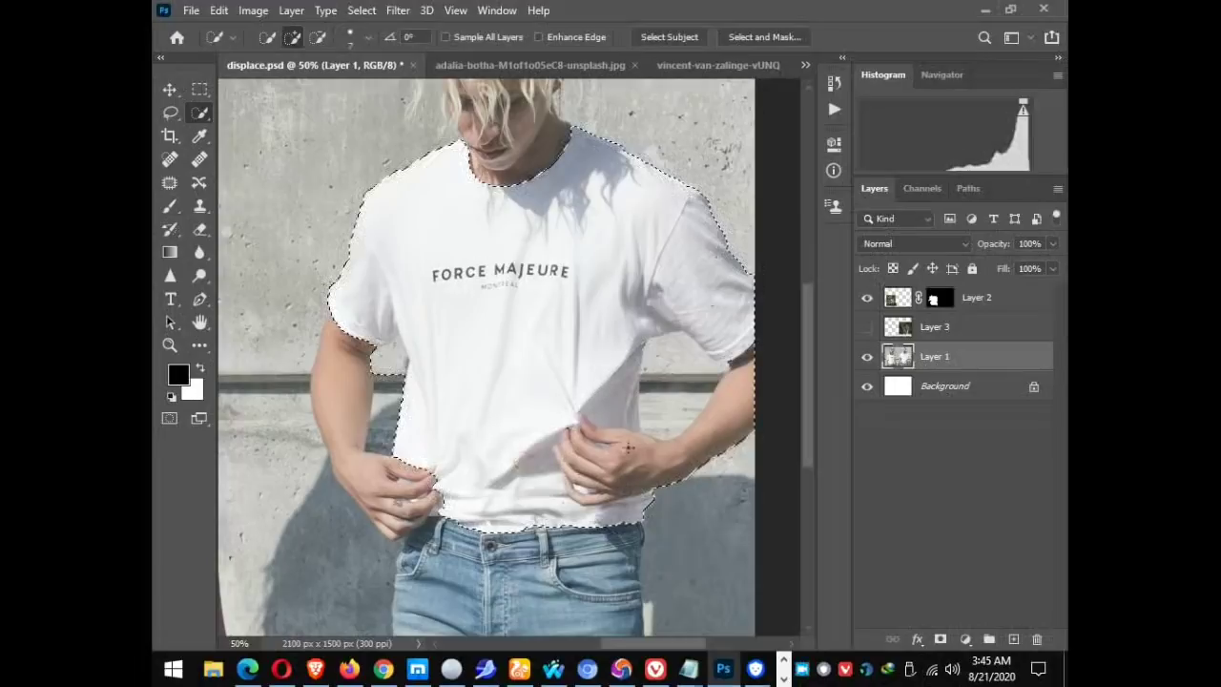
{"action": "left_click", "coordinate": [382, 378], "text": "alt"}
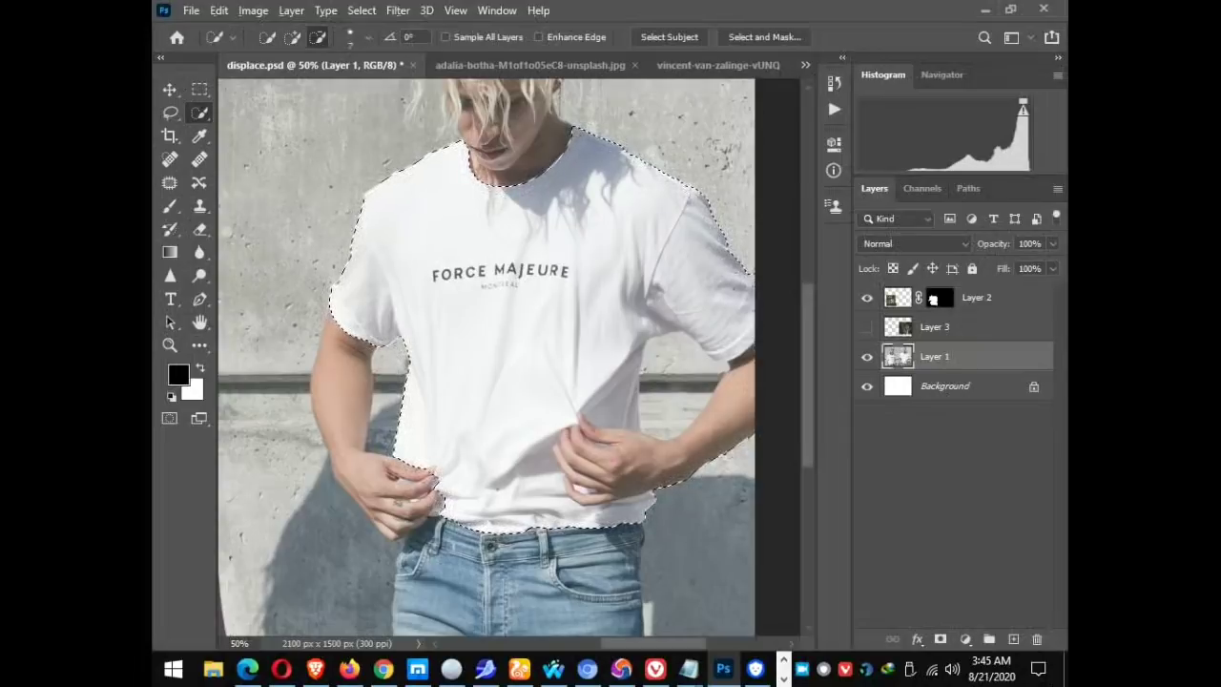
Exclude the wall gap beside his forearm, the wrist and the hand from the selection.
{"action": "mouse_move", "coordinate": [713, 449]}
{"action": "left_mouse_down"}
{"action": "mouse_move", "coordinate": [672, 400]}
{"action": "mouse_move", "coordinate": [662, 358]}
{"action": "left_mouse_up"}
{"action": "mouse_move", "coordinate": [662, 431]}
{"action": "left_mouse_down"}
{"action": "mouse_move", "coordinate": [674, 458]}
{"action": "mouse_move", "coordinate": [702, 470]}
{"action": "left_mouse_up"}
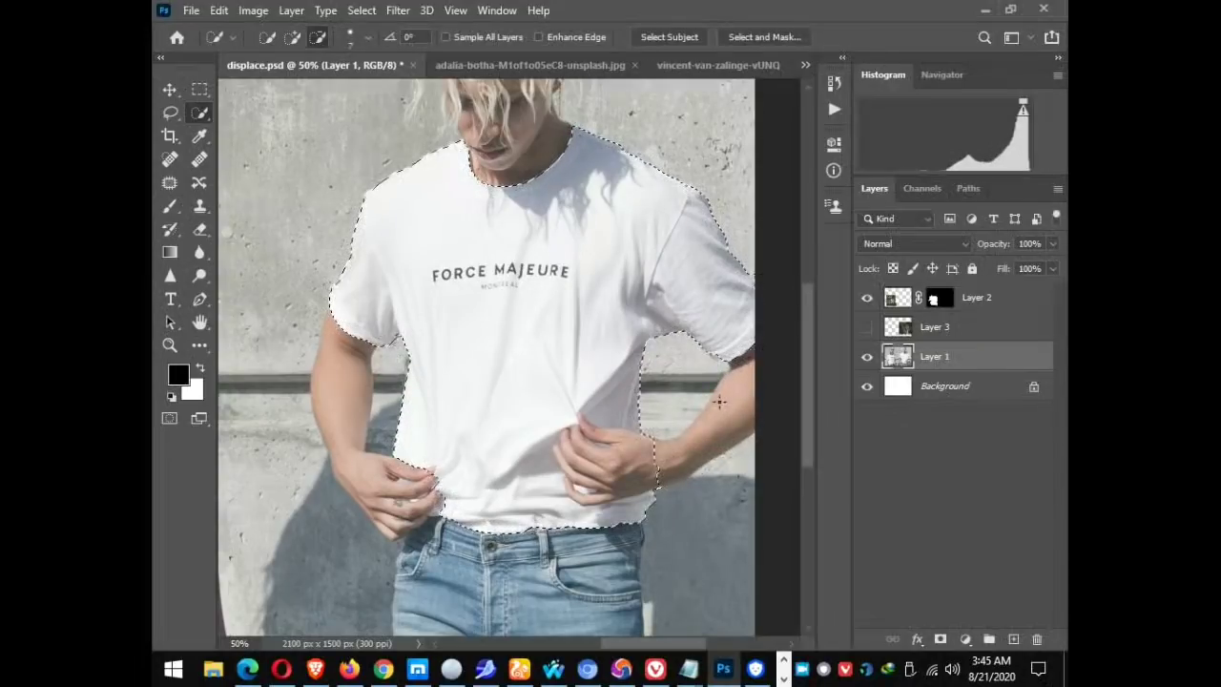
{"action": "mouse_move", "coordinate": [655, 451]}
{"action": "left_mouse_down"}
{"action": "mouse_move", "coordinate": [571, 464]}
{"action": "mouse_move", "coordinate": [568, 443]}
{"action": "mouse_move", "coordinate": [565, 477]}
{"action": "mouse_move", "coordinate": [611, 498]}
{"action": "mouse_move", "coordinate": [584, 500]}
{"action": "mouse_move", "coordinate": [632, 475]}
{"action": "mouse_move", "coordinate": [631, 492]}
{"action": "left_mouse_up"}
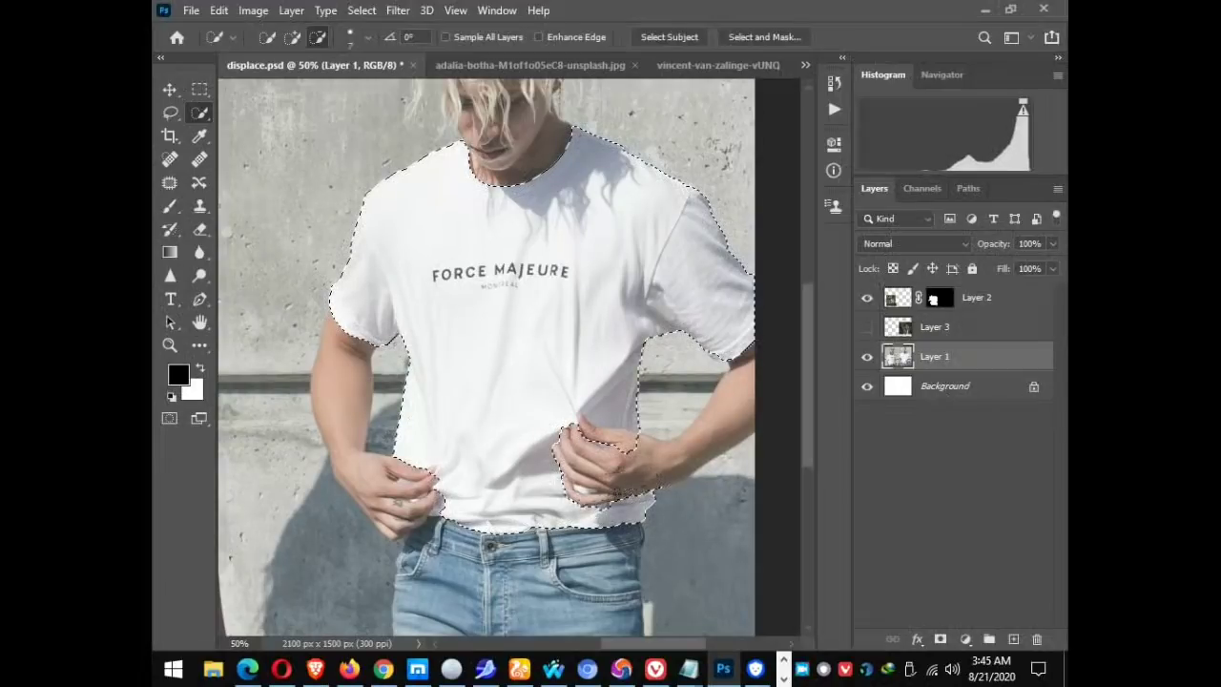
{"action": "mouse_move", "coordinate": [605, 440]}
{"action": "left_mouse_down"}
{"action": "mouse_move", "coordinate": [580, 420]}
{"action": "mouse_move", "coordinate": [632, 440]}
{"action": "left_mouse_up"}
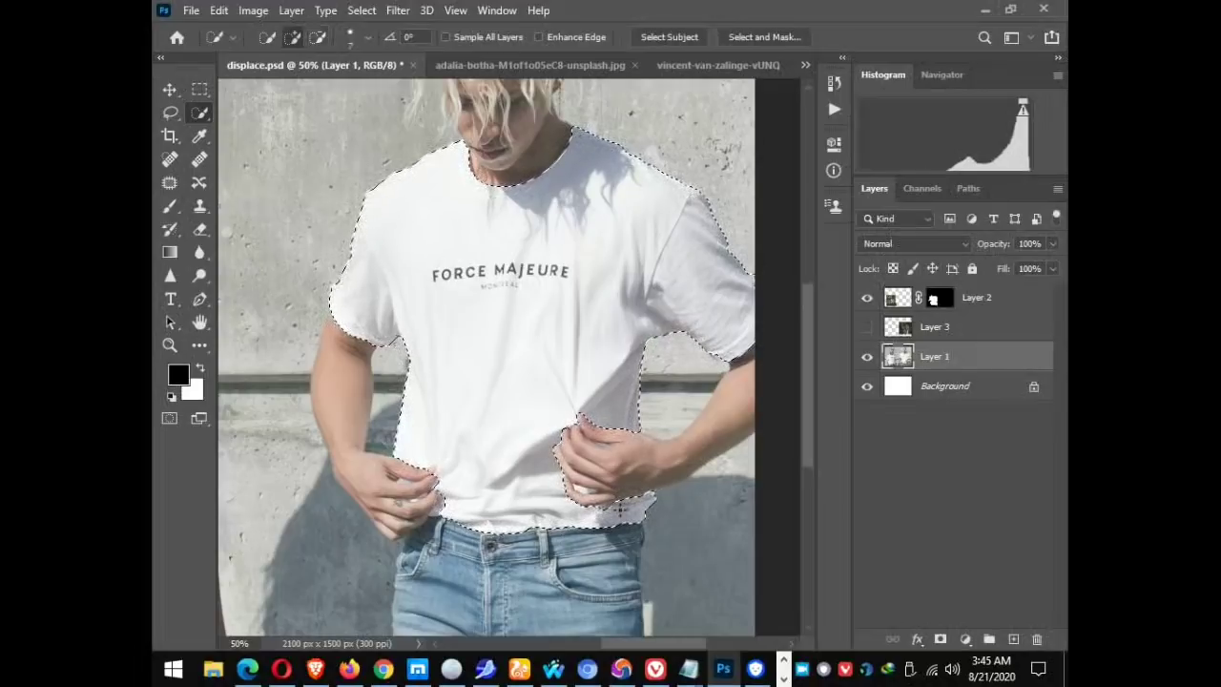
{"action": "left_click", "coordinate": [615, 507]}
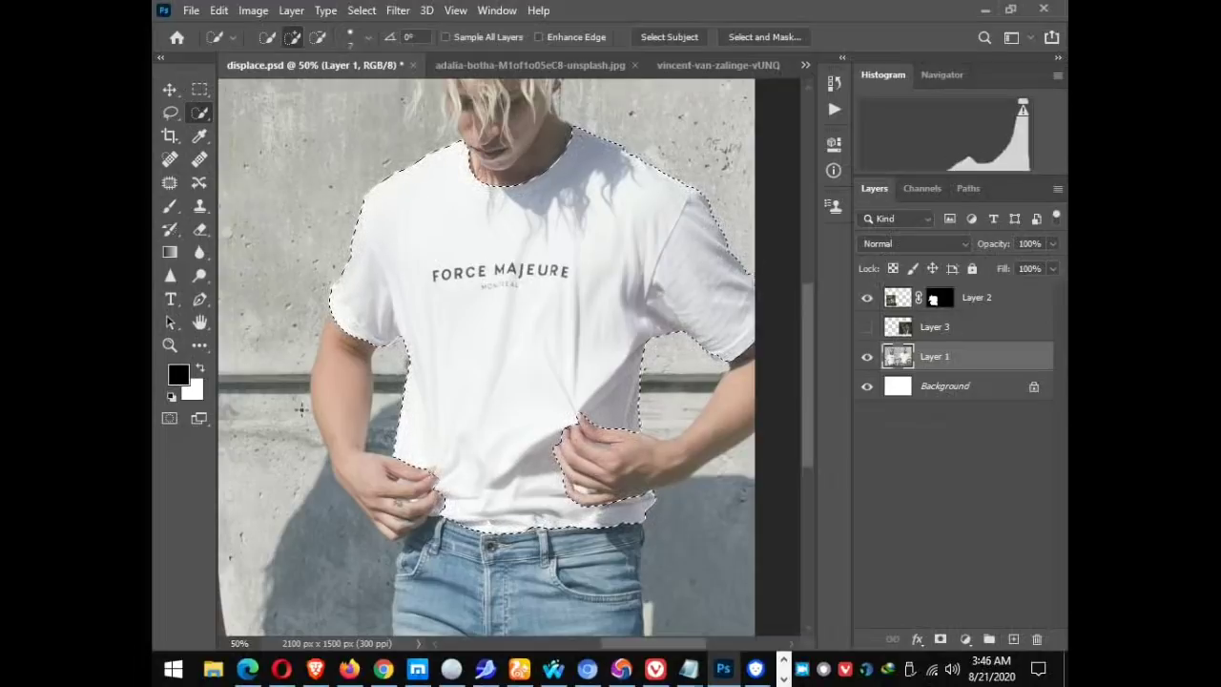
{"action": "left_click", "coordinate": [169, 346]}
{"action": "left_click", "coordinate": [531, 506]}
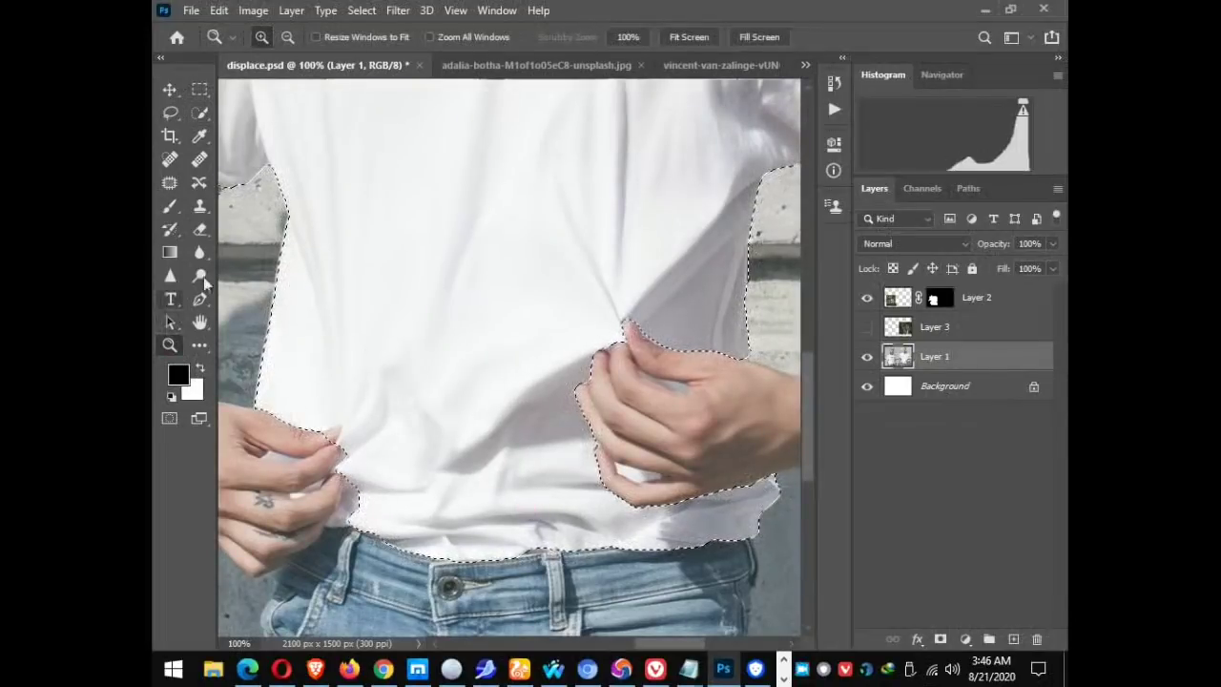
Subtract the fingers of both hands along the hem from the man's shirt selection.
{"action": "left_click", "coordinate": [200, 113]}
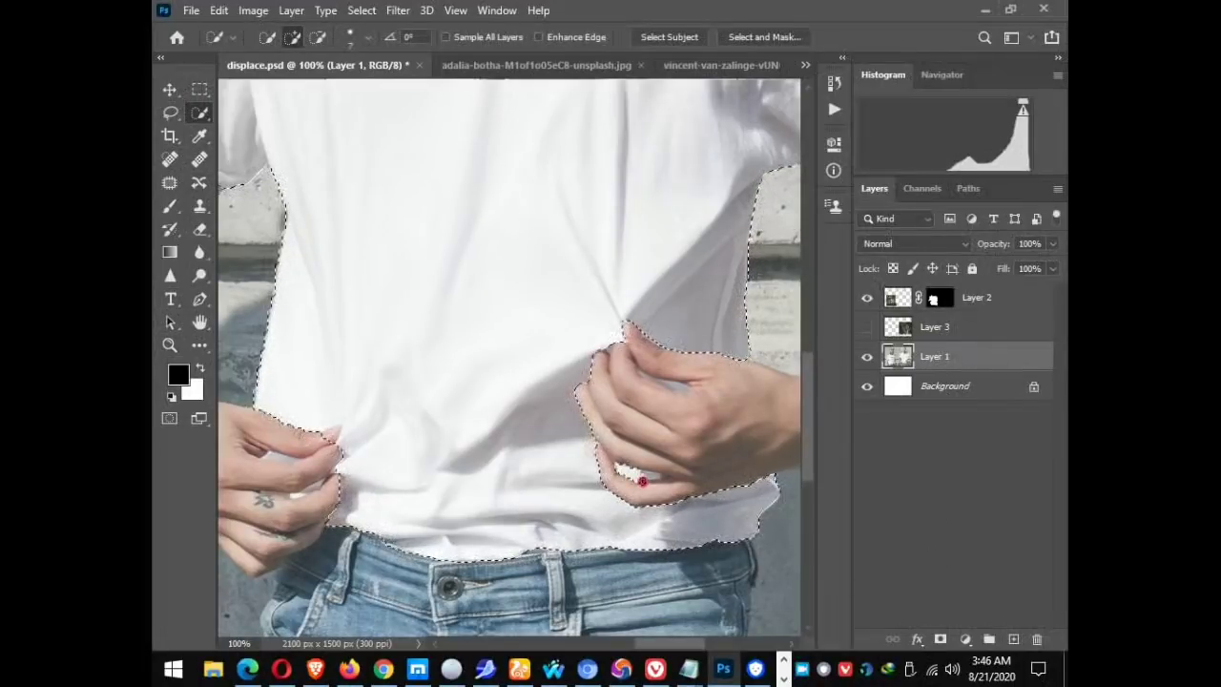
{"action": "left_click_drag", "start_coordinate": [643, 482], "coordinate": [658, 475]}
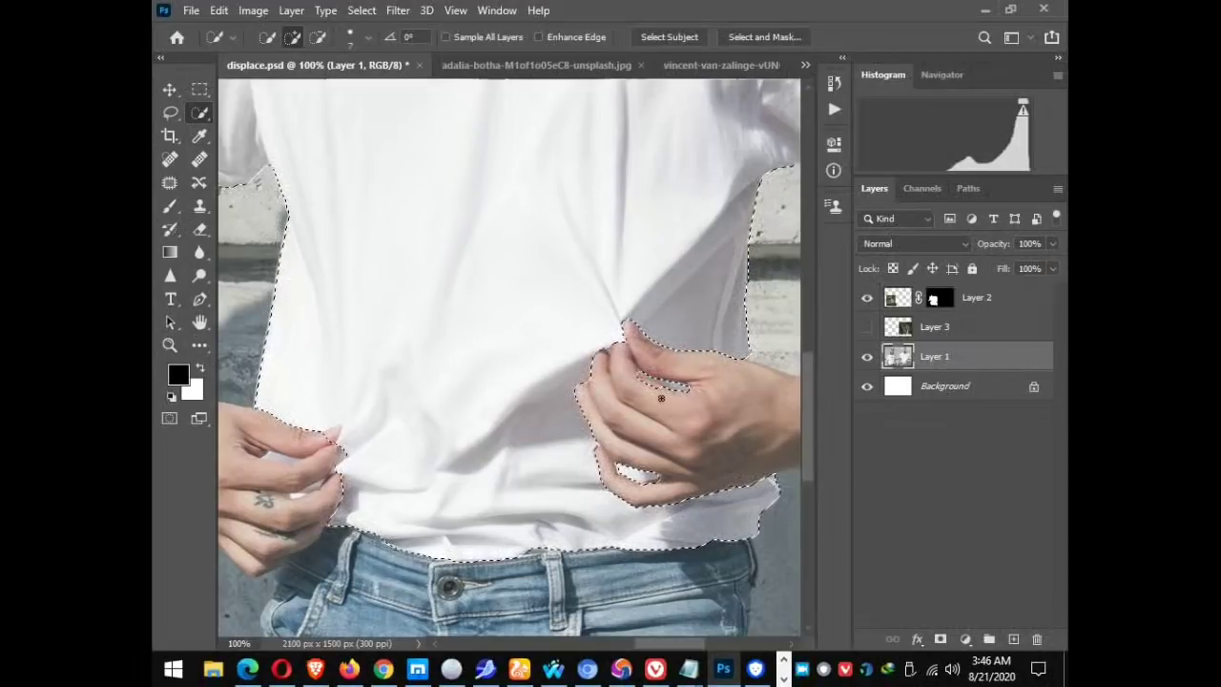
{"action": "key", "text": "alt"}
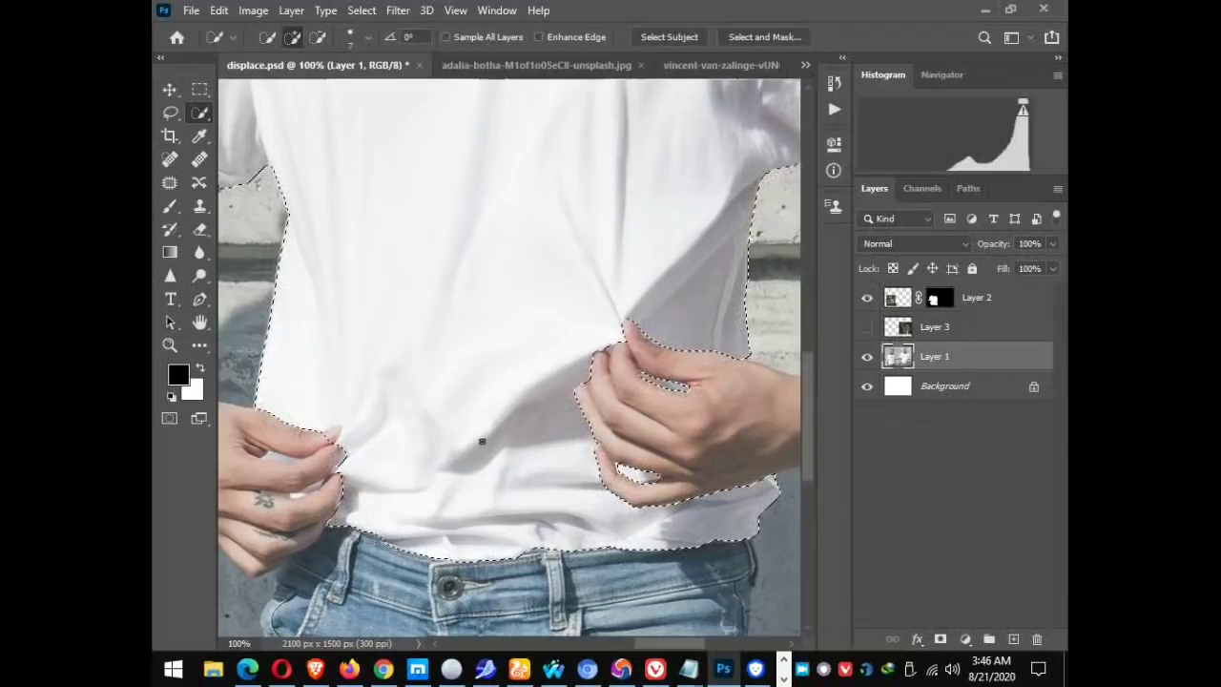
{"action": "left_click", "coordinate": [298, 496]}
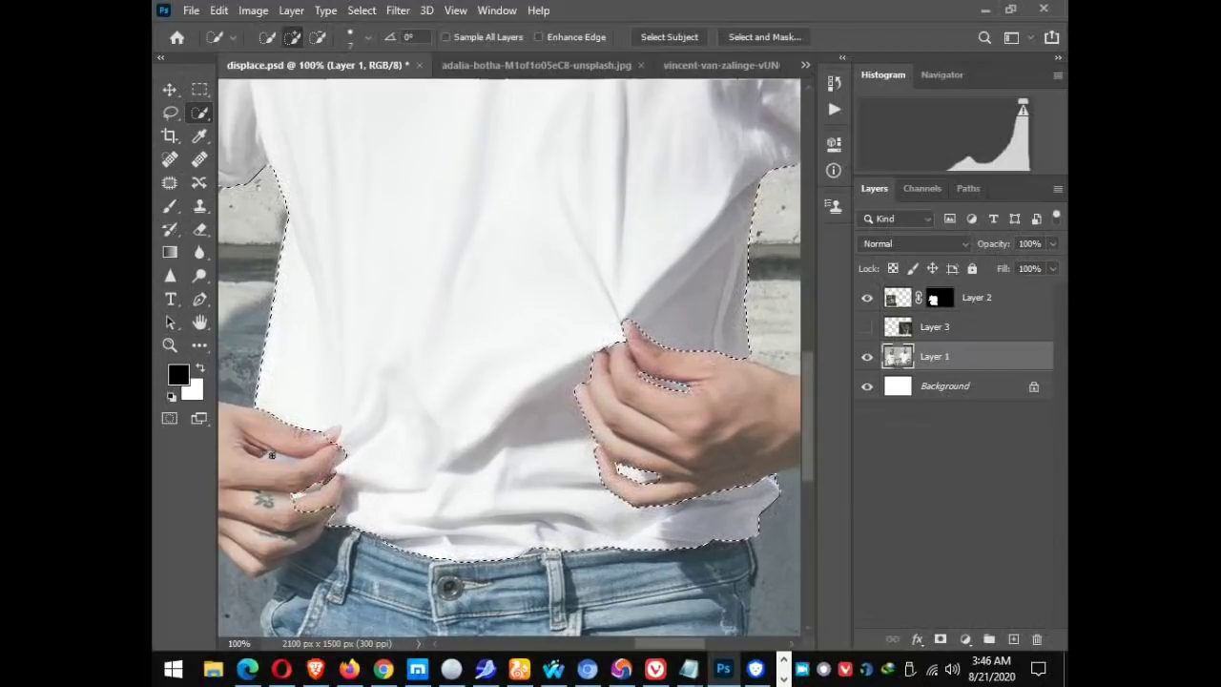
{"action": "left_click_drag", "start_coordinate": [271, 455], "coordinate": [294, 461]}
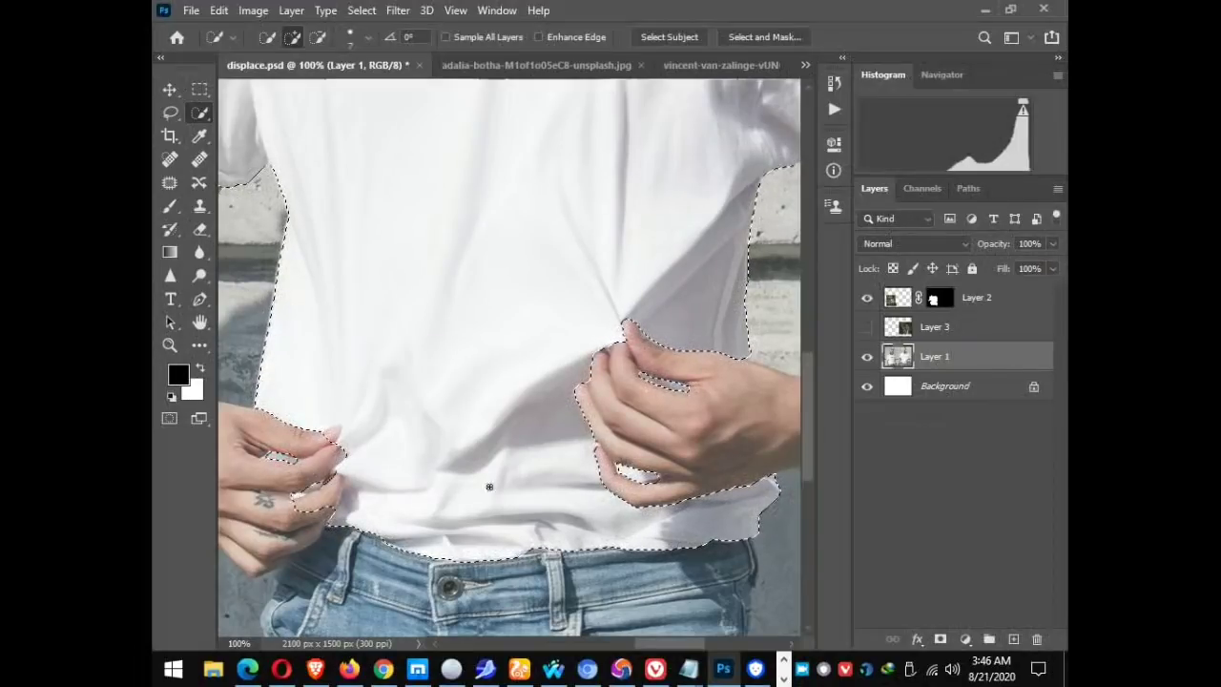
{"action": "key", "text": "alt"}
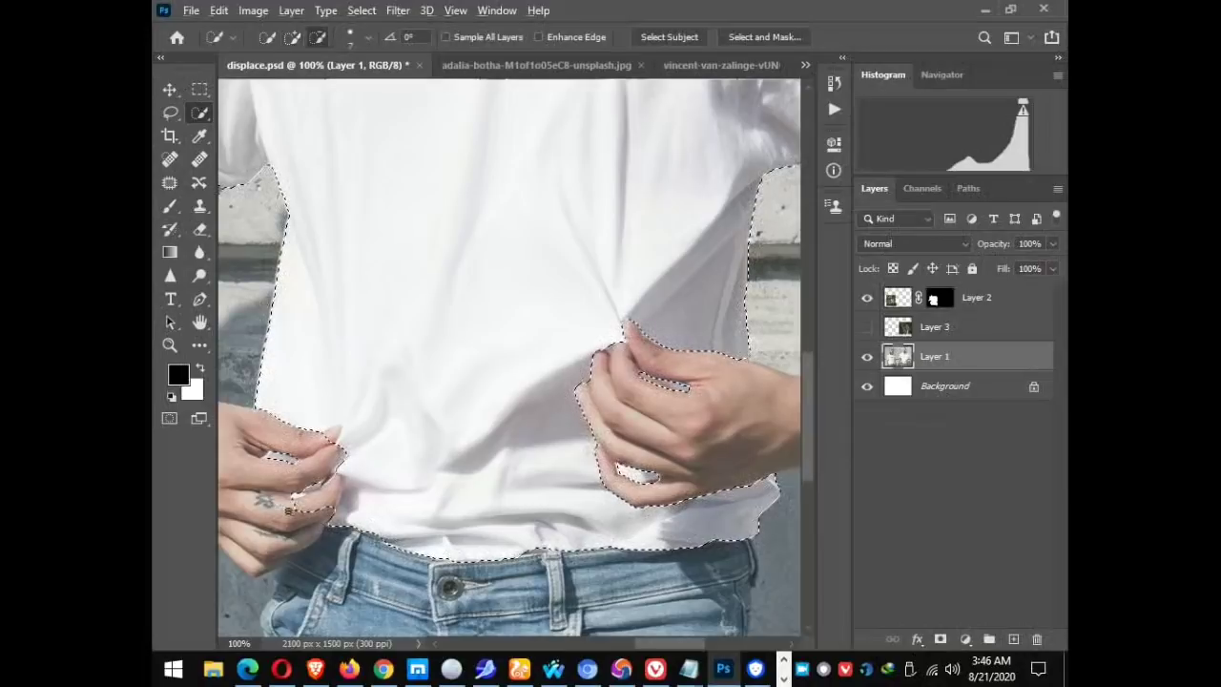
{"action": "left_click", "coordinate": [300, 513]}
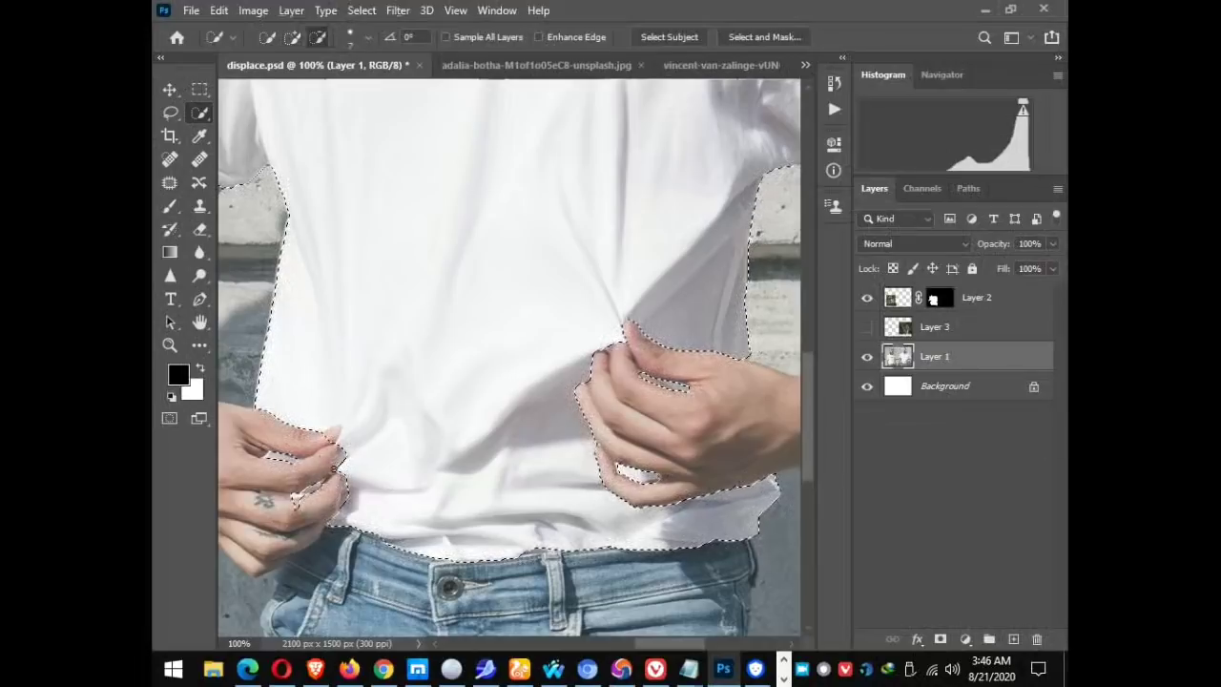
{"action": "left_click", "coordinate": [352, 483]}
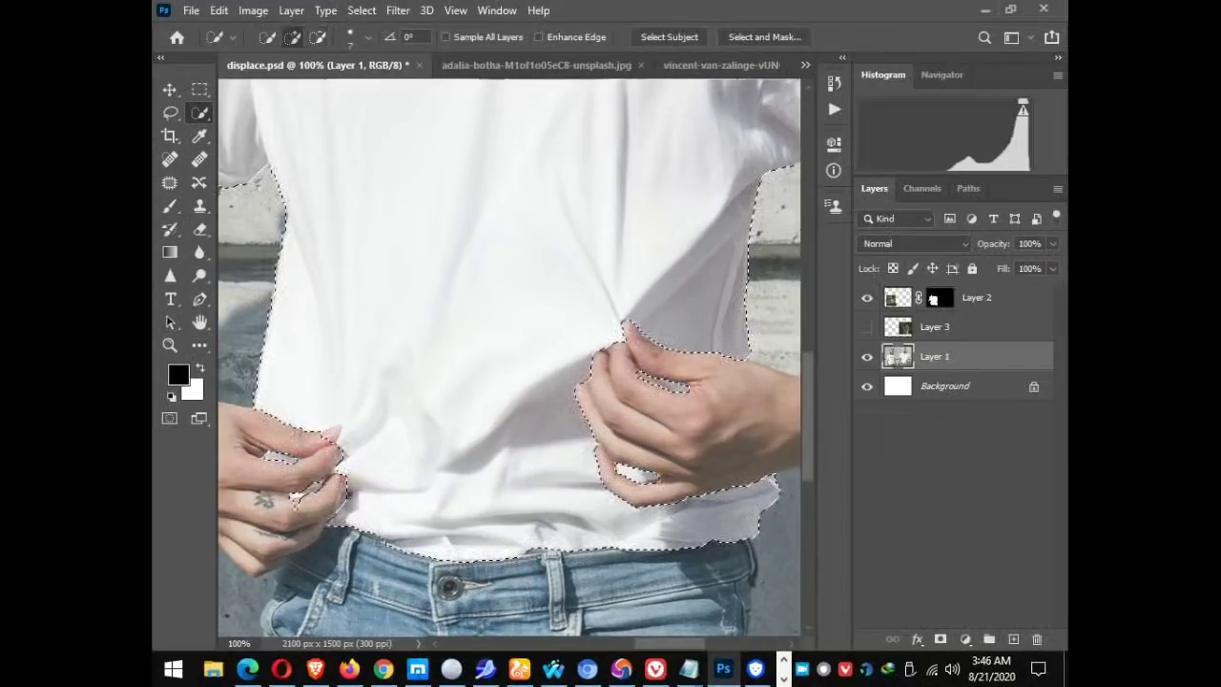
{"action": "left_click", "coordinate": [346, 501]}
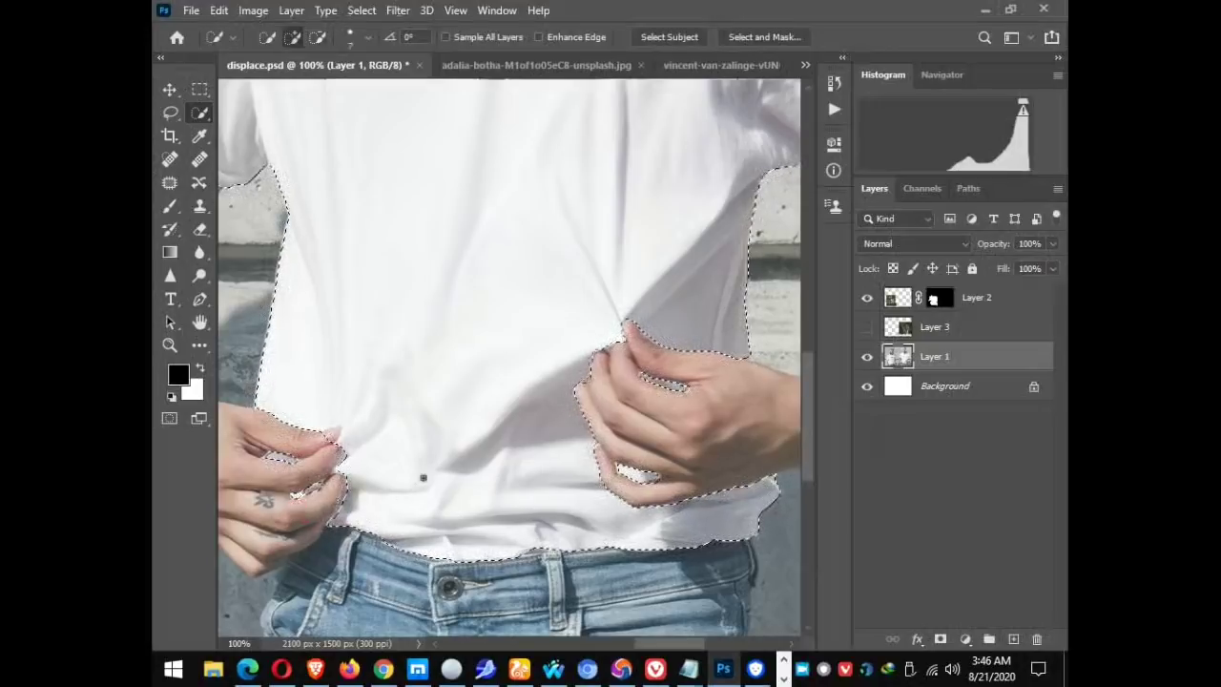
{"action": "key", "text": "z"}
{"action": "left_click", "coordinate": [489, 408], "text": "alt"}
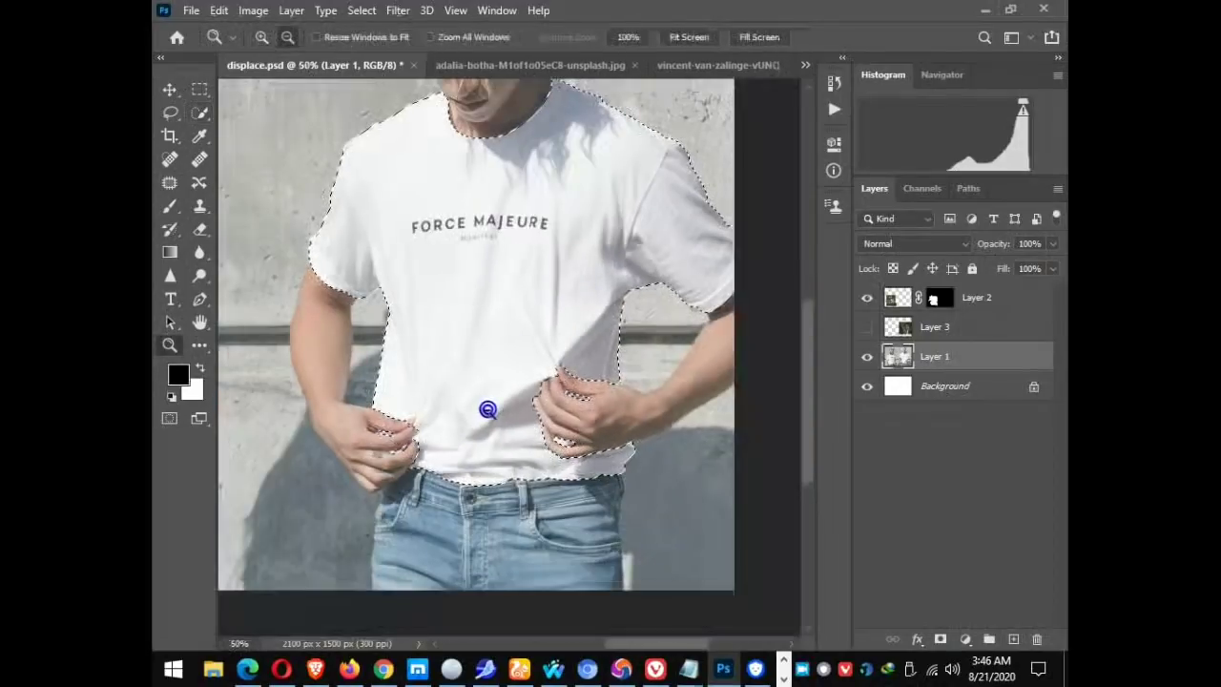
Show Layer 3's kingfisher texture and add a layer mask limiting it to the man's T-shirt.
{"action": "left_click", "coordinate": [489, 410], "text": "alt"}
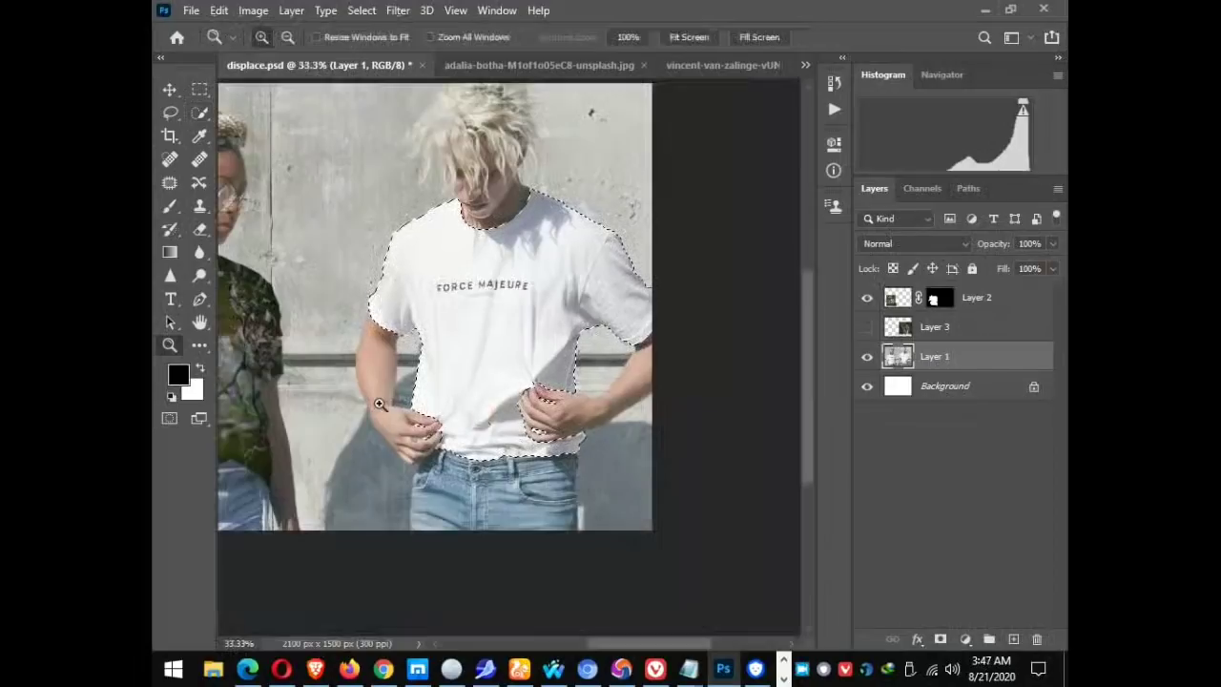
{"action": "left_click", "coordinate": [868, 327]}
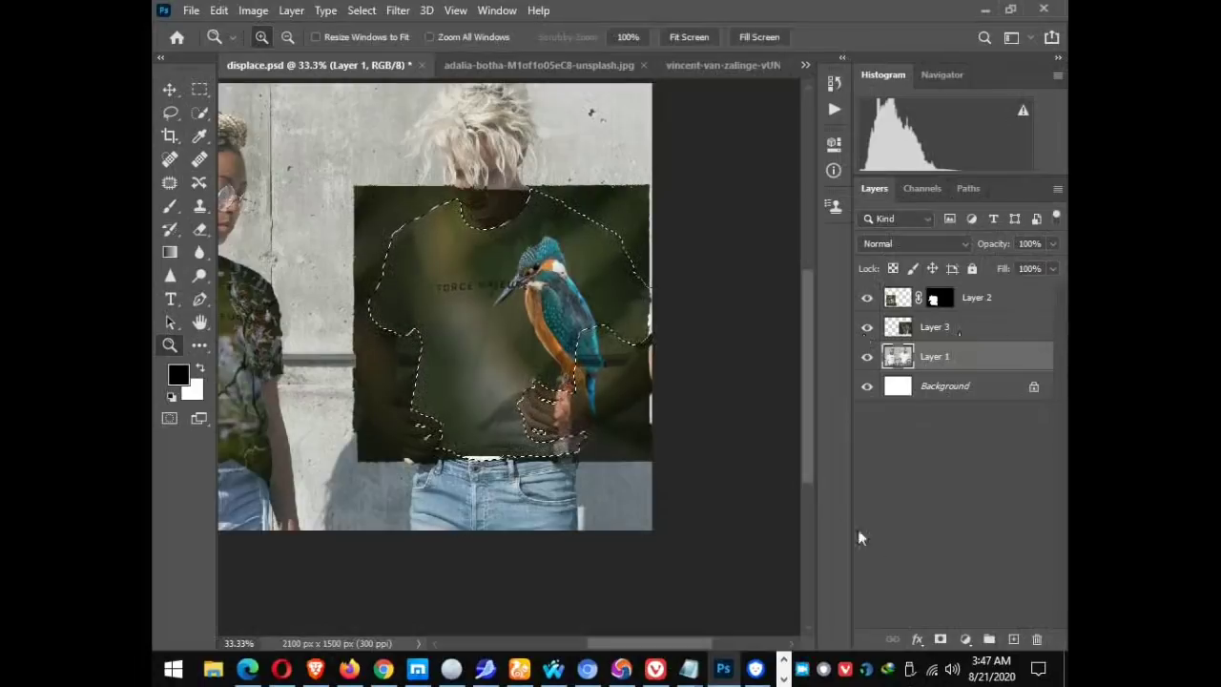
{"action": "left_click", "coordinate": [963, 328]}
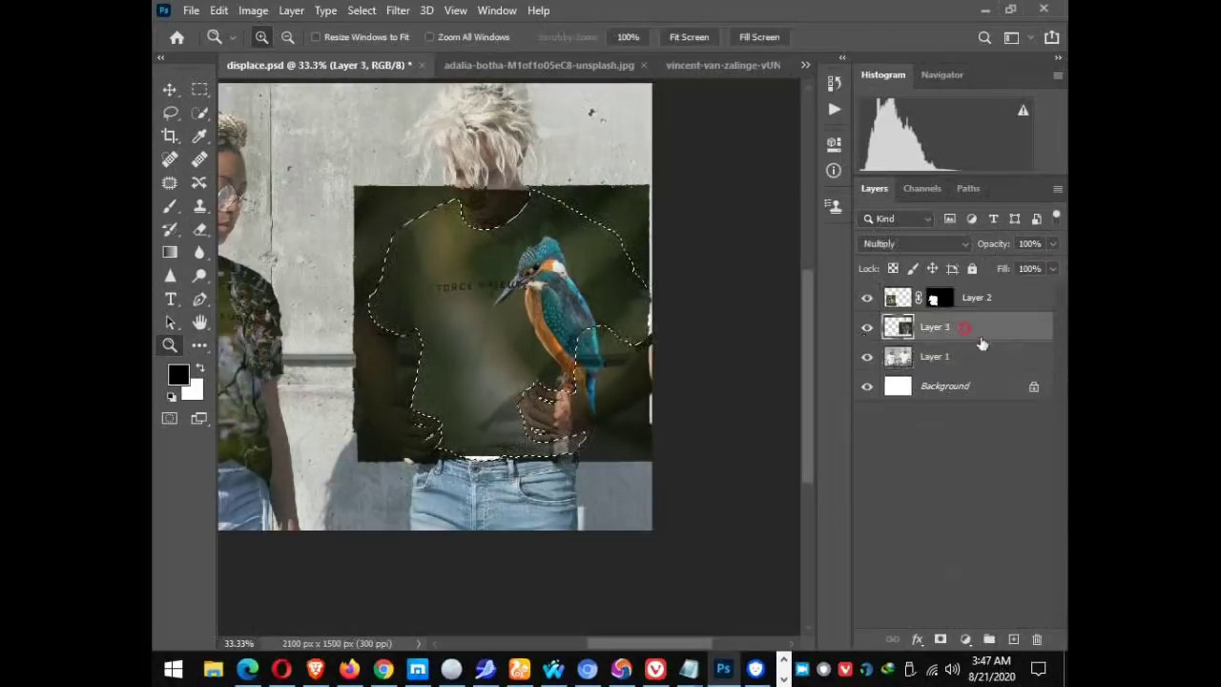
{"action": "left_click", "coordinate": [940, 639]}
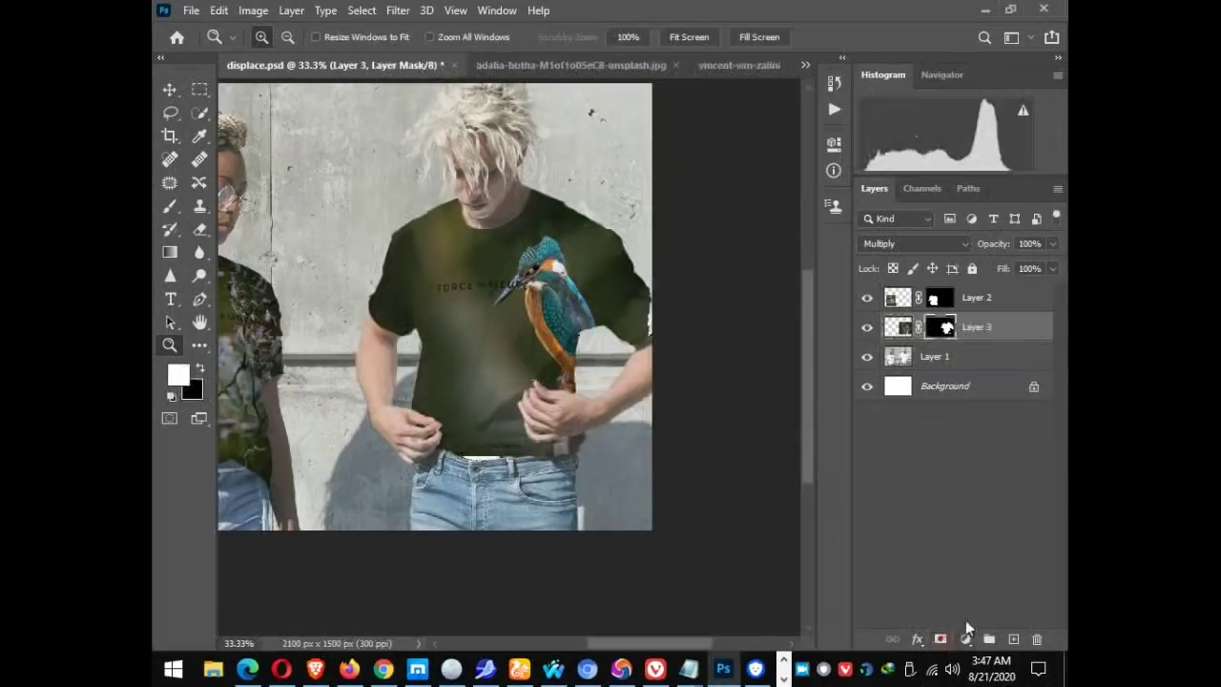
{"action": "left_click", "coordinate": [949, 521]}
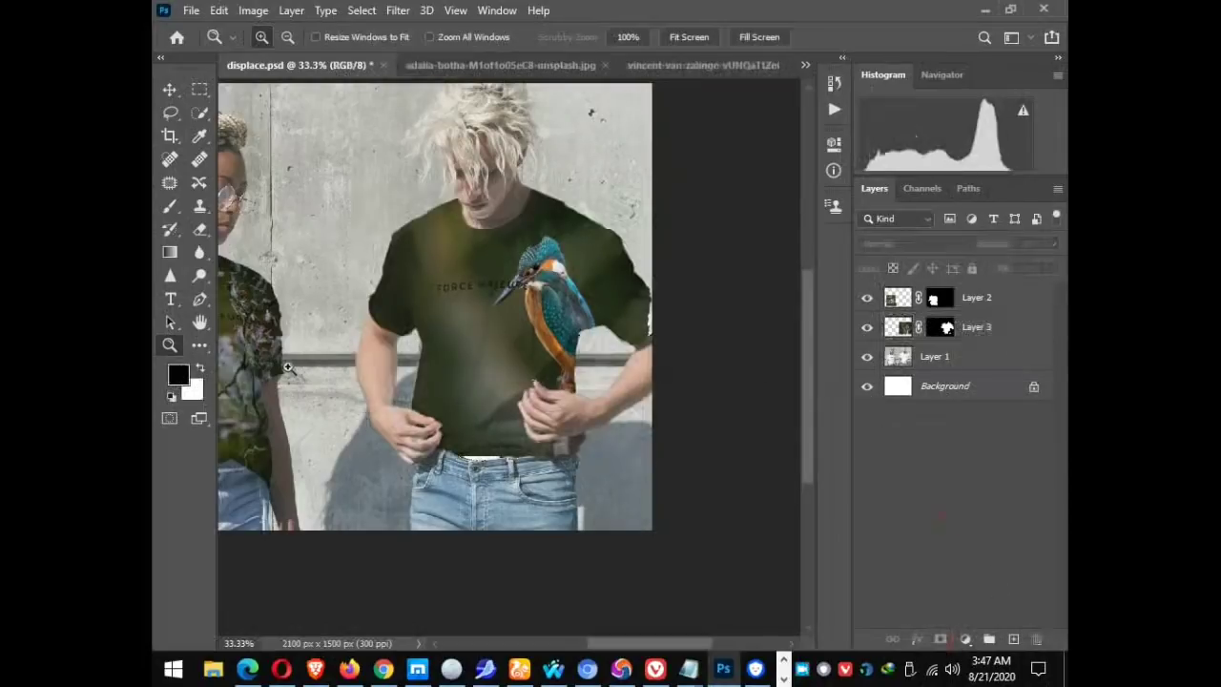
{"action": "left_click", "coordinate": [551, 415]}
{"action": "mouse_move", "coordinate": [607, 249]}
{"action": "left_mouse_down"}
{"action": "mouse_move", "coordinate": [627, 450]}
{"action": "mouse_move", "coordinate": [535, 523]}
{"action": "left_mouse_up"}
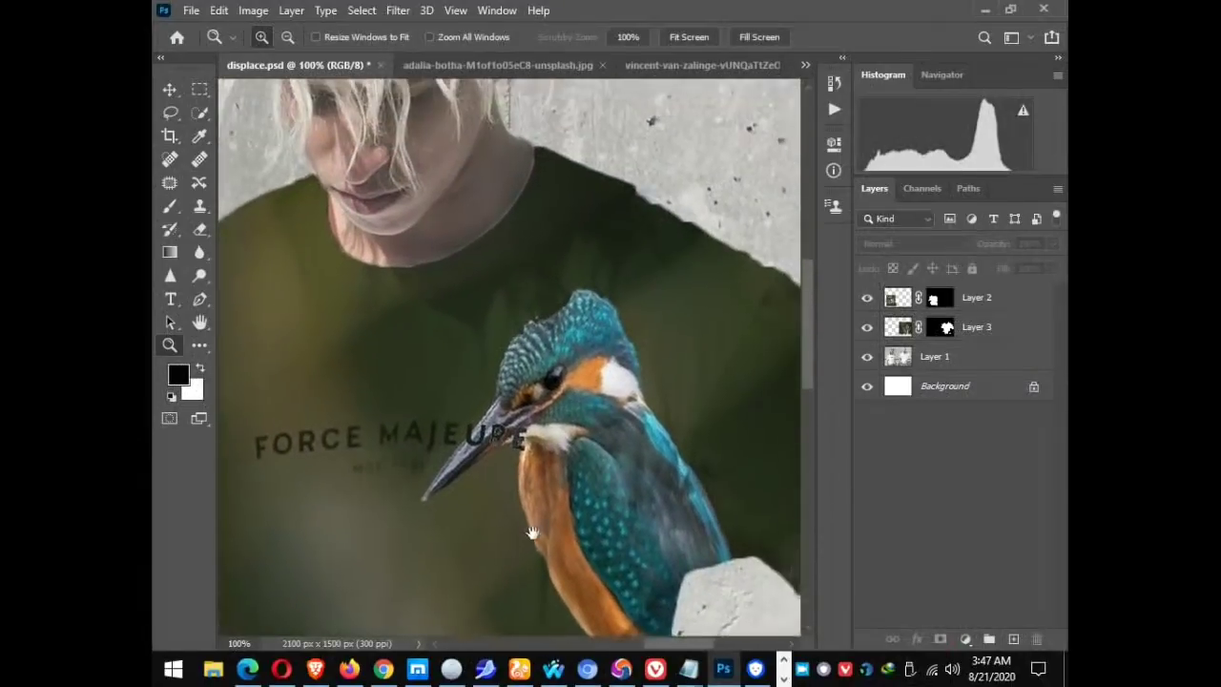
{"action": "mouse_move", "coordinate": [464, 468]}
{"action": "left_mouse_down"}
{"action": "mouse_move", "coordinate": [662, 401]}
{"action": "mouse_move", "coordinate": [675, 421]}
{"action": "mouse_move", "coordinate": [597, 381]}
{"action": "mouse_move", "coordinate": [534, 385]}
{"action": "left_mouse_up"}
{"action": "left_click_drag", "start_coordinate": [690, 441], "coordinate": [621, 417]}
{"action": "mouse_move", "coordinate": [781, 394]}
{"action": "left_mouse_down"}
{"action": "mouse_move", "coordinate": [666, 412]}
{"action": "mouse_move", "coordinate": [586, 468]}
{"action": "mouse_move", "coordinate": [582, 333]}
{"action": "mouse_move", "coordinate": [604, 393]}
{"action": "mouse_move", "coordinate": [655, 390]}
{"action": "mouse_move", "coordinate": [678, 349]}
{"action": "mouse_move", "coordinate": [649, 301]}
{"action": "mouse_move", "coordinate": [634, 333]}
{"action": "left_mouse_up"}
{"action": "mouse_move", "coordinate": [506, 281]}
{"action": "left_mouse_down"}
{"action": "mouse_move", "coordinate": [568, 334]}
{"action": "mouse_move", "coordinate": [604, 462]}
{"action": "left_mouse_up"}
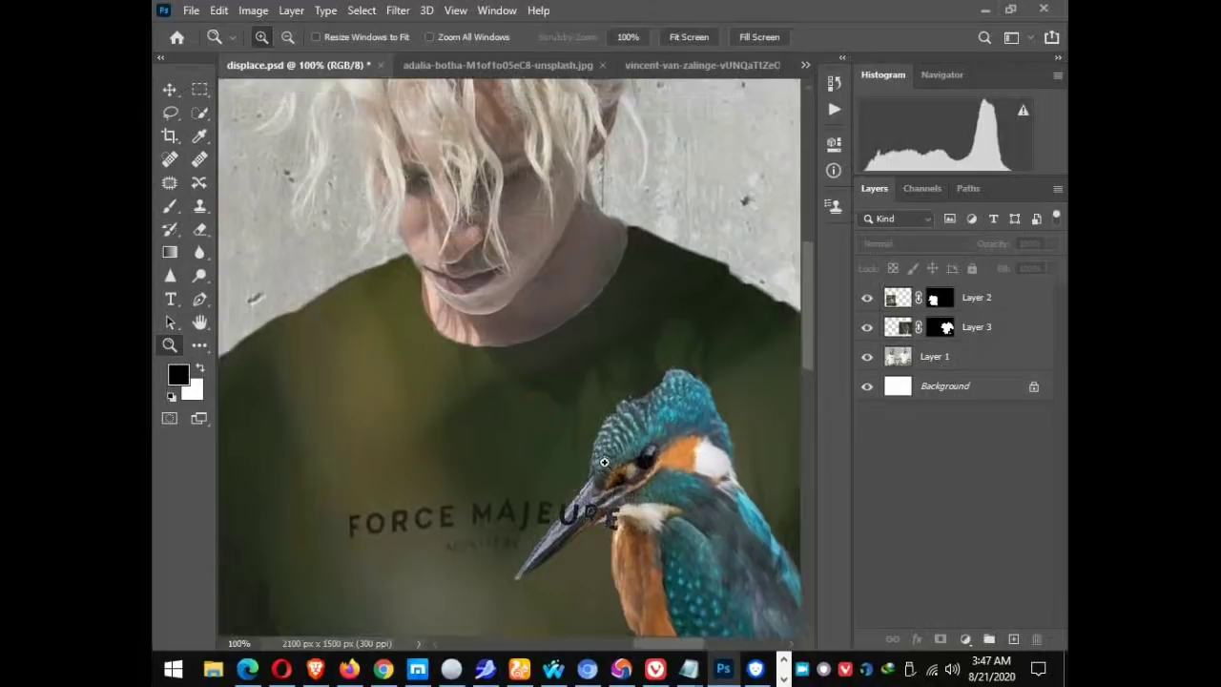
{"action": "left_click", "coordinate": [604, 463], "text": "alt"}
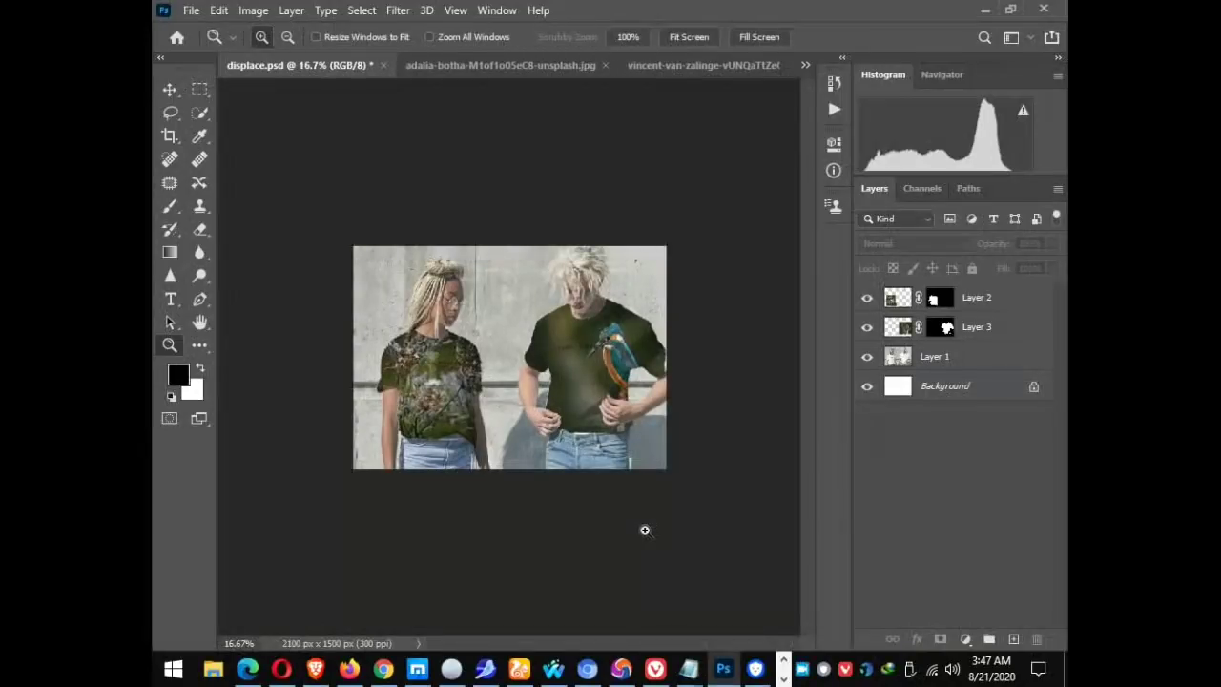
{"action": "left_click", "coordinate": [645, 529]}
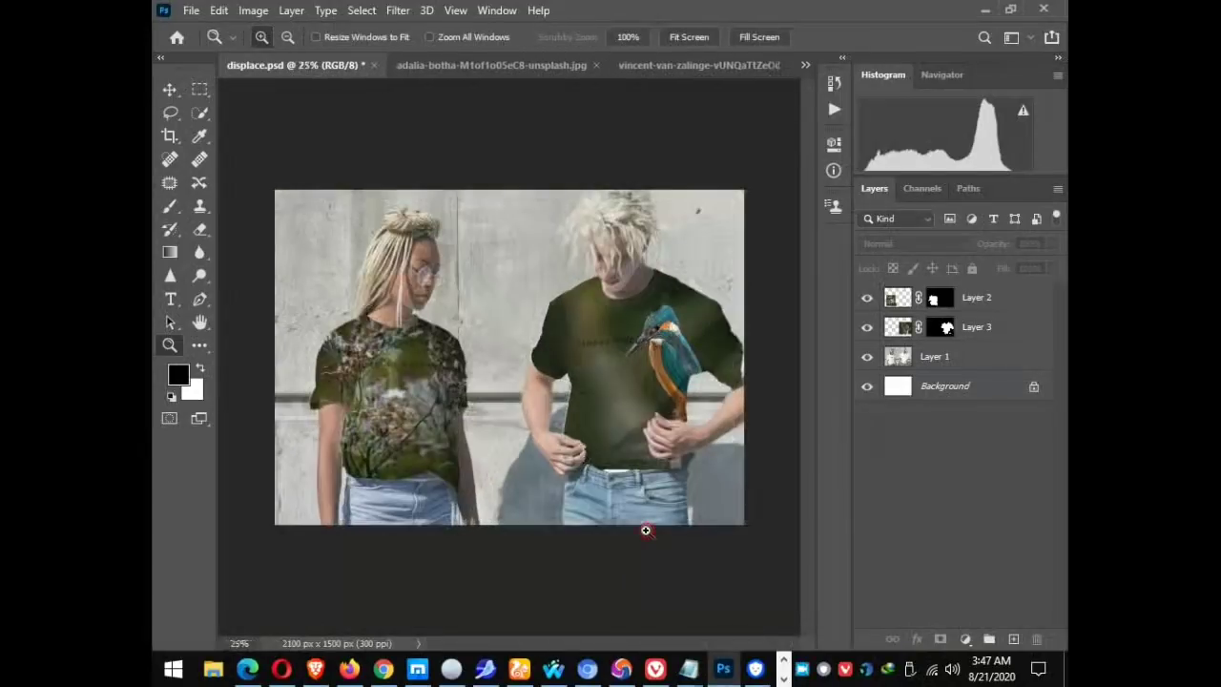
{"action": "left_click", "coordinate": [645, 529]}
{"action": "mouse_move", "coordinate": [639, 346]}
{"action": "left_mouse_down"}
{"action": "mouse_move", "coordinate": [627, 490]}
{"action": "mouse_move", "coordinate": [632, 368]}
{"action": "mouse_move", "coordinate": [646, 346]}
{"action": "left_mouse_up"}
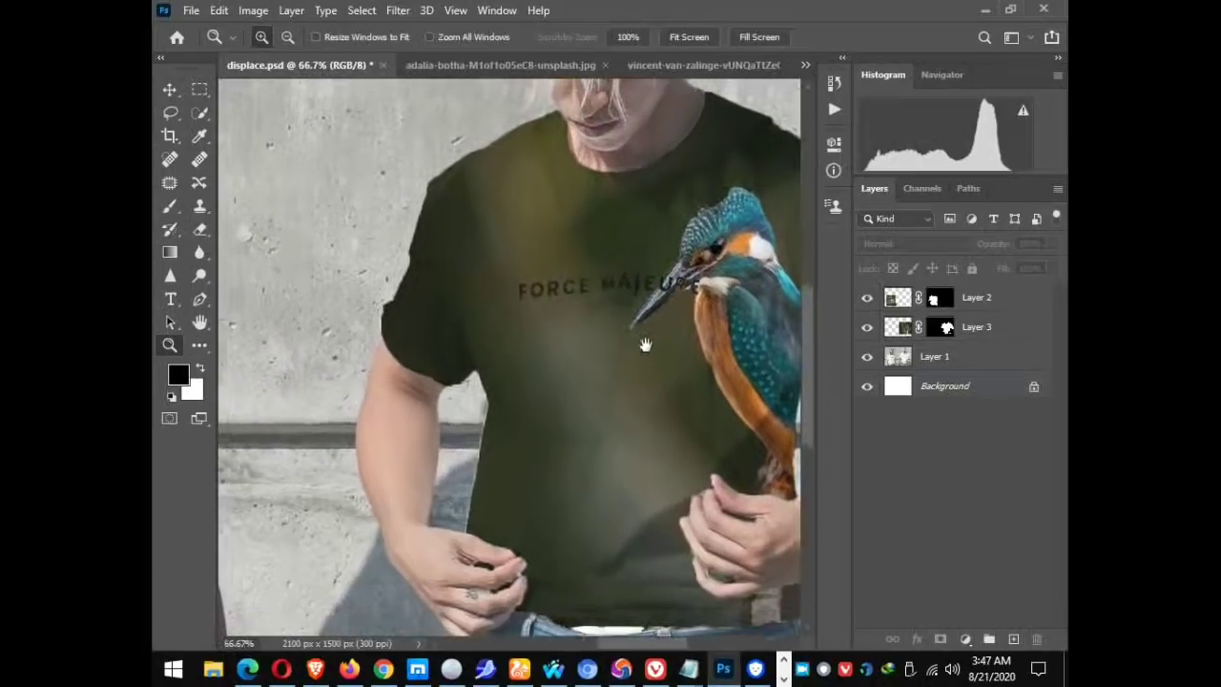
{"action": "left_click", "coordinate": [898, 329]}
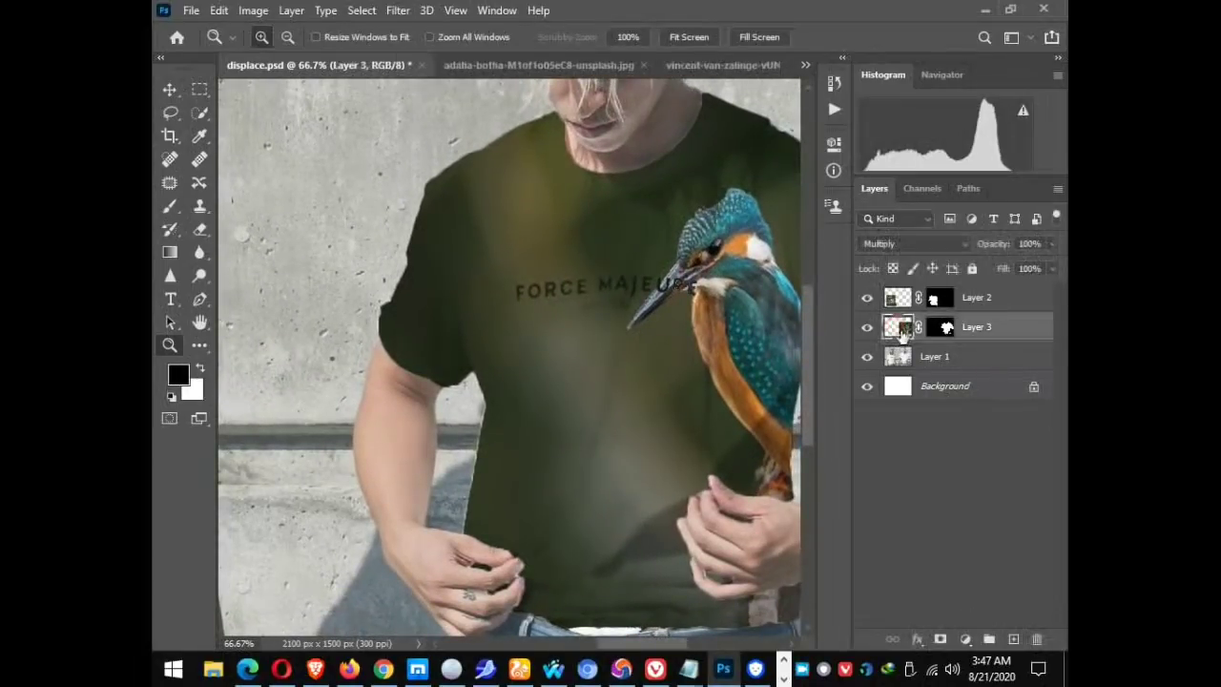
Open Layer 3's mask in the Select and Mask workspace for edge refinement.
{"action": "left_click", "coordinate": [943, 334]}
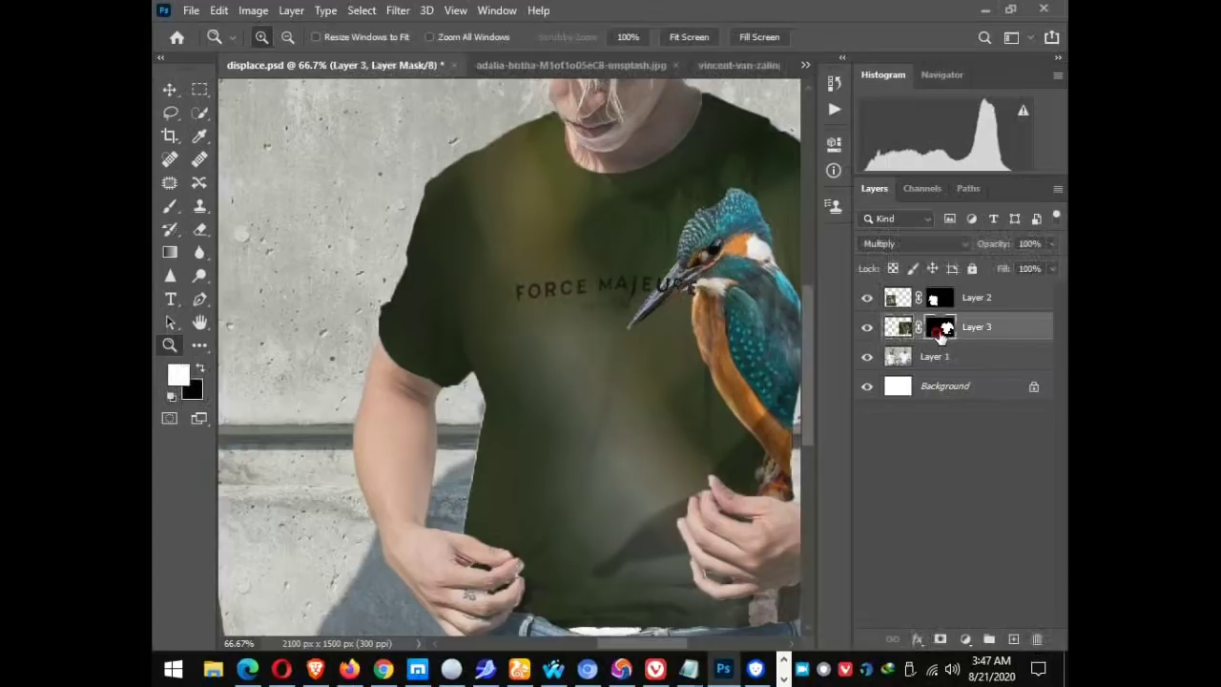
{"action": "double_click", "coordinate": [943, 332]}
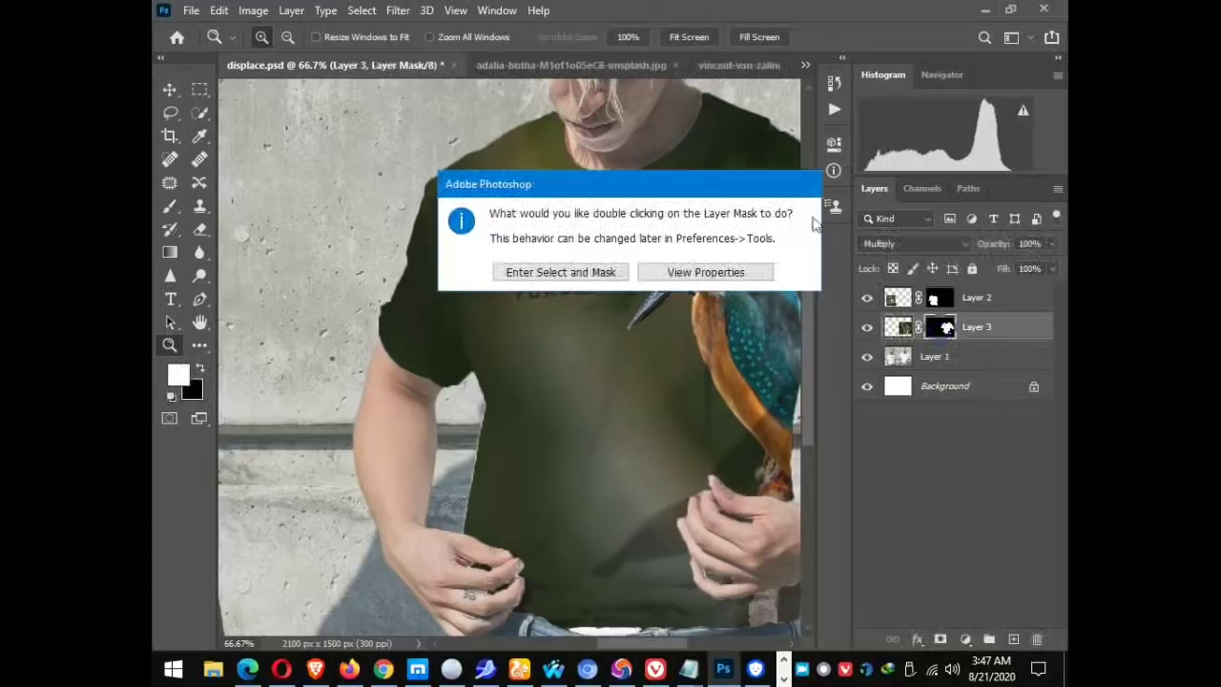
{"action": "left_click", "coordinate": [569, 273]}
{"action": "double_click", "coordinate": [948, 334]}
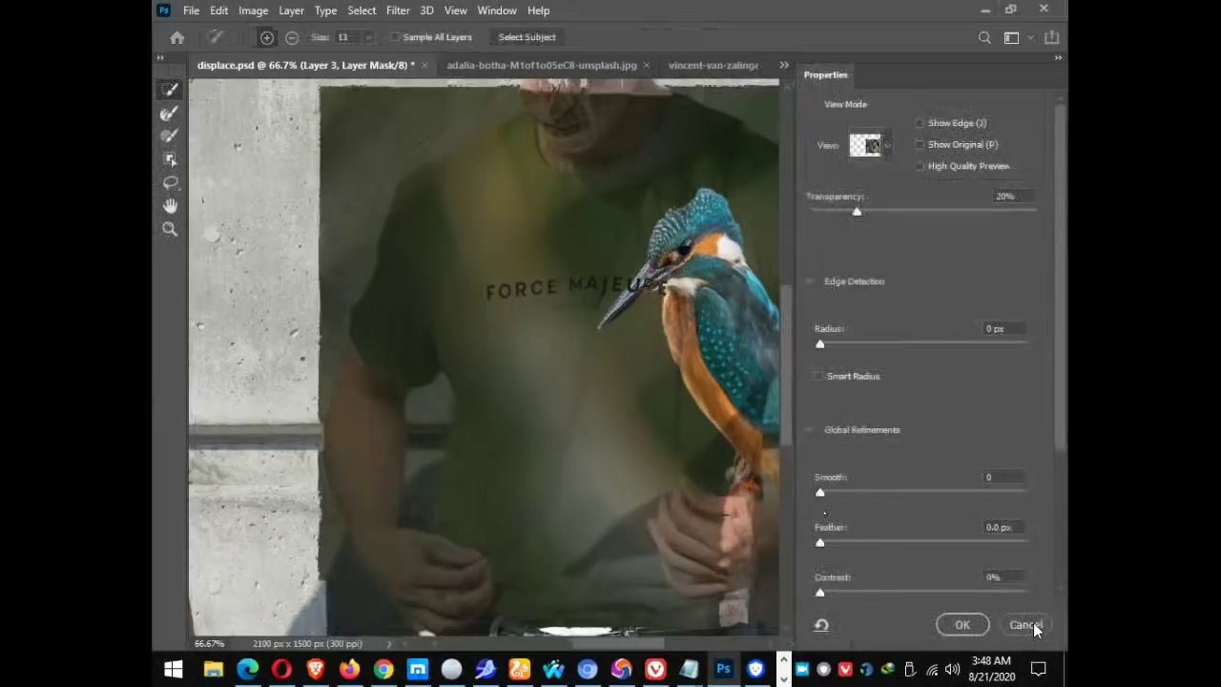
Set the Select and Mask View Mode to Overlay and centre the shirt on the canvas.
{"action": "left_click", "coordinate": [887, 145]}
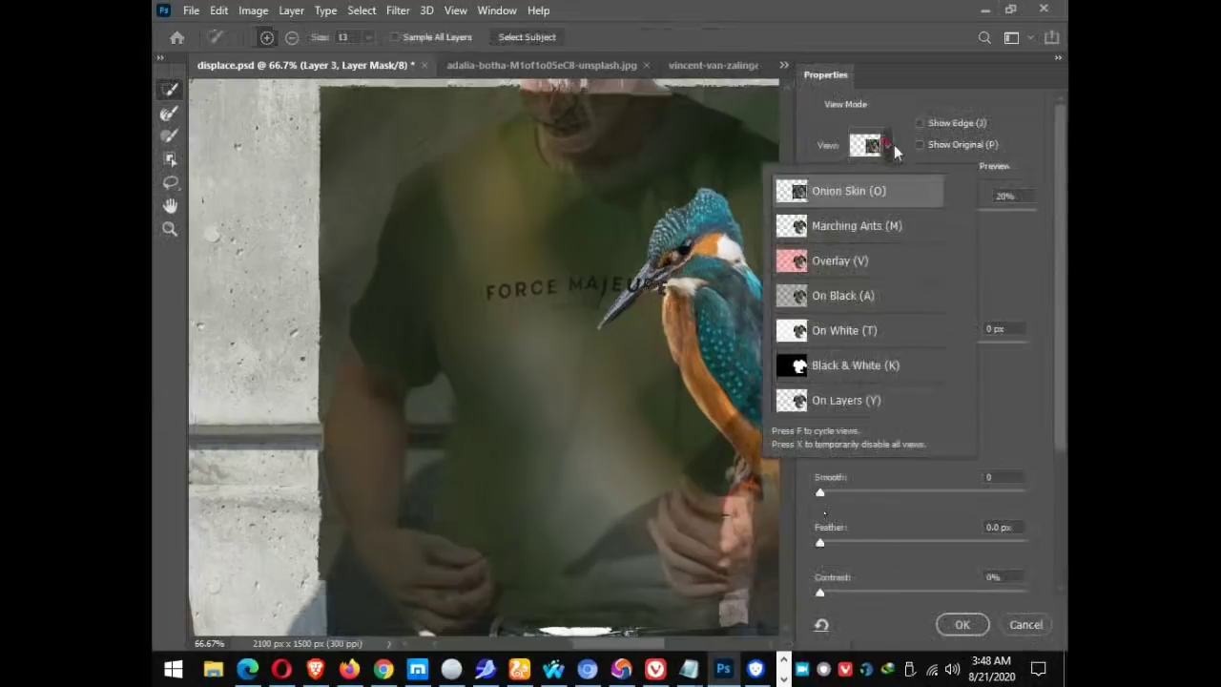
{"action": "left_click", "coordinate": [837, 257]}
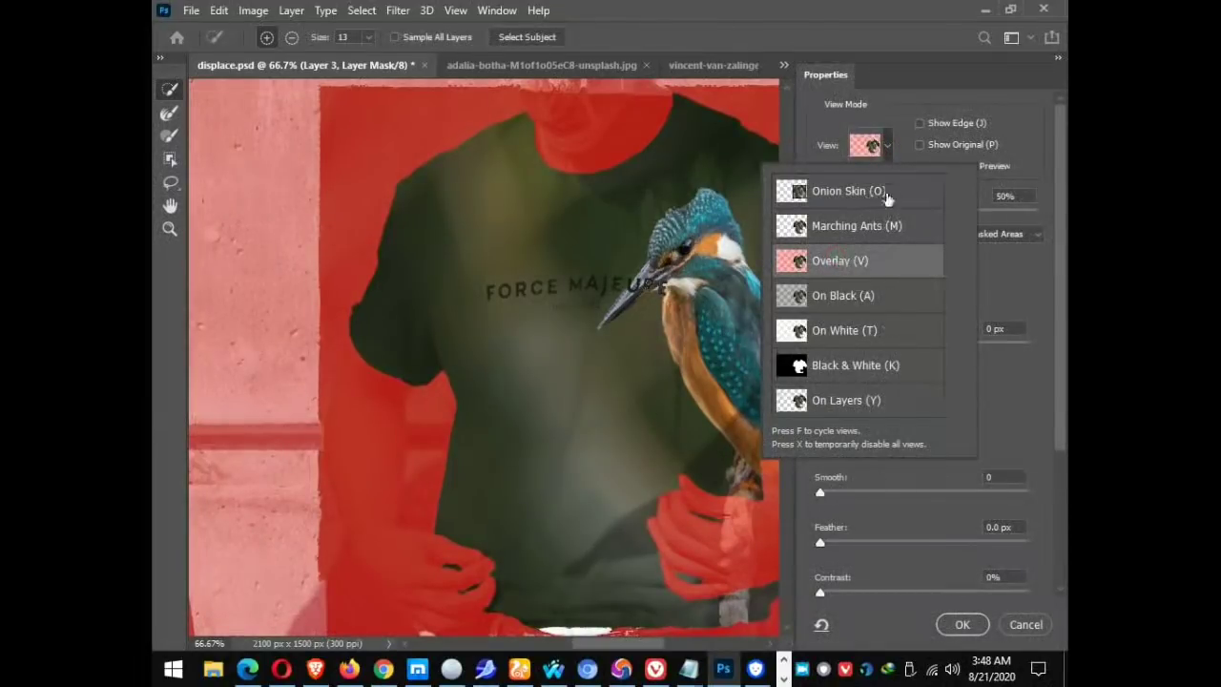
{"action": "left_click", "coordinate": [901, 100]}
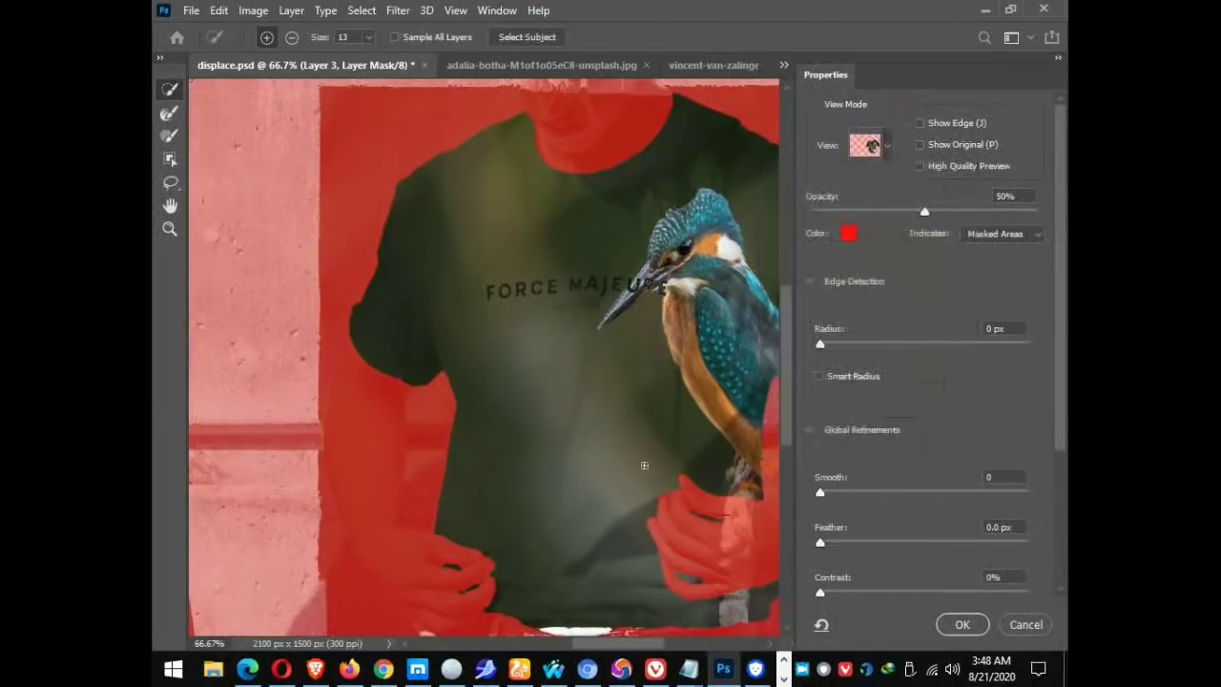
{"action": "left_click_drag", "start_coordinate": [658, 432], "coordinate": [486, 405]}
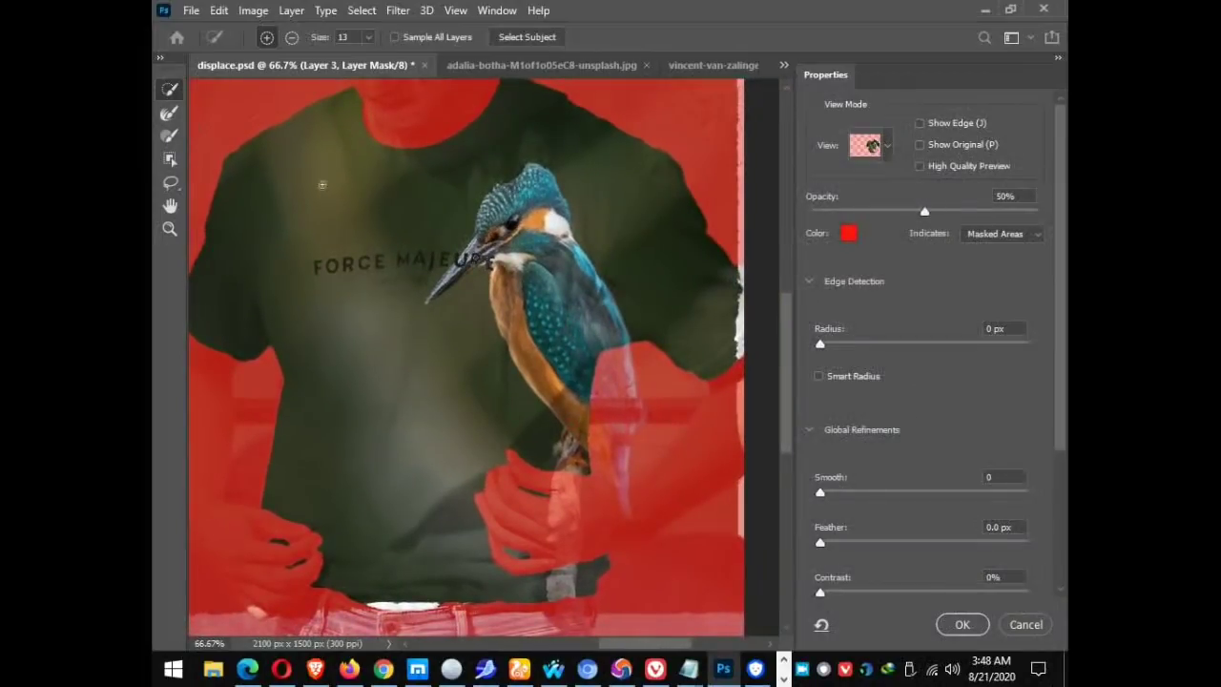
{"action": "left_click", "coordinate": [170, 112]}
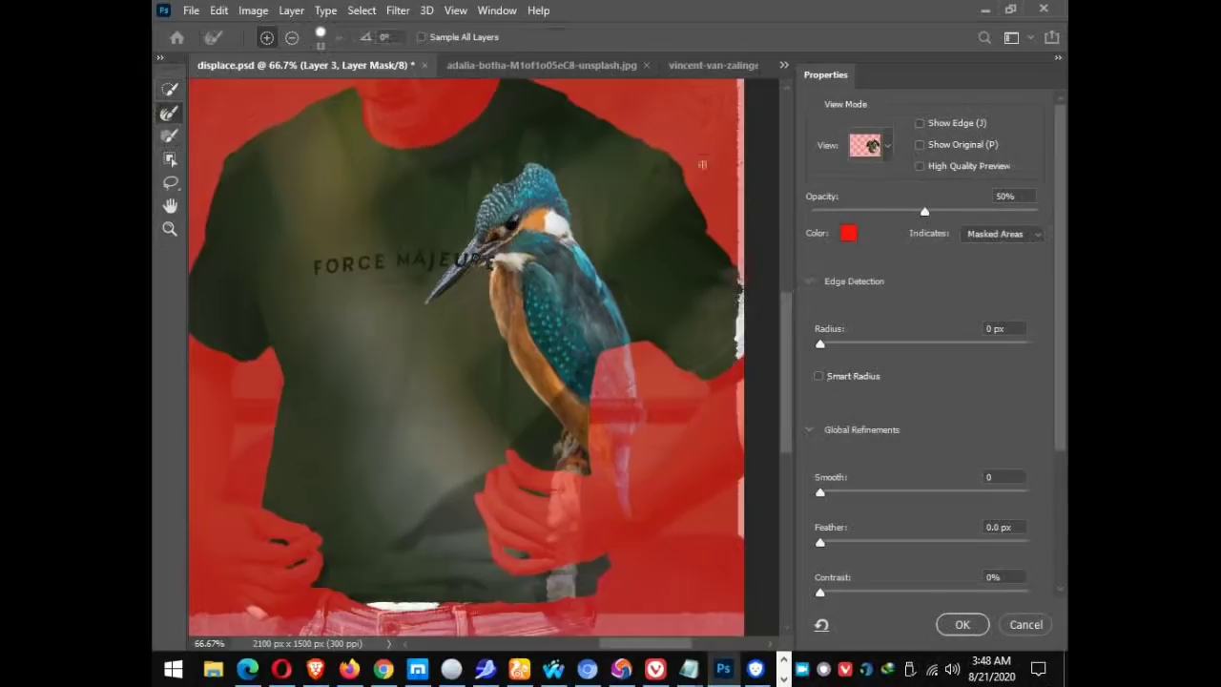
Brush out a spot at the shirt's right edge and clean up the white strip along the bottom.
{"action": "left_click", "coordinate": [170, 111]}
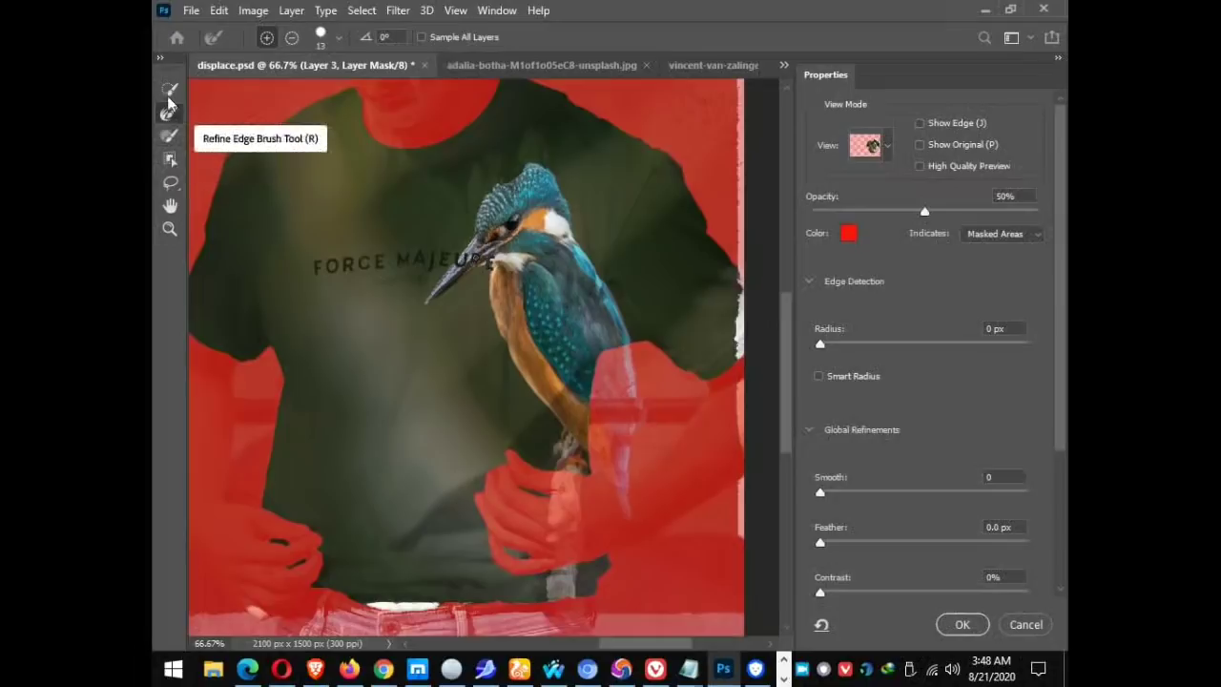
{"action": "left_click", "coordinate": [170, 135]}
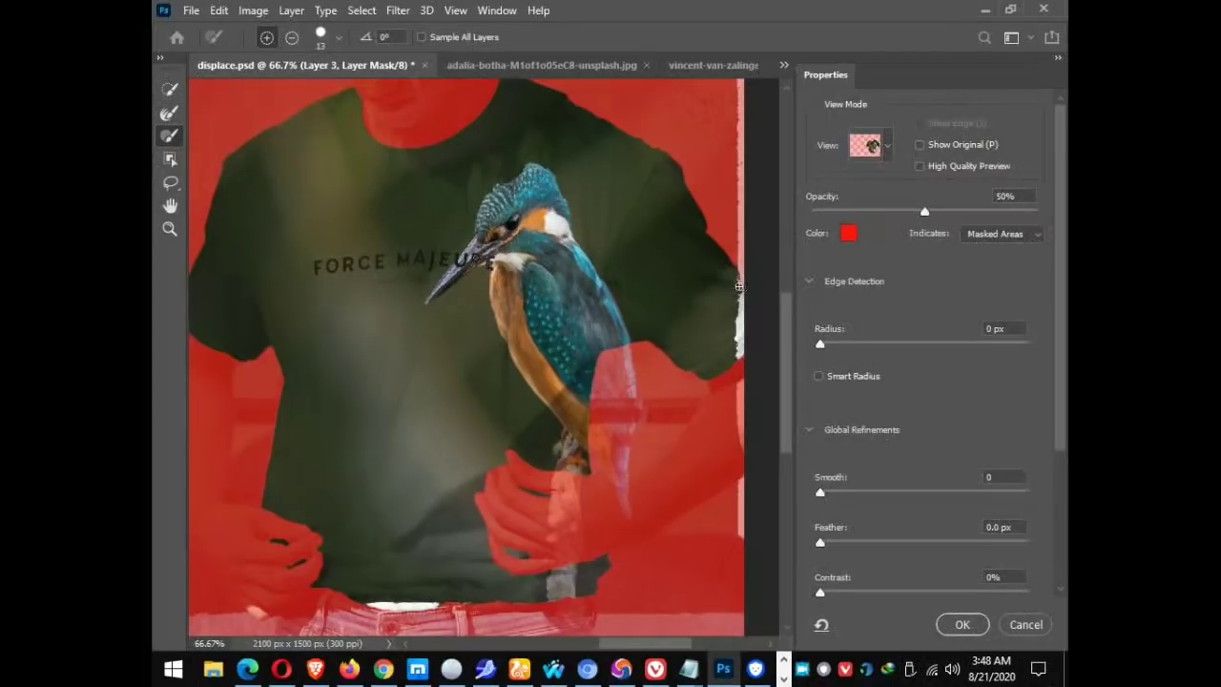
{"action": "key", "text": "alt"}
{"action": "left_click_drag", "start_coordinate": [739, 286], "coordinate": [740, 294]}
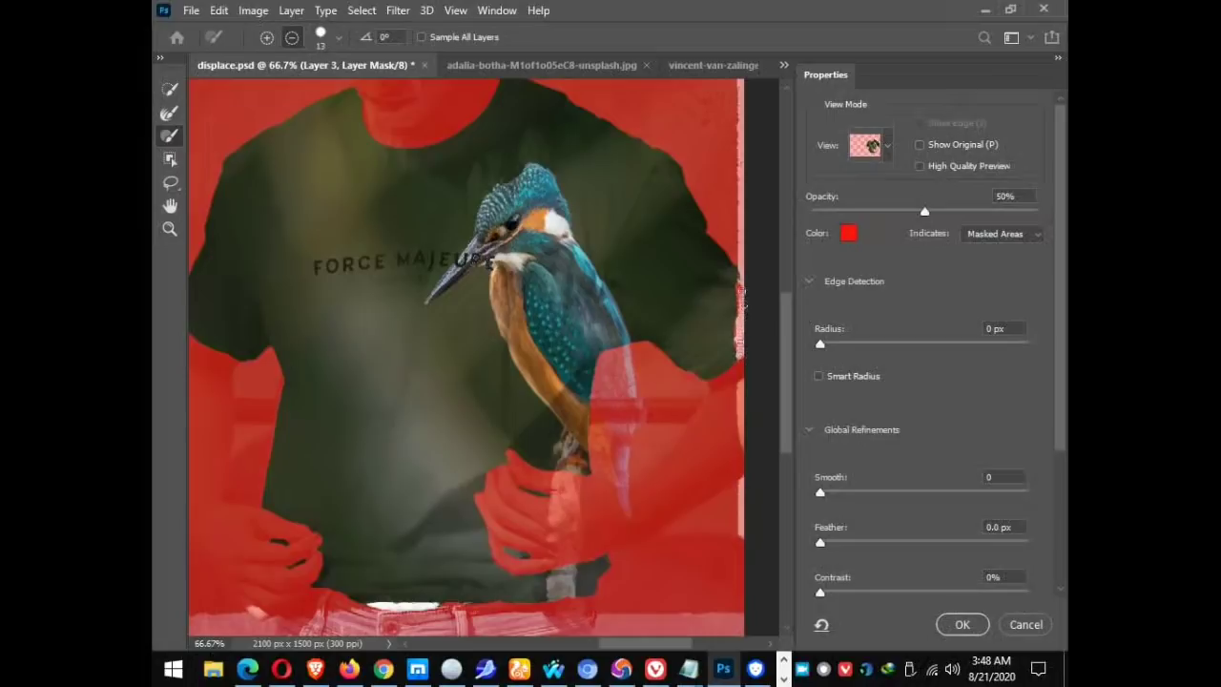
{"action": "key", "text": "space"}
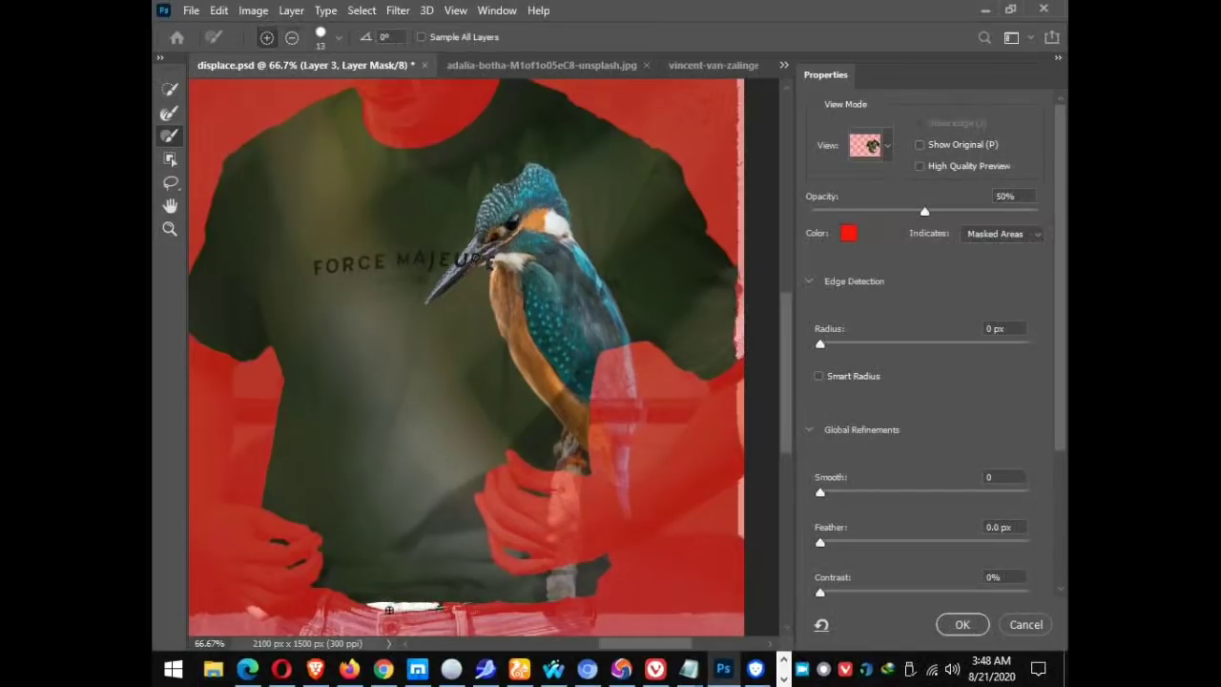
{"action": "key", "text": "alt"}
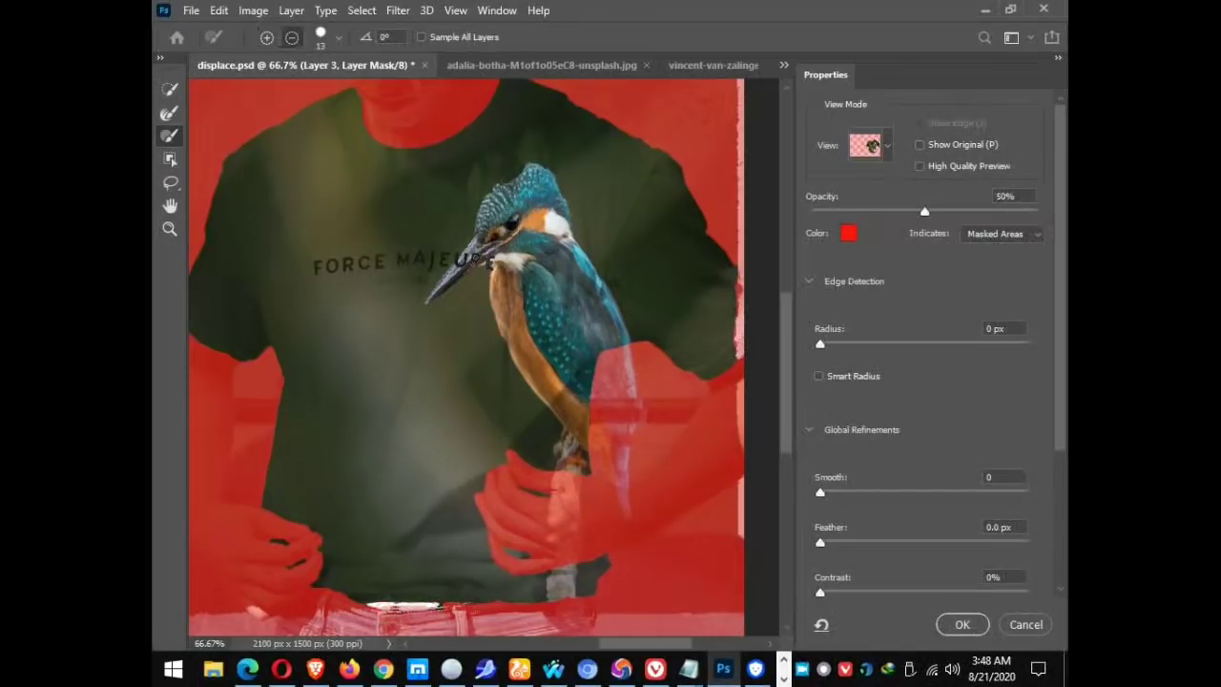
{"action": "left_click_drag", "start_coordinate": [386, 607], "coordinate": [426, 606]}
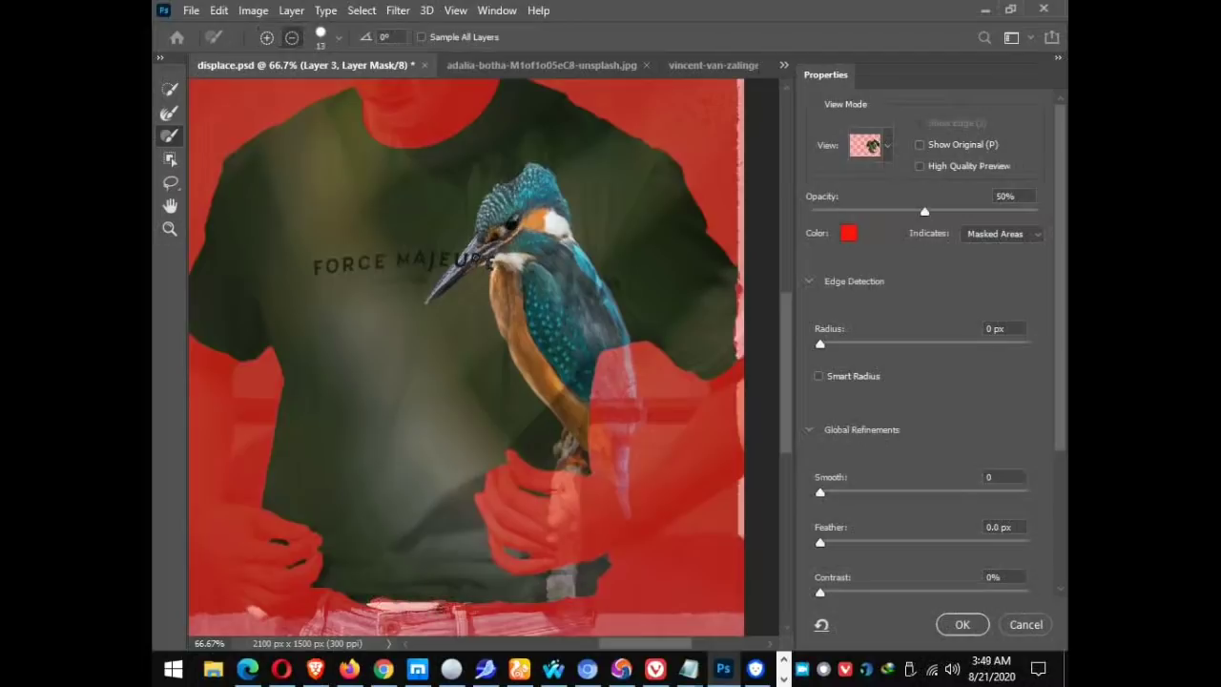
{"action": "left_click_drag", "start_coordinate": [438, 608], "coordinate": [362, 607]}
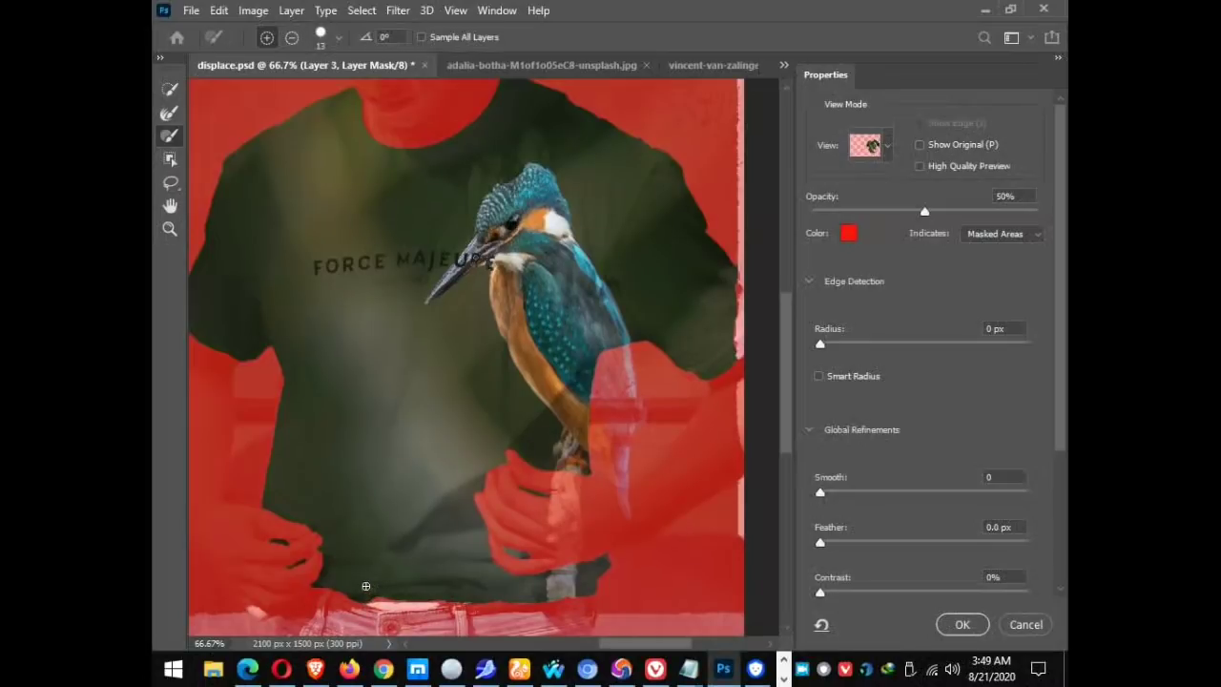
{"action": "left_click_drag", "start_coordinate": [369, 596], "coordinate": [381, 598]}
Raise the overlay opacity to about 100% and zoom to view the whole shirt.
{"action": "left_click_drag", "start_coordinate": [926, 216], "coordinate": [1056, 221]}
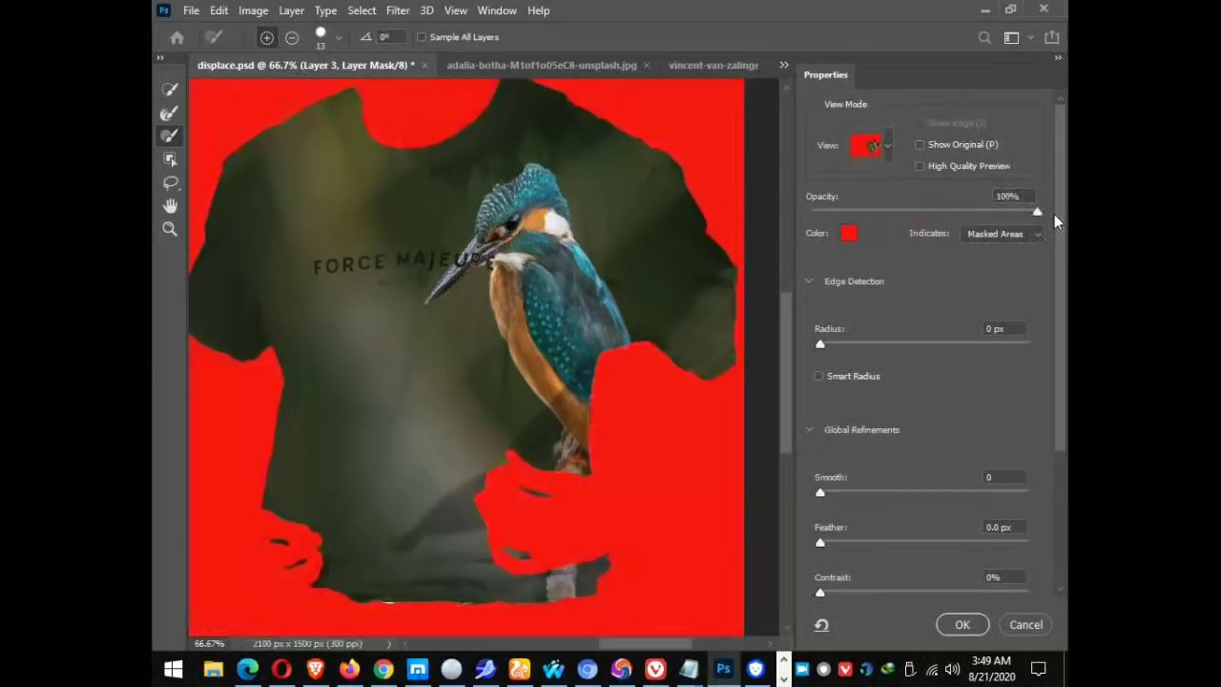
{"action": "mouse_move", "coordinate": [1056, 222]}
{"action": "left_mouse_down"}
{"action": "mouse_move", "coordinate": [1014, 225]}
{"action": "mouse_move", "coordinate": [1049, 232]}
{"action": "left_mouse_up"}
{"action": "left_click", "coordinate": [169, 237]}
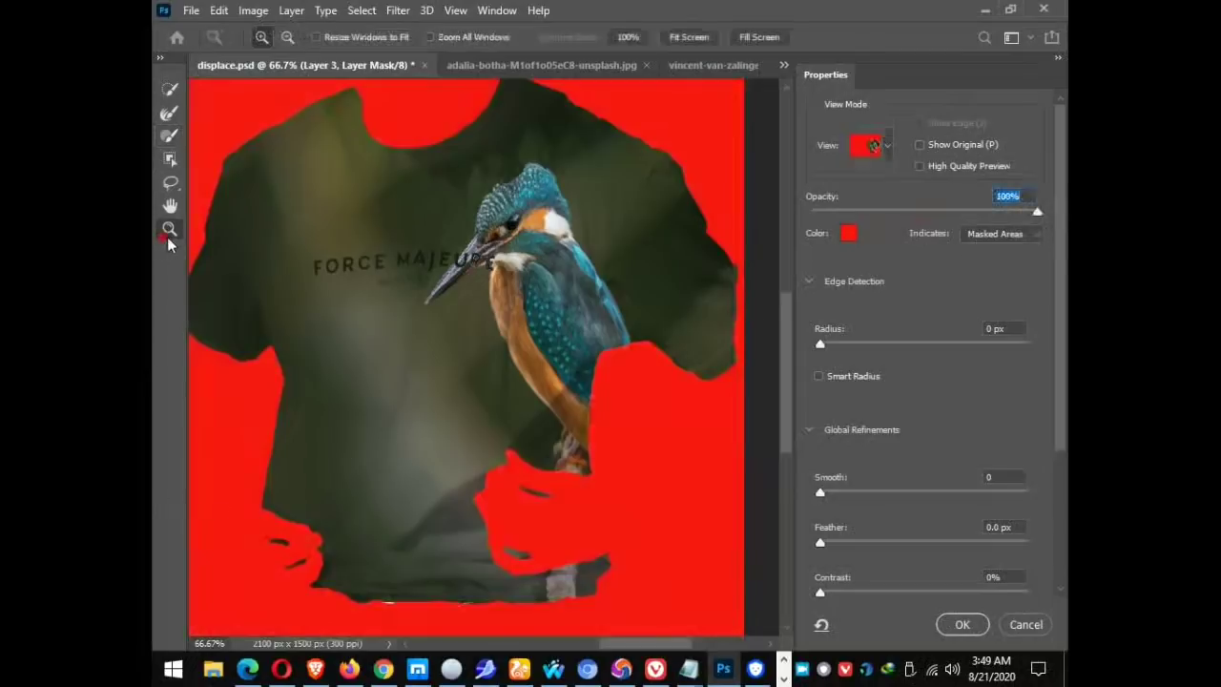
{"action": "double_click", "coordinate": [340, 426]}
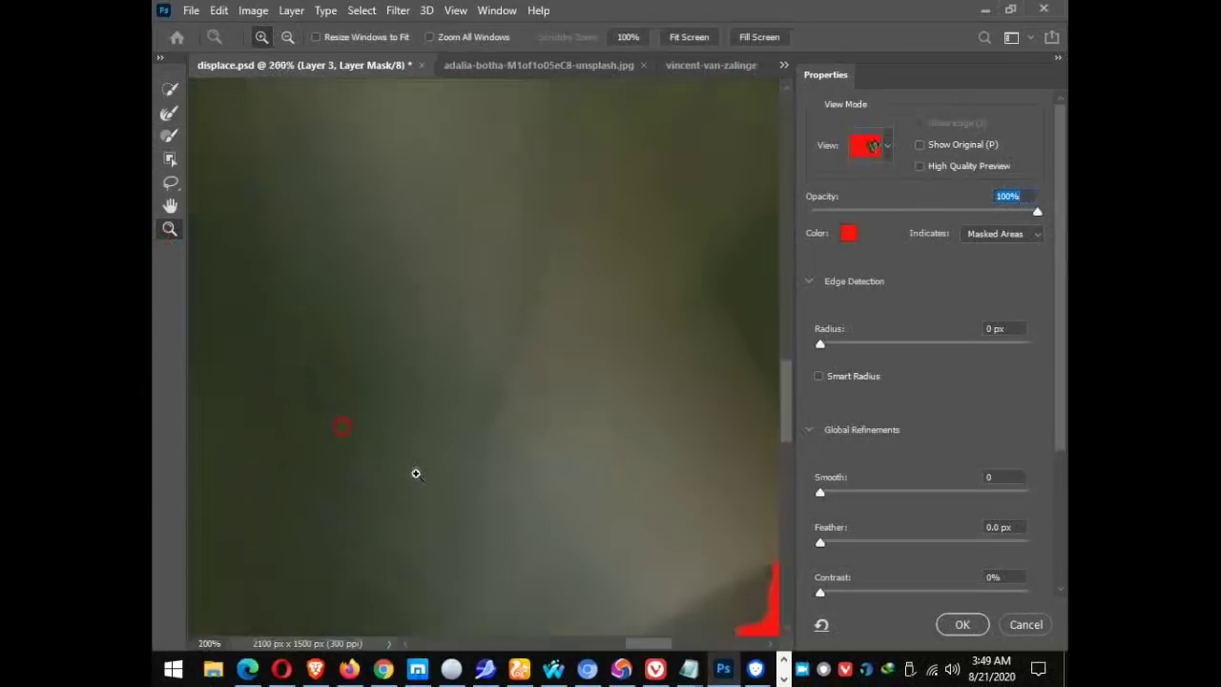
{"action": "left_click", "coordinate": [438, 480], "text": "alt"}
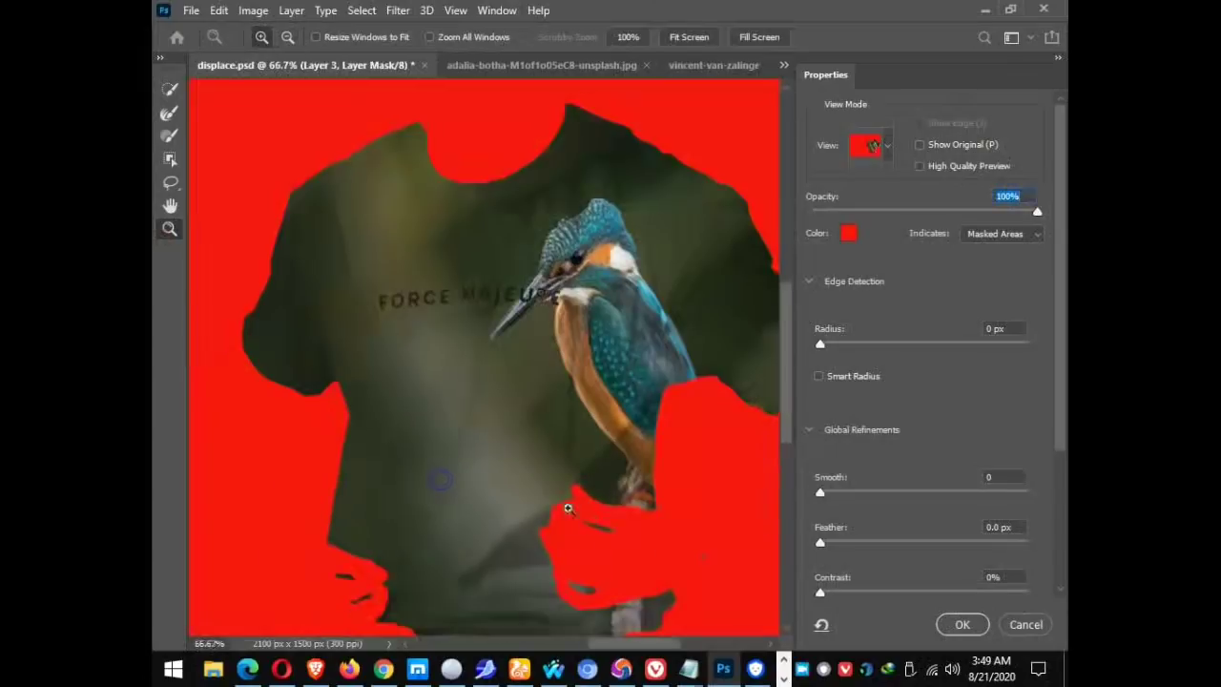
{"action": "left_click_drag", "start_coordinate": [786, 430], "coordinate": [789, 529]}
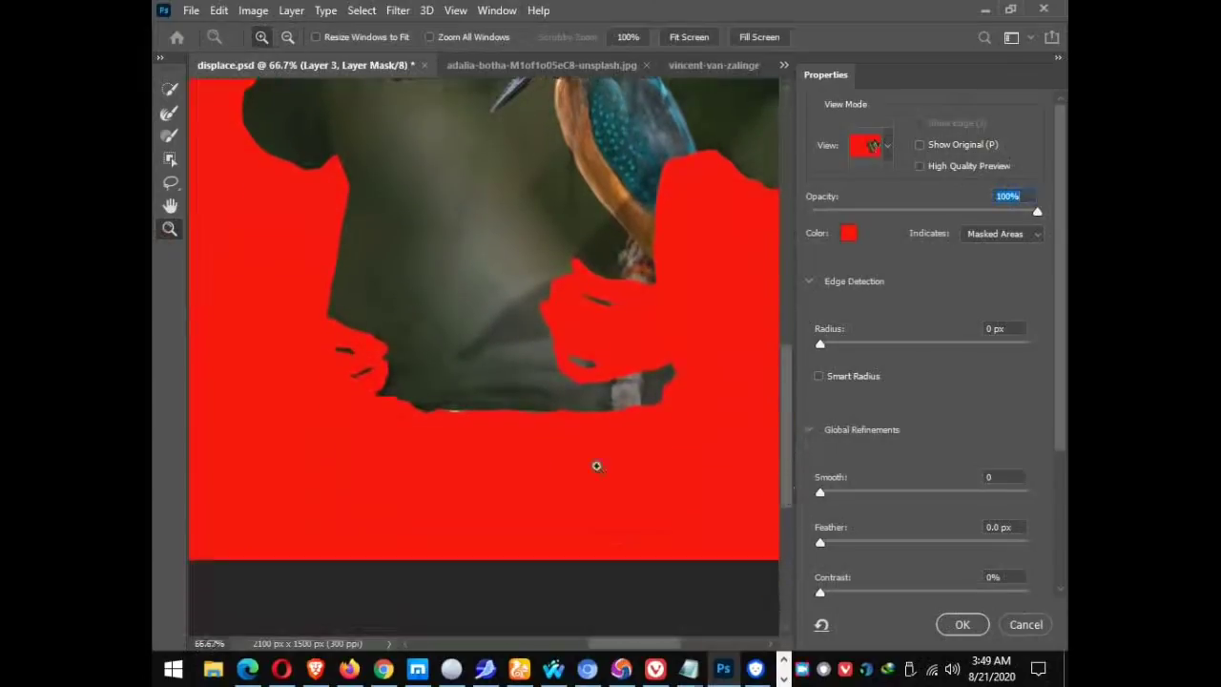
Remove white specks along the shirt's right edge beside the kingfisher.
{"action": "left_click", "coordinate": [167, 141]}
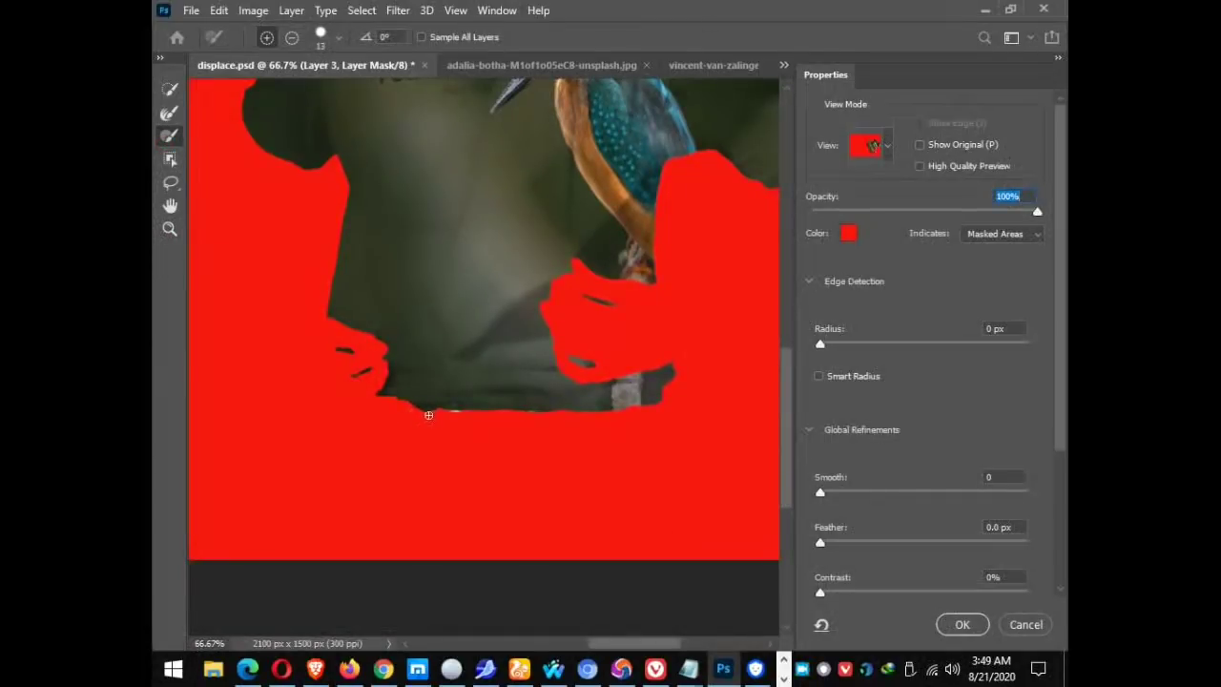
{"action": "key", "text": "alt"}
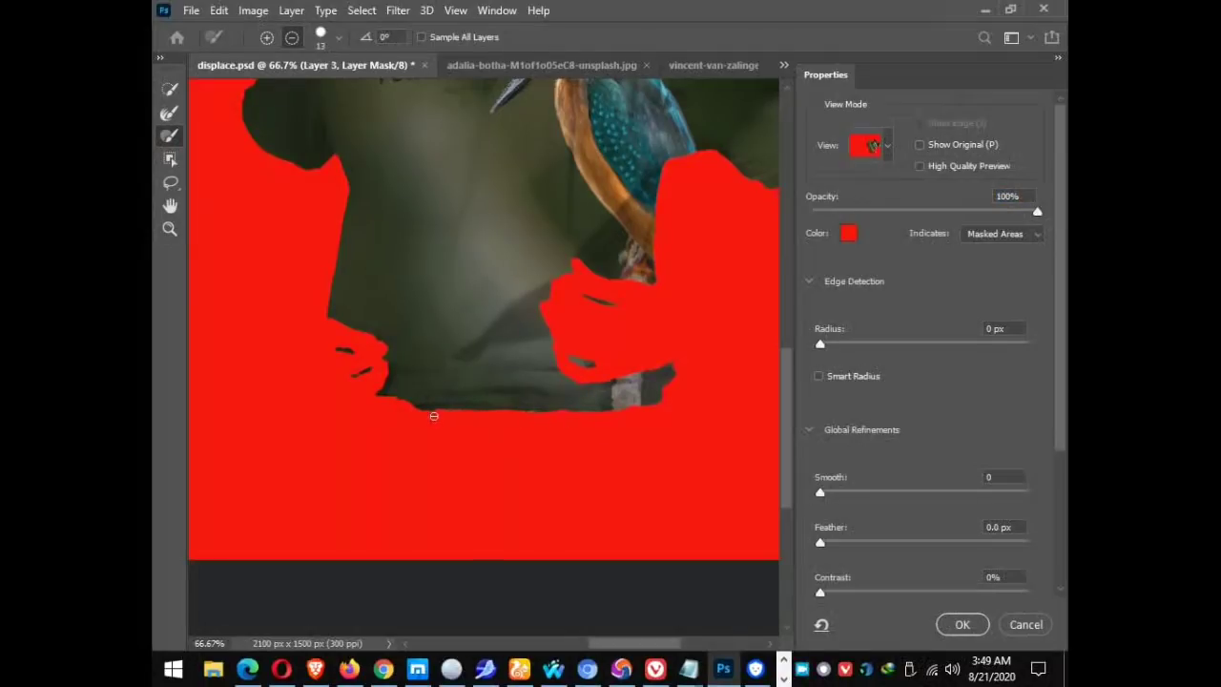
{"action": "left_click_drag", "start_coordinate": [711, 477], "coordinate": [506, 679]}
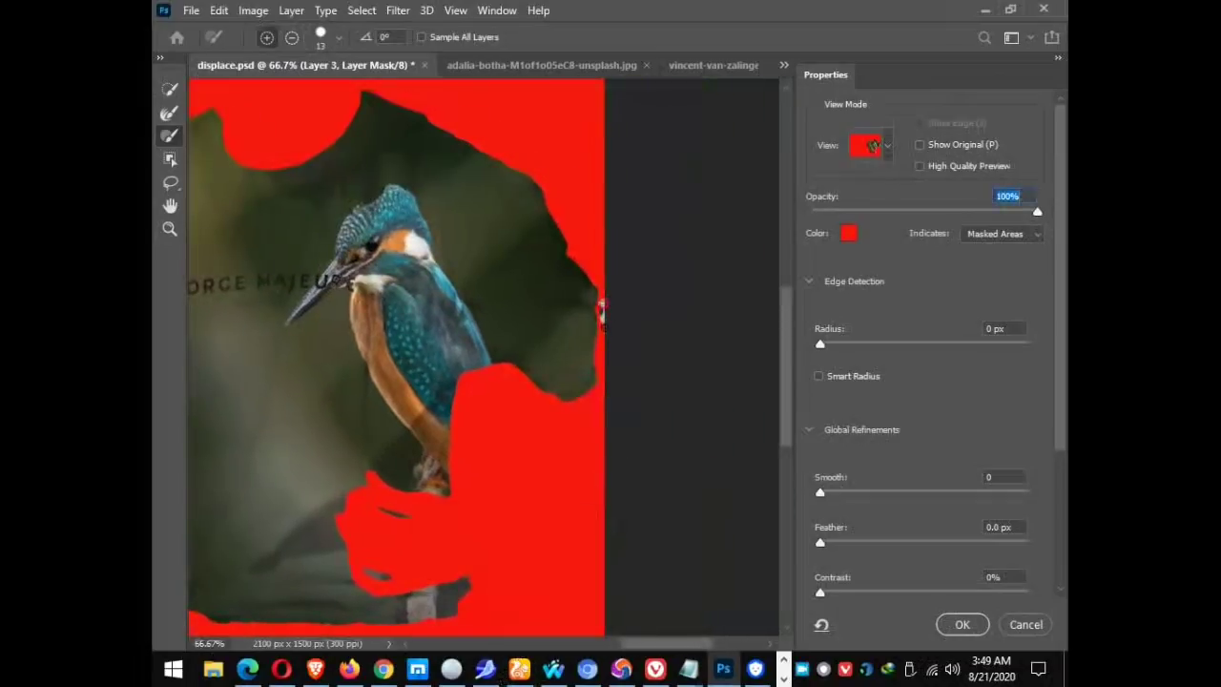
{"action": "left_click_drag", "start_coordinate": [602, 303], "coordinate": [605, 329]}
{"action": "key", "text": "alt"}
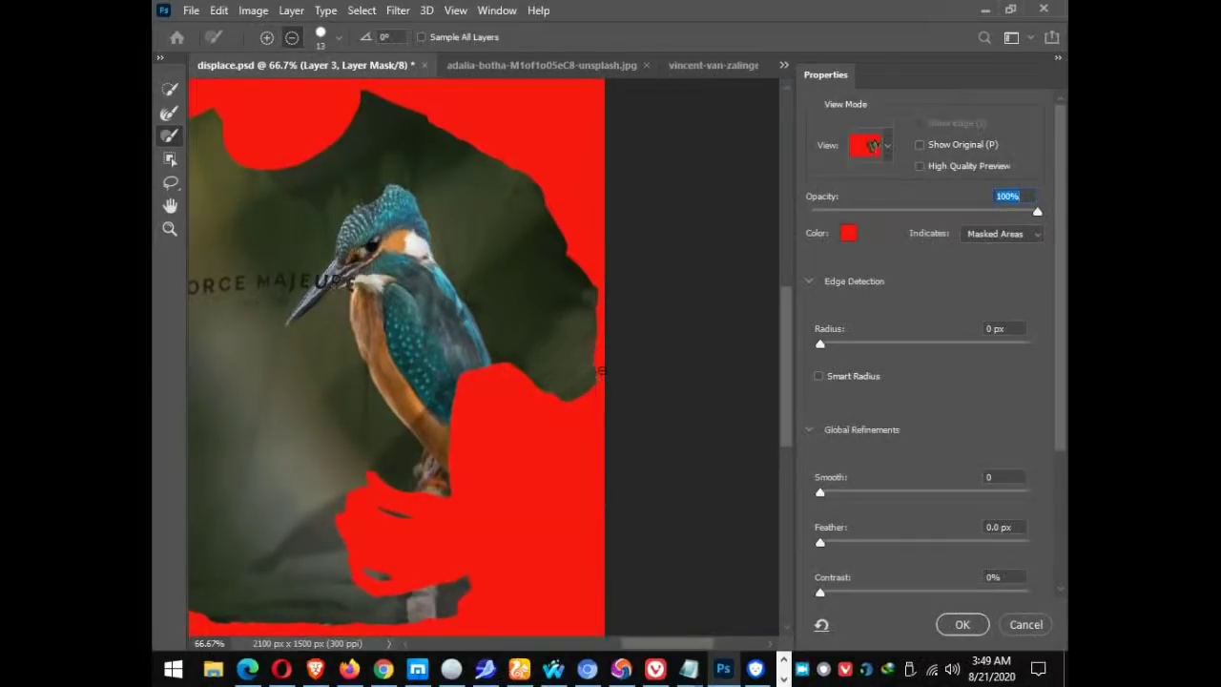
{"action": "left_click_drag", "start_coordinate": [600, 371], "coordinate": [600, 377]}
In Global Refinements, give Layer 3's mask Smooth 15 and Feather 2.3 px.
{"action": "mouse_move", "coordinate": [248, 486]}
{"action": "left_mouse_down"}
{"action": "mouse_move", "coordinate": [658, 501]}
{"action": "mouse_move", "coordinate": [553, 414]}
{"action": "mouse_move", "coordinate": [493, 540]}
{"action": "left_mouse_up"}
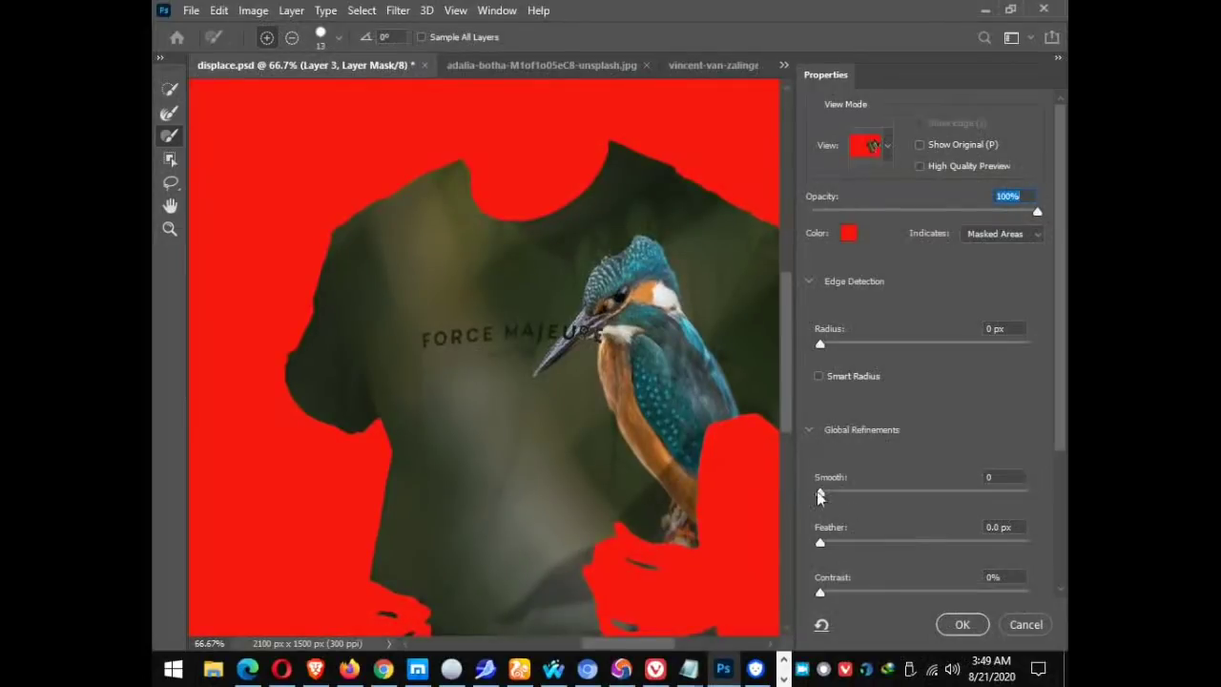
{"action": "left_click_drag", "start_coordinate": [820, 493], "coordinate": [913, 498]}
{"action": "left_click", "coordinate": [861, 493]}
{"action": "mouse_move", "coordinate": [896, 515]}
{"action": "left_mouse_down"}
{"action": "mouse_move", "coordinate": [855, 522]}
{"action": "mouse_move", "coordinate": [1001, 520]}
{"action": "left_mouse_up"}
{"action": "left_click_drag", "start_coordinate": [1001, 520], "coordinate": [853, 523]}
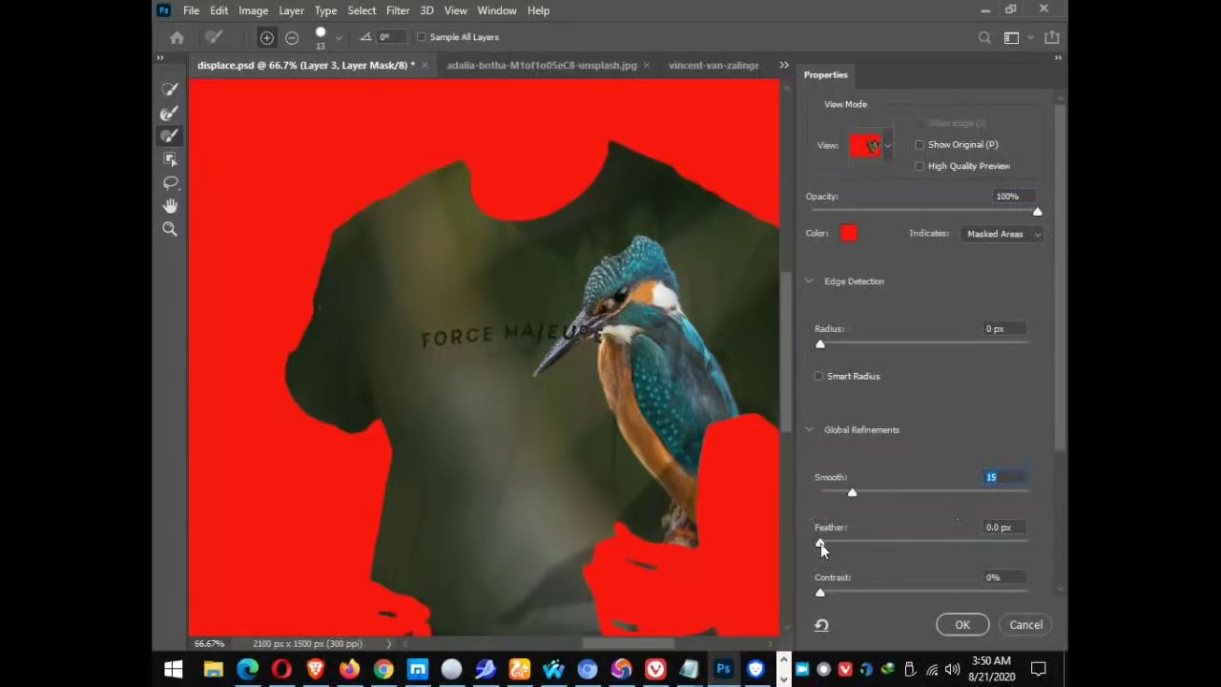
{"action": "left_click_drag", "start_coordinate": [822, 546], "coordinate": [846, 545]}
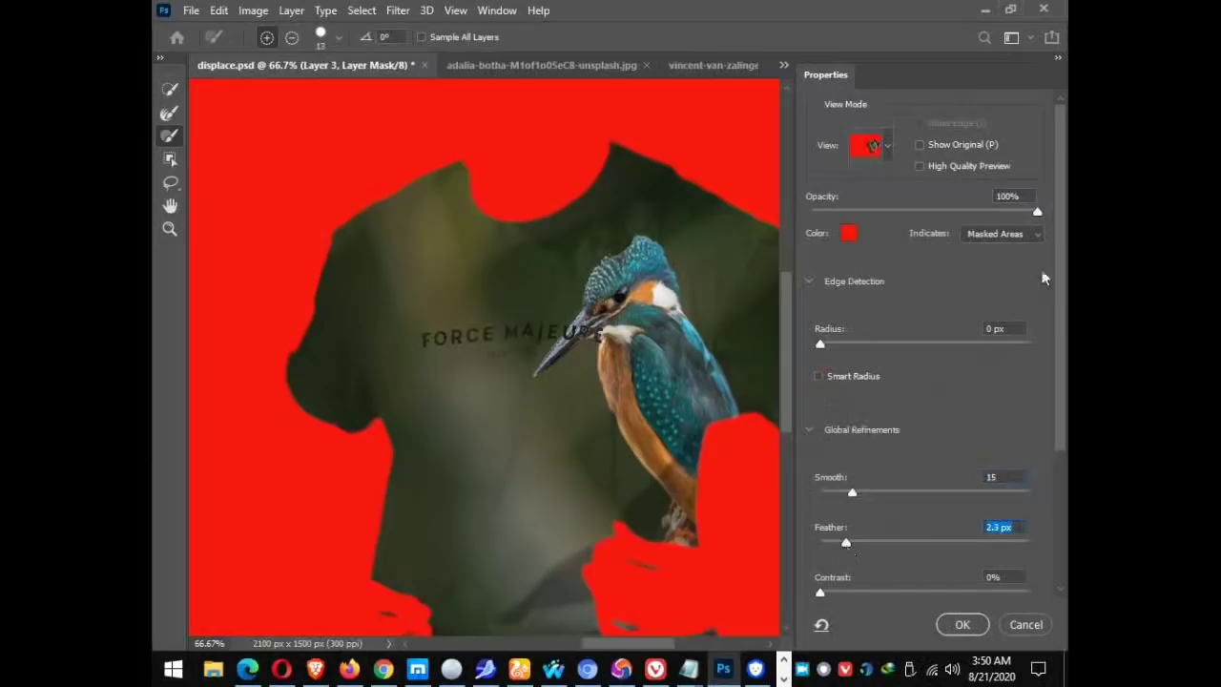
{"action": "left_click_drag", "start_coordinate": [1061, 271], "coordinate": [1062, 404]}
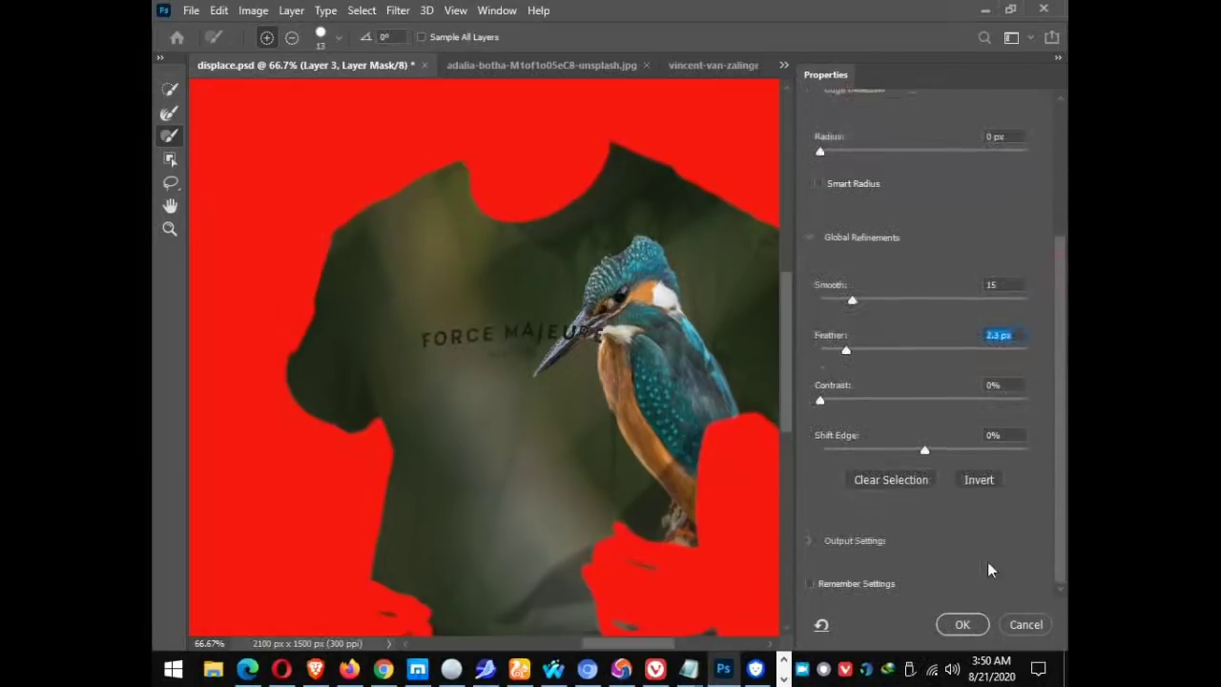
Apply the refined kingfisher mask and pan around the man's shirt to check its edges.
{"action": "left_click", "coordinate": [969, 625]}
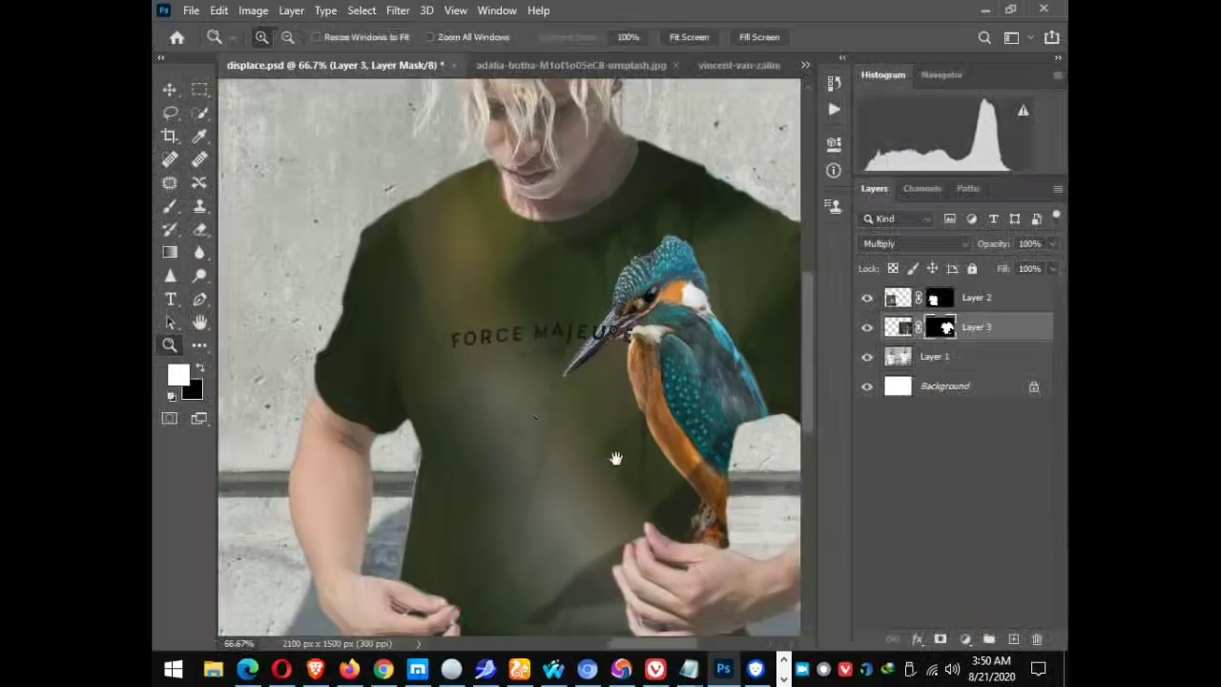
{"action": "mouse_move", "coordinate": [615, 459]}
{"action": "left_mouse_down"}
{"action": "mouse_move", "coordinate": [614, 368]}
{"action": "mouse_move", "coordinate": [559, 354]}
{"action": "mouse_move", "coordinate": [605, 404]}
{"action": "mouse_move", "coordinate": [556, 319]}
{"action": "mouse_move", "coordinate": [532, 351]}
{"action": "mouse_move", "coordinate": [692, 404]}
{"action": "mouse_move", "coordinate": [697, 438]}
{"action": "left_mouse_up"}
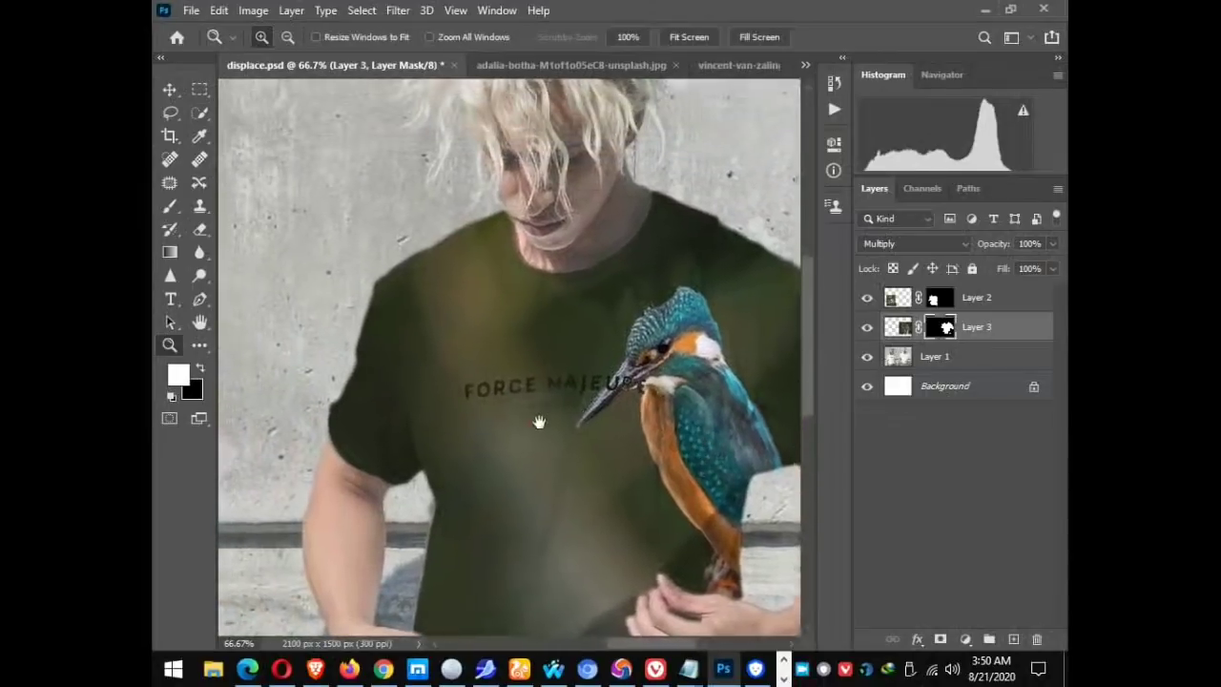
{"action": "mouse_move", "coordinate": [539, 421]}
{"action": "left_mouse_down"}
{"action": "mouse_move", "coordinate": [605, 357]}
{"action": "mouse_move", "coordinate": [621, 359]}
{"action": "left_mouse_up"}
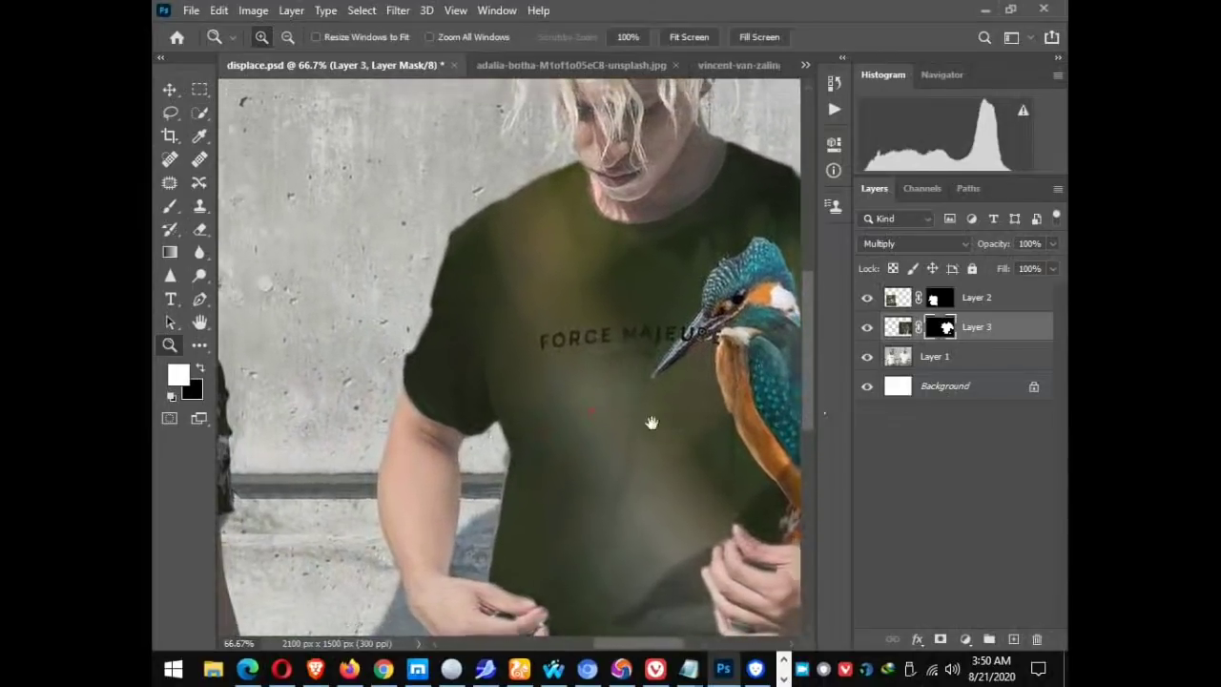
{"action": "mouse_move", "coordinate": [652, 423]}
{"action": "left_mouse_down"}
{"action": "mouse_move", "coordinate": [529, 485]}
{"action": "mouse_move", "coordinate": [536, 497]}
{"action": "left_mouse_up"}
{"action": "left_click_drag", "start_coordinate": [558, 489], "coordinate": [583, 489]}
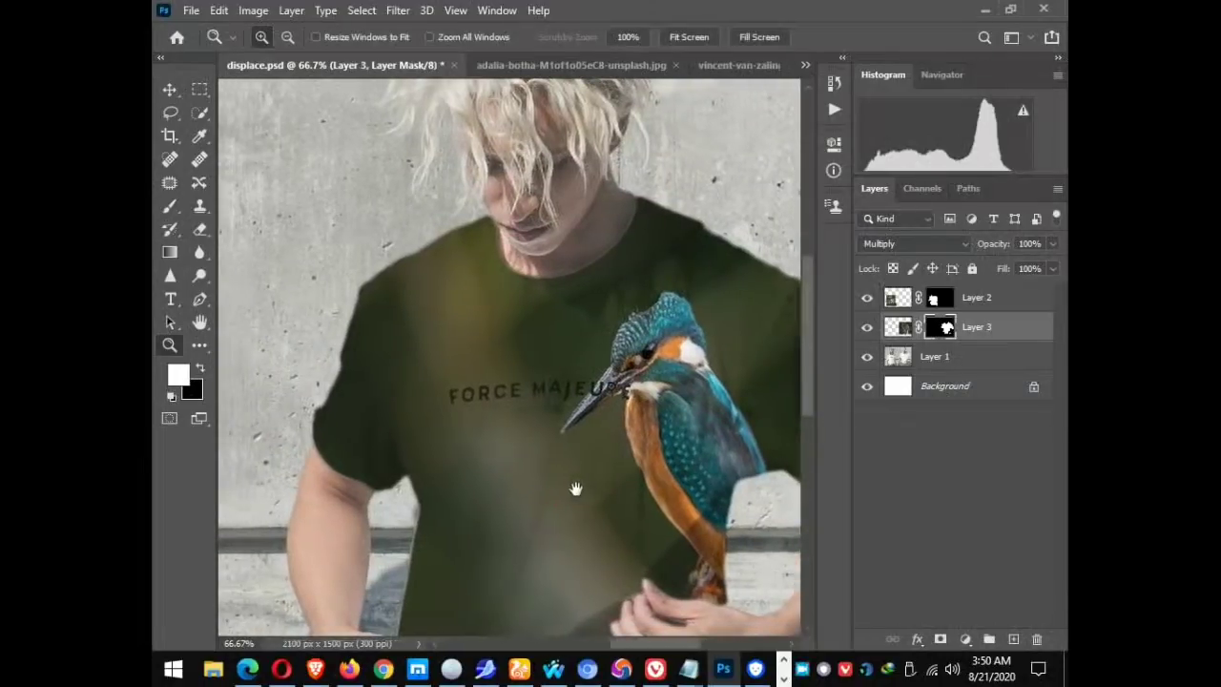
{"action": "mouse_move", "coordinate": [606, 545]}
{"action": "left_mouse_down"}
{"action": "mouse_move", "coordinate": [613, 429]}
{"action": "mouse_move", "coordinate": [627, 490]}
{"action": "left_mouse_up"}
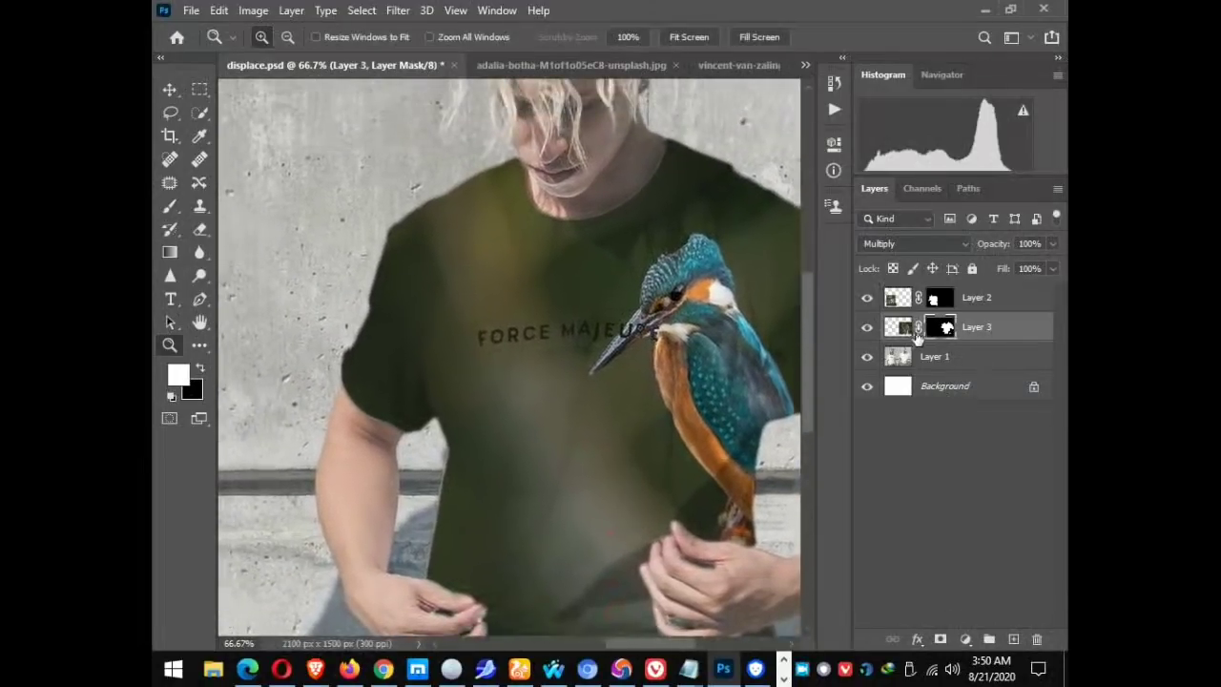
Output Layer 3's mask refinement as New Layer with Layer Mask, with Remember Settings and Decontaminate Colors on.
{"action": "double_click", "coordinate": [947, 327]}
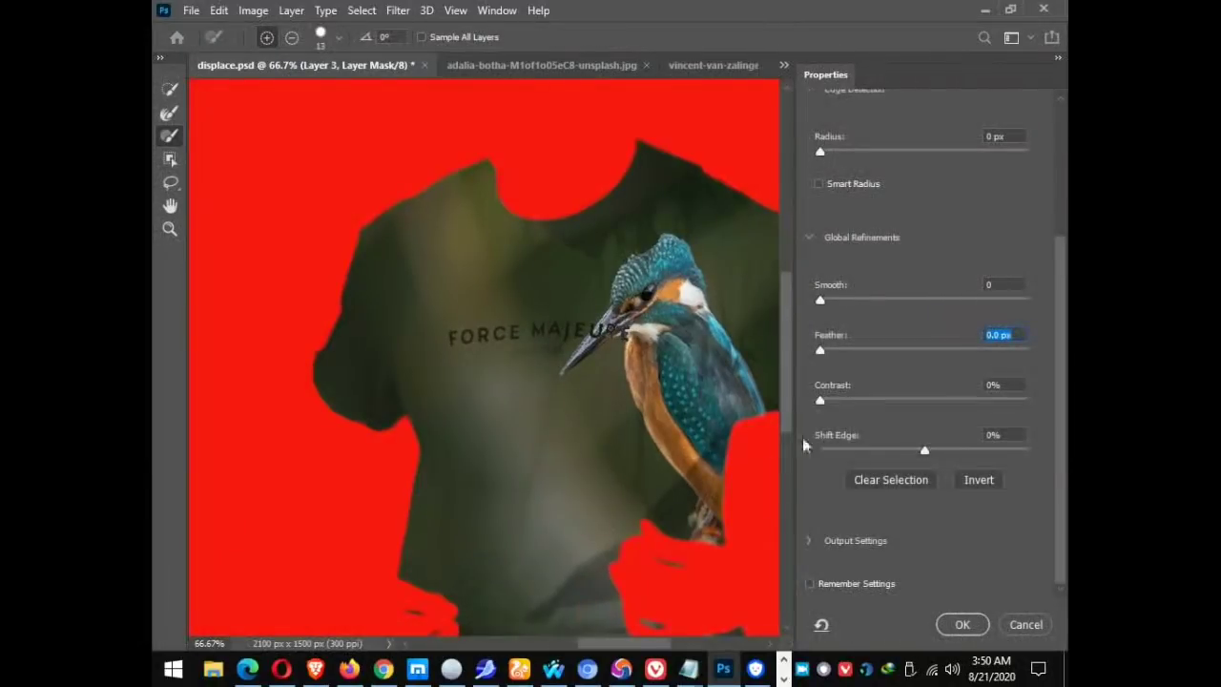
{"action": "mouse_move", "coordinate": [638, 649]}
{"action": "left_mouse_down"}
{"action": "mouse_move", "coordinate": [672, 646]}
{"action": "mouse_move", "coordinate": [662, 649]}
{"action": "left_mouse_up"}
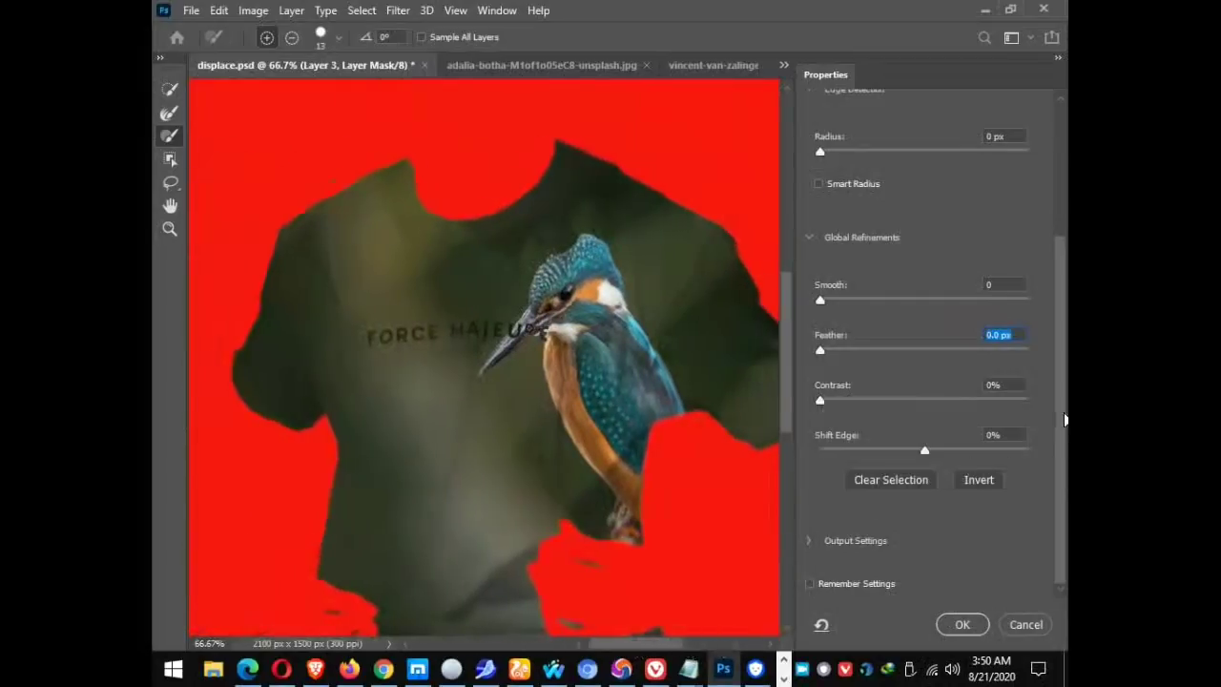
{"action": "left_click", "coordinate": [809, 584]}
{"action": "left_click", "coordinate": [811, 542]}
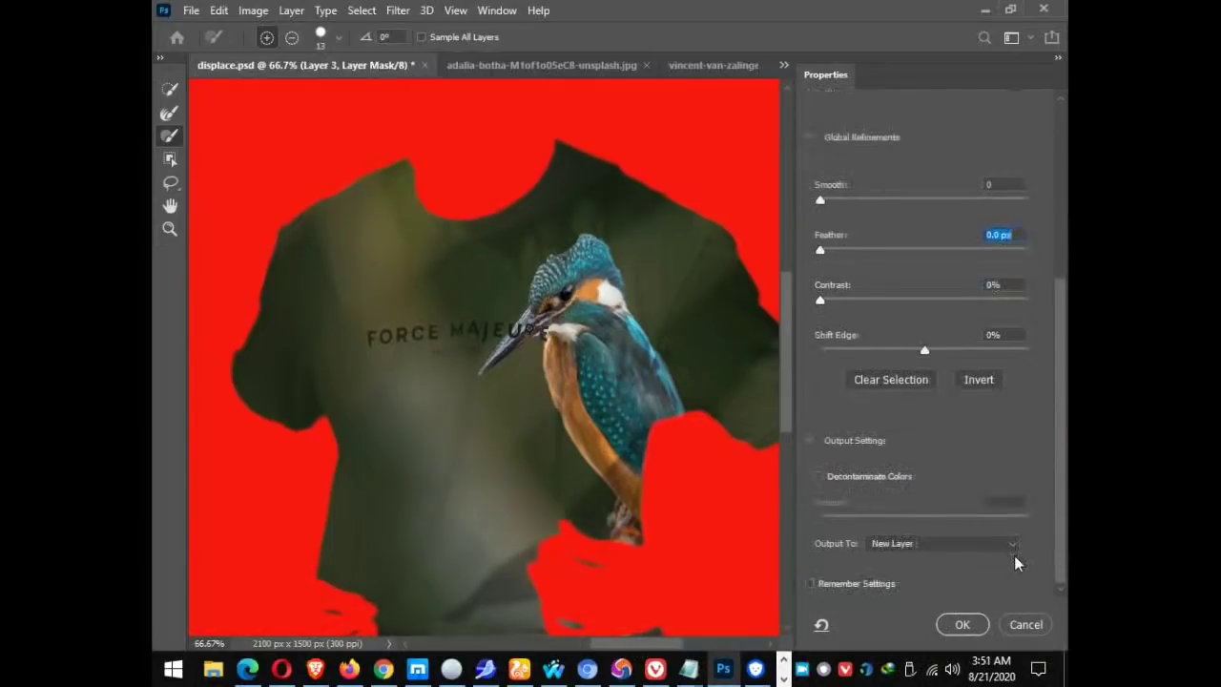
{"action": "left_click", "coordinate": [1011, 543]}
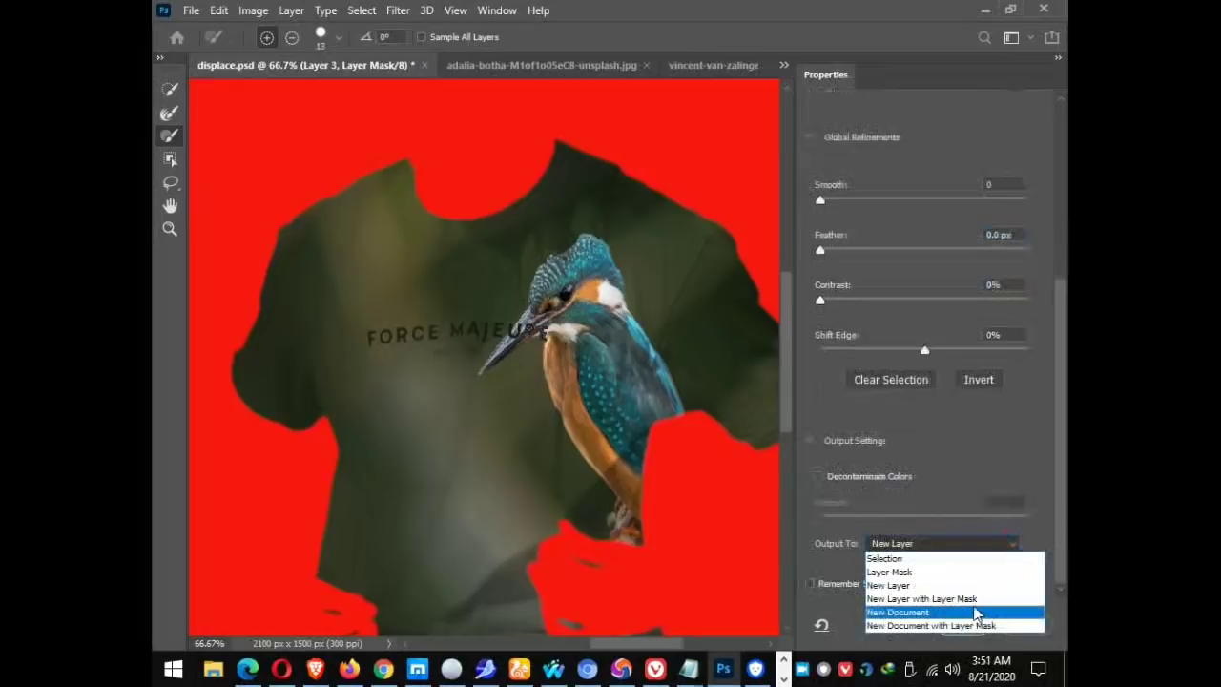
{"action": "left_click", "coordinate": [980, 599]}
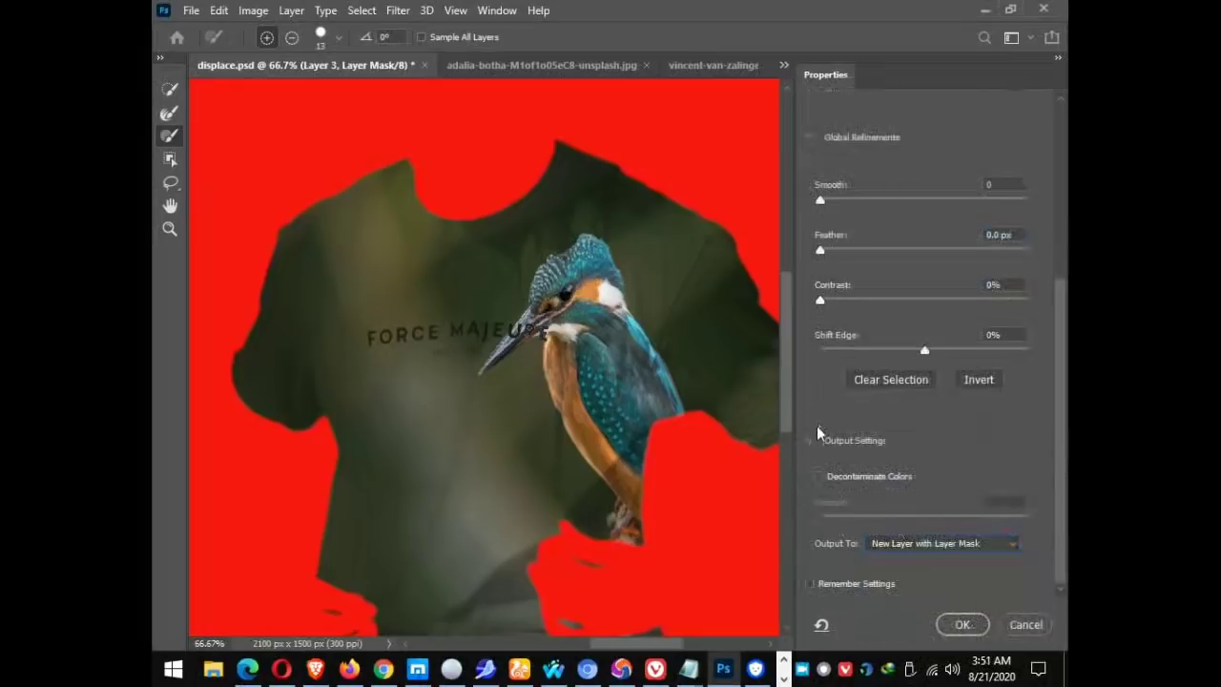
{"action": "left_click", "coordinate": [821, 476]}
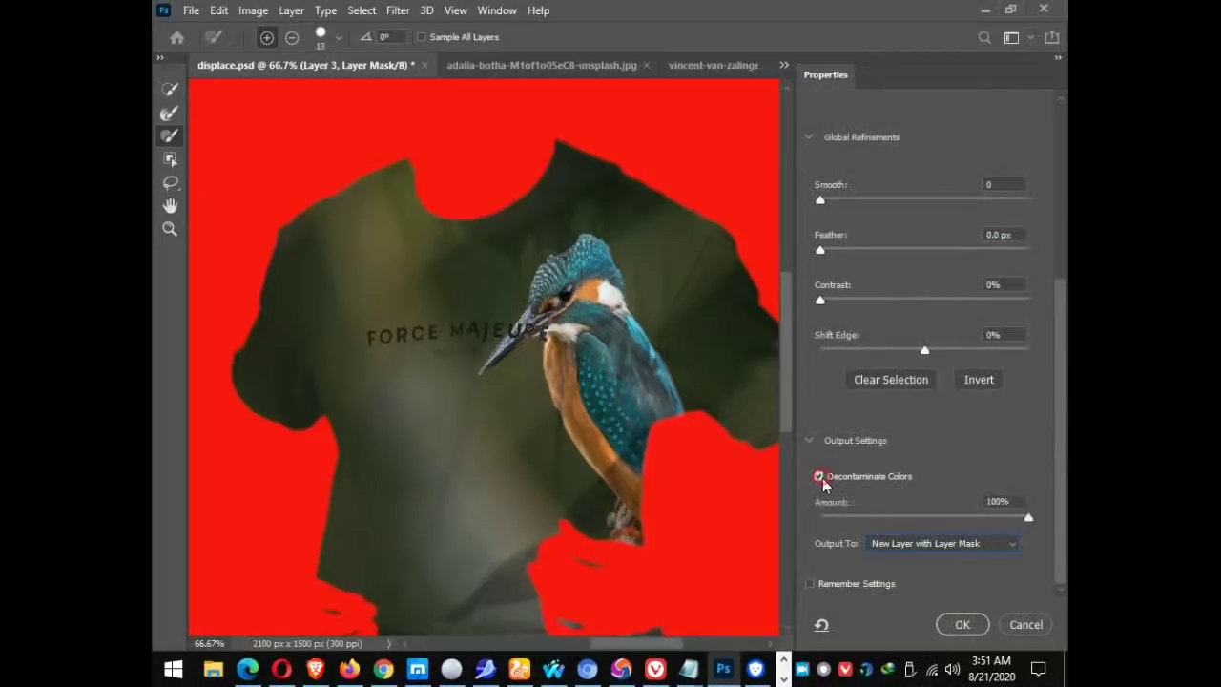
{"action": "left_click", "coordinate": [819, 476]}
{"action": "left_click", "coordinate": [962, 622]}
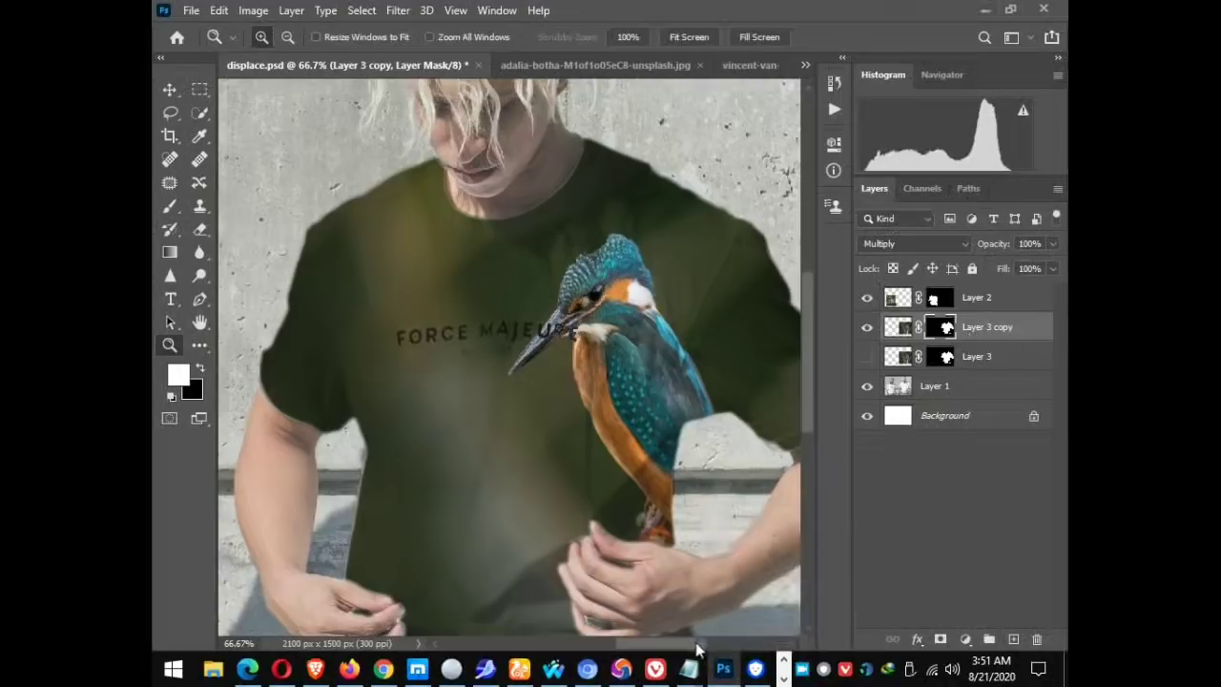
Centre the woman's flower shirt in view and select Layer 2 using the Move tool.
{"action": "mouse_move", "coordinate": [698, 645]}
{"action": "left_mouse_down"}
{"action": "mouse_move", "coordinate": [720, 658]}
{"action": "mouse_move", "coordinate": [629, 623]}
{"action": "left_mouse_up"}
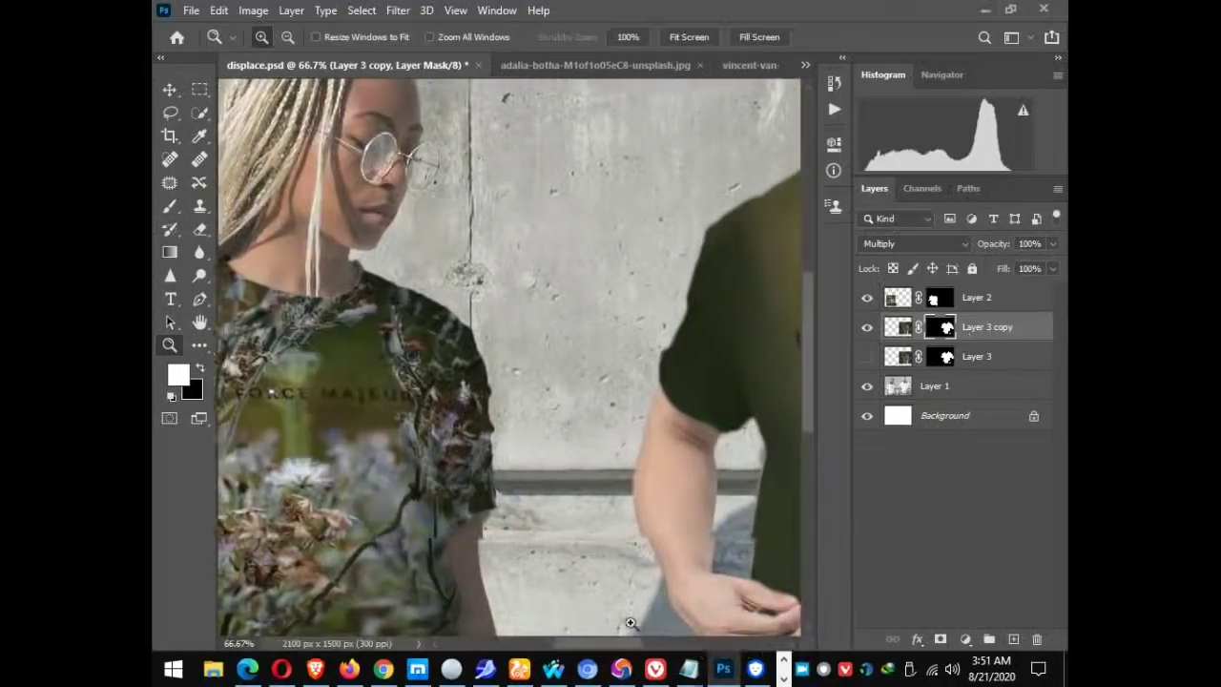
{"action": "scroll", "coordinate": [630, 623], "scroll_direction": "right", "scroll_amount": 2}
{"action": "scroll", "coordinate": [637, 622], "scroll_direction": "right", "scroll_amount": 2}
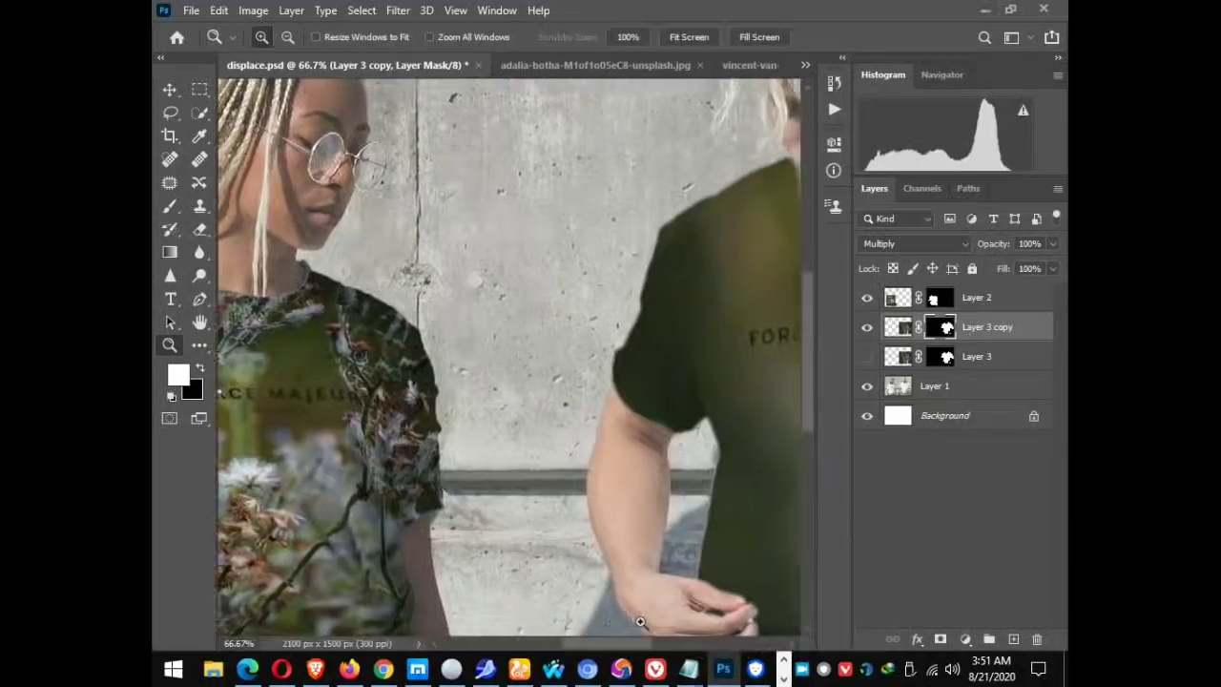
{"action": "scroll", "coordinate": [681, 515], "scroll_direction": "down", "scroll_amount": 2}
{"action": "scroll", "coordinate": [681, 515], "scroll_direction": "left", "scroll_amount": 4}
{"action": "scroll", "coordinate": [620, 429], "scroll_direction": "left", "scroll_amount": 3}
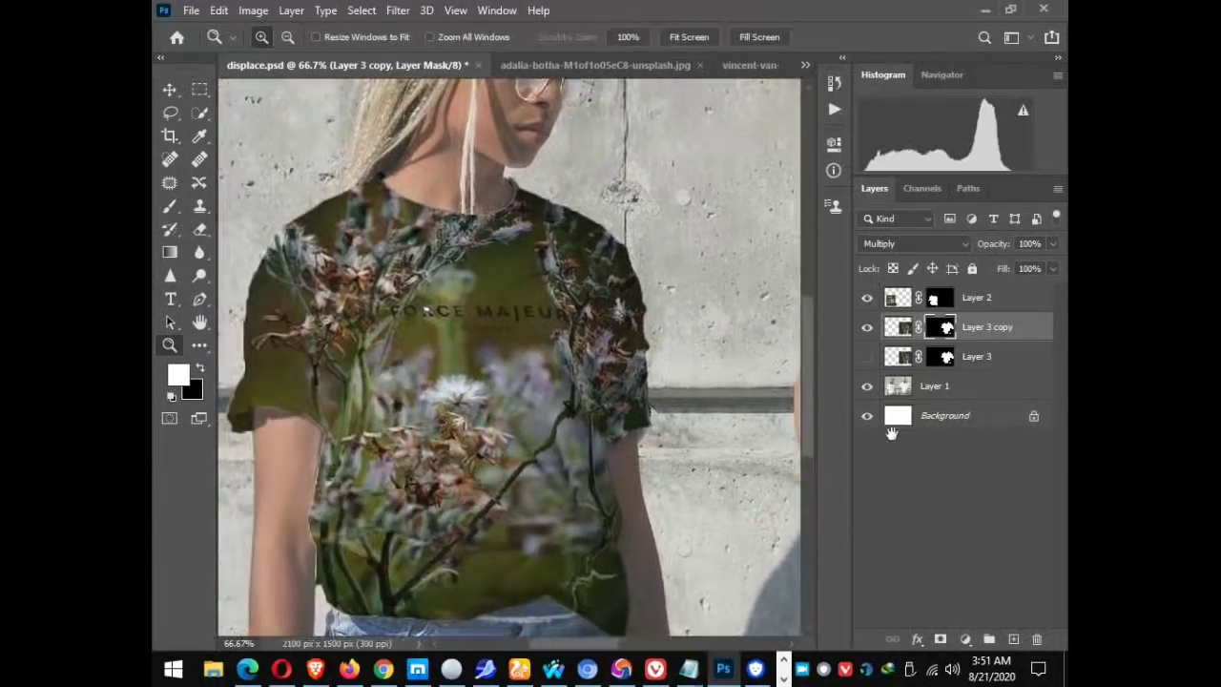
{"action": "left_click_drag", "start_coordinate": [586, 398], "coordinate": [643, 389]}
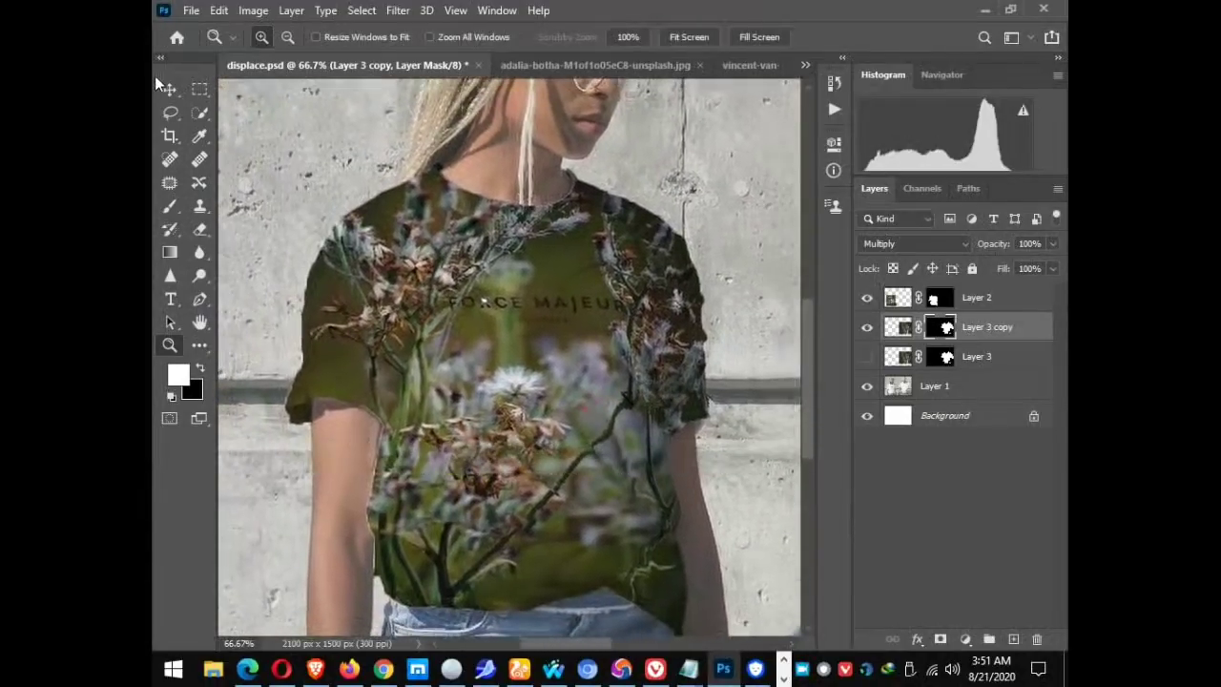
{"action": "left_click", "coordinate": [164, 86]}
{"action": "left_click", "coordinate": [420, 395]}
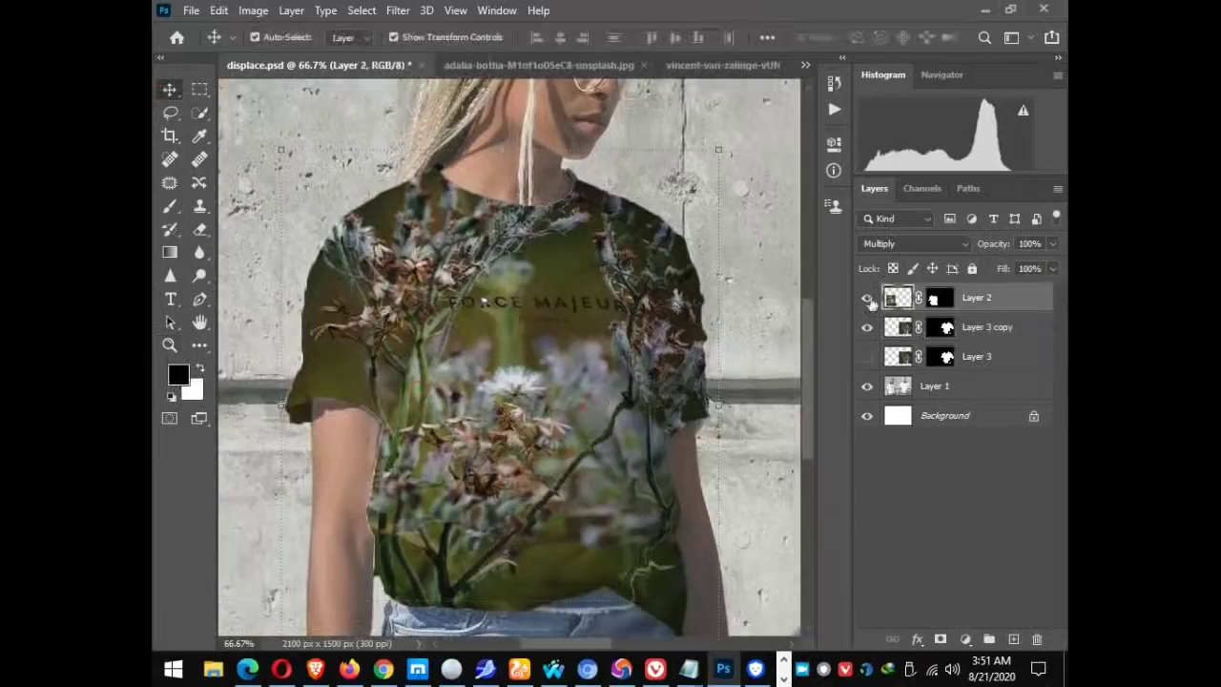
Refine Layer 2's mask with Feather 2.3 px, Smooth 12 and Decontaminate Colors, outputting Layer 2 copy.
{"action": "double_click", "coordinate": [942, 301]}
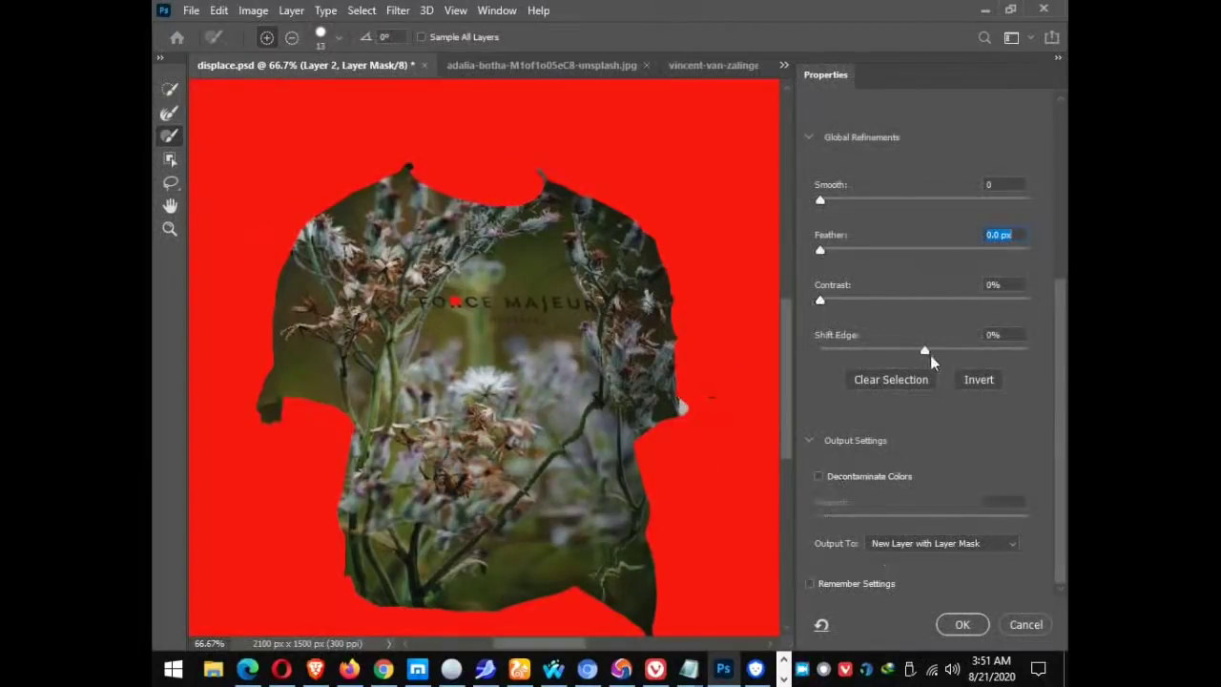
{"action": "left_click_drag", "start_coordinate": [821, 249], "coordinate": [846, 250]}
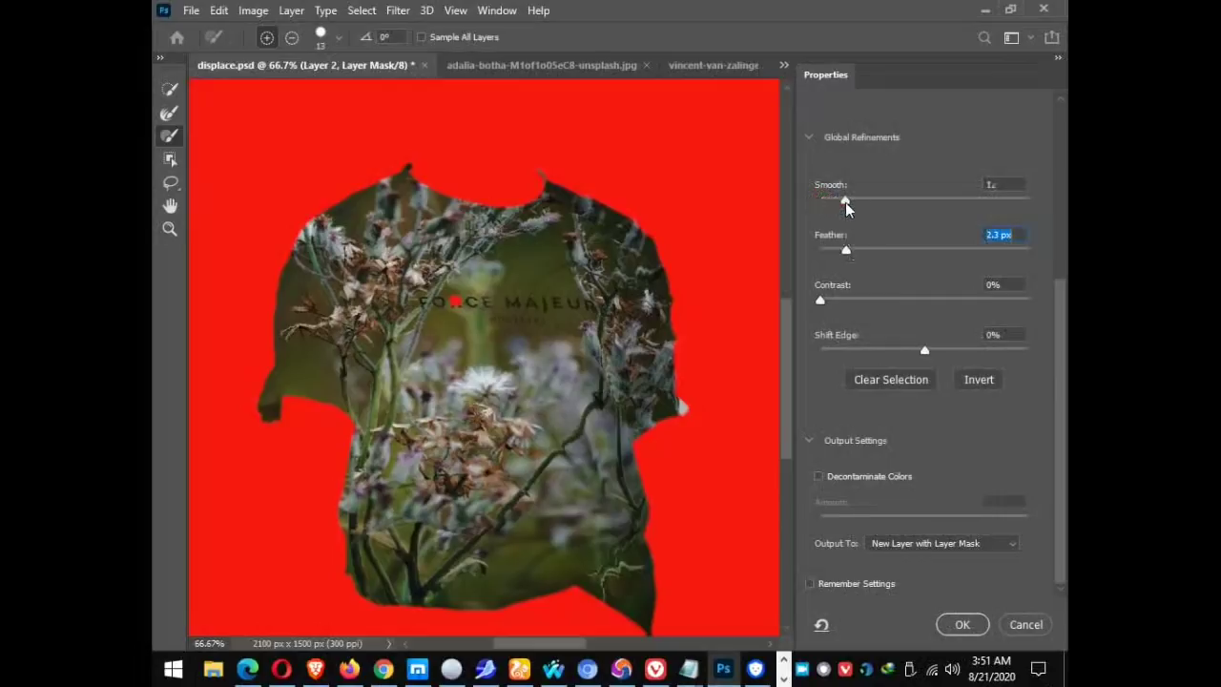
{"action": "left_click", "coordinate": [847, 202]}
{"action": "left_click", "coordinate": [819, 477]}
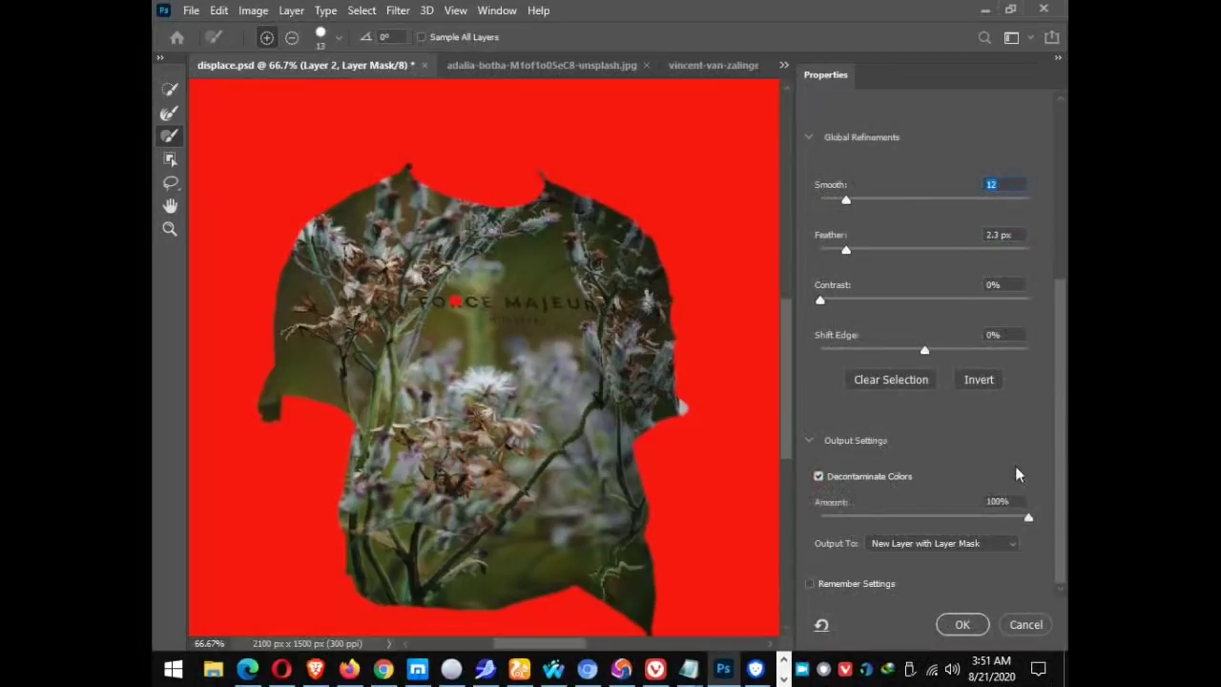
{"action": "scroll", "coordinate": [1058, 372], "scroll_direction": "up", "scroll_amount": 4}
{"action": "scroll", "coordinate": [1058, 372], "scroll_direction": "up", "scroll_amount": 1}
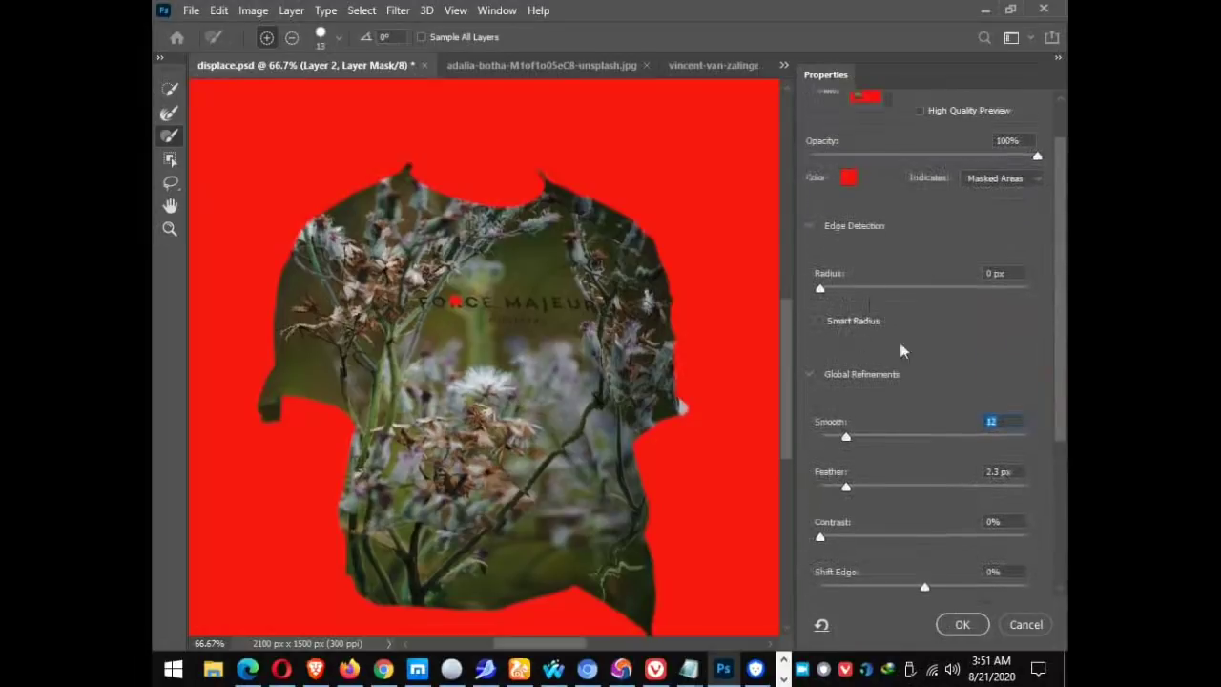
{"action": "scroll", "coordinate": [1059, 358], "scroll_direction": "down", "scroll_amount": 5}
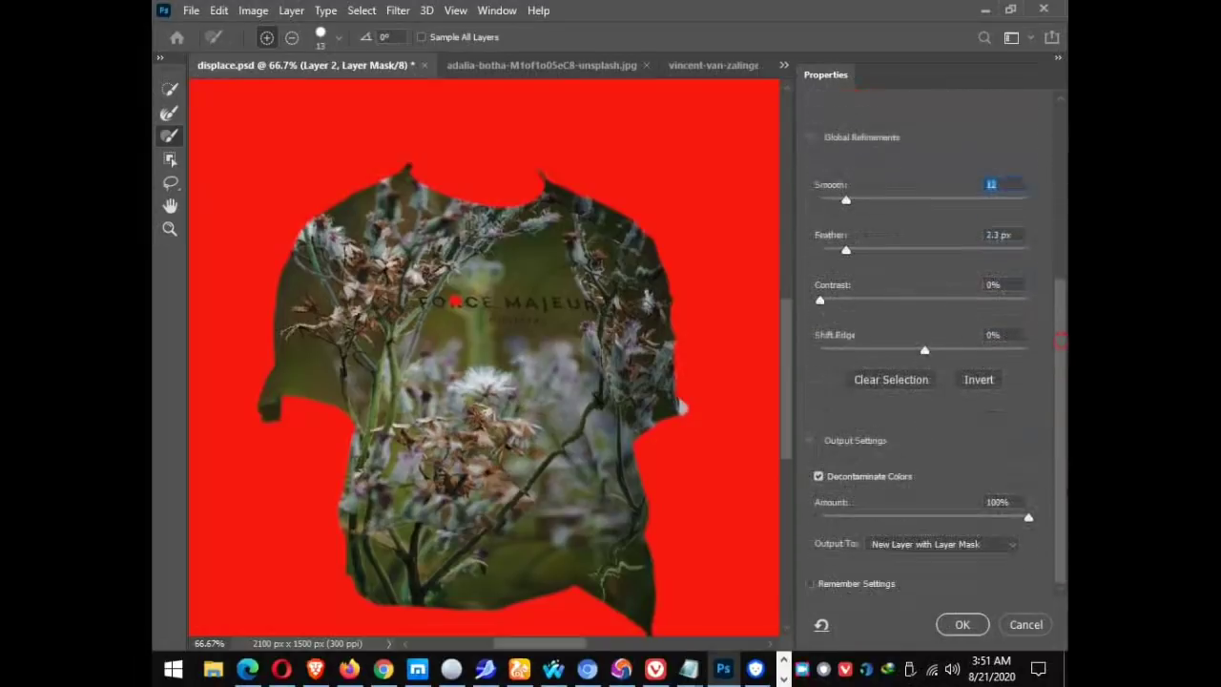
{"action": "left_click", "coordinate": [962, 625]}
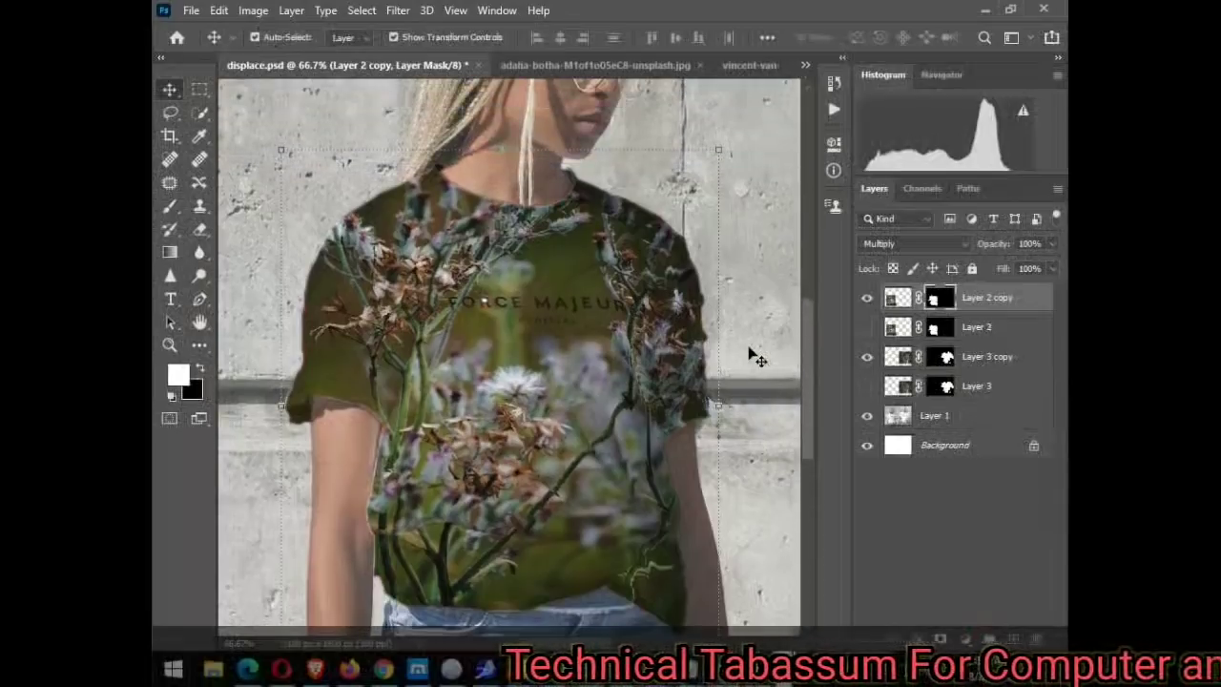
Zoom out and use Fit Screen to show the entire image.
{"action": "key", "text": "z"}
{"action": "left_click", "coordinate": [714, 353], "text": "alt"}
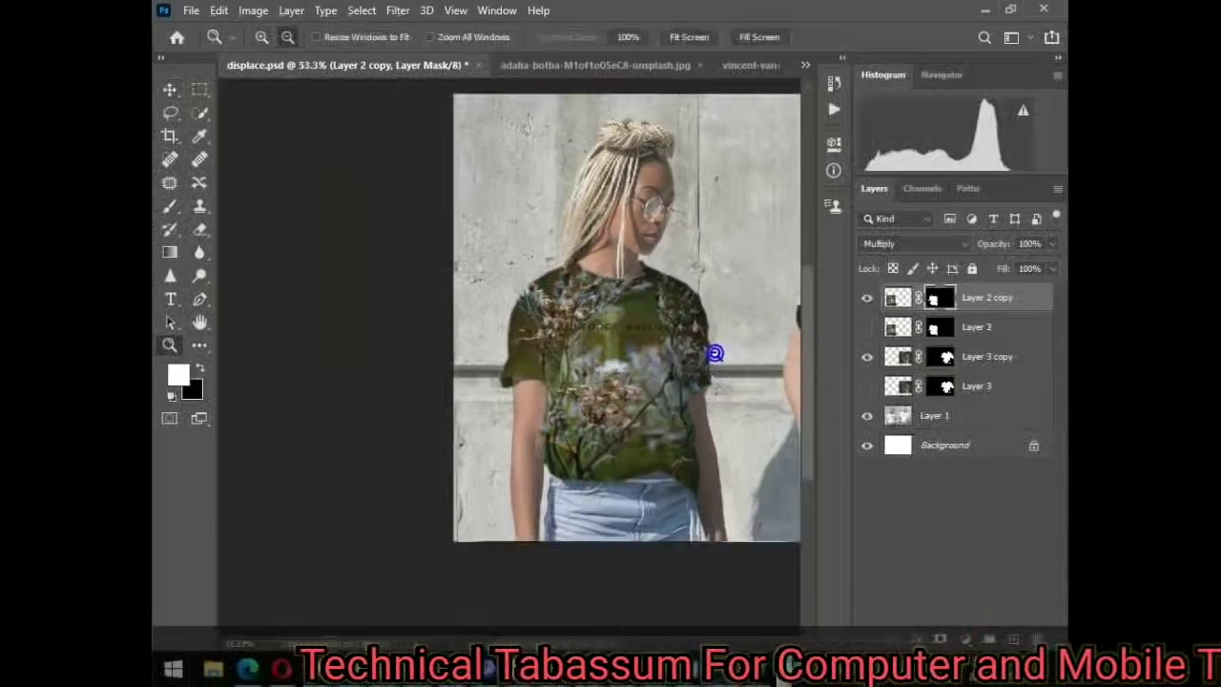
{"action": "left_click", "coordinate": [687, 38]}
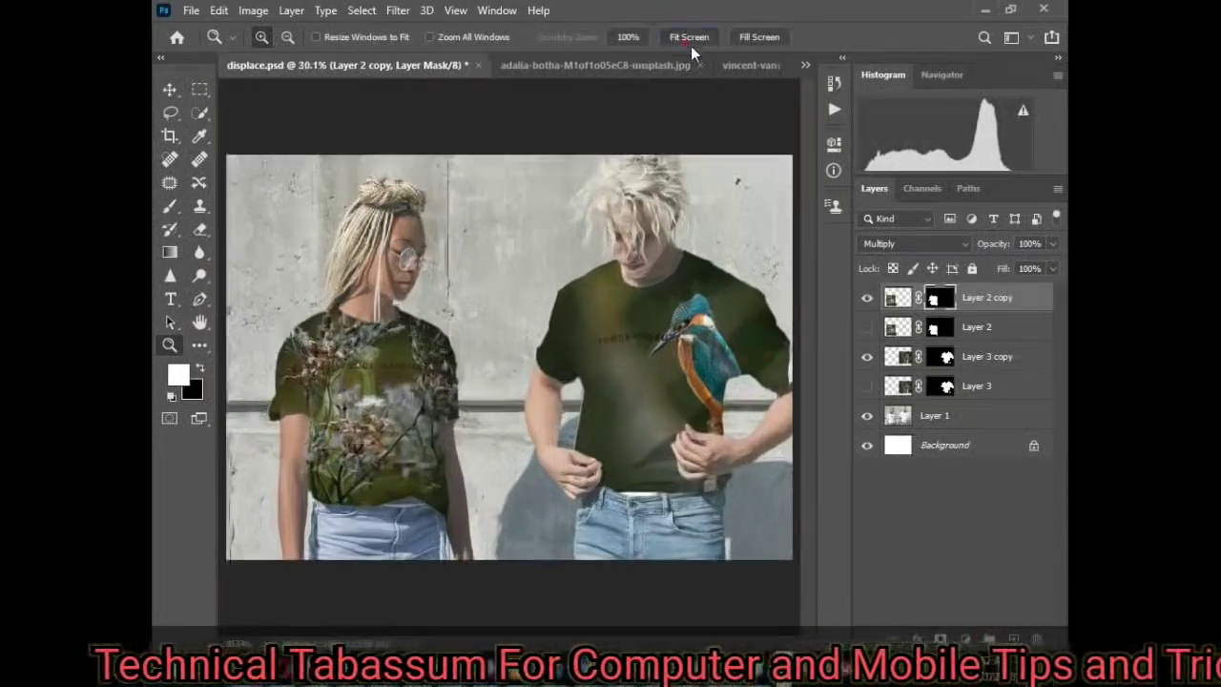